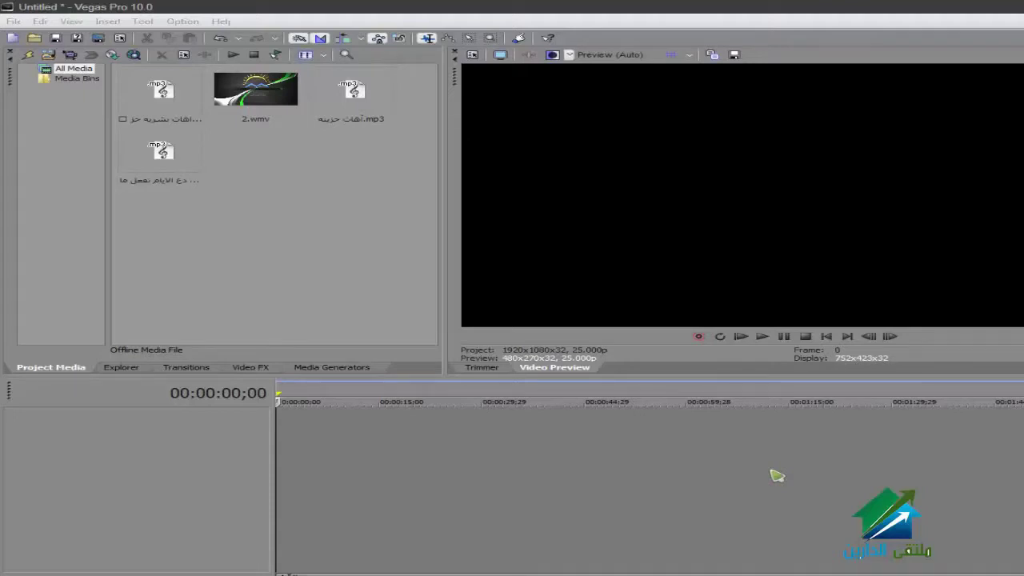
# Place 2.wmv at the start of the empty timeline and preview its playback.
pyautogui.click(261, 96)
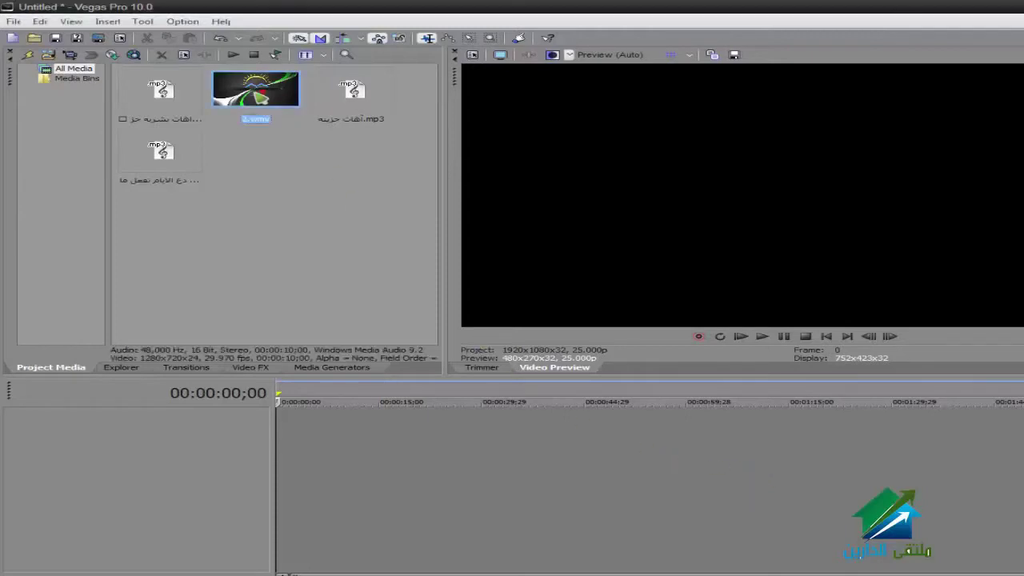
pyautogui.moveTo(282, 409); pyautogui.dragTo(282, 410)
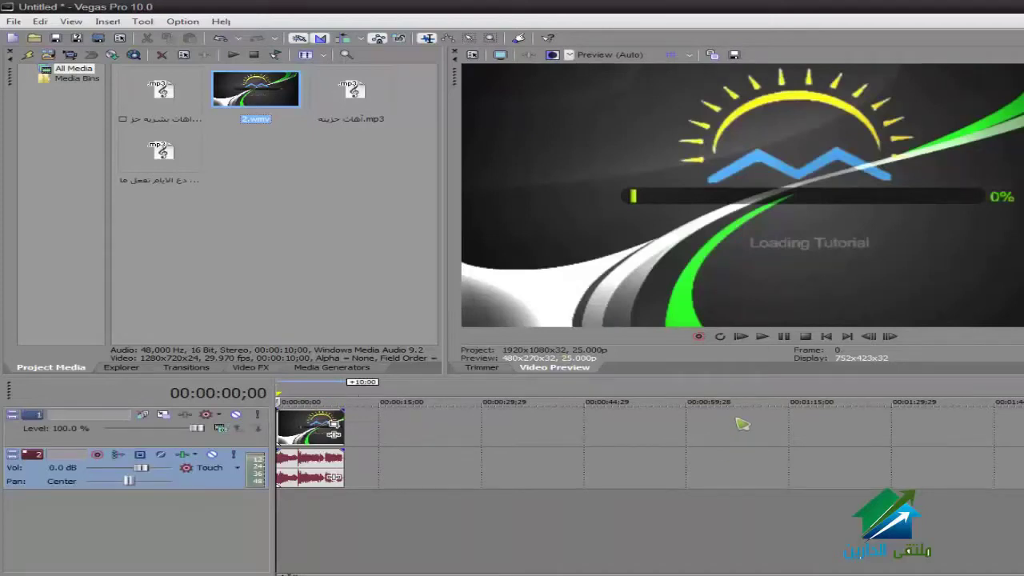
pyautogui.click(762, 336)
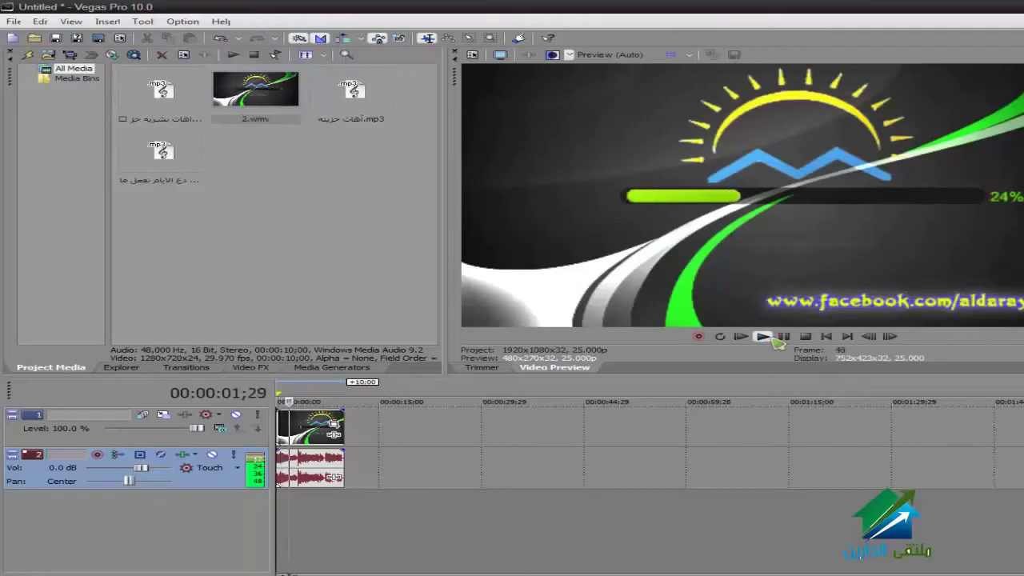
pyautogui.click(833, 337)
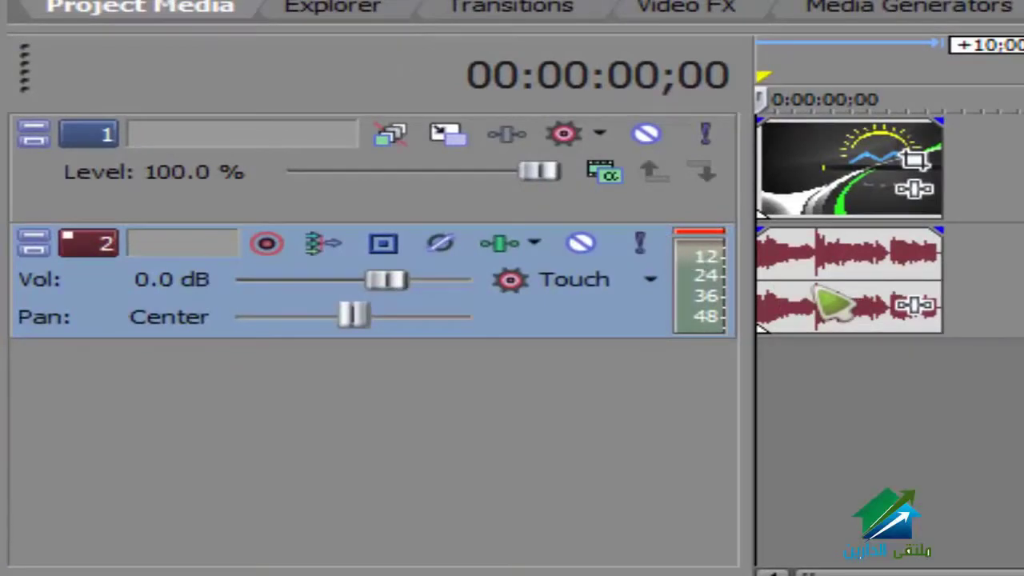
# Mute the audio track to preview the clip without sound from the start, and unmute the track.
pyautogui.click(583, 245)
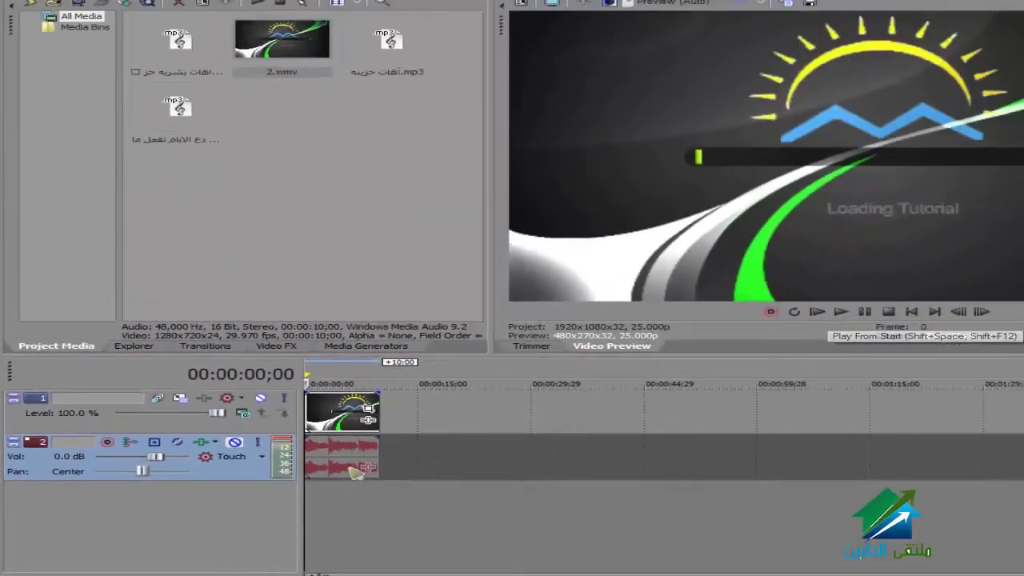
pyautogui.click(840, 312)
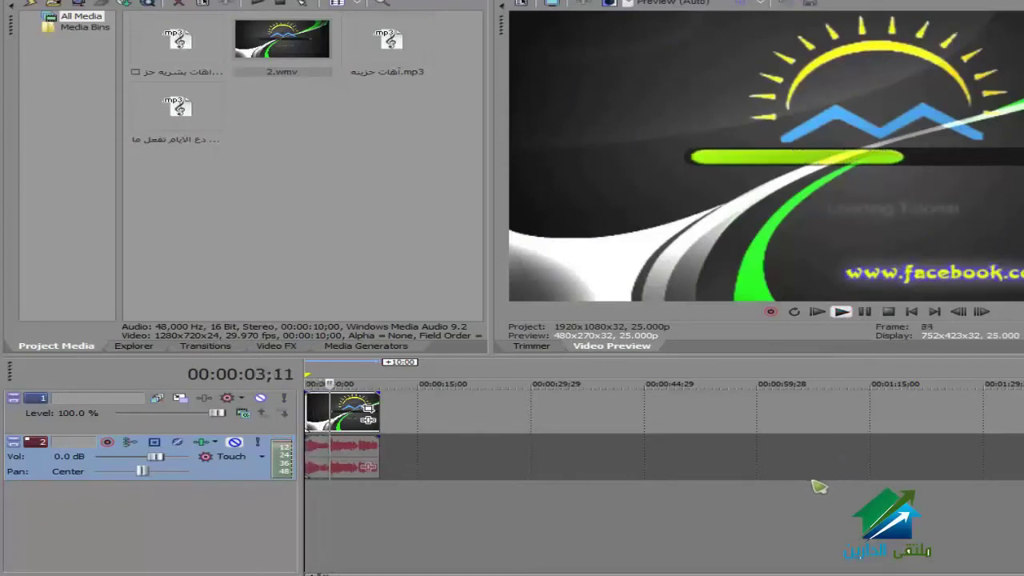
pyautogui.click(865, 311)
pyautogui.click(912, 312)
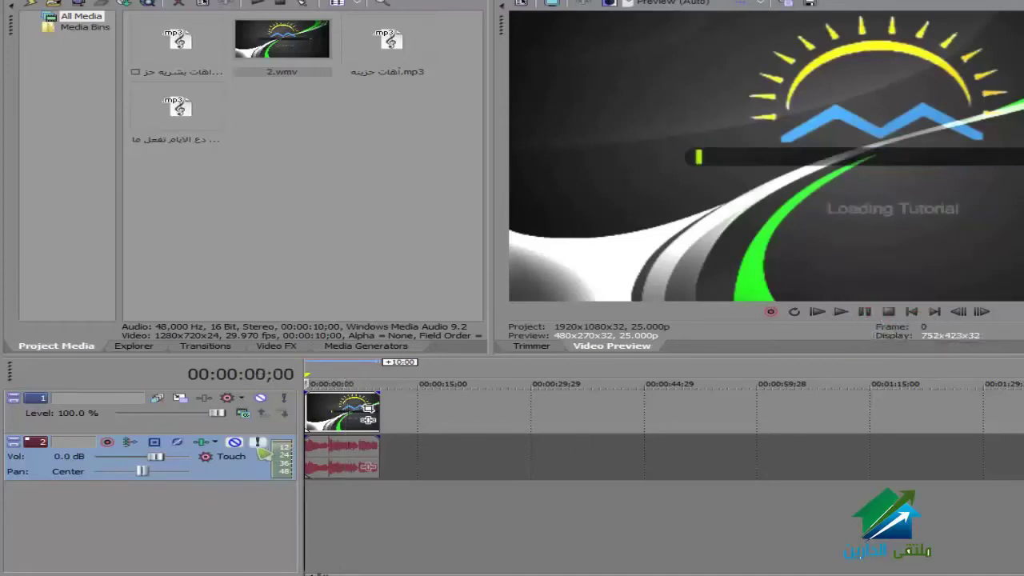
pyautogui.click(235, 441)
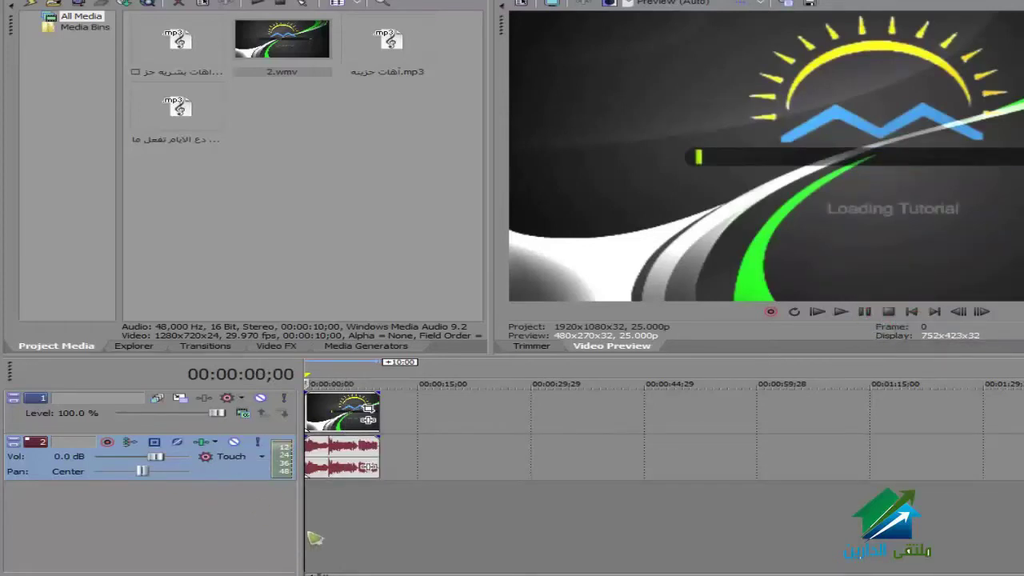
# Try to delete only the audio event of the clip, and place 2.wmv at the start of the timeline again.
pyautogui.moveTo(355, 420)
pyautogui.mouseDown()
pyautogui.moveTo(599, 410)
pyautogui.moveTo(366, 411)
pyautogui.mouseUp()
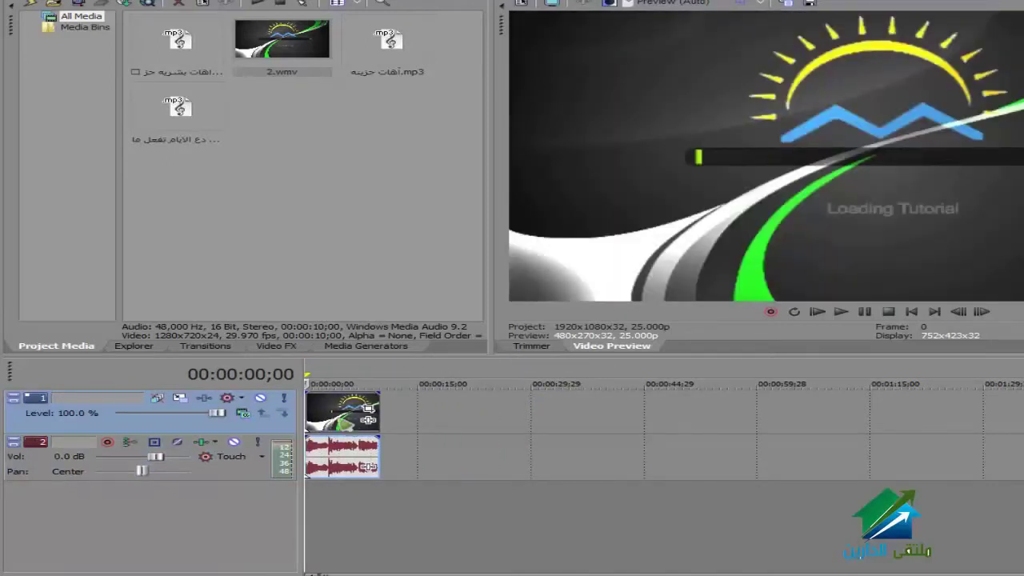
pyautogui.moveTo(331, 410)
pyautogui.mouseDown()
pyautogui.moveTo(472, 410)
pyautogui.moveTo(337, 413)
pyautogui.mouseUp()
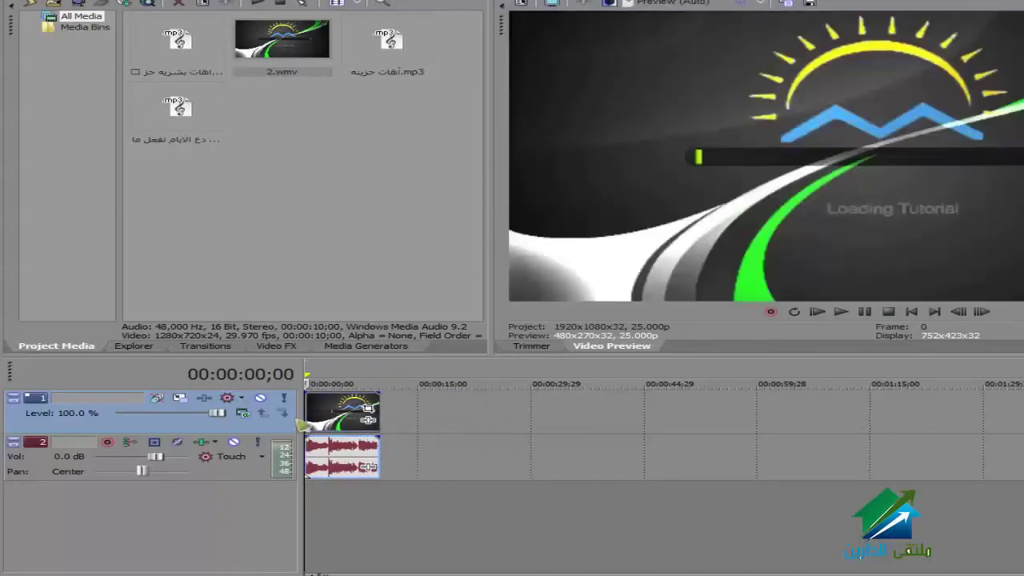
pyautogui.rightClick(344, 448)
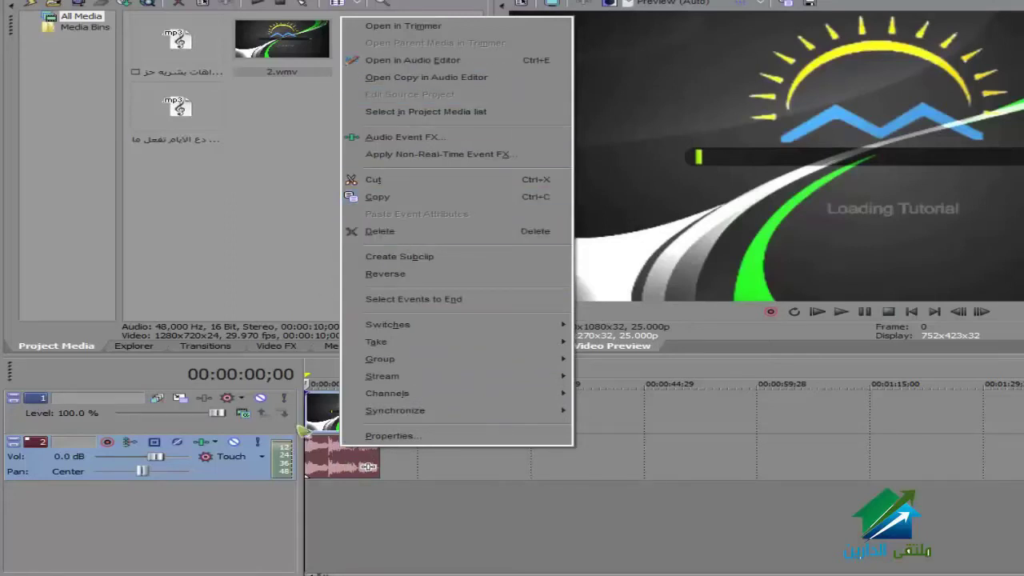
pyautogui.click(238, 483)
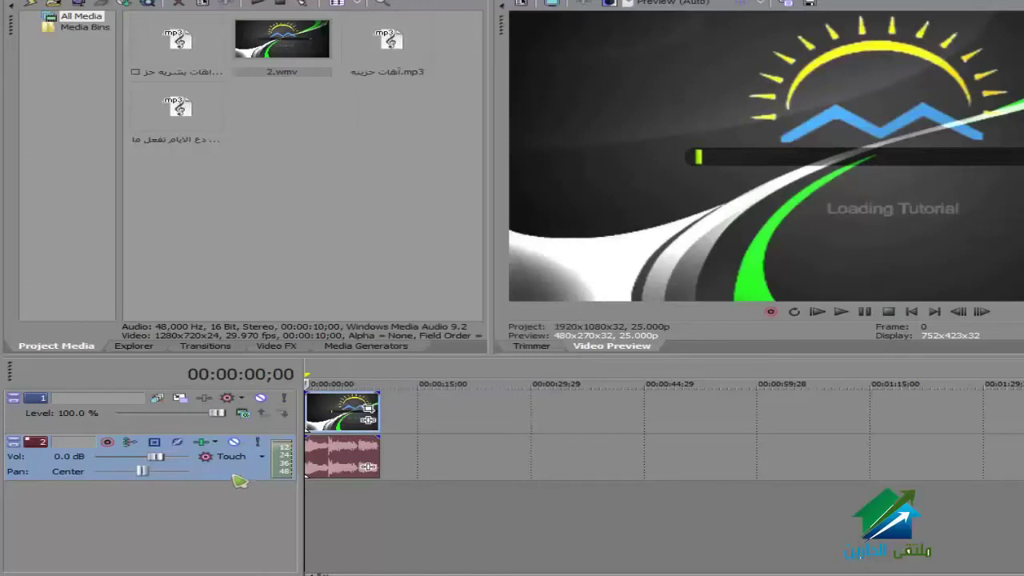
pyautogui.doubleClick(341, 476)
pyautogui.rightClick(336, 464)
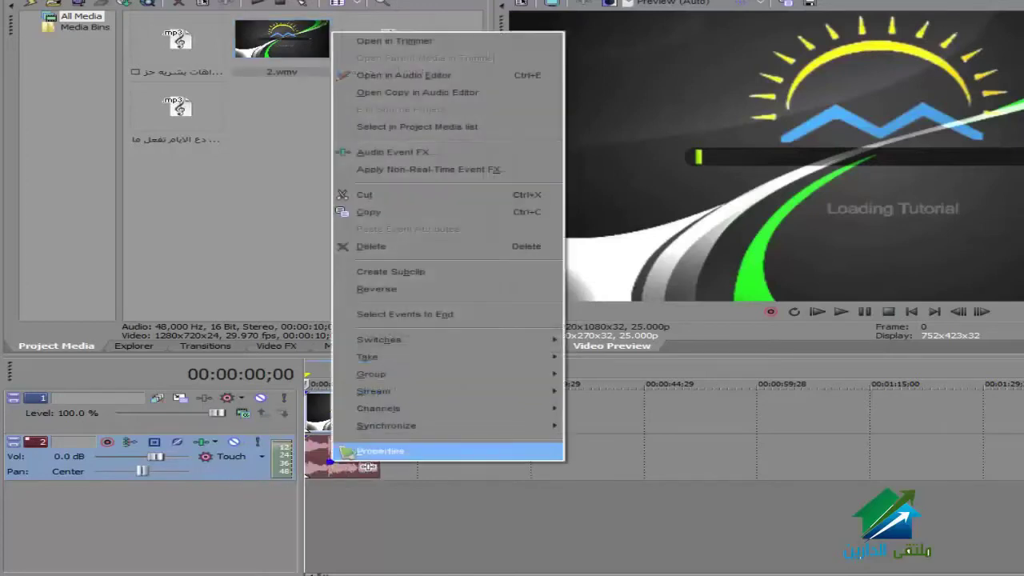
pyautogui.click(404, 250)
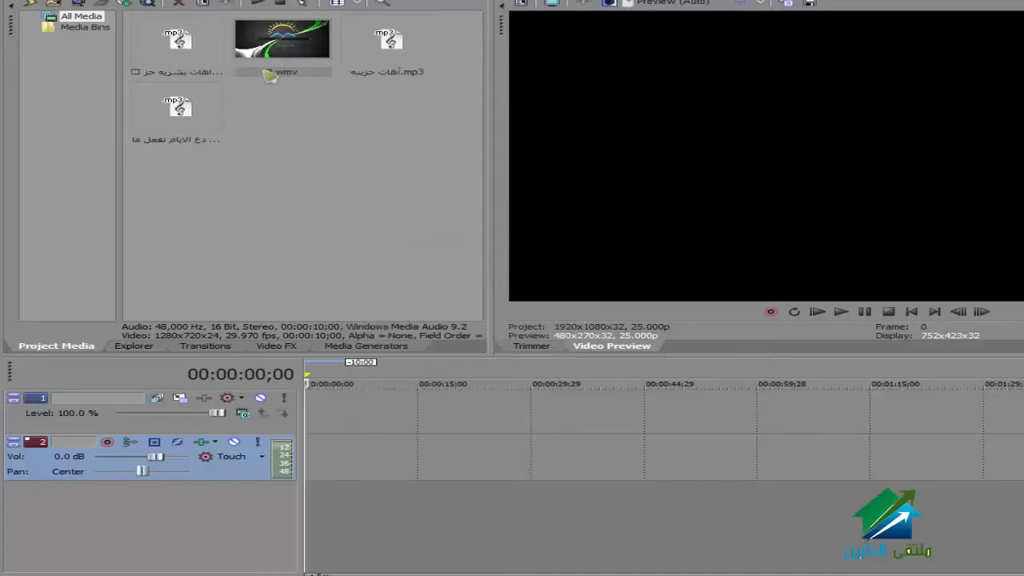
pyautogui.moveTo(269, 54); pyautogui.dragTo(344, 416)
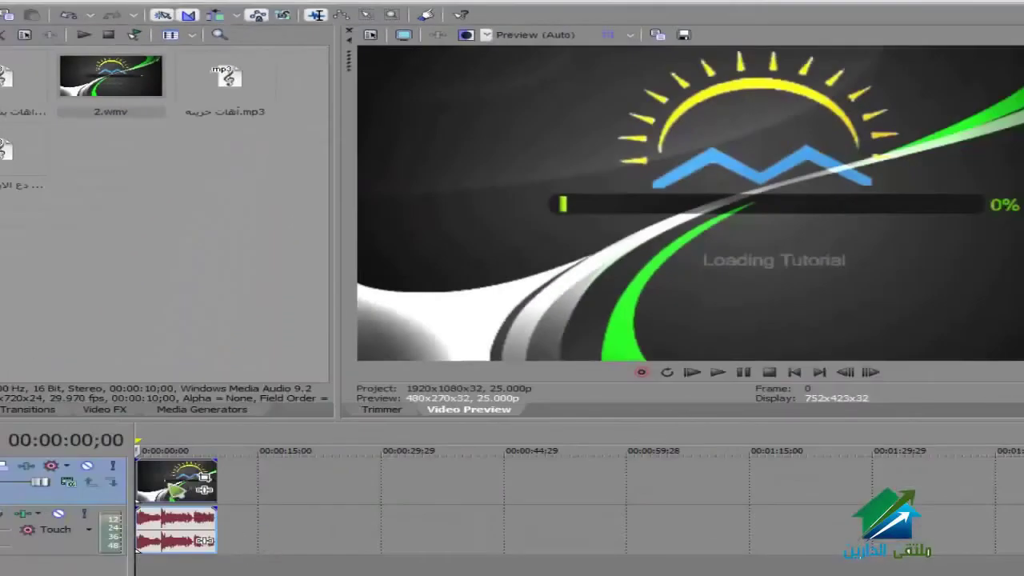
# Turn on ignoring of event grouping and select the clip's video and audio events separately.
pyautogui.moveTo(166, 482)
pyautogui.mouseDown()
pyautogui.moveTo(200, 482)
pyautogui.moveTo(166, 482)
pyautogui.mouseUp()
pyautogui.click(284, 16)
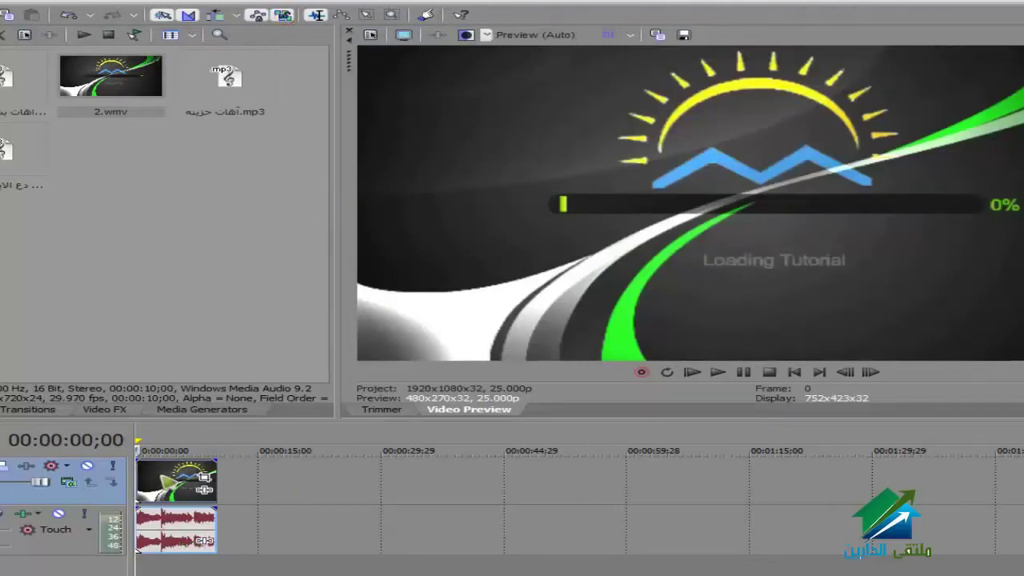
pyautogui.moveTo(169, 487); pyautogui.dragTo(204, 478)
pyautogui.moveTo(180, 542); pyautogui.dragTo(152, 542)
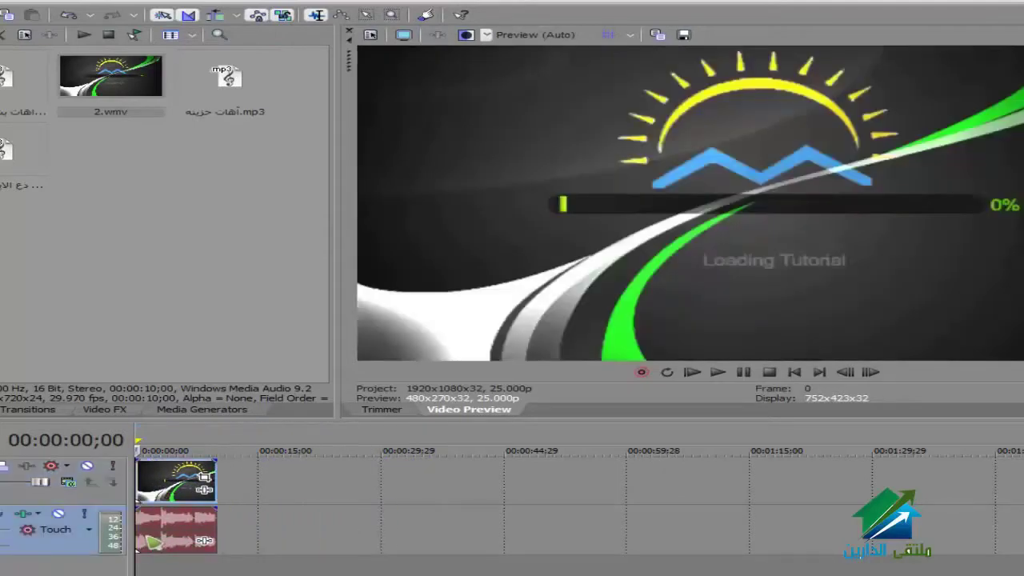
# Delete only the video event on track 1 and undo the deletion.
pyautogui.moveTo(160, 480)
pyautogui.mouseDown()
pyautogui.moveTo(183, 480)
pyautogui.moveTo(160, 480)
pyautogui.mouseUp()
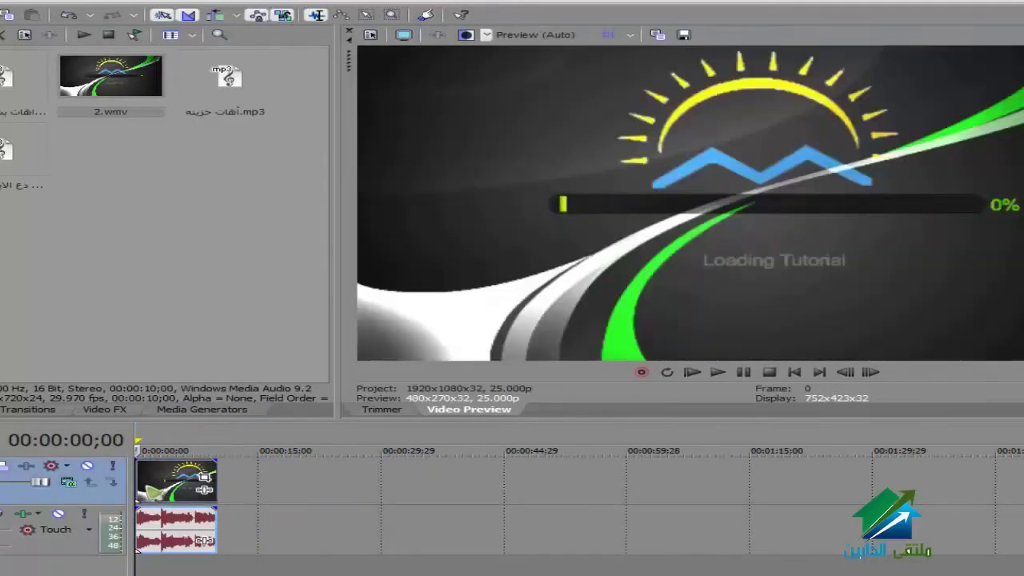
pyautogui.rightClick(160, 480)
pyautogui.click(213, 229)
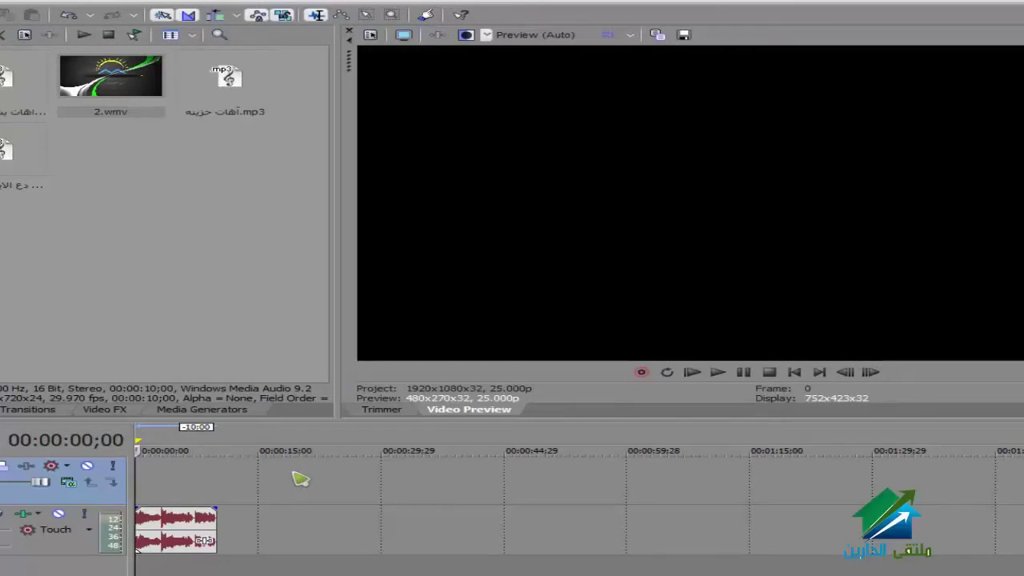
pyautogui.hotkey('ctrl', 'z')
# Delete only the audio event on track 2 and undo the deletion.
pyautogui.rightClick(170, 528)
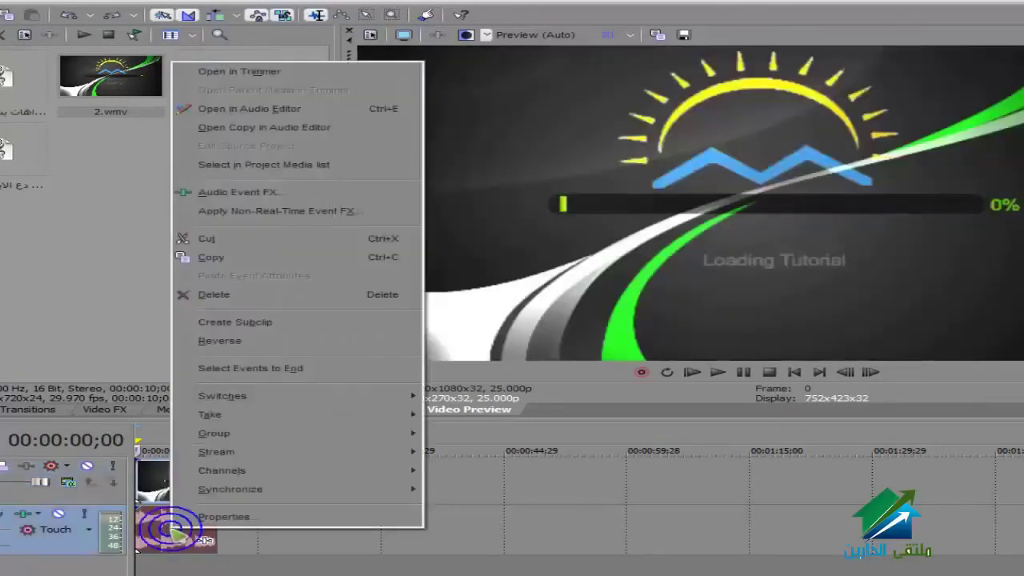
pyautogui.click(215, 294)
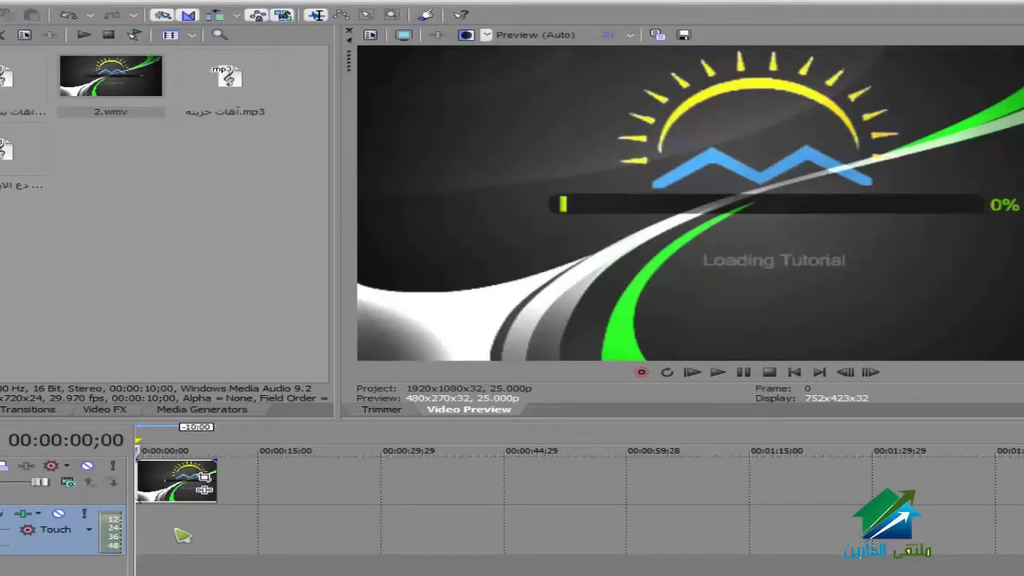
pyautogui.hotkey('ctrl', 'z')
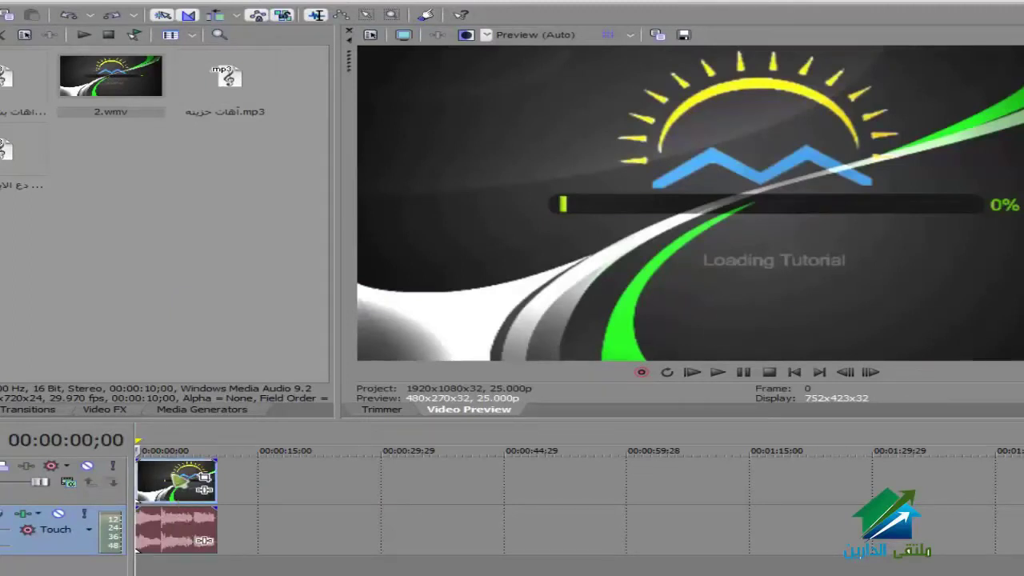
# Delete the video event from track 1, keeping the audio event on track 2.
pyautogui.click(172, 482)
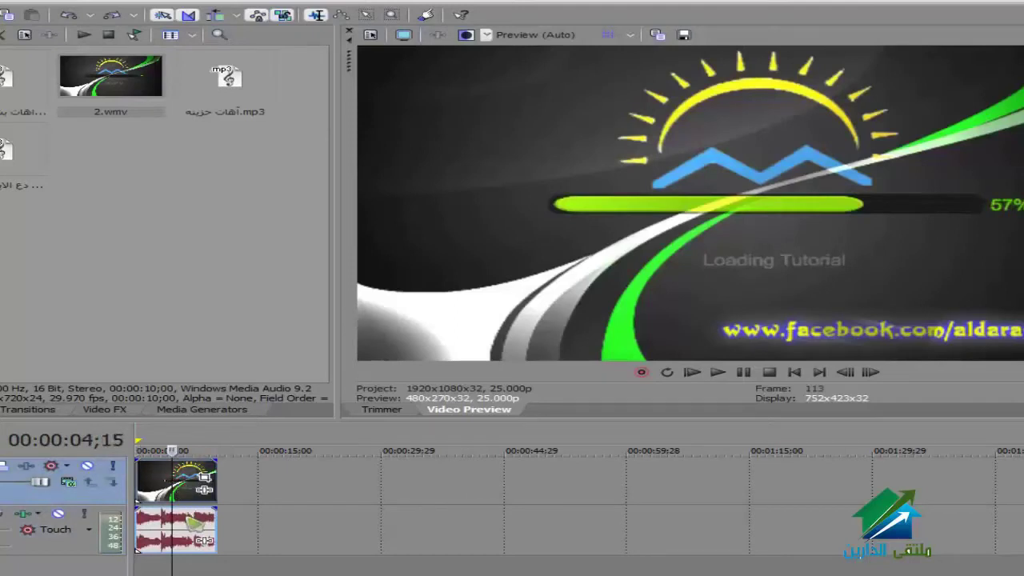
pyautogui.click(180, 496)
pyautogui.press('Delete')
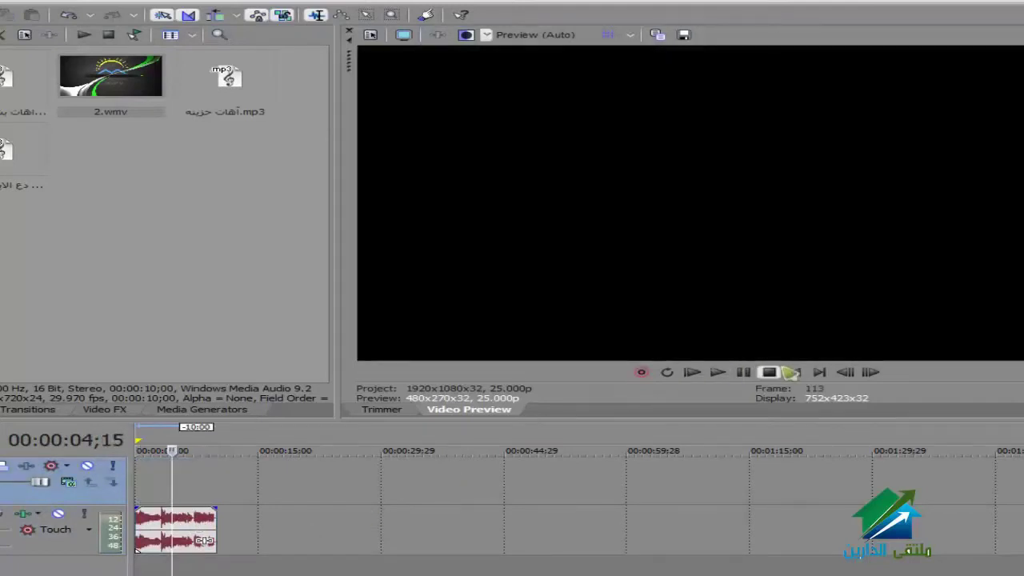
# Play the remaining audio from the start of the timeline, pause it, and return to the start.
pyautogui.click(794, 372)
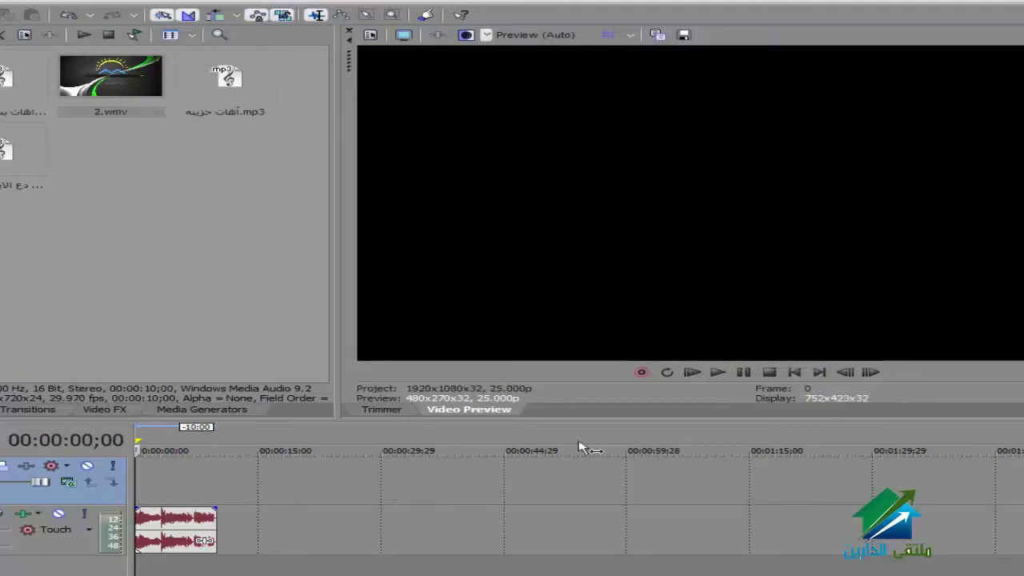
pyautogui.click(718, 372)
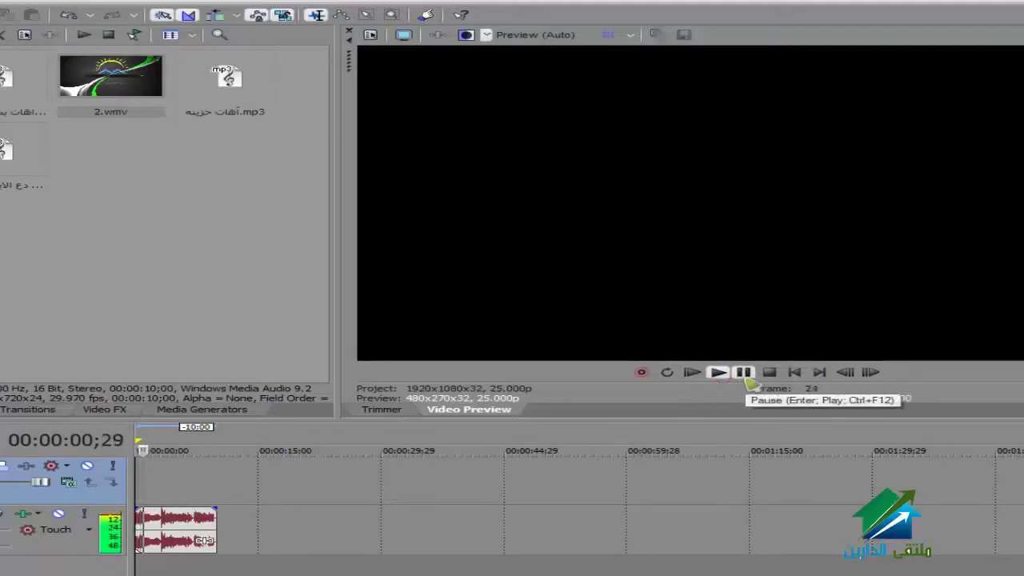
pyautogui.click(747, 378)
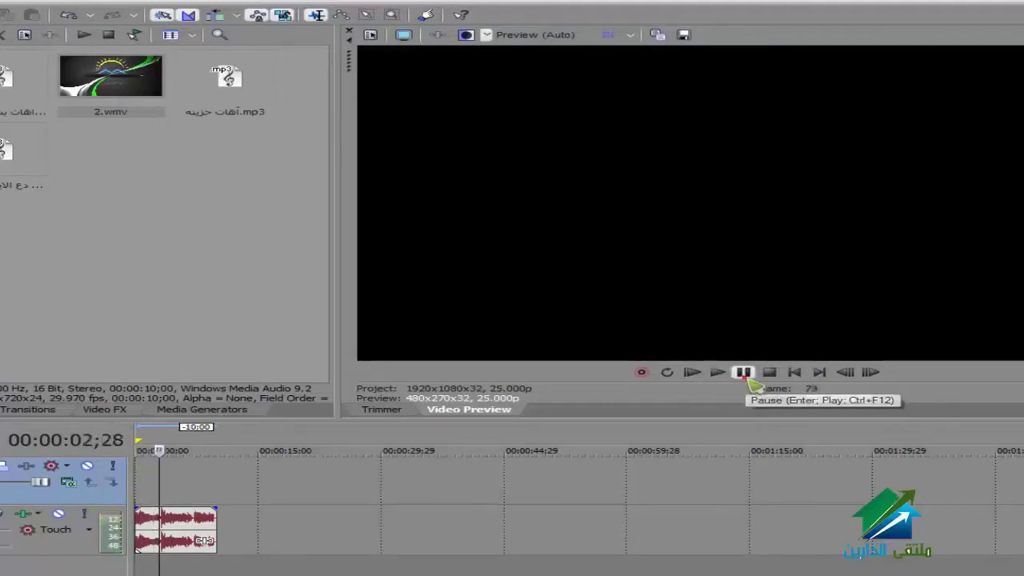
pyautogui.click(794, 372)
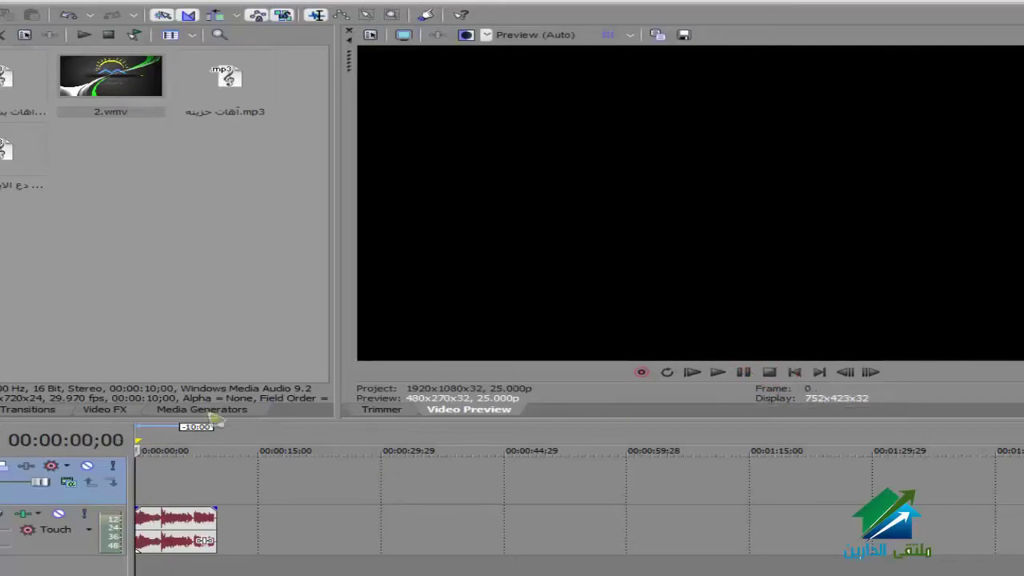
# Open the Render As settings and choose MP3 Audio (*.mp3) as the output format.
pyautogui.click(16, 11)
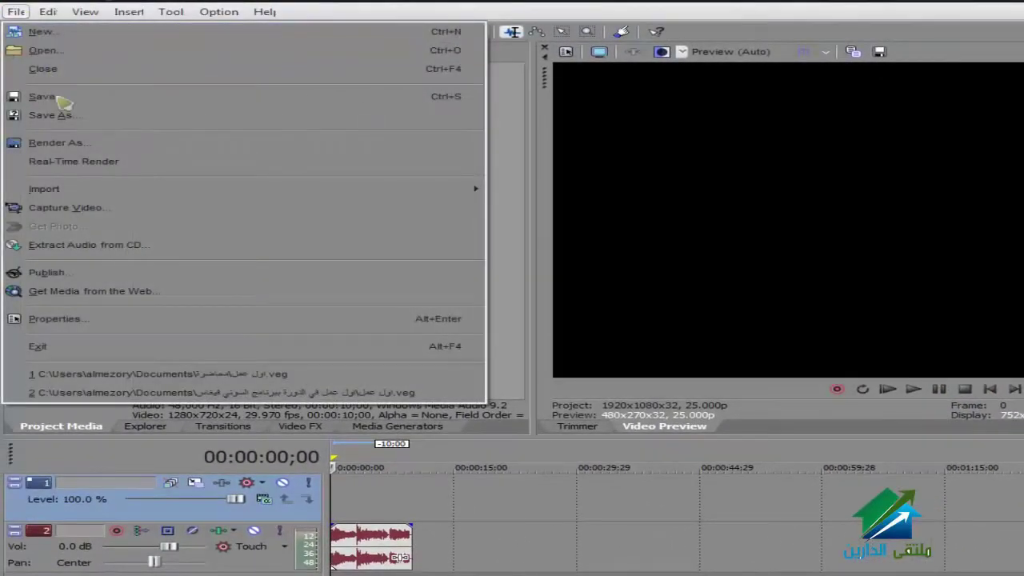
pyautogui.click(72, 146)
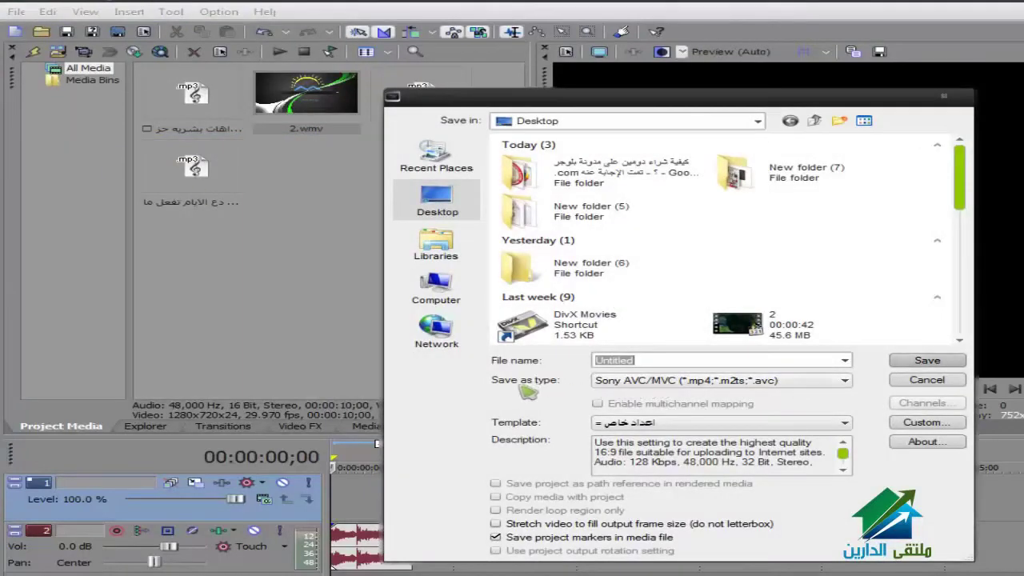
pyautogui.click(652, 382)
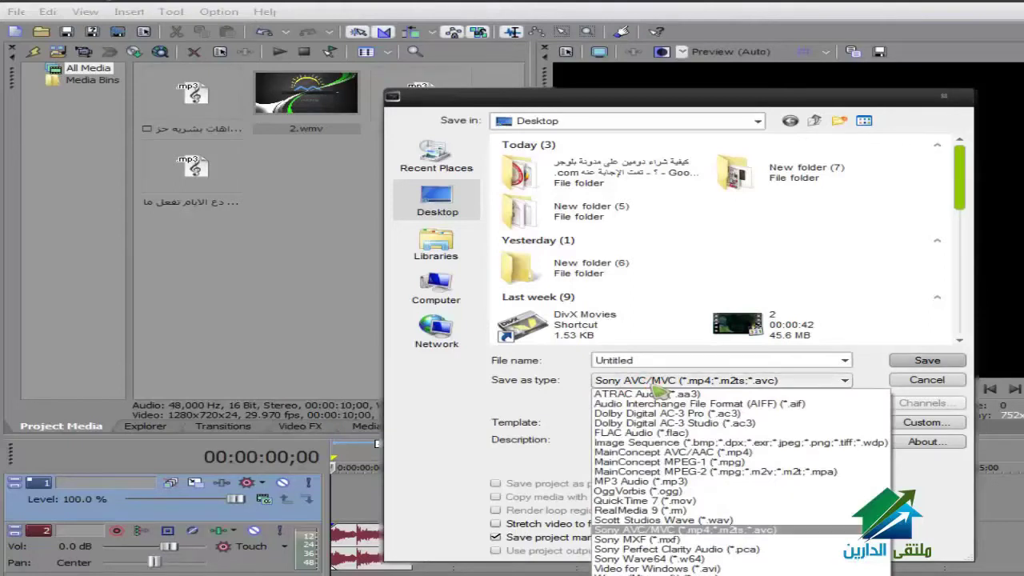
pyautogui.click(685, 482)
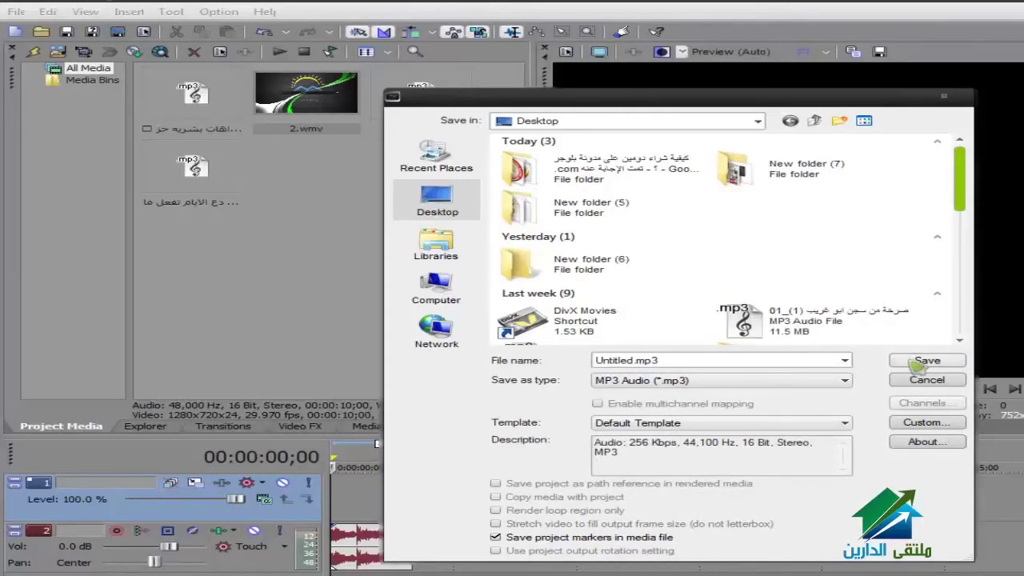
# Decline overwriting the existing Untitled.mp3 and render the audio to the Desktop as an MP3 named qw.
pyautogui.click(916, 362)
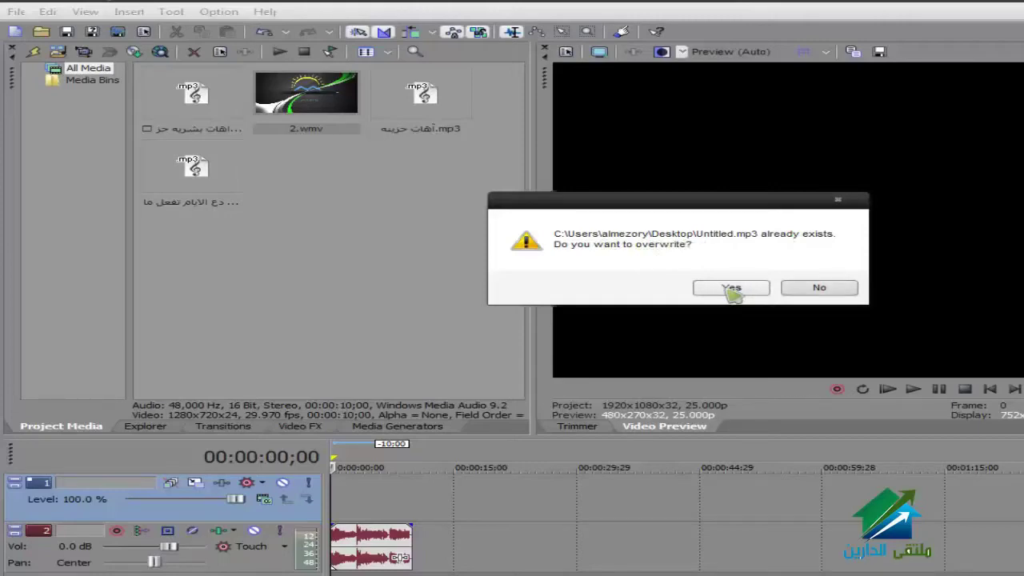
pyautogui.click(816, 287)
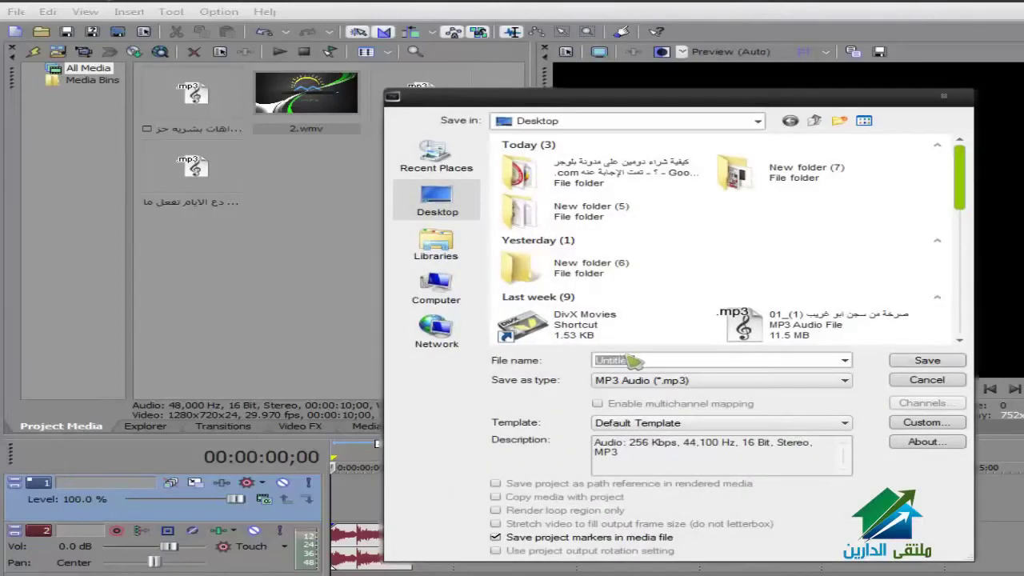
pyautogui.write('qw')
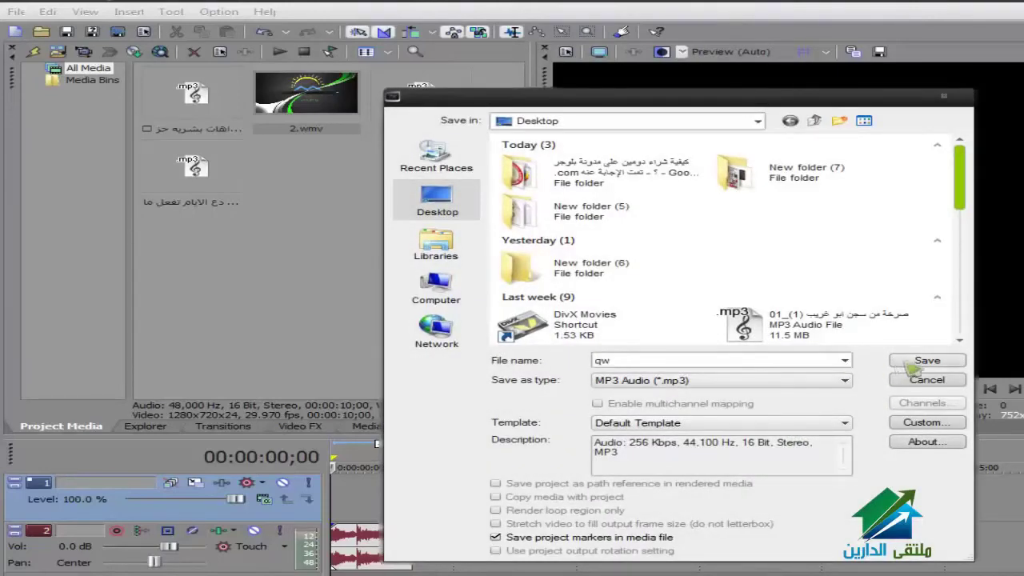
pyautogui.click(925, 360)
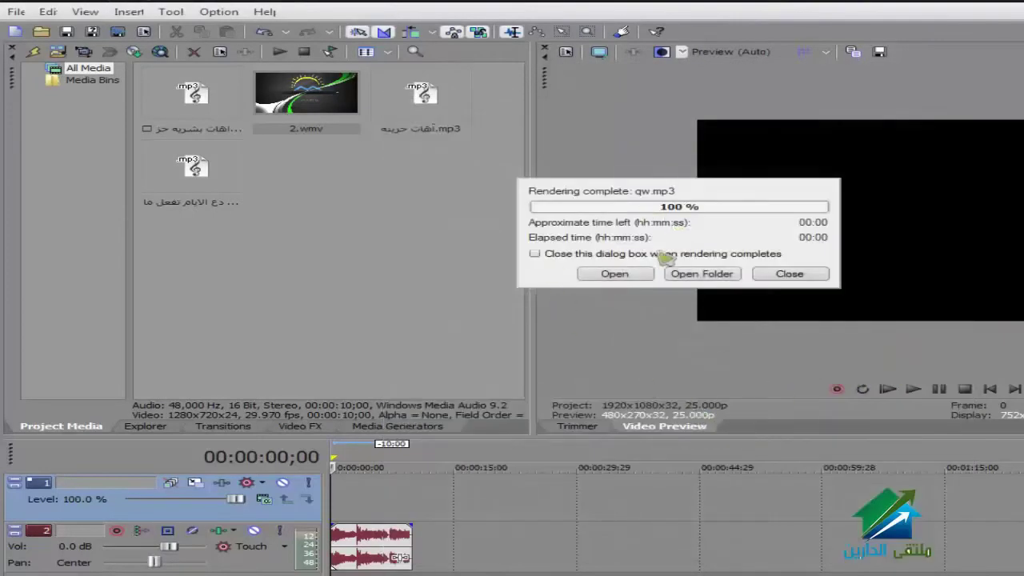
# Open the rendered qw.mp3 to listen to it, and close the media player.
pyautogui.click(632, 273)
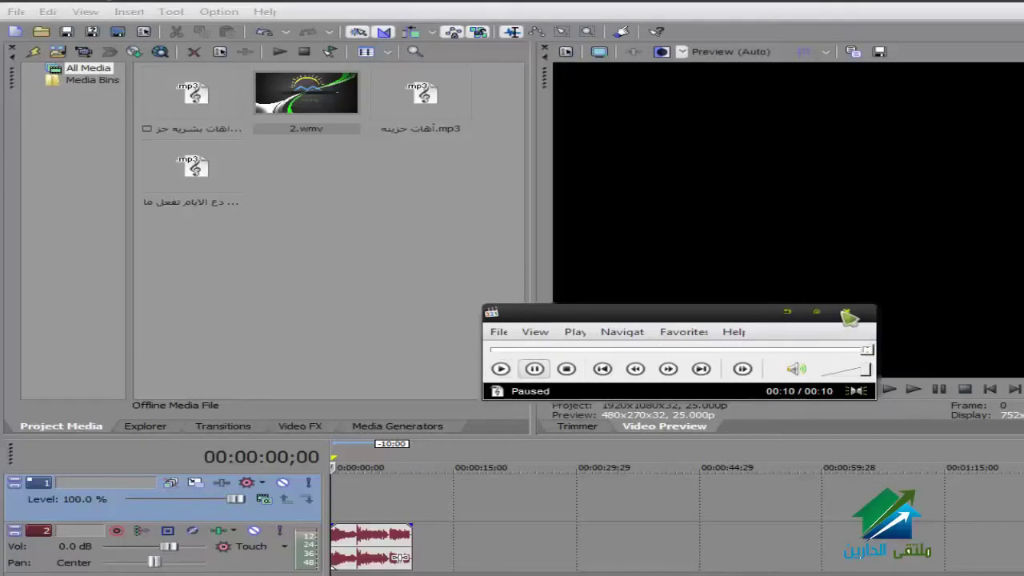
pyautogui.click(847, 311)
pyautogui.click(992, 389)
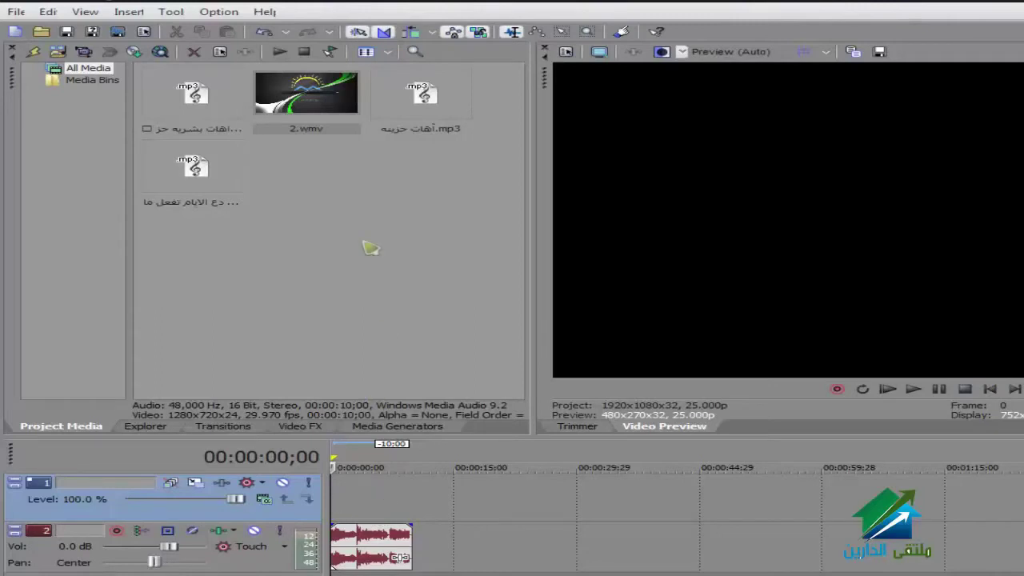
# Place the 2.wmv video back above the audio, open the render settings with MP3 Audio (*.mp3) chosen, and cancel the render.
pyautogui.moveTo(306, 95); pyautogui.dragTo(373, 518)
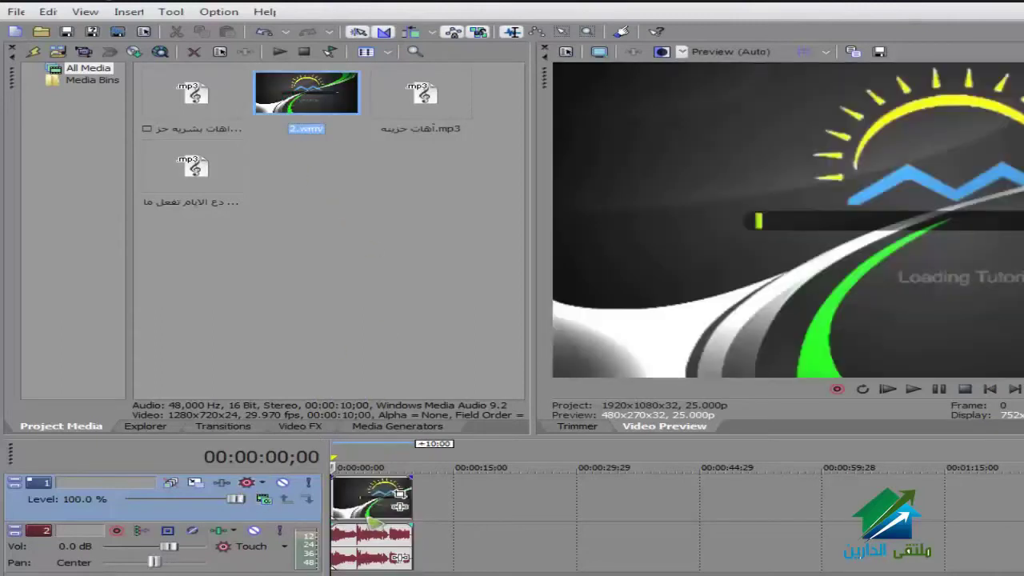
pyautogui.click(16, 11)
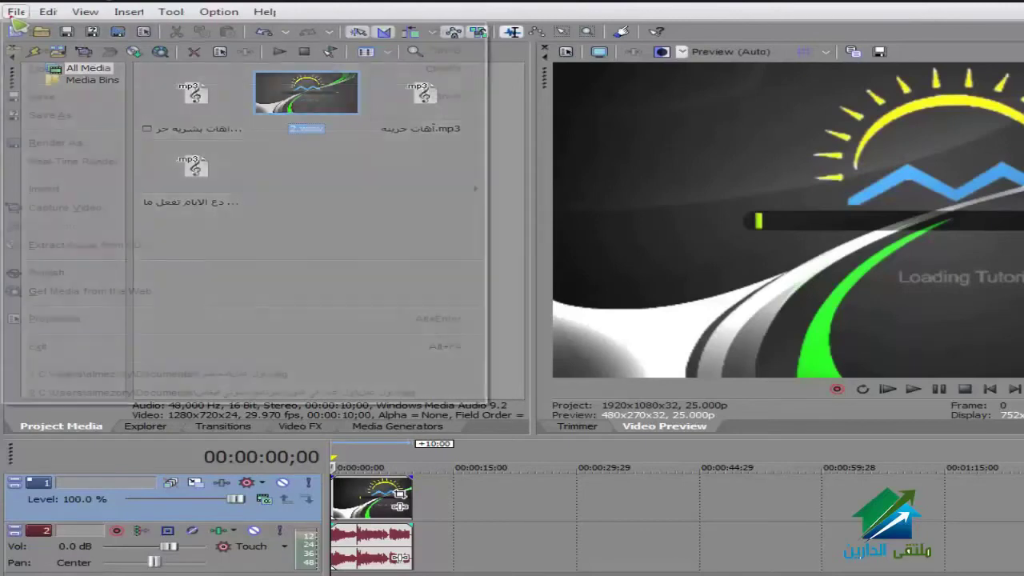
pyautogui.click(71, 138)
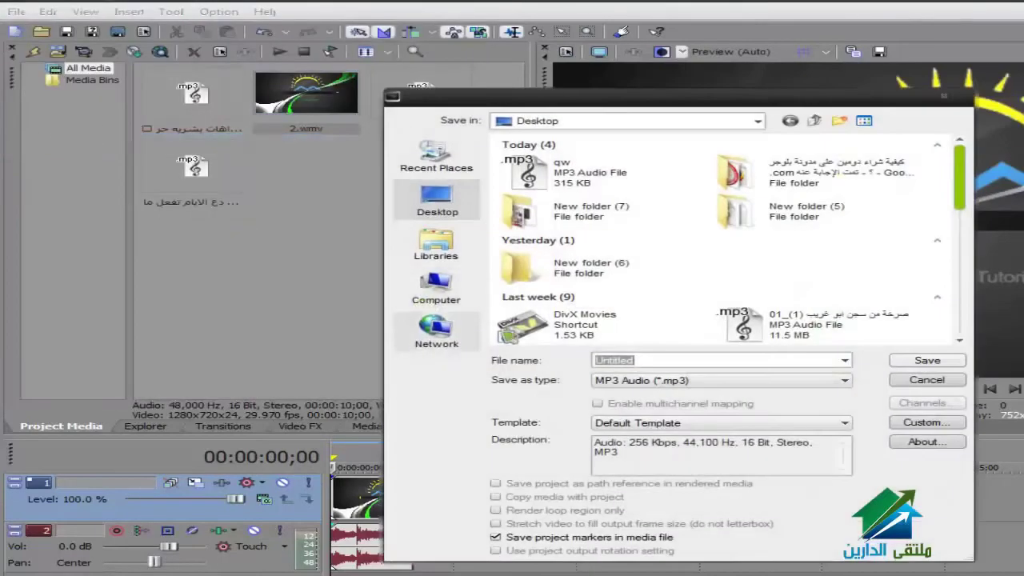
pyautogui.click(661, 381)
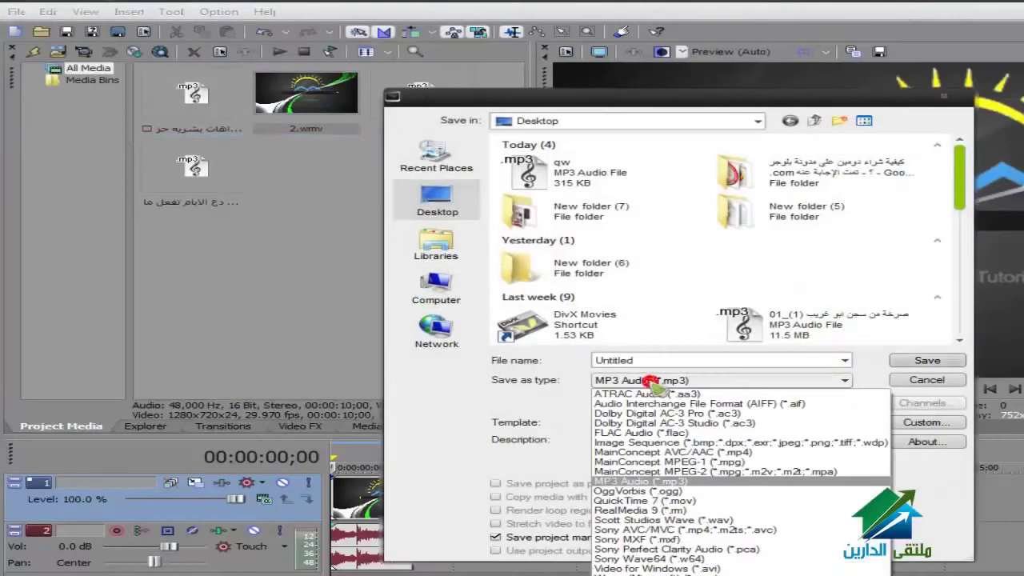
pyautogui.click(656, 481)
pyautogui.doubleClick(648, 359)
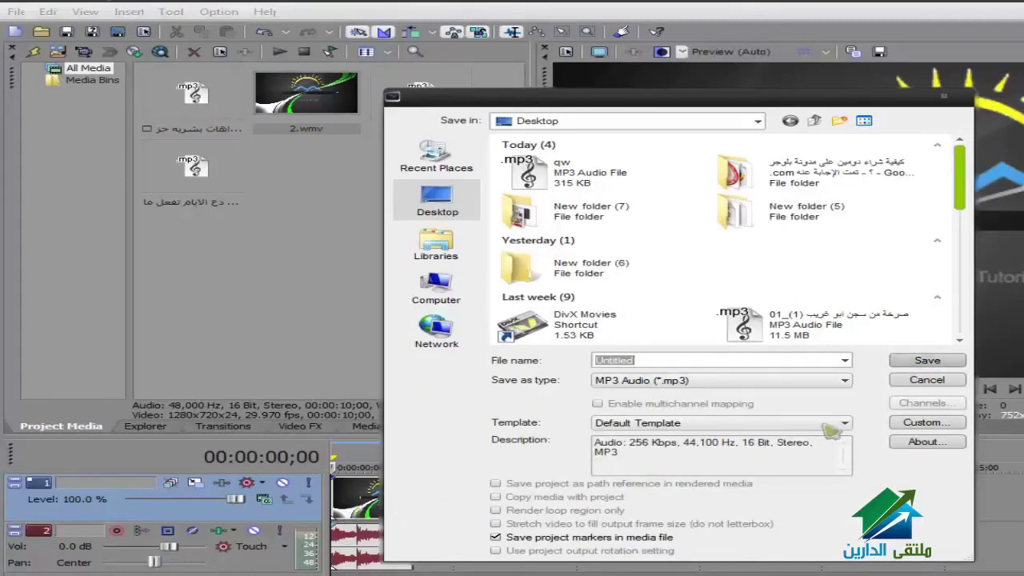
pyautogui.click(924, 384)
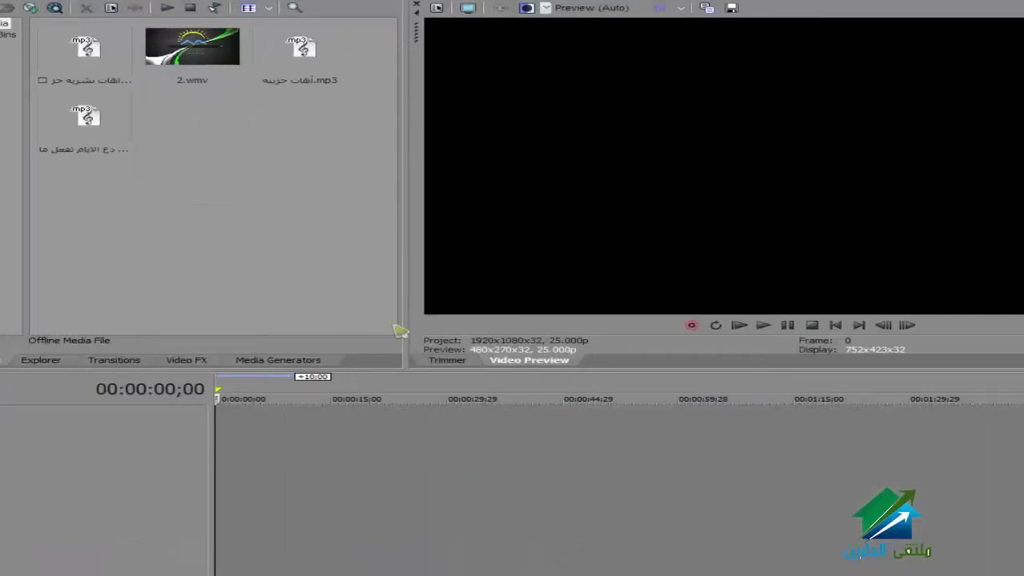
# Place the "دع الايام تفعل ما تشاء" MP3 at the start of the empty timeline and play its opening.
pyautogui.click(93, 117)
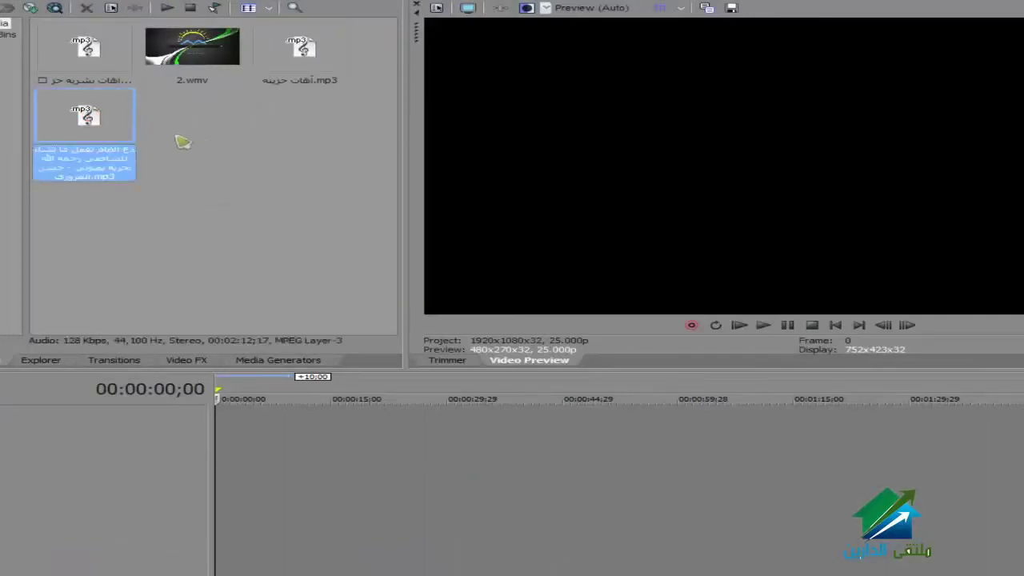
pyautogui.moveTo(104, 124); pyautogui.dragTo(187, 473)
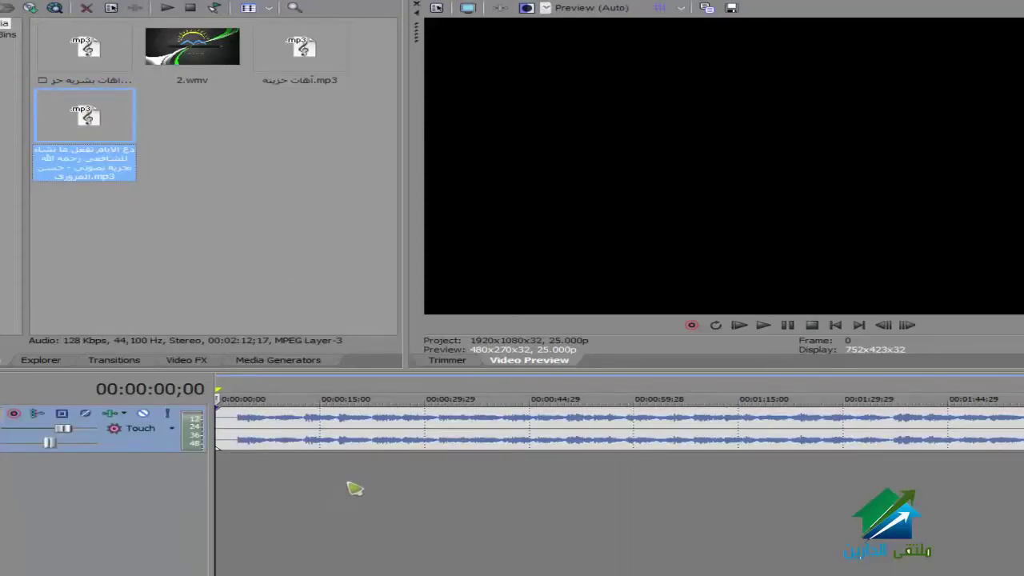
pyautogui.click(764, 325)
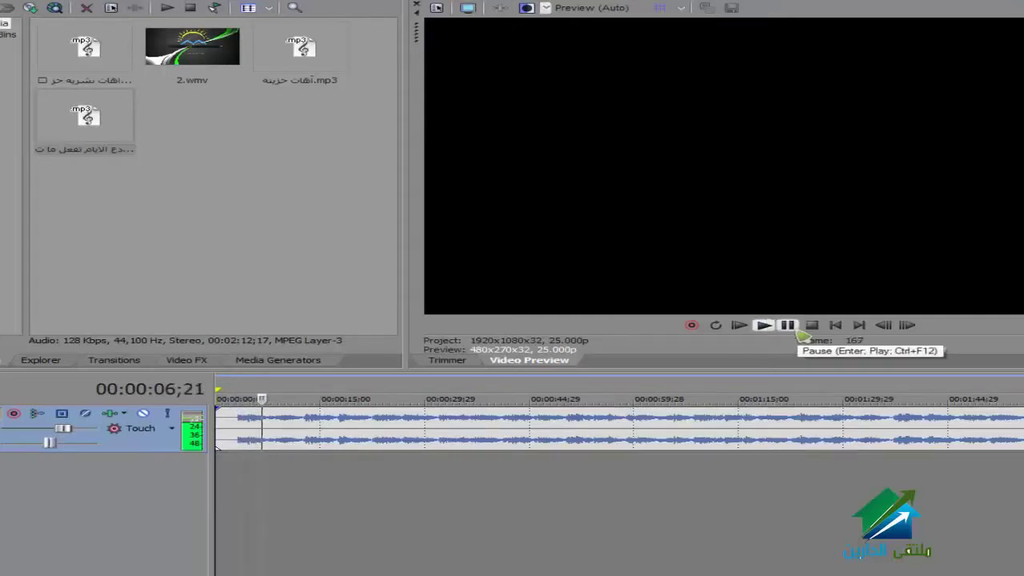
pyautogui.click(792, 328)
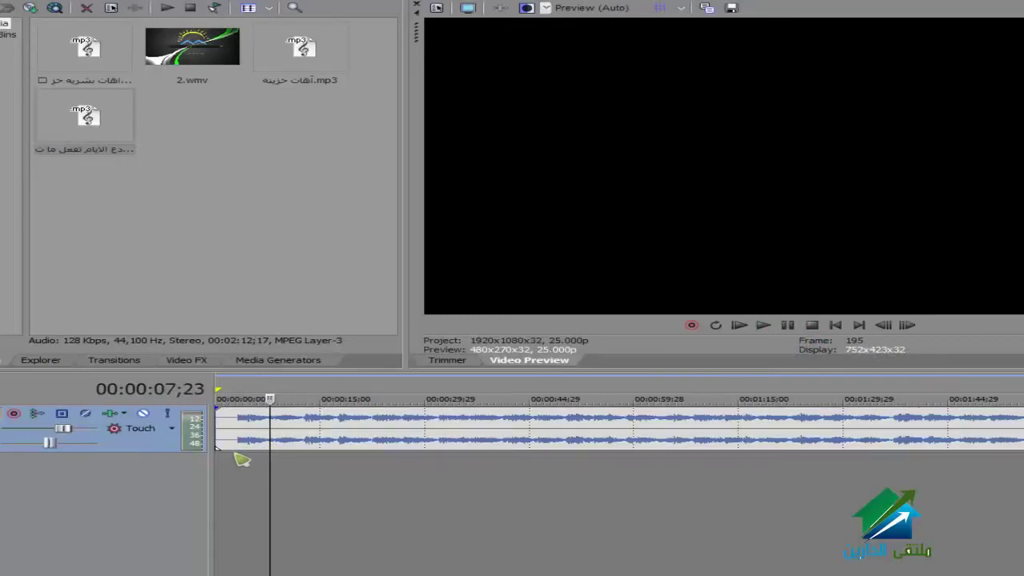
pyautogui.click(836, 327)
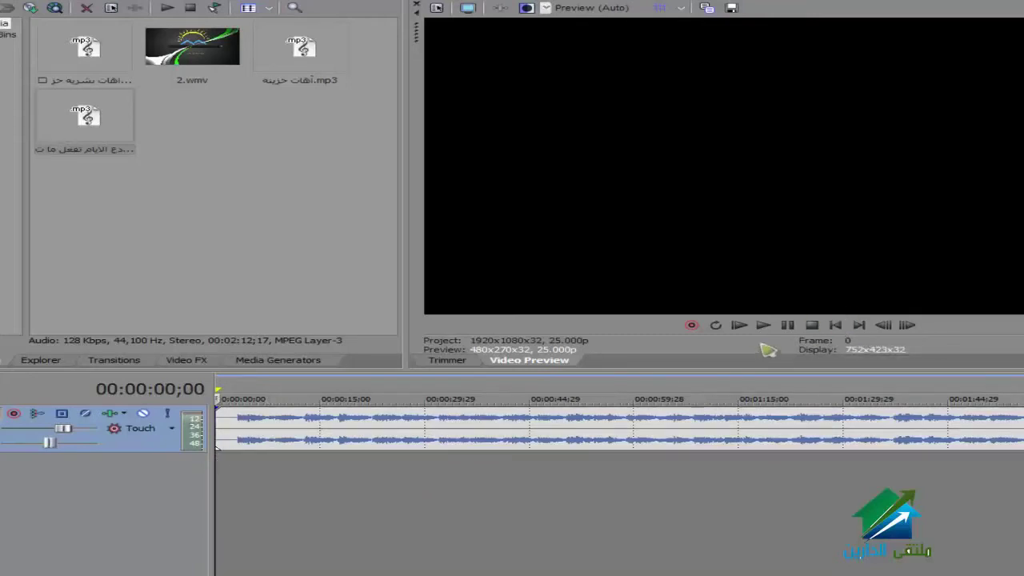
pyautogui.click(763, 325)
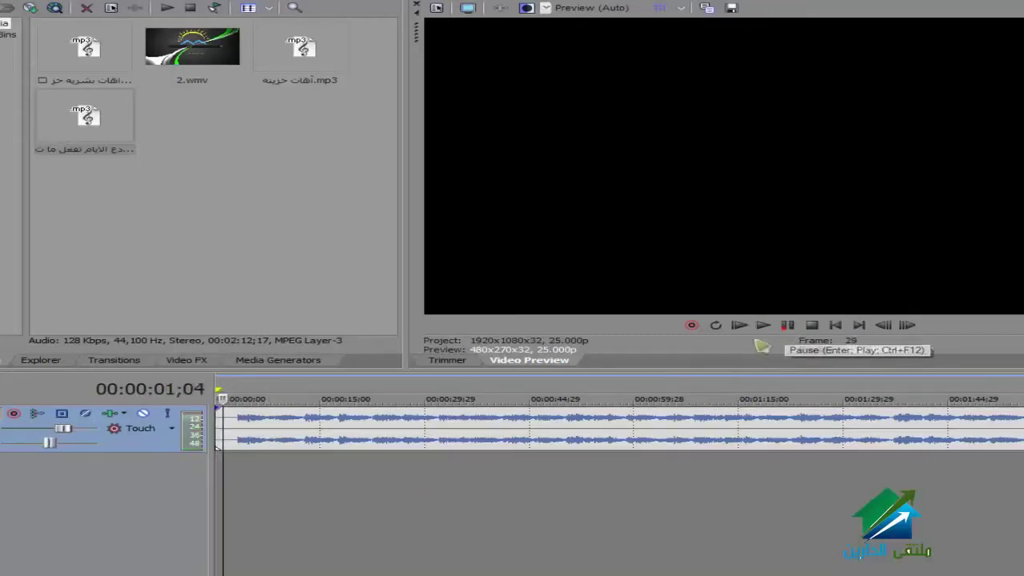
pyautogui.click(835, 325)
# Cut the silent opening off the audio event at 00:00:03;08 and move the remaining audio to the start of the timeline.
pyautogui.scroll(8, 278, 474)
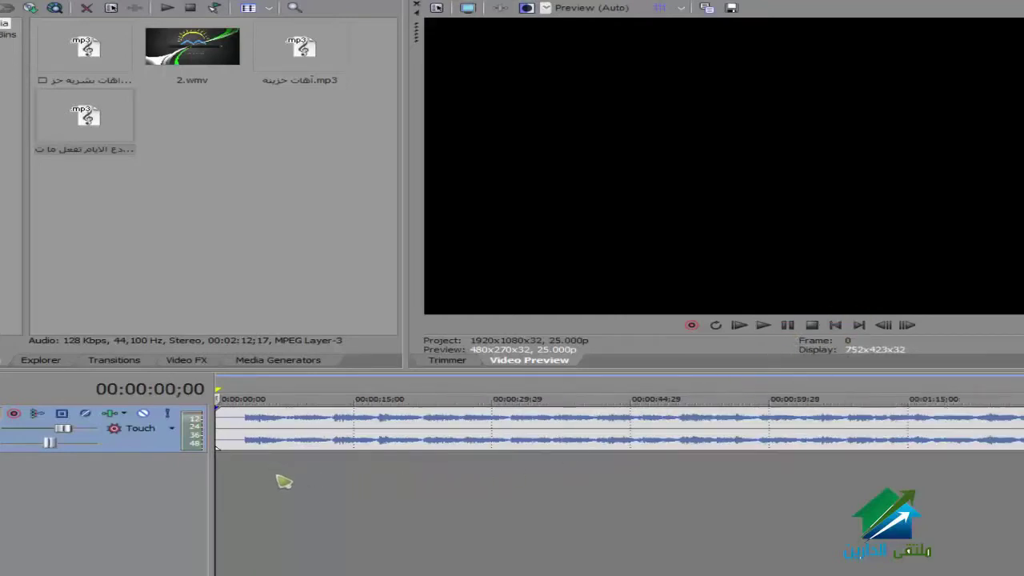
pyautogui.scroll(4, 335, 485)
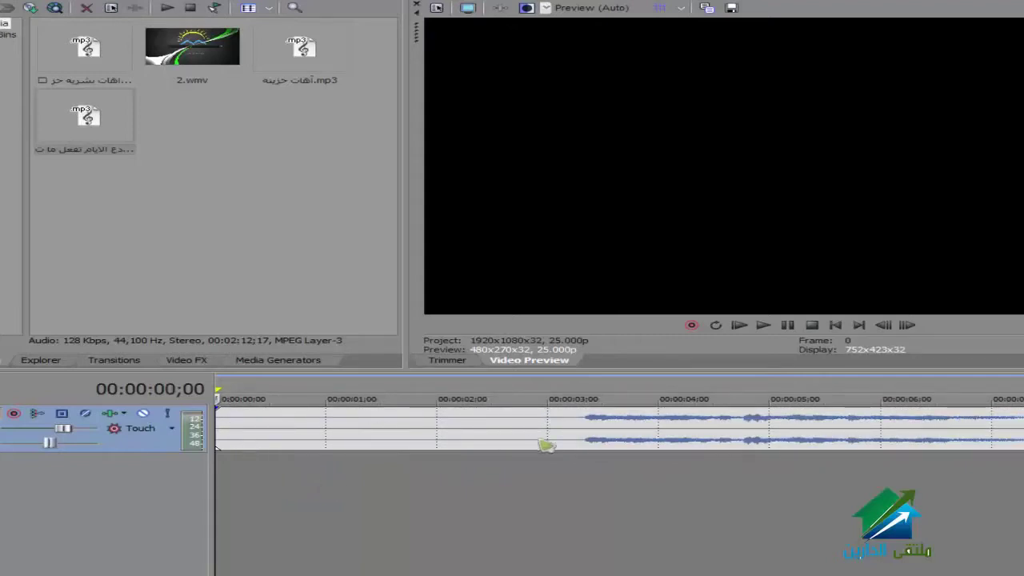
pyautogui.click(584, 433)
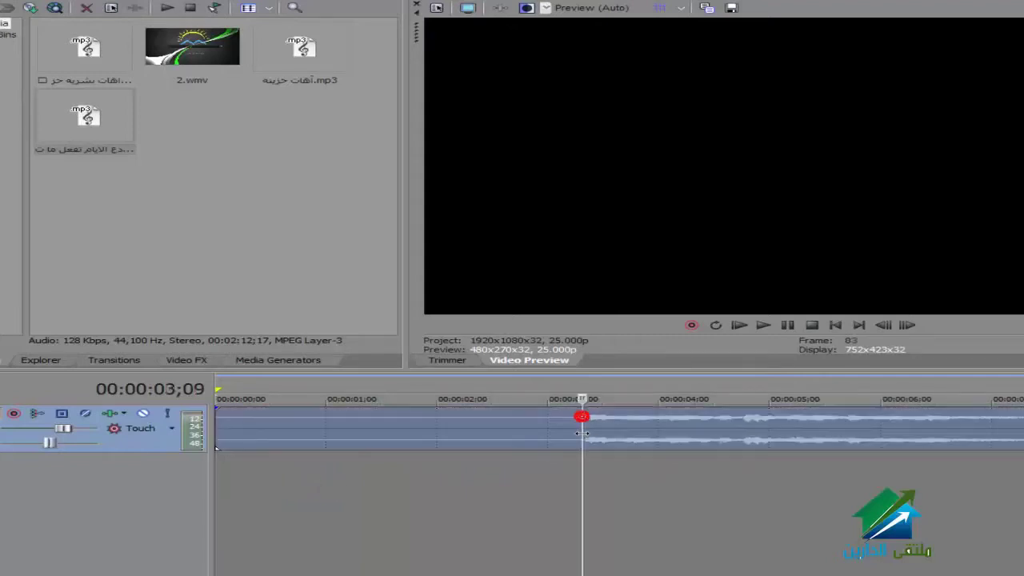
pyautogui.press('Left')
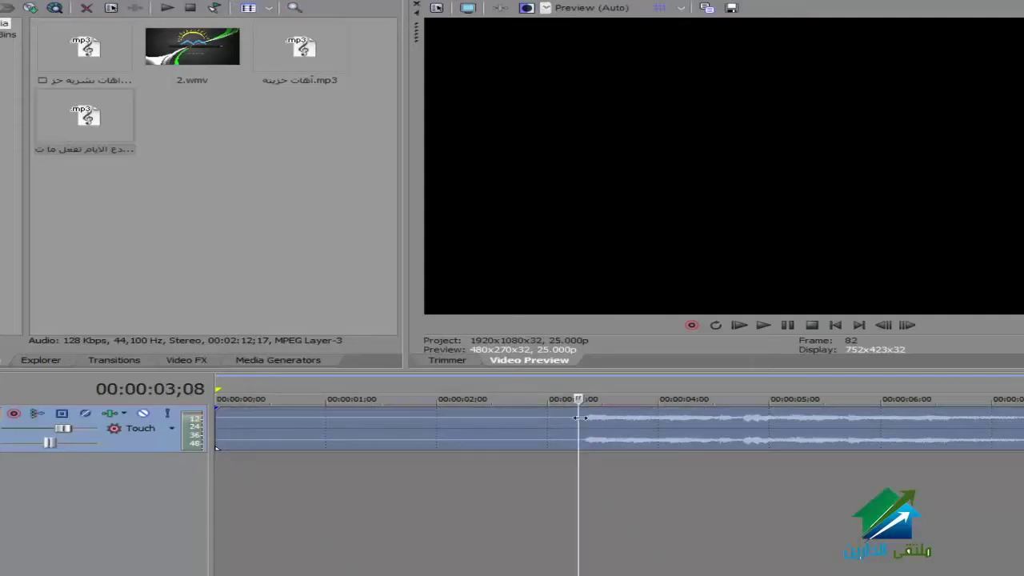
pyautogui.press('s')
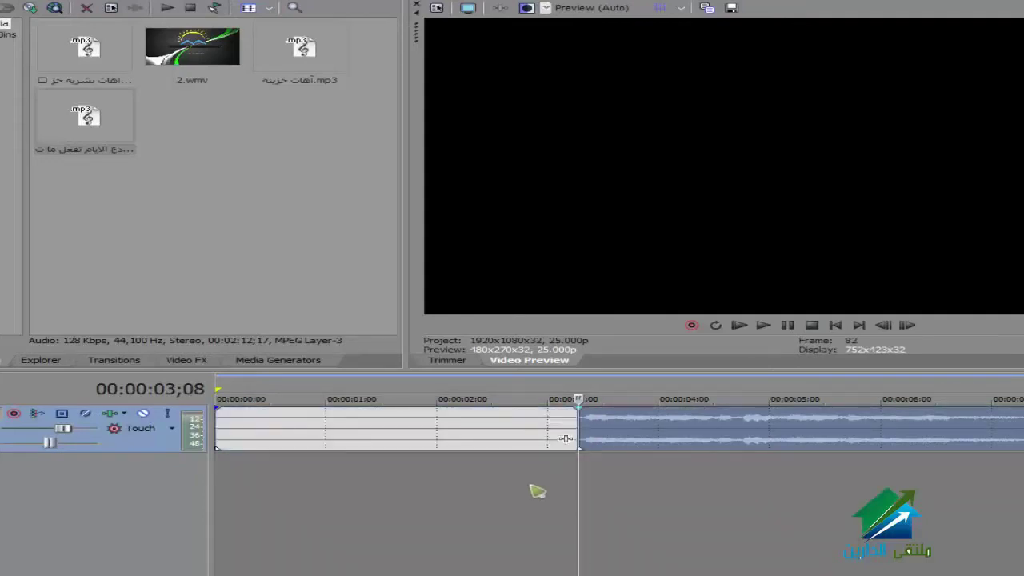
pyautogui.click(393, 437)
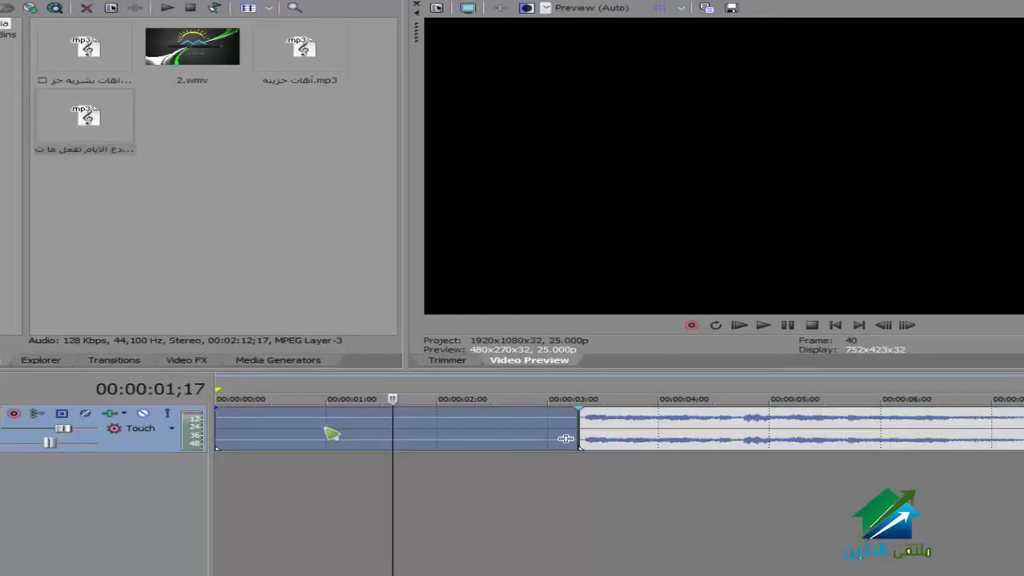
pyautogui.press('Delete')
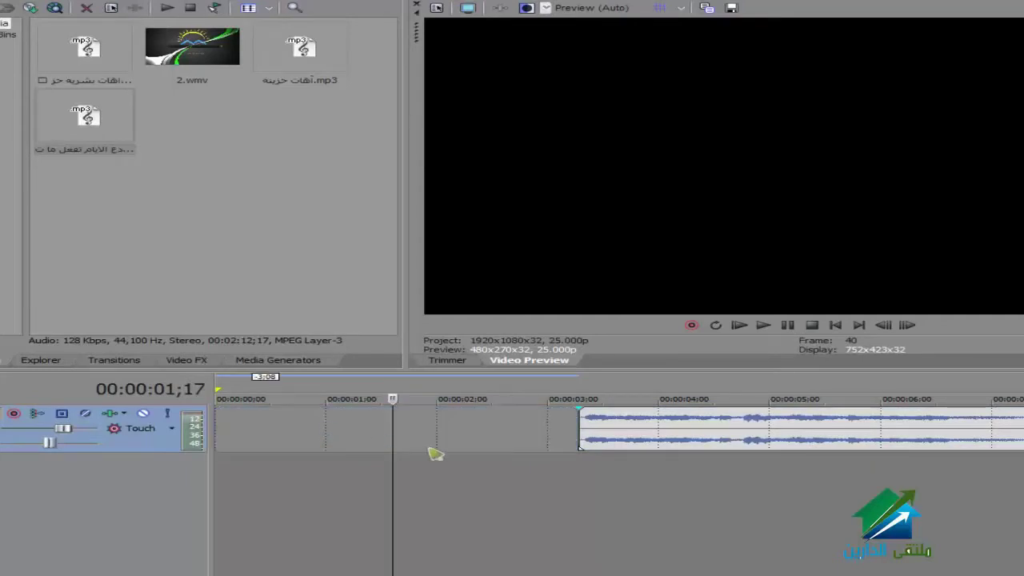
pyautogui.moveTo(756, 440); pyautogui.dragTo(380, 434)
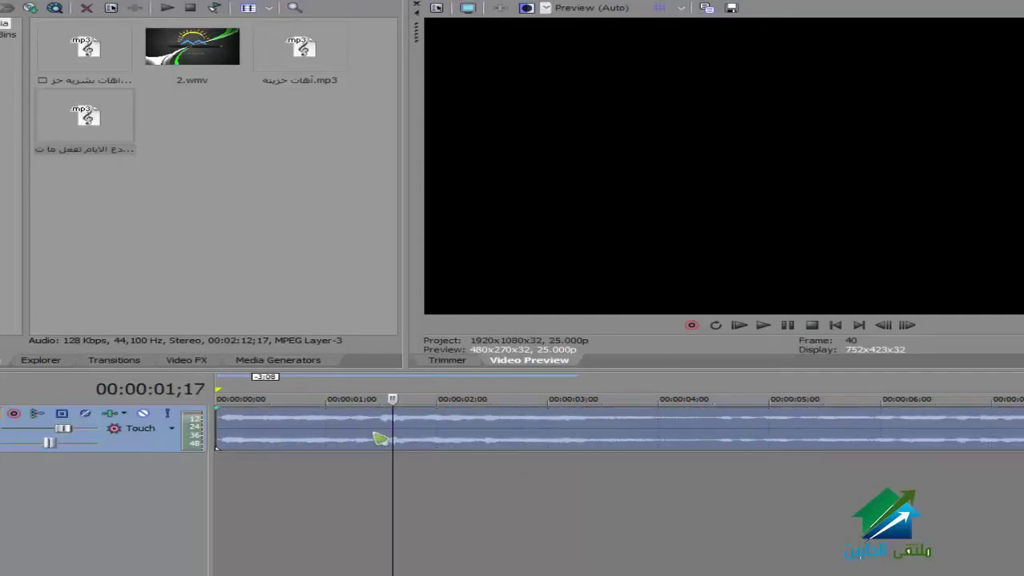
# Play the first seconds of the trimmed audio from the beginning, pause it, and return to the start.
pyautogui.click(835, 324)
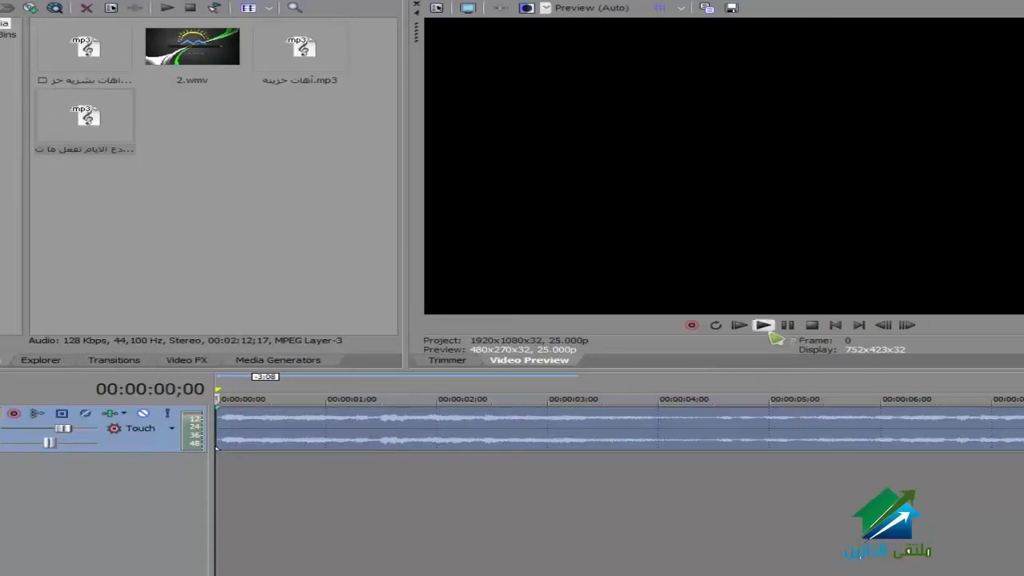
pyautogui.click(763, 325)
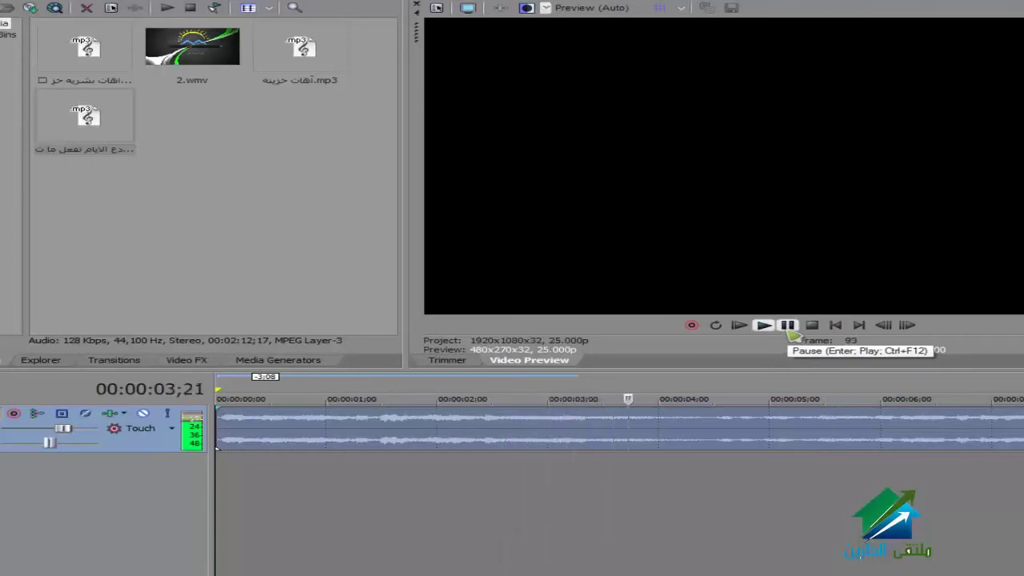
pyautogui.click(788, 326)
pyautogui.click(834, 325)
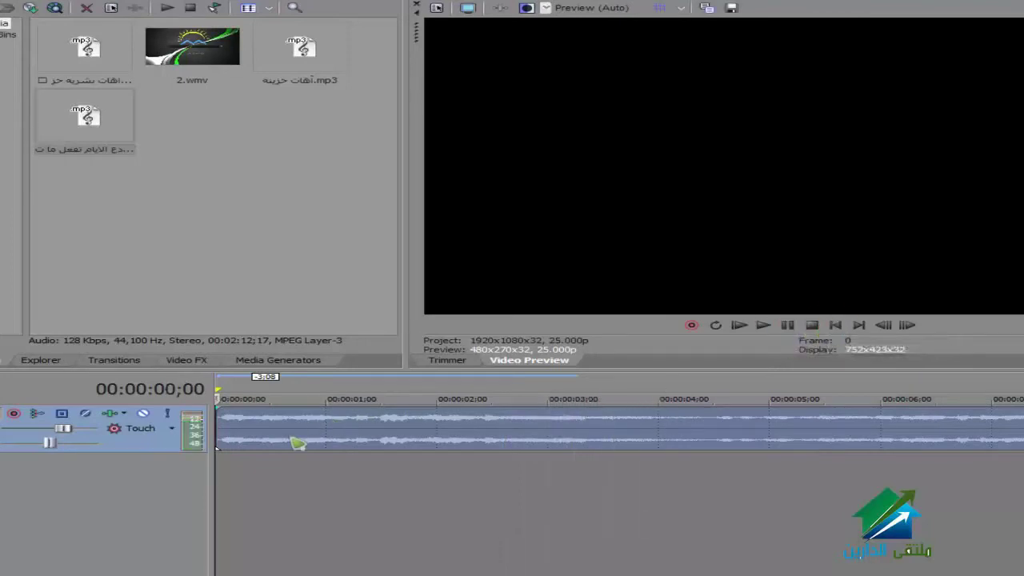
# Select the silent gap of about 8 frames starting at 00:00:09;08 and delete it from the audio event.
pyautogui.scroll(-4, 299, 445)
pyautogui.click(484, 477)
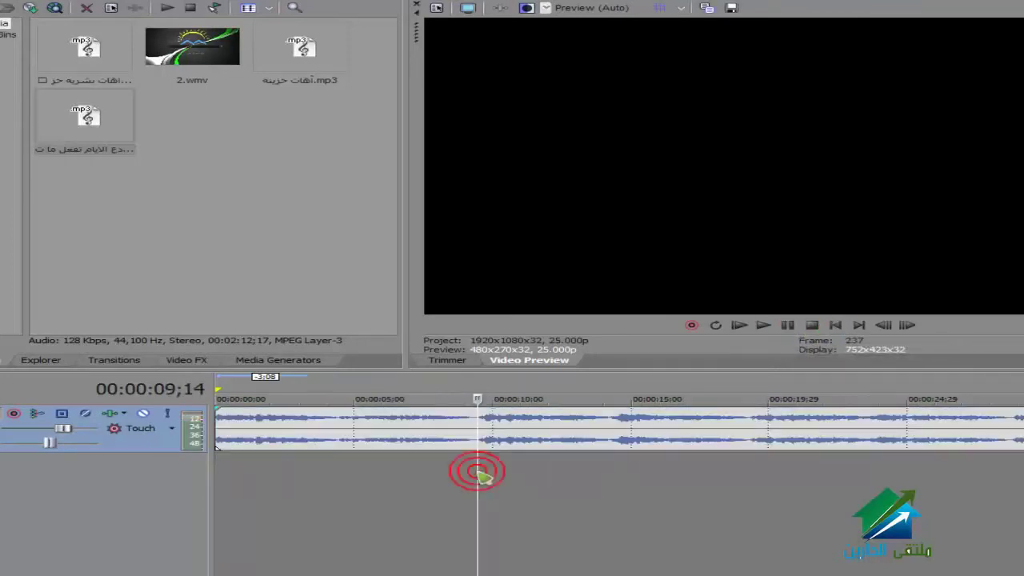
pyautogui.scroll(4, 497, 480)
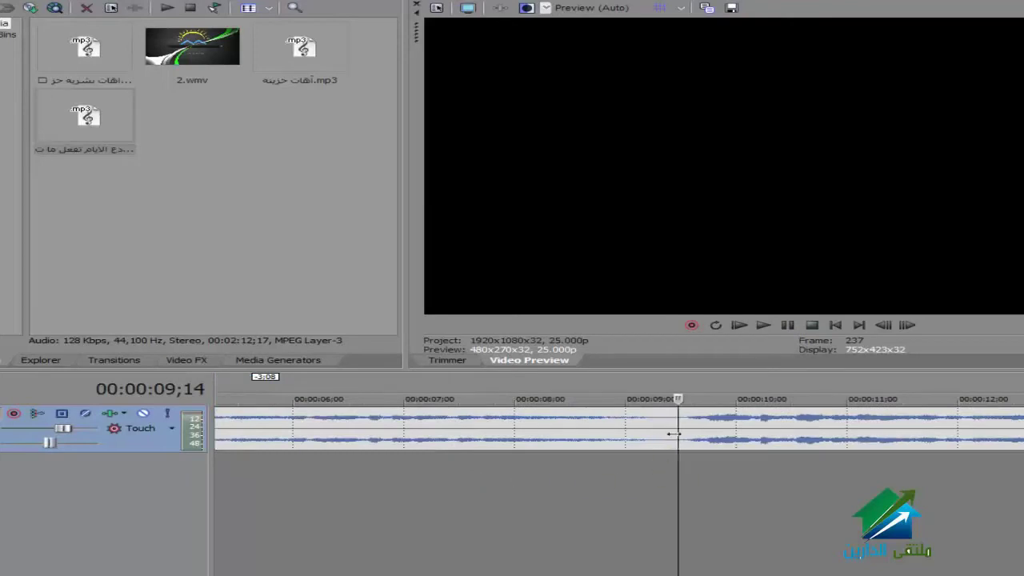
pyautogui.moveTo(681, 468); pyautogui.dragTo(624, 480)
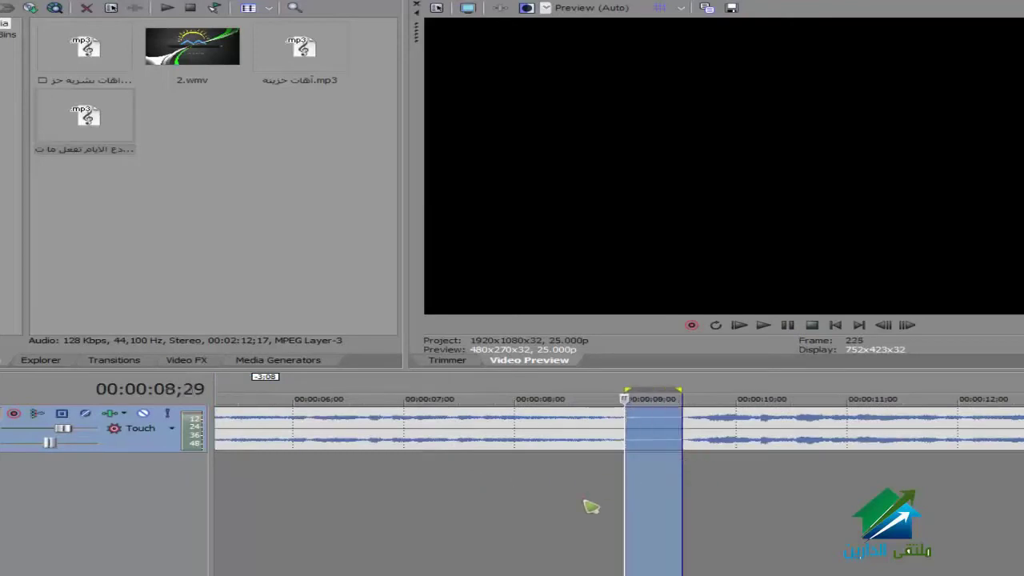
pyautogui.click(583, 496)
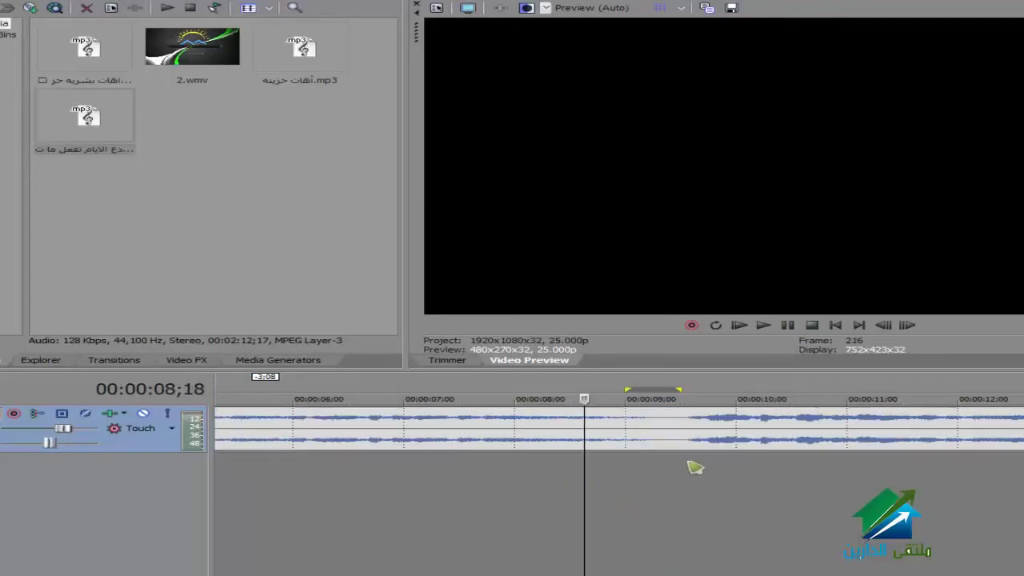
pyautogui.moveTo(692, 468); pyautogui.dragTo(655, 473)
pyautogui.click(708, 485)
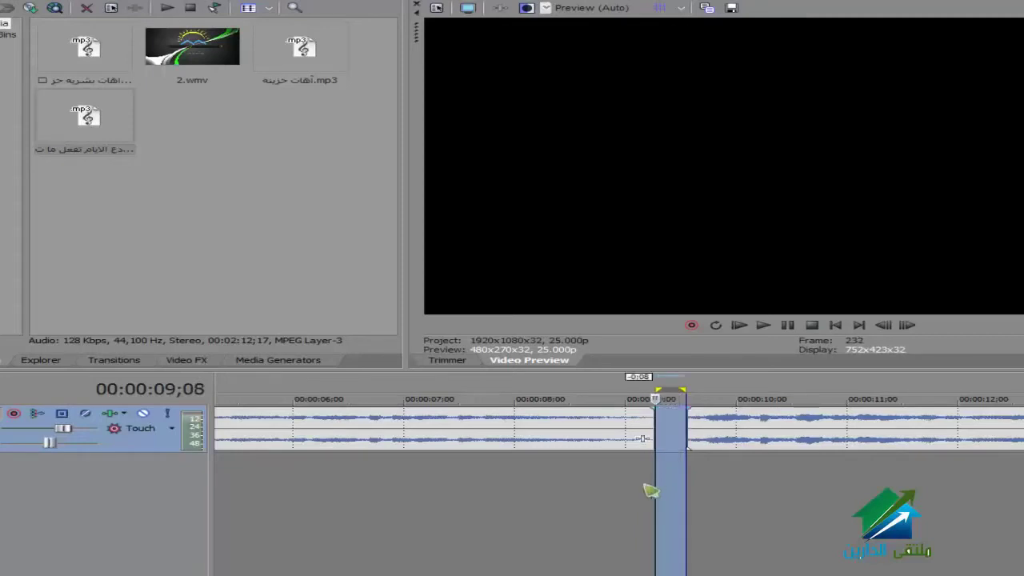
pyautogui.click(630, 489)
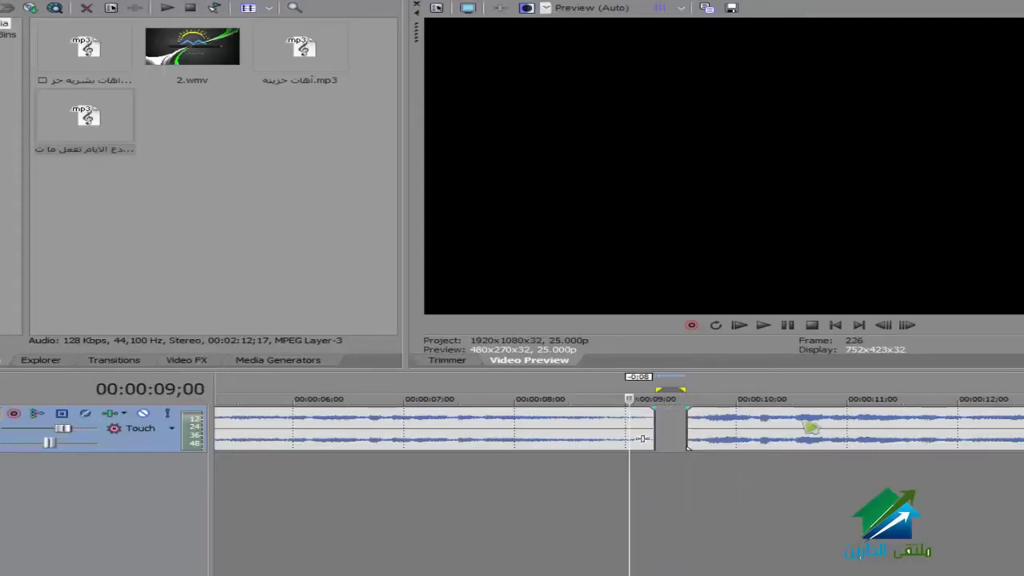
# Move the second audio event back against the end of the first one to close the gap left by the deleted silence.
pyautogui.moveTo(804, 424); pyautogui.dragTo(778, 433)
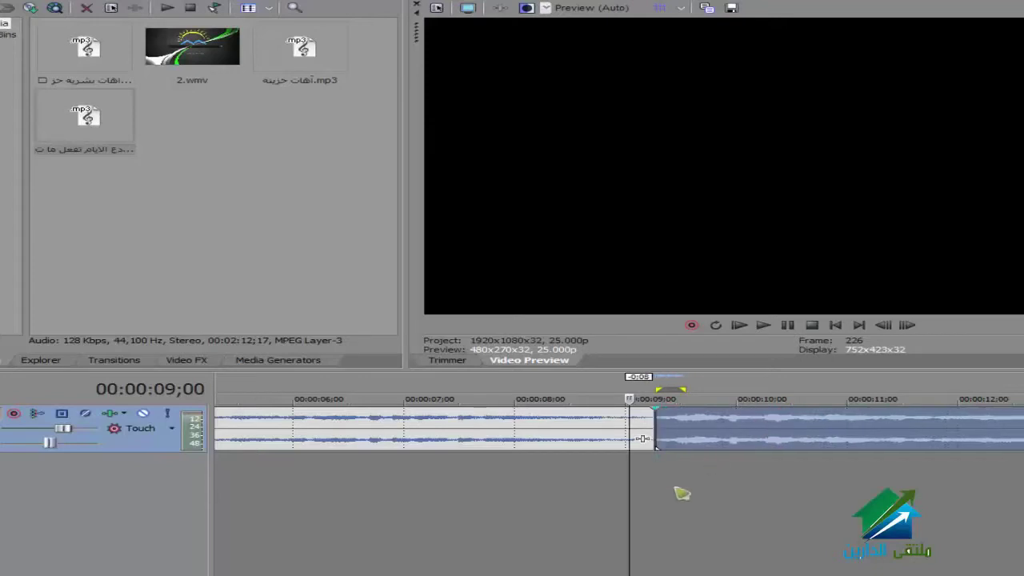
pyautogui.scroll(-2, 645, 533)
pyautogui.scroll(-6, 645, 530)
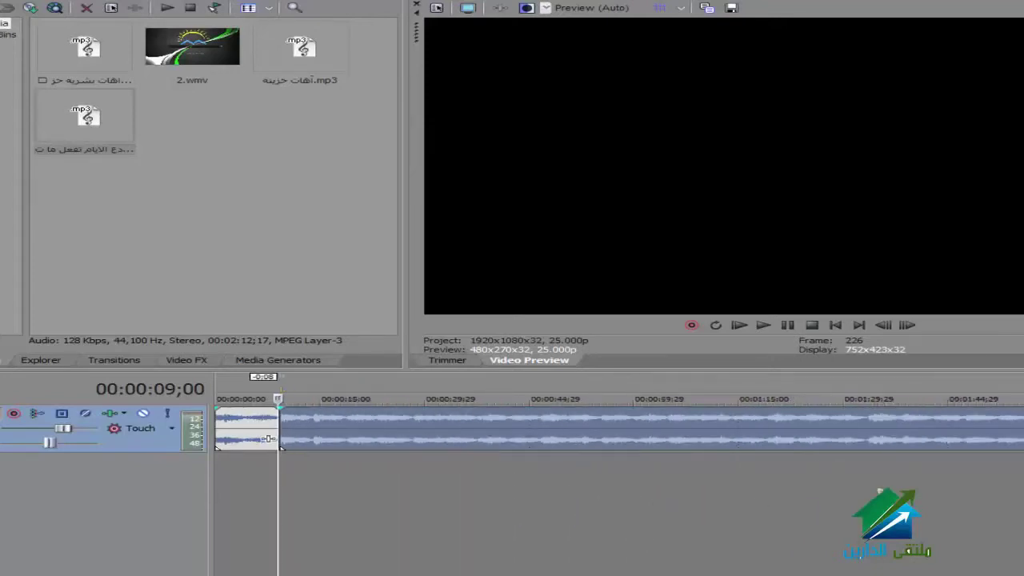
pyautogui.click(984, 490)
pyautogui.scroll(4, 715, 517)
pyautogui.scroll(-4, 616, 526)
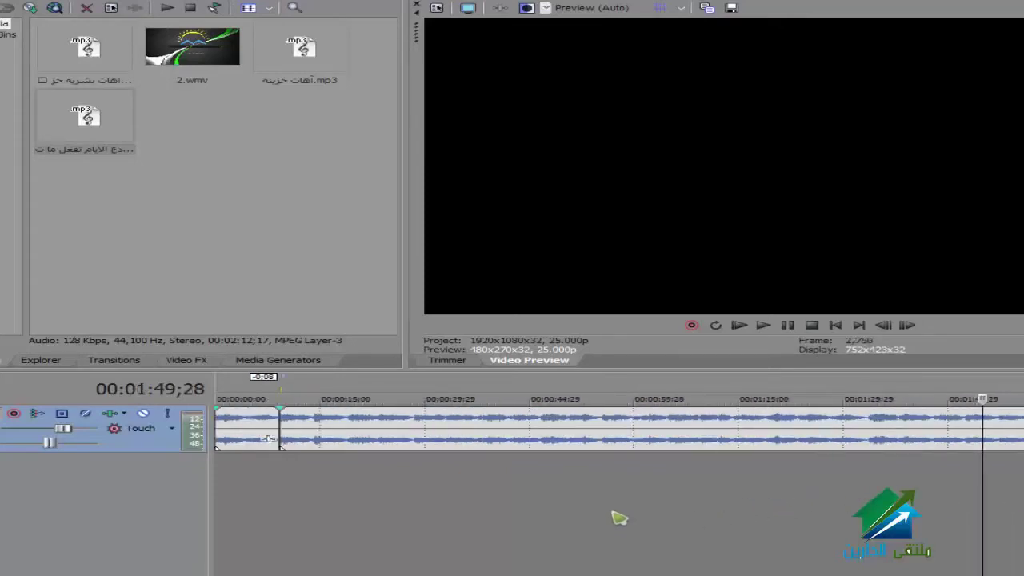
# Move the second audio event away from the first one and back against its end.
pyautogui.click(240, 434)
pyautogui.moveTo(240, 434)
pyautogui.mouseDown()
pyautogui.moveTo(304, 436)
pyautogui.moveTo(244, 435)
pyautogui.mouseUp()
pyautogui.moveTo(358, 430)
pyautogui.mouseDown()
pyautogui.moveTo(418, 429)
pyautogui.moveTo(369, 432)
pyautogui.mouseUp()
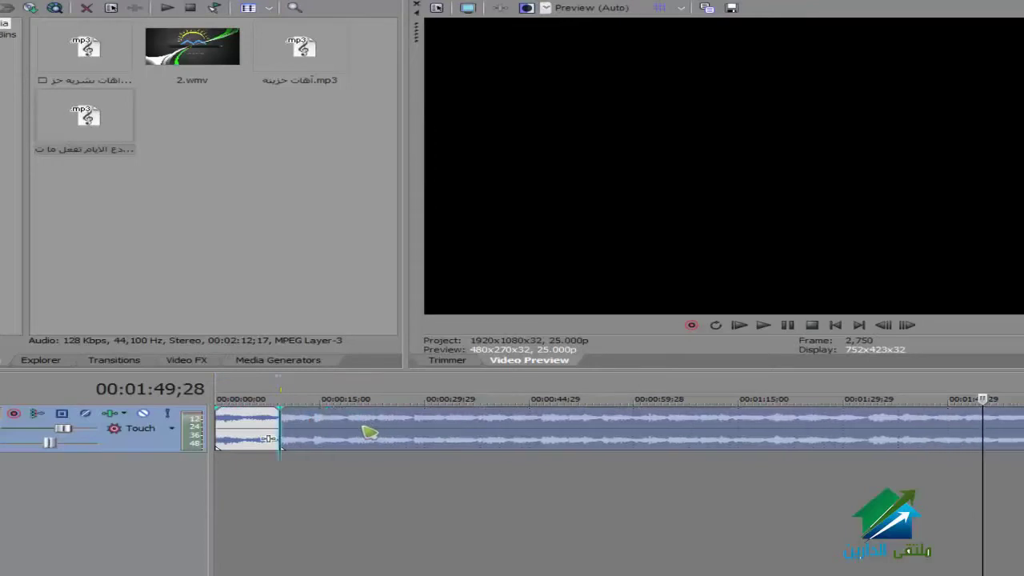
pyautogui.moveTo(282, 432); pyautogui.dragTo(436, 439)
pyautogui.moveTo(248, 434); pyautogui.dragTo(269, 439)
pyautogui.moveTo(406, 432); pyautogui.dragTo(341, 432)
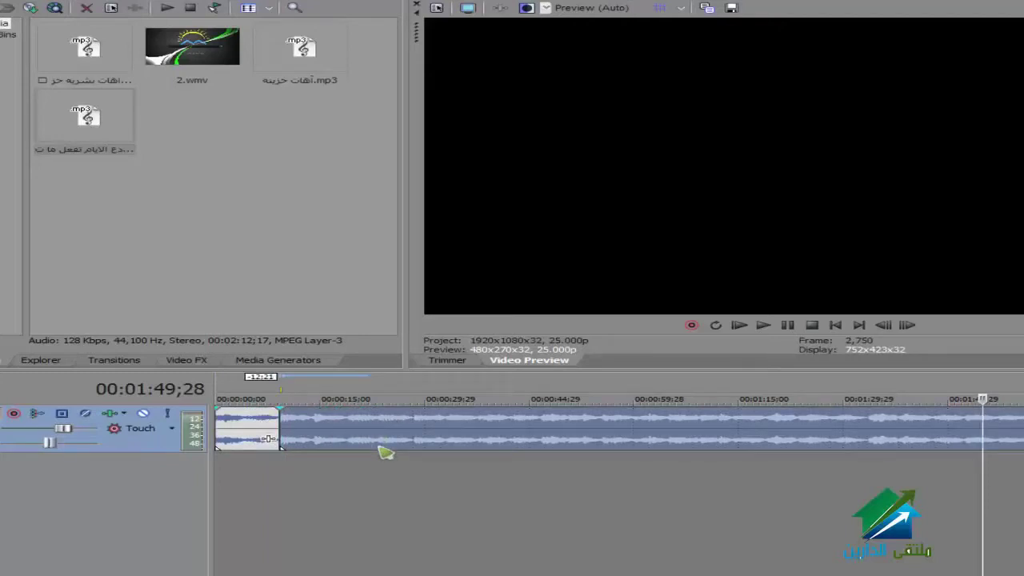
pyautogui.click(260, 477)
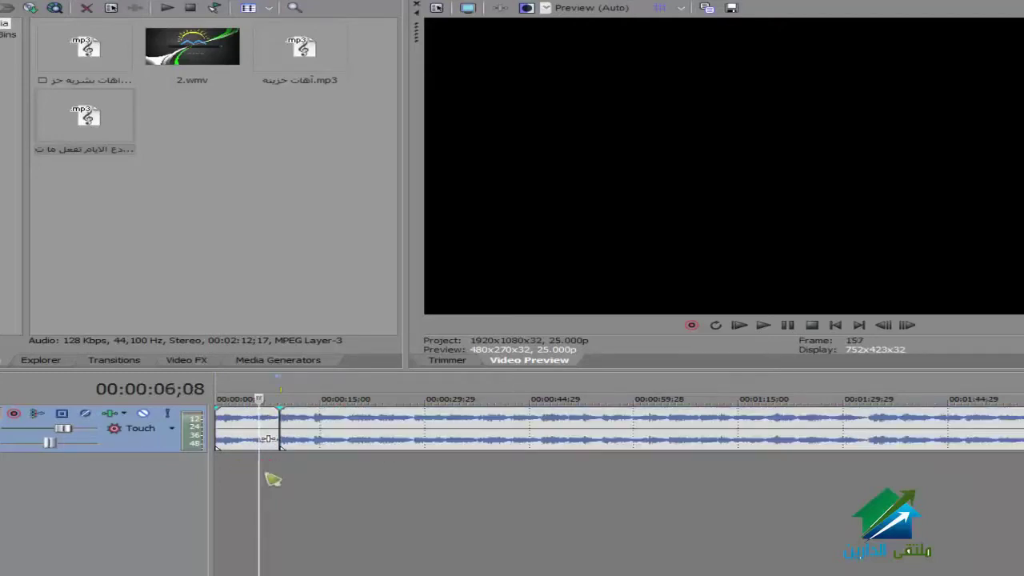
# Select all events from the first audio event to the end and move them together, returning them to the timeline's start.
pyautogui.rightClick(260, 433)
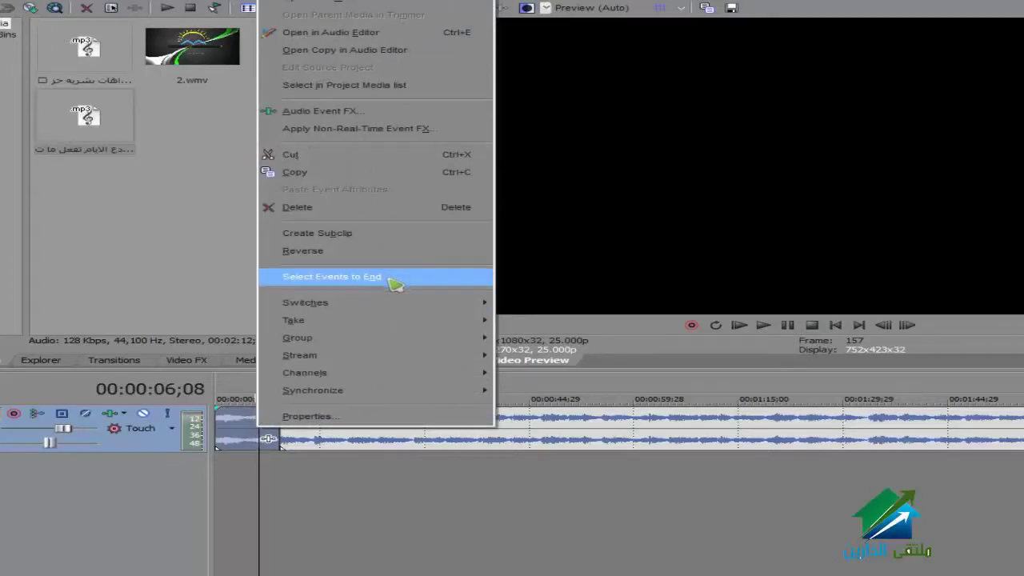
pyautogui.click(392, 278)
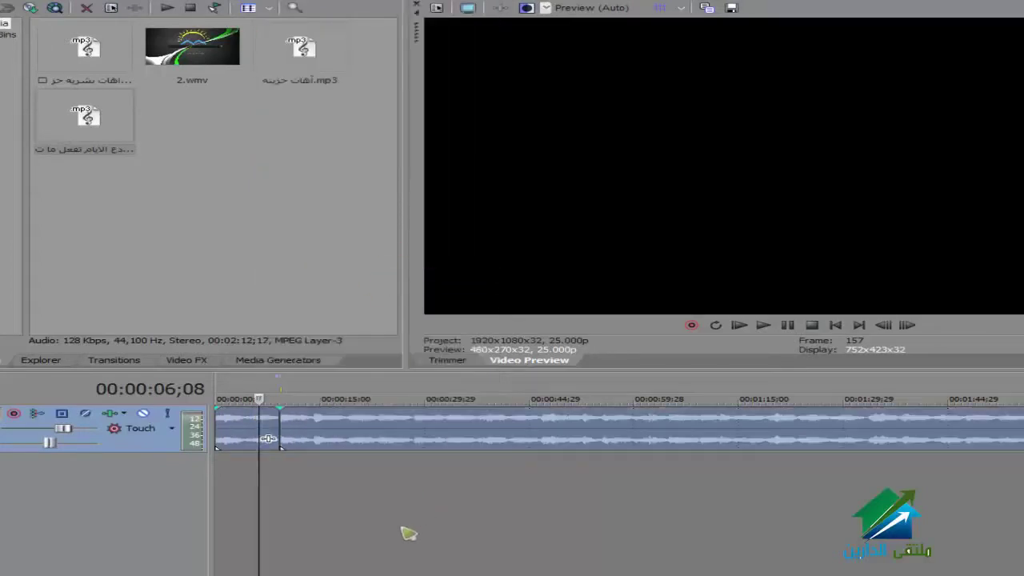
pyautogui.moveTo(425, 441); pyautogui.dragTo(394, 432)
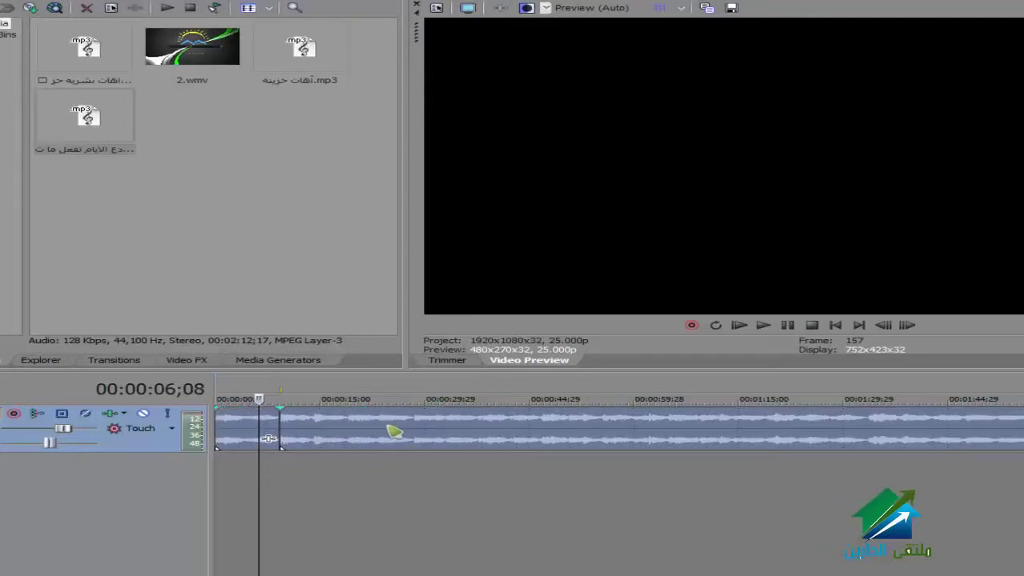
pyautogui.moveTo(352, 430)
pyautogui.mouseDown()
pyautogui.moveTo(453, 430)
pyautogui.moveTo(357, 432)
pyautogui.mouseUp()
pyautogui.click(252, 433)
pyautogui.click(341, 428)
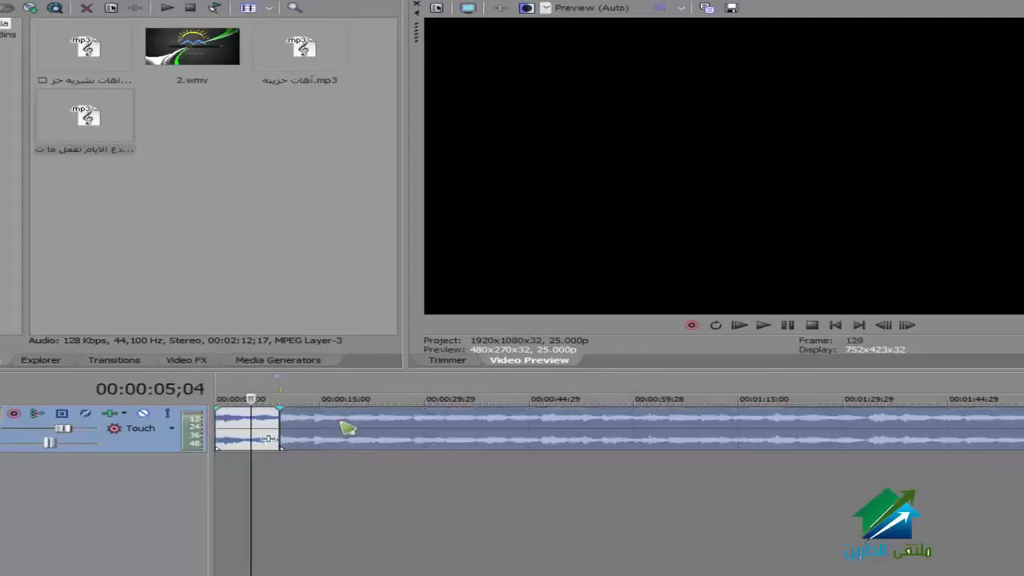
pyautogui.rightClick(424, 434)
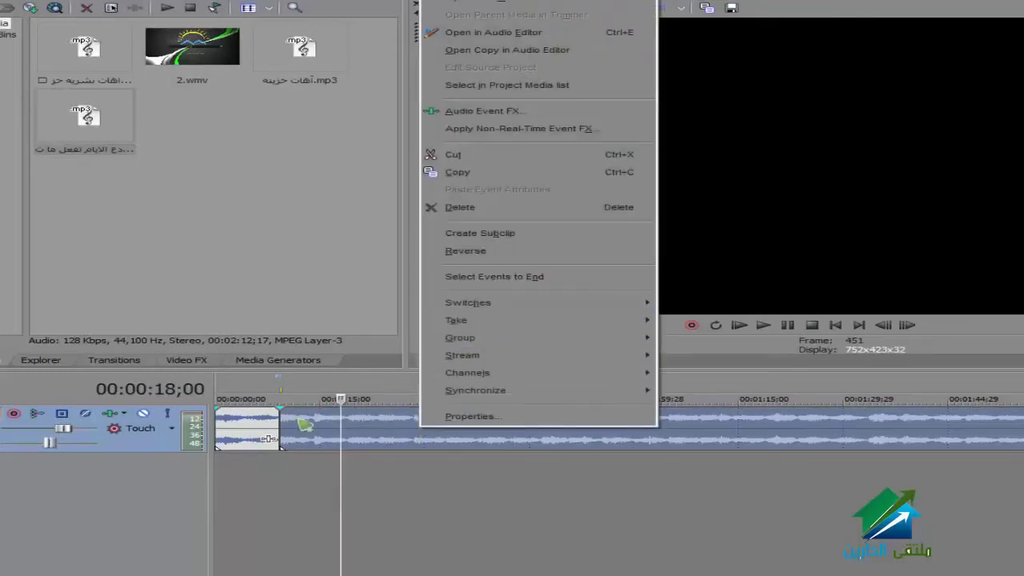
pyautogui.click(244, 430)
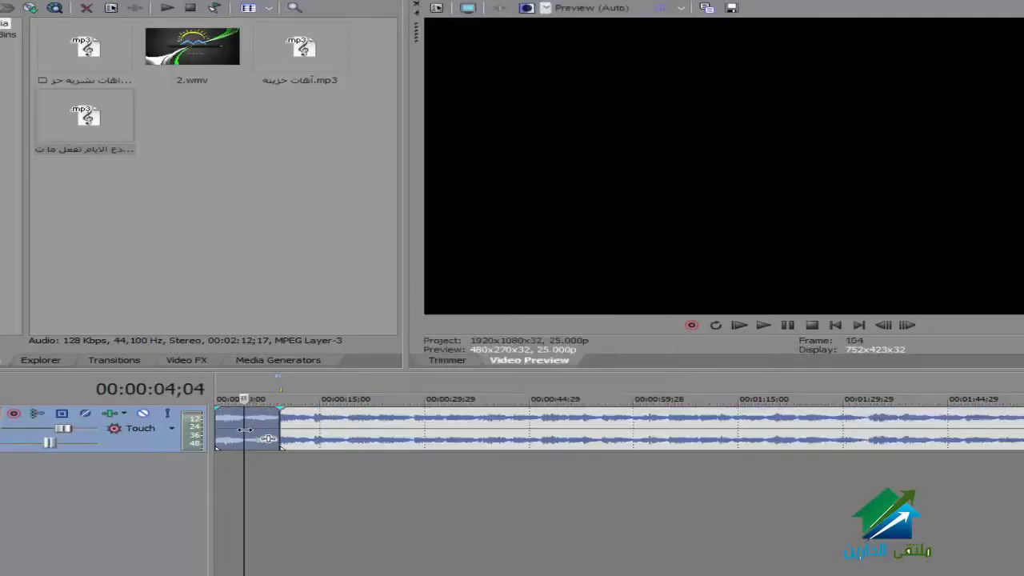
pyautogui.rightClick(244, 431)
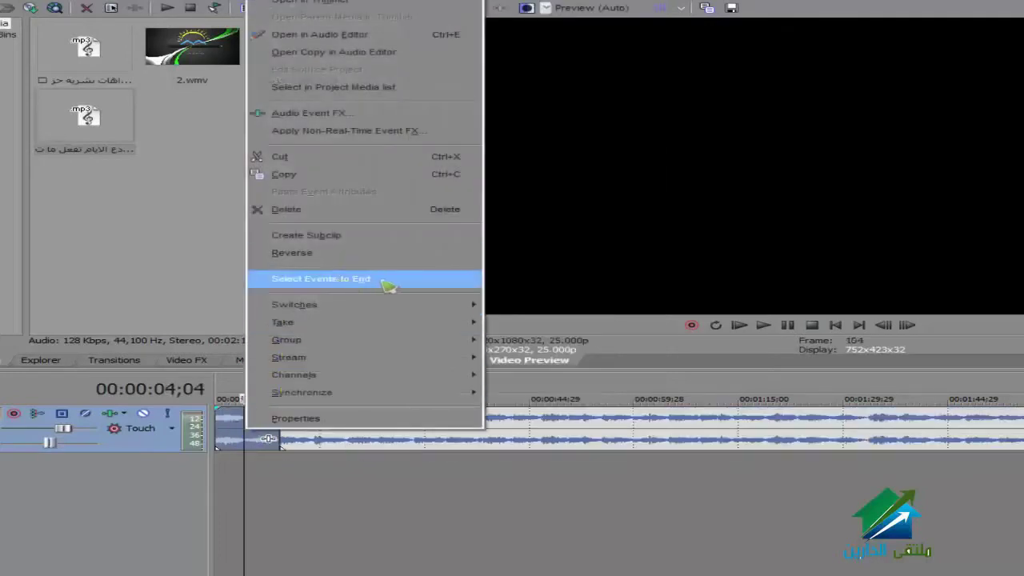
pyautogui.click(308, 502)
pyautogui.moveTo(361, 430)
pyautogui.mouseDown()
pyautogui.moveTo(384, 428)
pyautogui.moveTo(364, 431)
pyautogui.mouseUp()
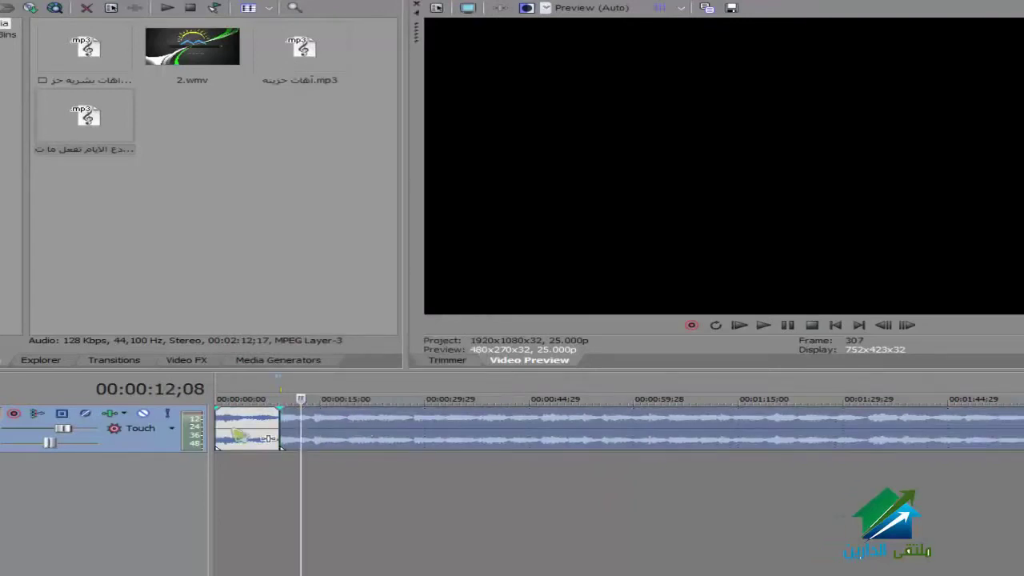
# Select the first audio event and all events to the end, keeping the group at the start of the timeline.
pyautogui.click(240, 432)
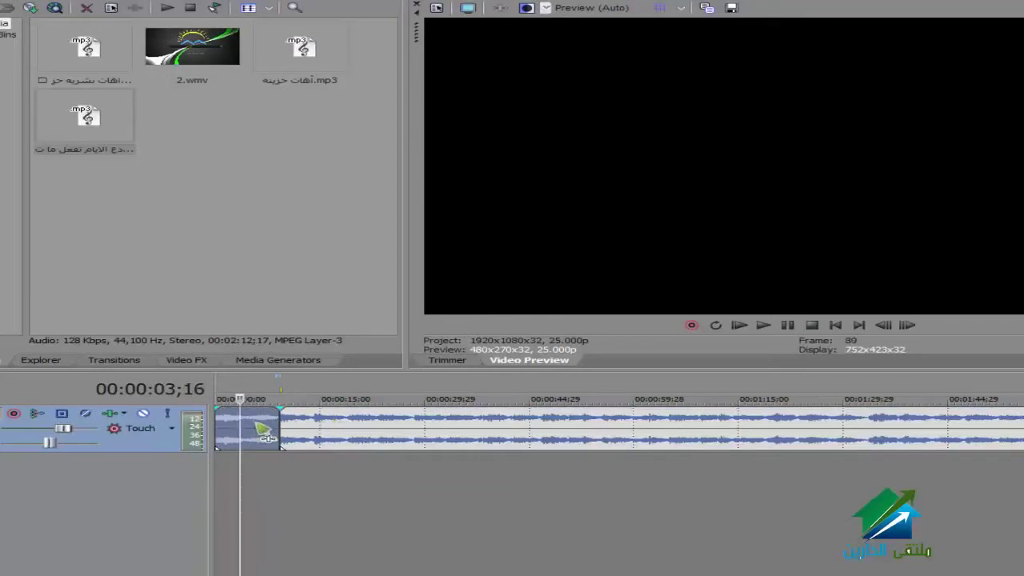
pyautogui.rightClick(264, 432)
pyautogui.click(332, 270)
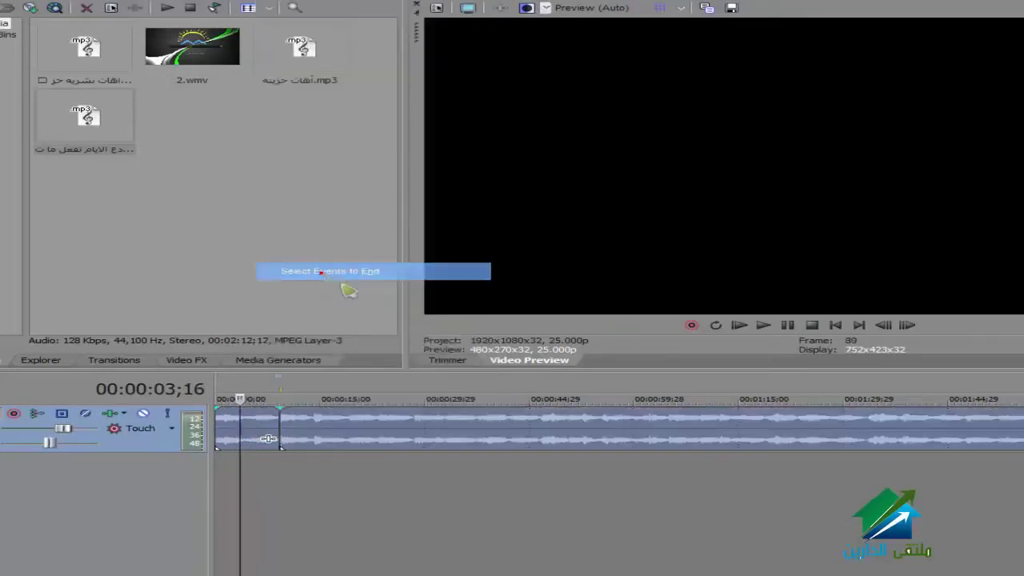
pyautogui.moveTo(320, 428); pyautogui.dragTo(272, 428)
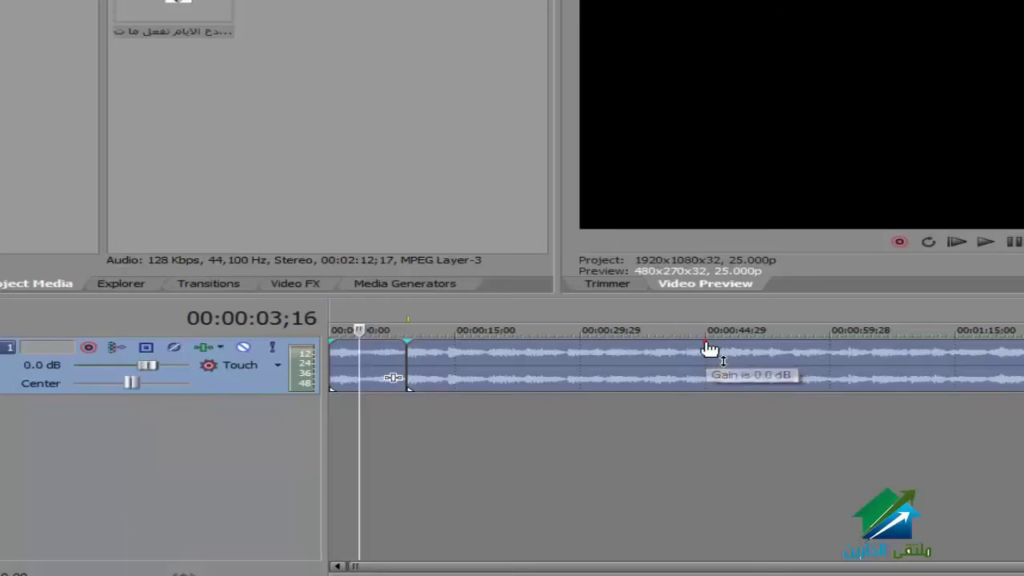
# Lower the gain of both selected audio events to -5.3 dB, then play the opening and pause it.
pyautogui.moveTo(710, 350); pyautogui.dragTo(770, 371)
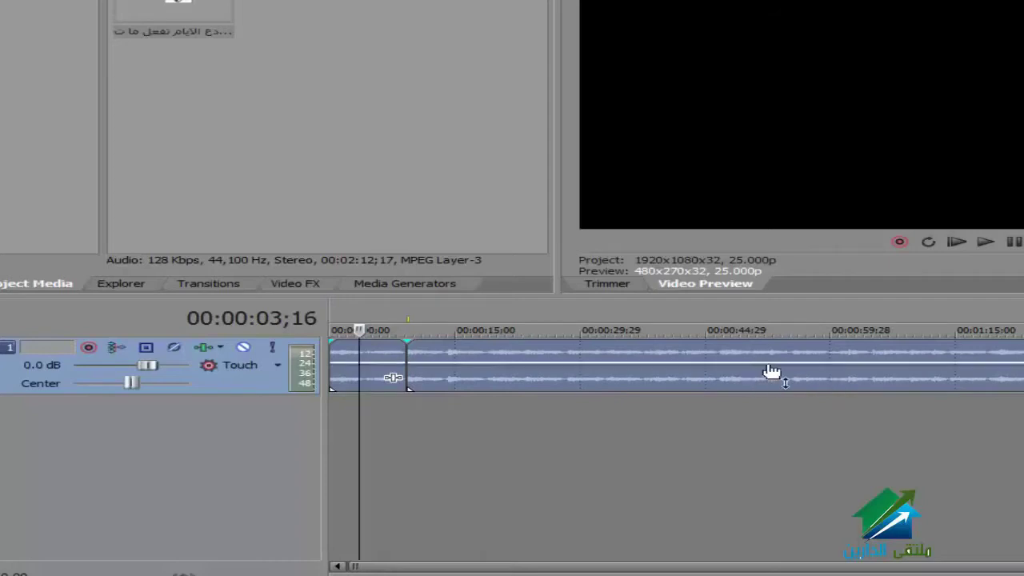
pyautogui.press('space')
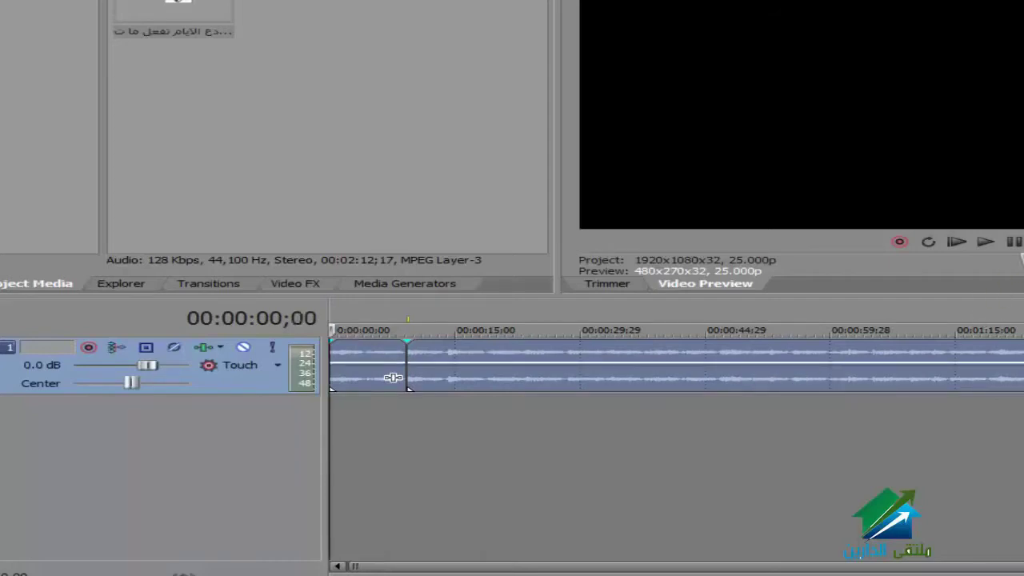
pyautogui.click(985, 242)
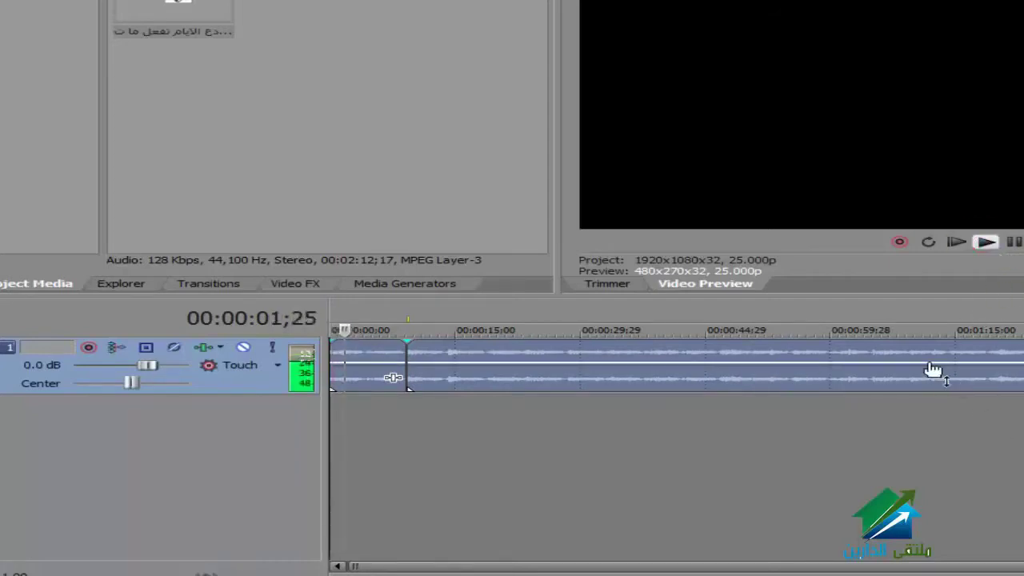
pyautogui.click(1015, 243)
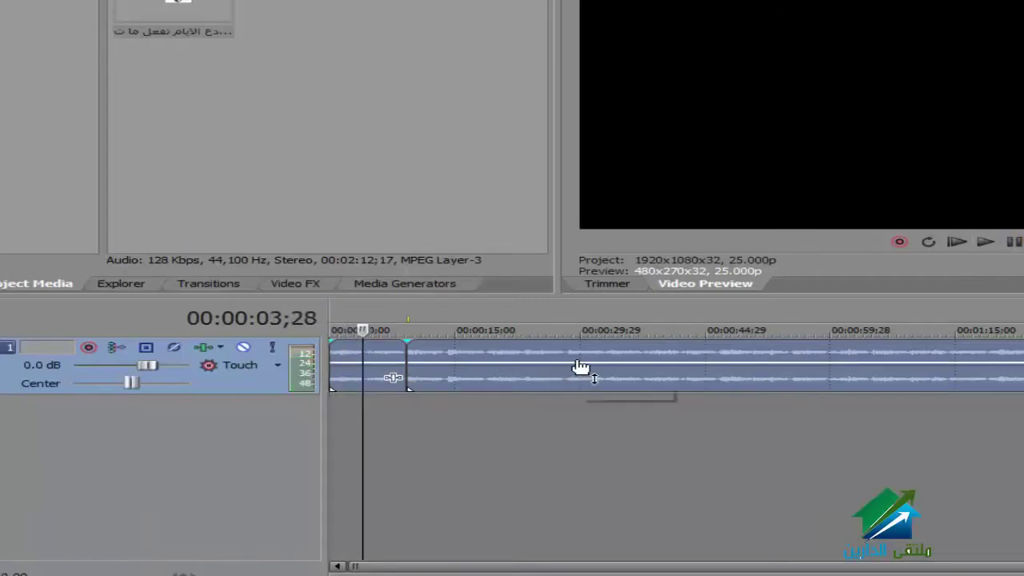
# Lower the gain of both audio events further, play from the start, and raise the gain back up during playback.
pyautogui.moveTo(583, 367)
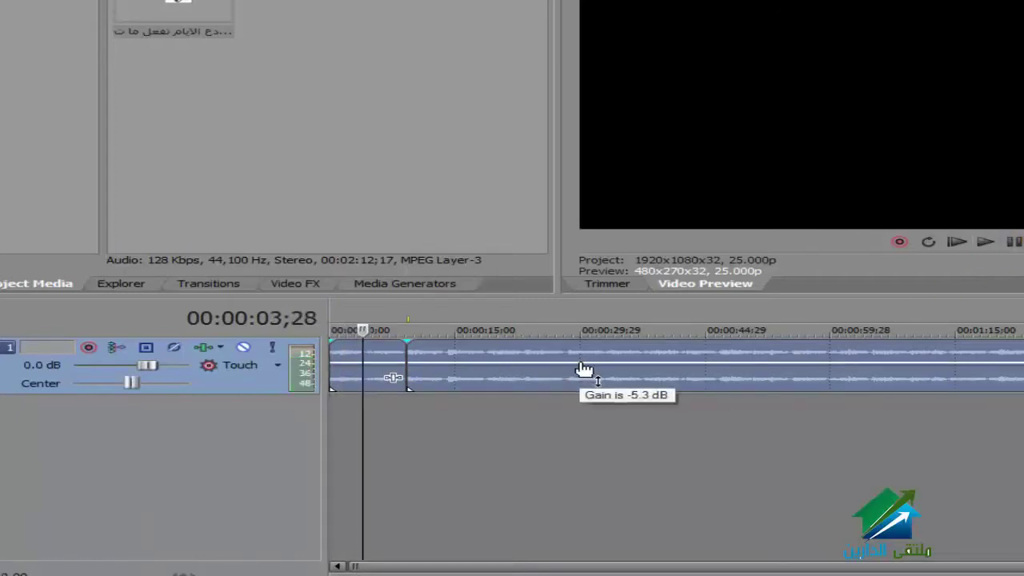
pyautogui.click(585, 365)
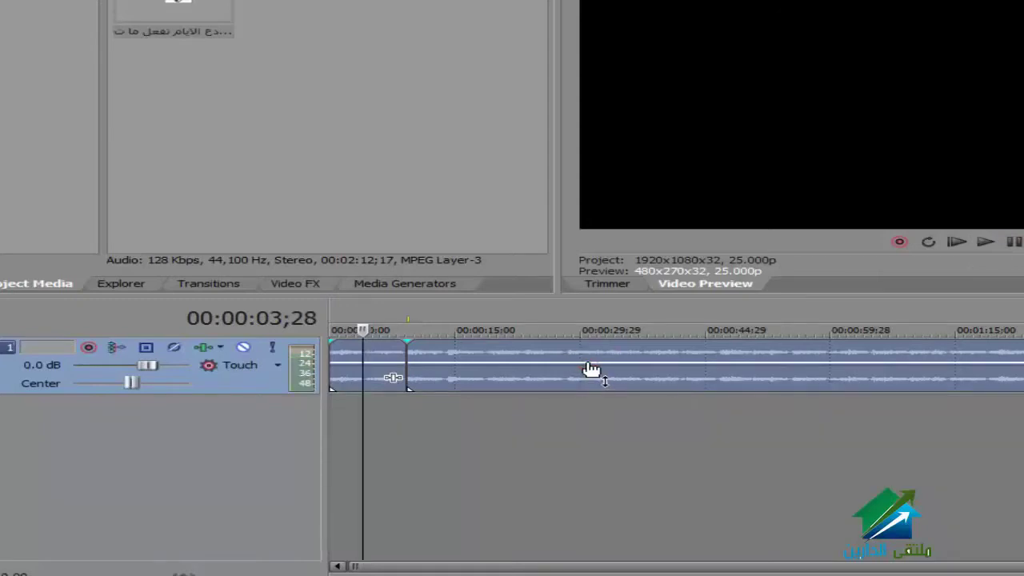
pyautogui.moveTo(591, 368); pyautogui.dragTo(604, 384)
pyautogui.hotkey('ctrl', 'Home')
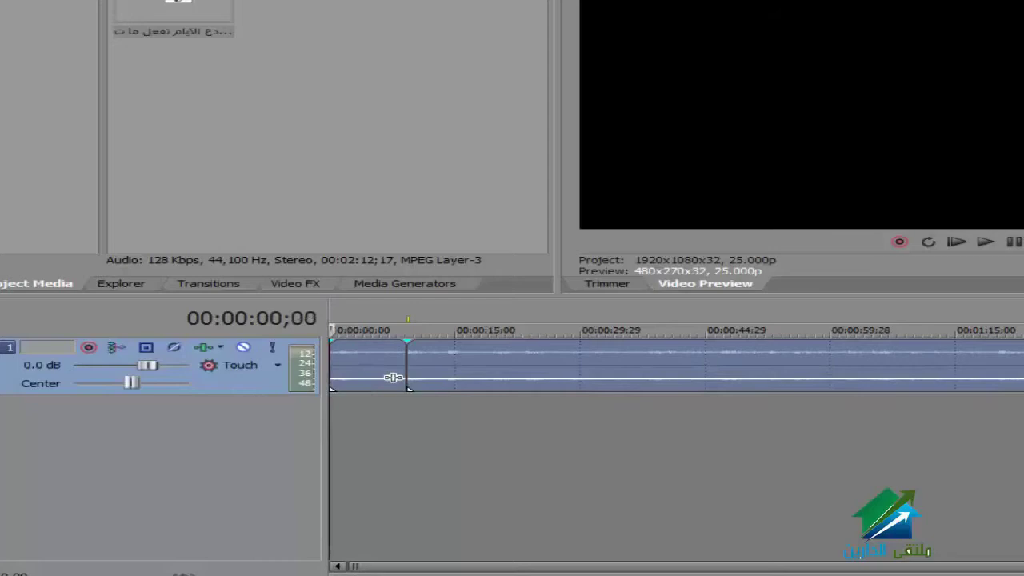
pyautogui.click(992, 250)
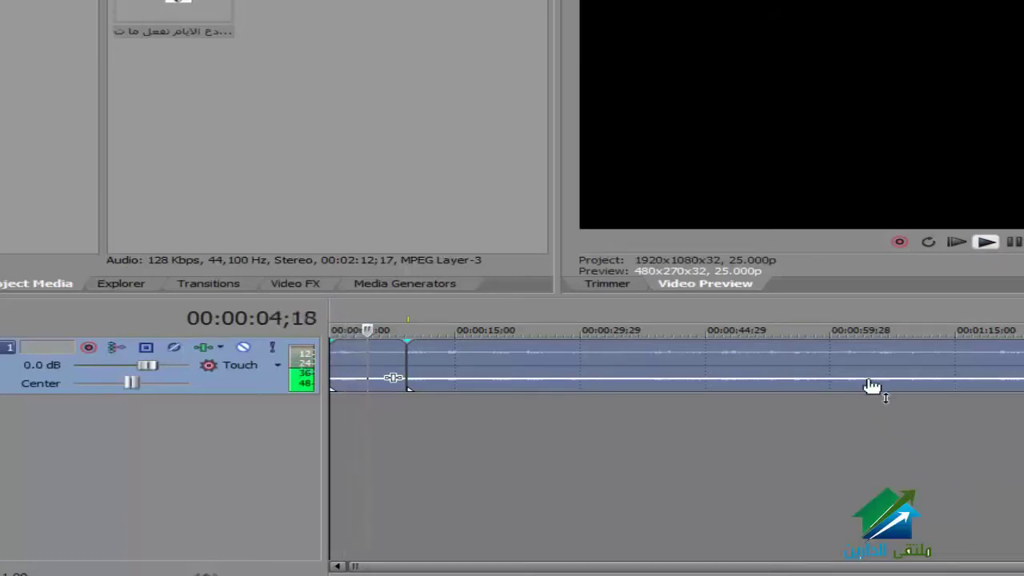
pyautogui.moveTo(872, 386); pyautogui.dragTo(880, 349)
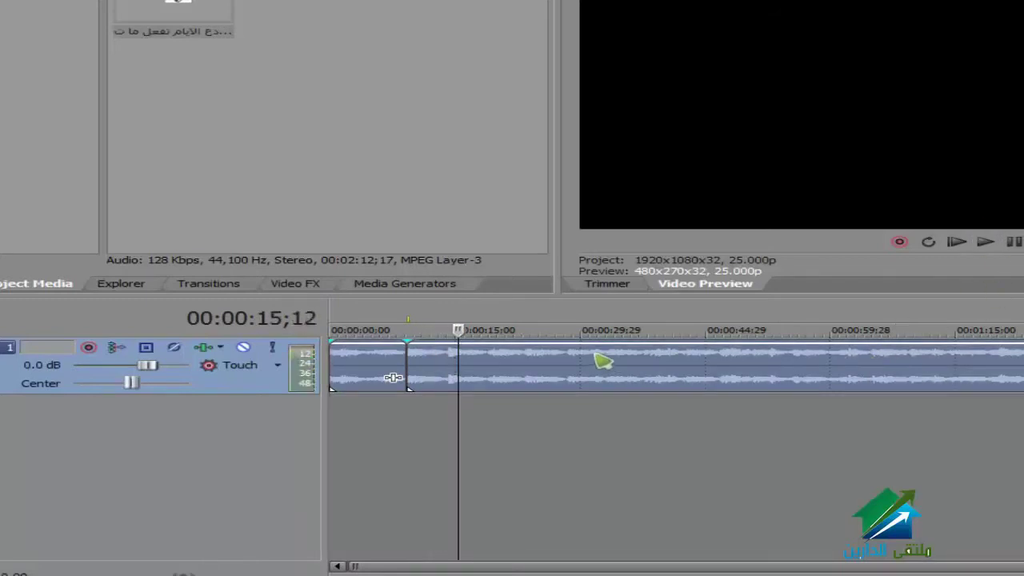
# Lower the gain of both audio events to the minimum and play them from the start of the timeline.
pyautogui.moveTo(801, 350); pyautogui.dragTo(798, 434)
pyautogui.press('space')
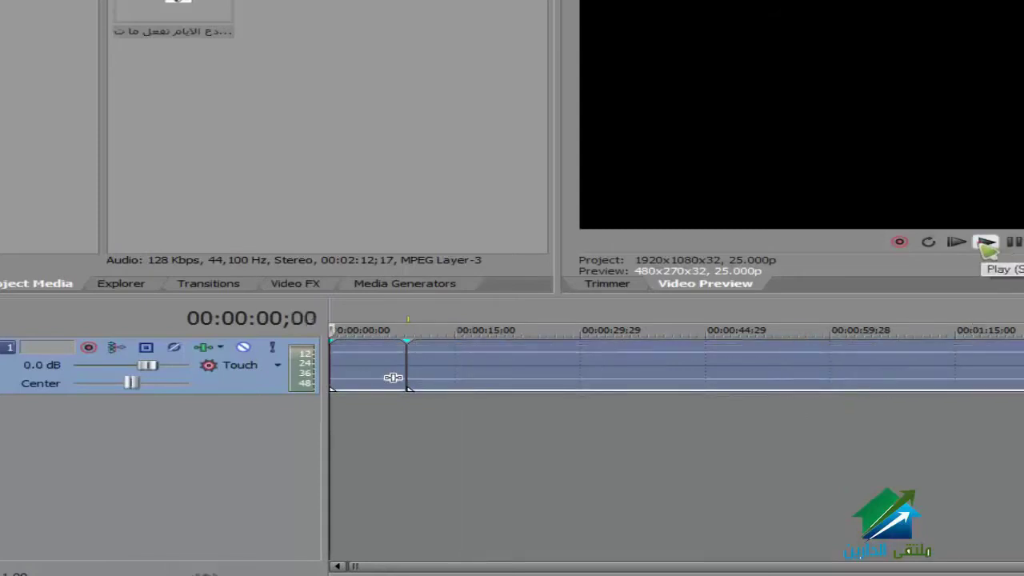
pyautogui.click(986, 242)
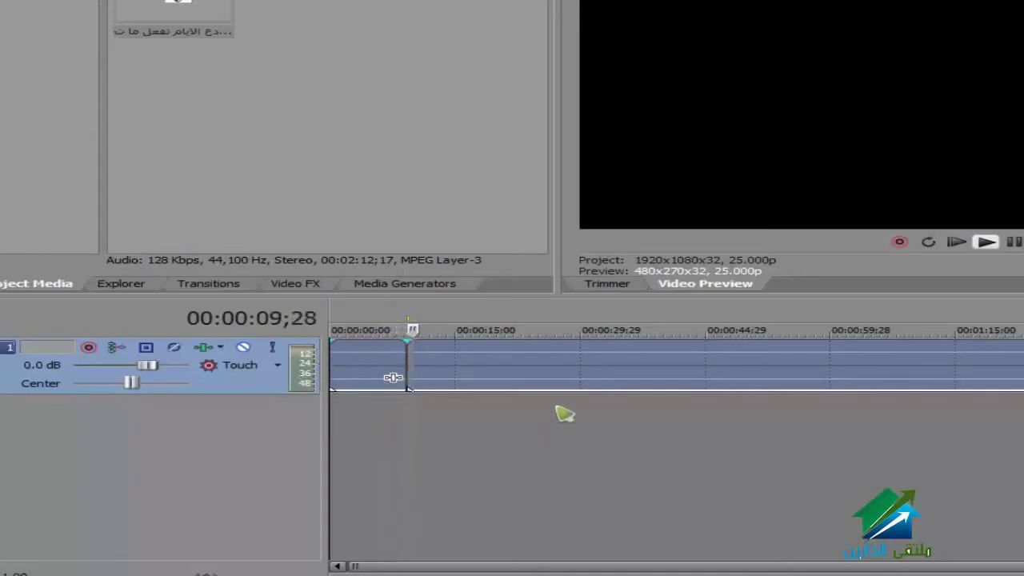
# Raise the second audio event's gain to about mid-level during playback, lower it again, and stop playback.
pyautogui.moveTo(562, 387)
pyautogui.mouseDown()
pyautogui.moveTo(566, 401)
pyautogui.moveTo(564, 372)
pyautogui.mouseUp()
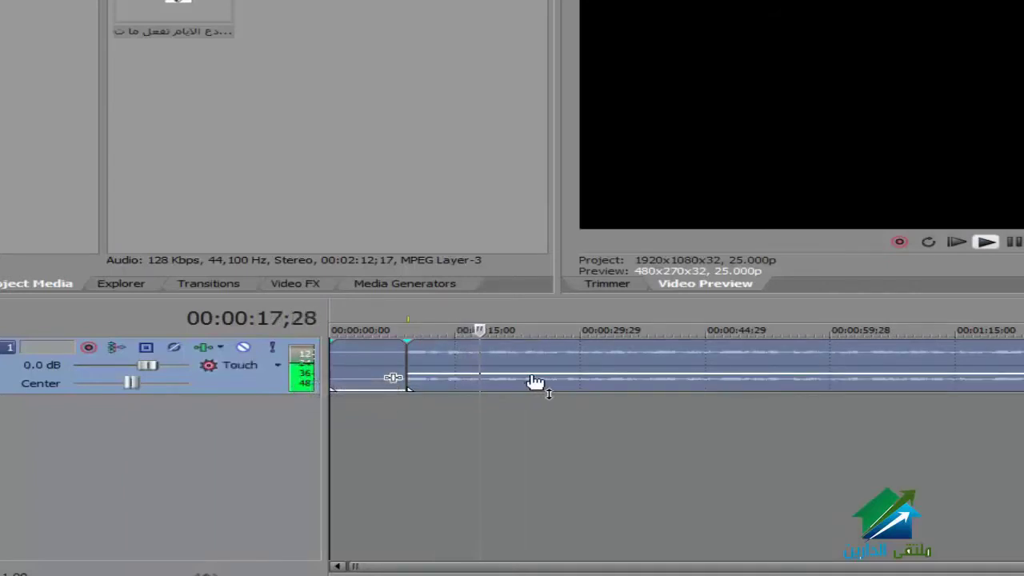
pyautogui.moveTo(533, 384); pyautogui.dragTo(554, 393)
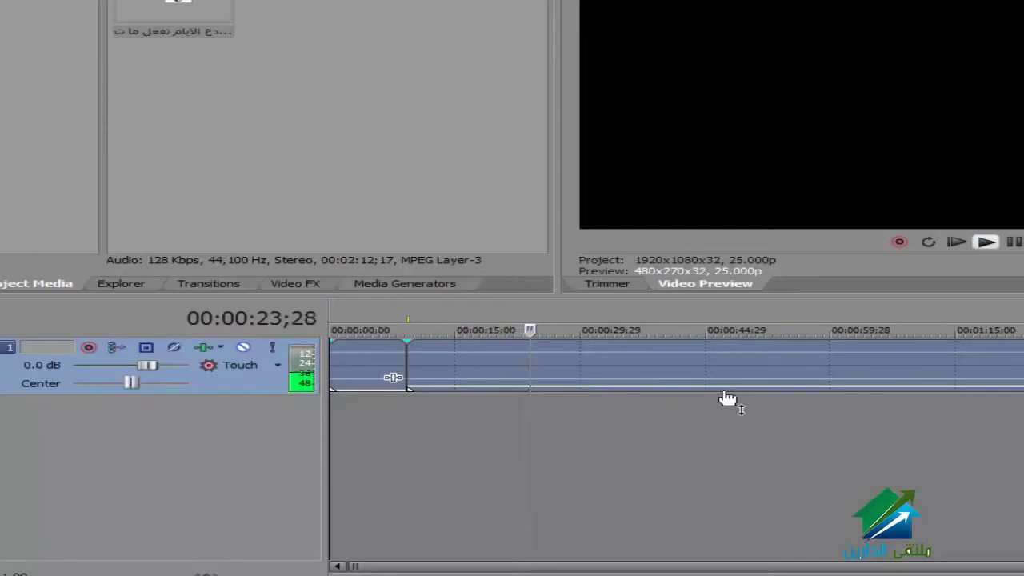
pyautogui.moveTo(723, 390); pyautogui.dragTo(744, 397)
pyautogui.click(1015, 242)
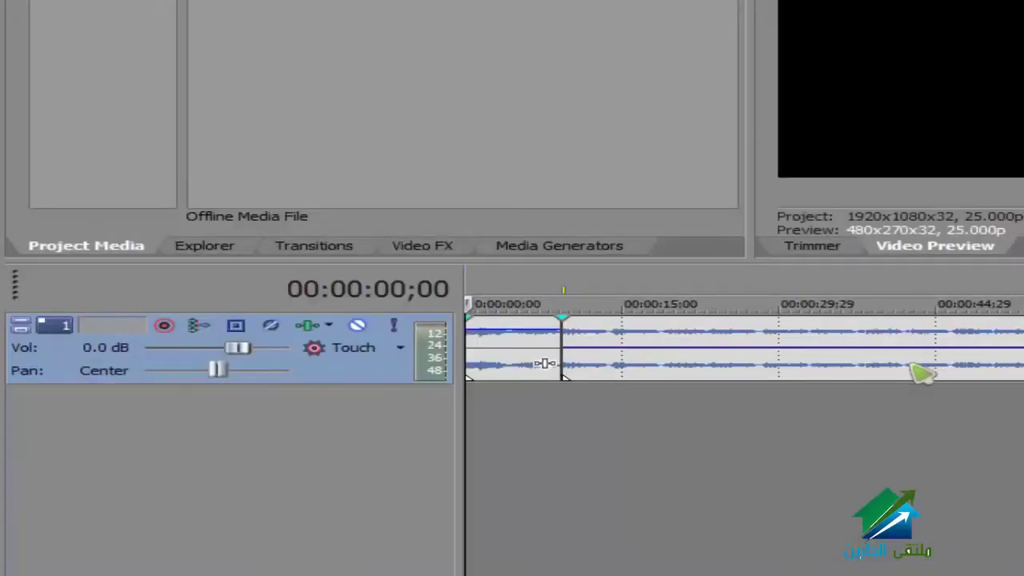
# Raise the gain lines of both audio events back to the top of the events.
pyautogui.moveTo(922, 355)
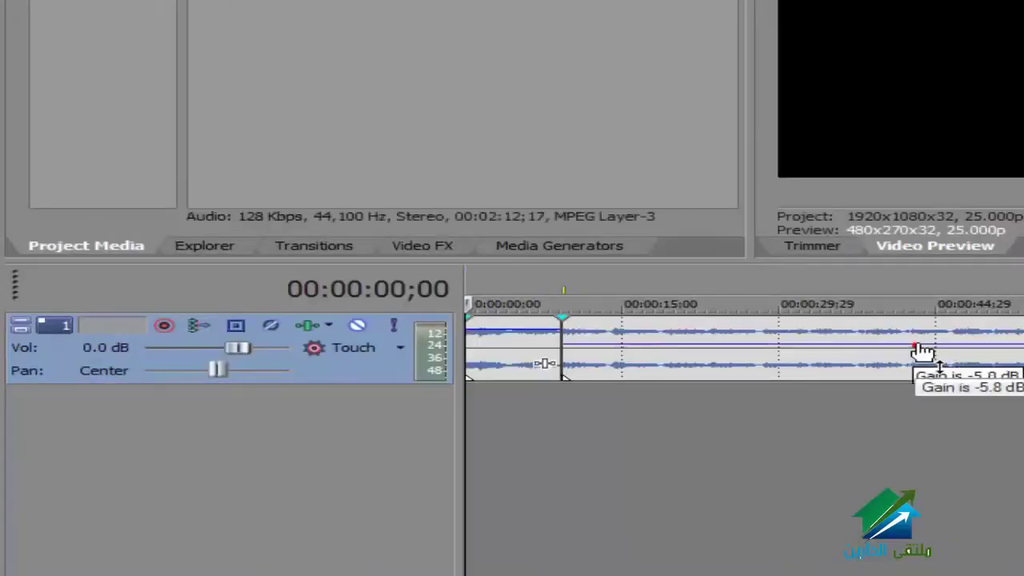
pyautogui.moveTo(921, 350); pyautogui.dragTo(934, 300)
pyautogui.moveTo(650, 352); pyautogui.dragTo(532, 301)
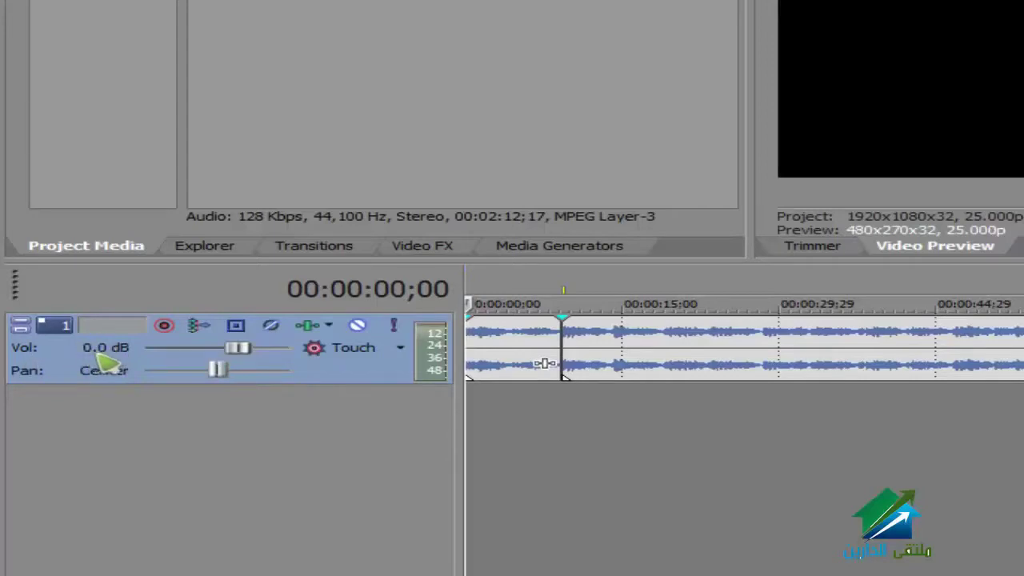
# Set the audio track's volume to 3.6 dB.
pyautogui.moveTo(243, 350)
pyautogui.mouseDown()
pyautogui.moveTo(312, 355)
pyautogui.moveTo(244, 353)
pyautogui.mouseUp()
pyautogui.doubleClick(252, 355)
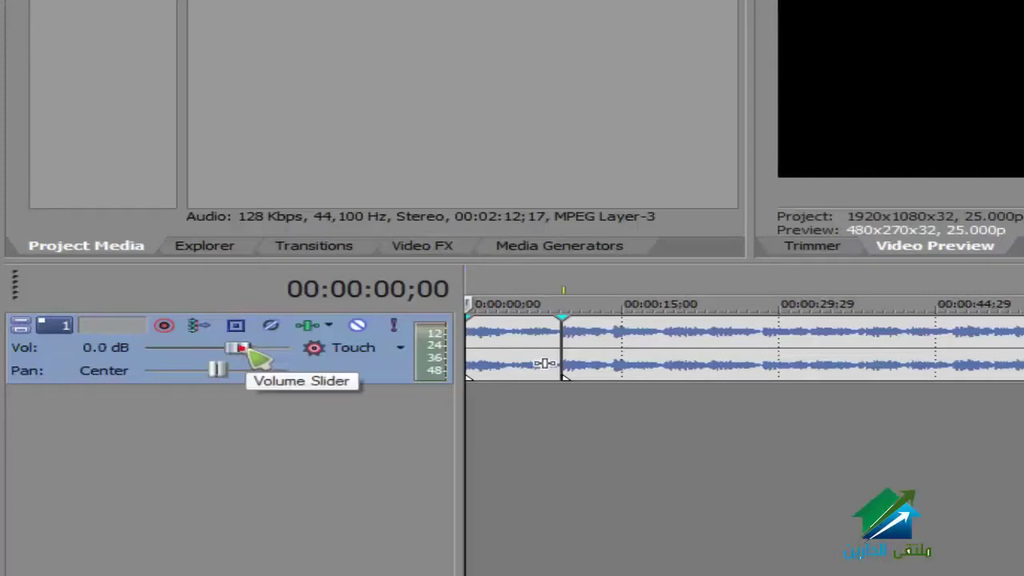
pyautogui.moveTo(250, 352); pyautogui.dragTo(280, 352)
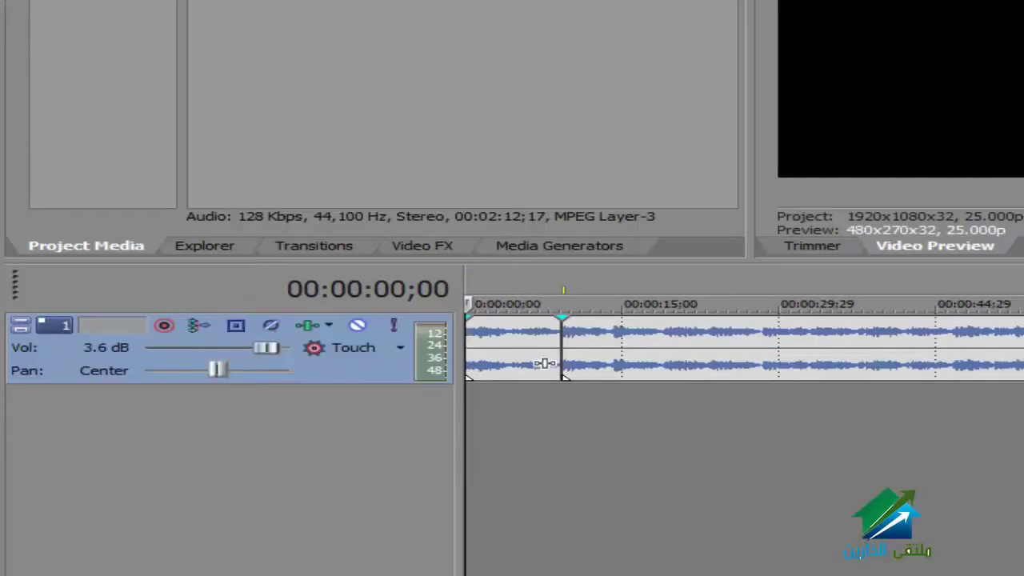
# Listen to the opening at the current track volume, then lower it to -33.3 dB and play again from the timeline start.
pyautogui.press('space')
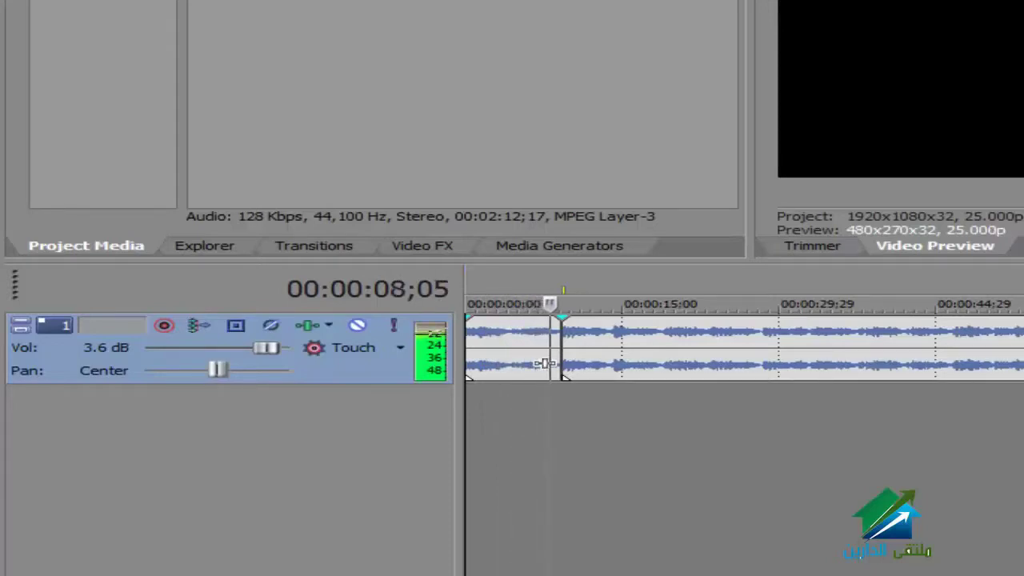
pyautogui.press('space')
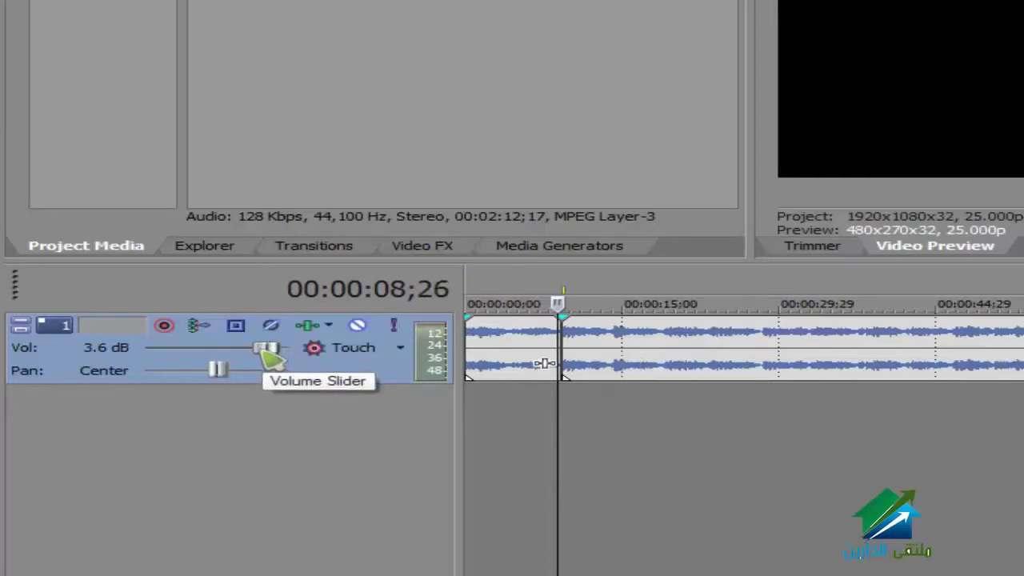
pyautogui.moveTo(267, 350); pyautogui.dragTo(165, 350)
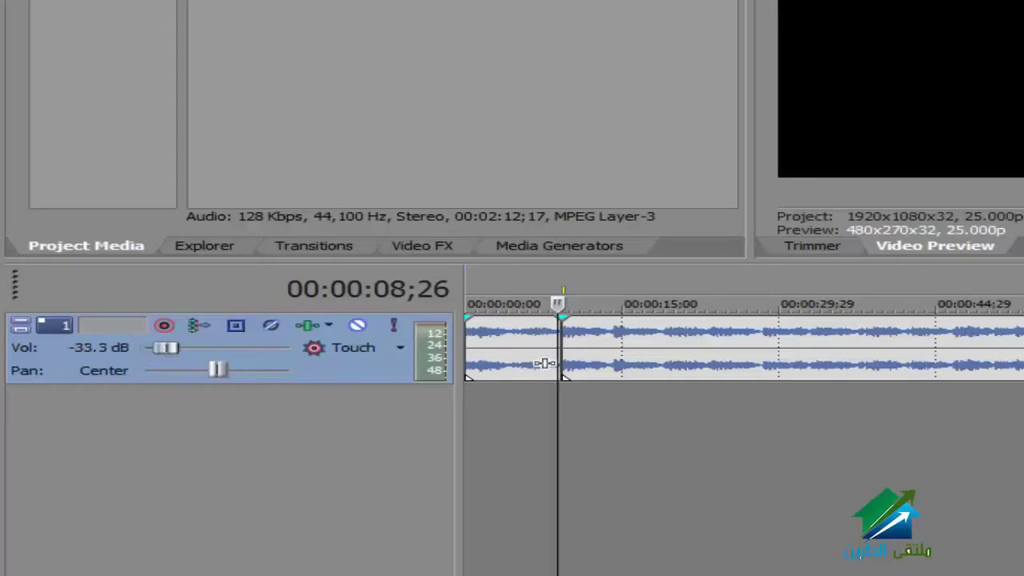
pyautogui.hotkey('ctrl', 'Home')
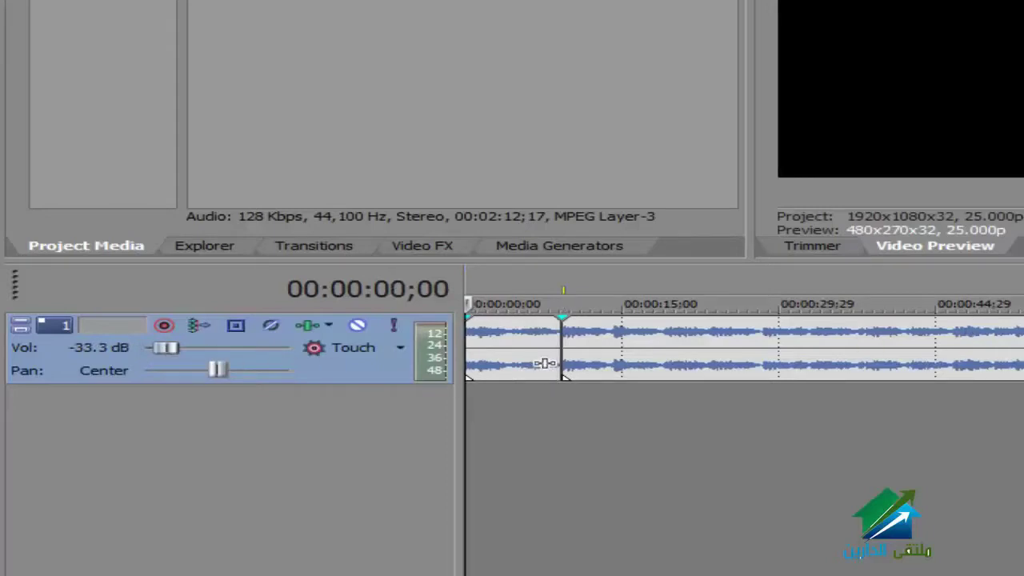
pyautogui.press('space')
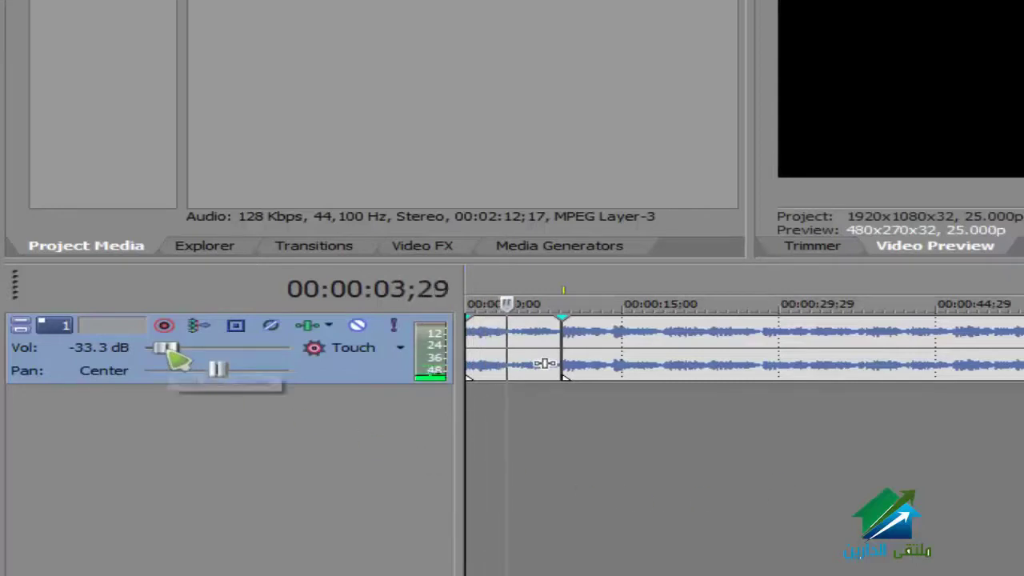
# Raise the track volume to -16.6 dB during playback, stop playback, and reset the track volume to 0.0 dB.
pyautogui.moveTo(170, 351); pyautogui.dragTo(191, 353)
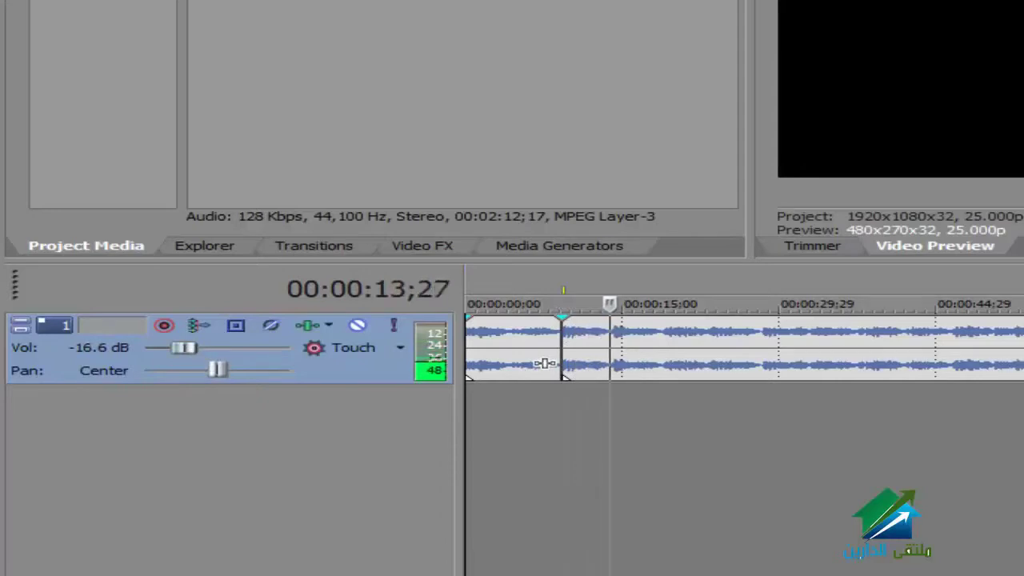
pyautogui.press('space')
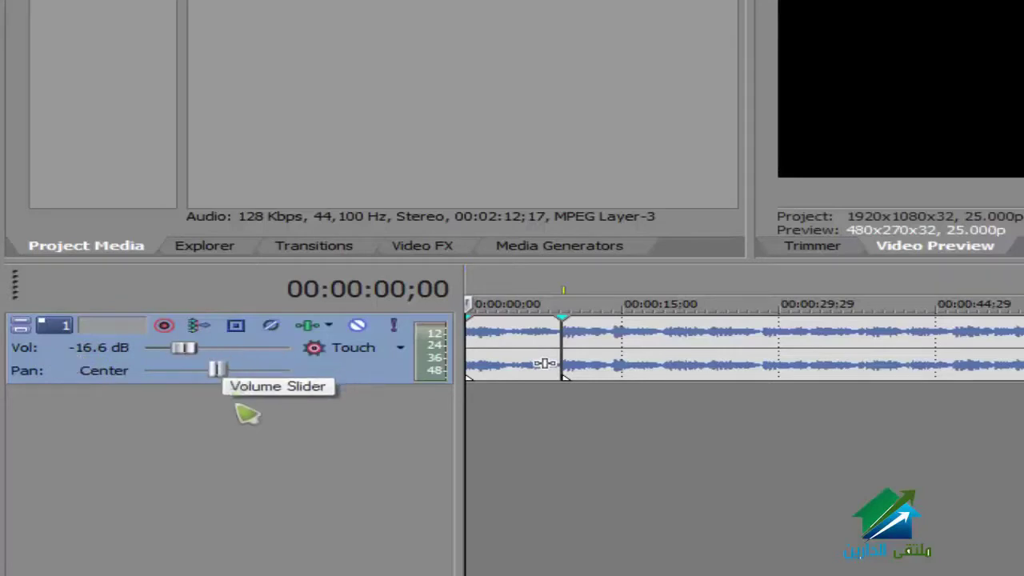
pyautogui.doubleClick(183, 350)
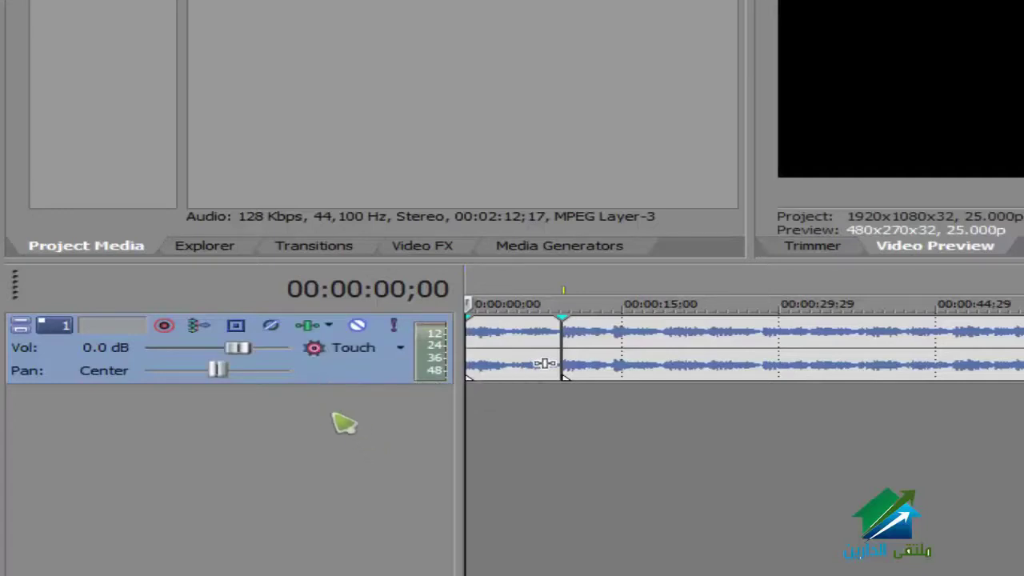
# Enable Touch automation recording on the audio track and record repeated volume changes while playing from the timeline start.
pyautogui.click(336, 356)
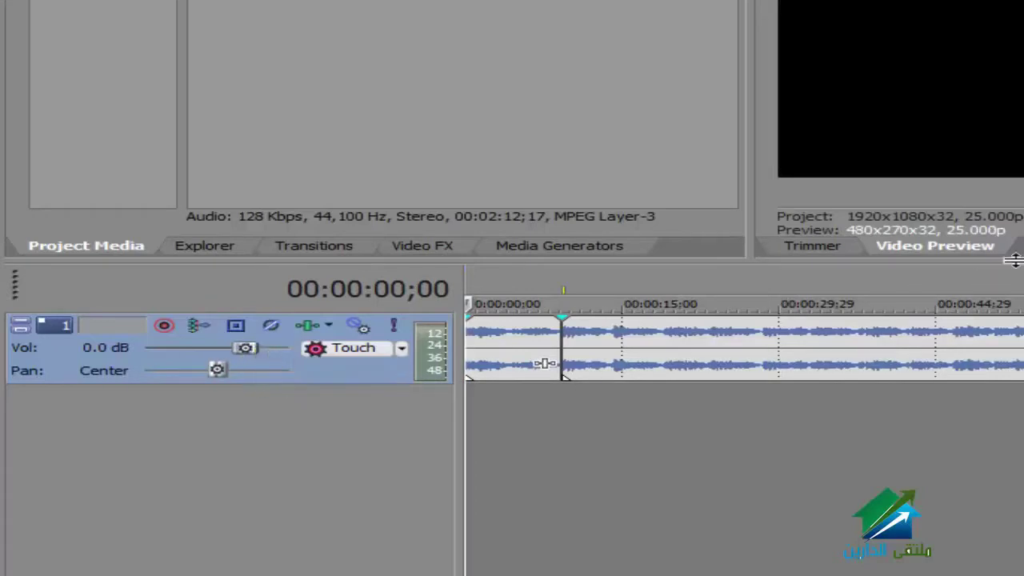
pyautogui.press('space')
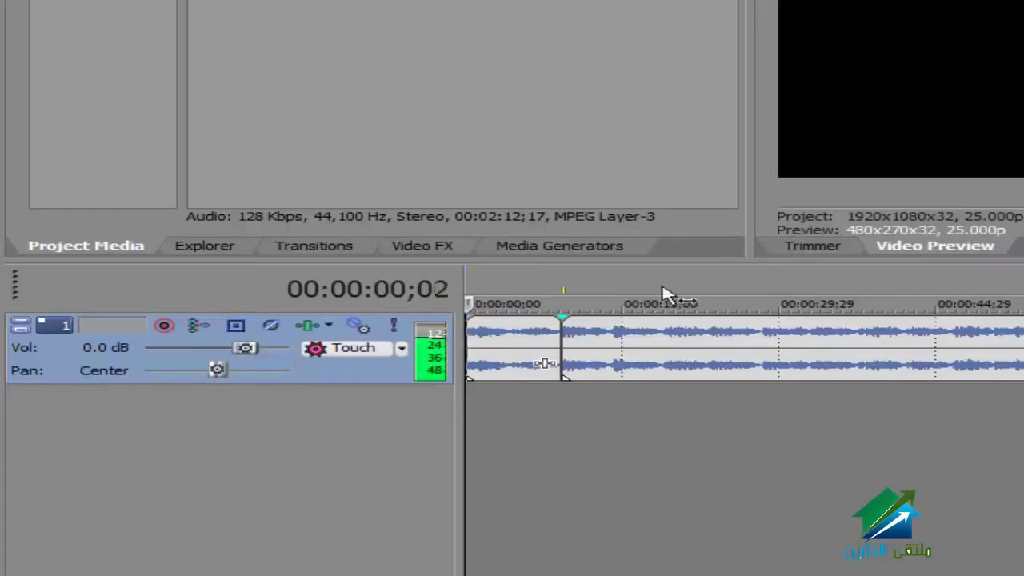
pyautogui.moveTo(245, 347)
pyautogui.mouseDown()
pyautogui.moveTo(202, 351)
pyautogui.moveTo(269, 352)
pyautogui.moveTo(192, 352)
pyautogui.moveTo(269, 352)
pyautogui.moveTo(179, 352)
pyautogui.moveTo(272, 352)
pyautogui.moveTo(184, 352)
pyautogui.moveTo(265, 352)
pyautogui.moveTo(216, 361)
pyautogui.moveTo(276, 364)
pyautogui.moveTo(213, 362)
pyautogui.moveTo(293, 362)
pyautogui.moveTo(218, 362)
pyautogui.moveTo(315, 373)
pyautogui.moveTo(216, 369)
pyautogui.moveTo(281, 373)
pyautogui.moveTo(232, 380)
pyautogui.moveTo(296, 378)
pyautogui.moveTo(206, 376)
pyautogui.moveTo(288, 381)
pyautogui.moveTo(221, 378)
pyautogui.moveTo(273, 381)
pyautogui.moveTo(206, 382)
pyautogui.moveTo(277, 387)
pyautogui.moveTo(201, 389)
pyautogui.moveTo(286, 389)
pyautogui.moveTo(192, 389)
pyautogui.moveTo(279, 390)
pyautogui.moveTo(196, 389)
pyautogui.moveTo(277, 389)
pyautogui.moveTo(205, 393)
pyautogui.moveTo(249, 391)
pyautogui.moveTo(217, 393)
pyautogui.moveTo(256, 397)
pyautogui.moveTo(206, 395)
pyautogui.moveTo(269, 403)
pyautogui.moveTo(252, 404)
pyautogui.mouseUp()
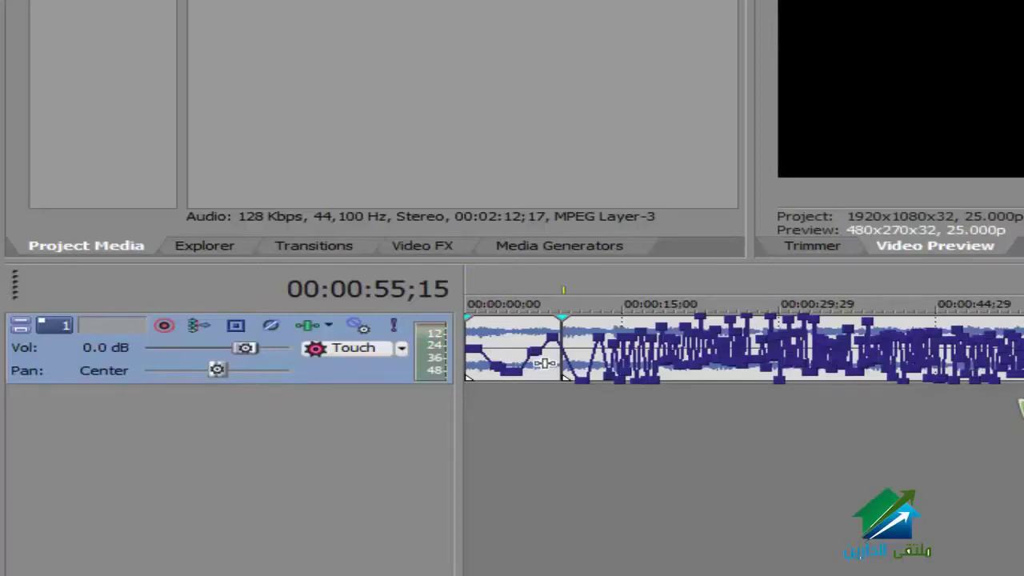
# Examine the recorded volume envelope points along the timeline and play the automated track from the start.
pyautogui.scroll(5, 1000, 404)
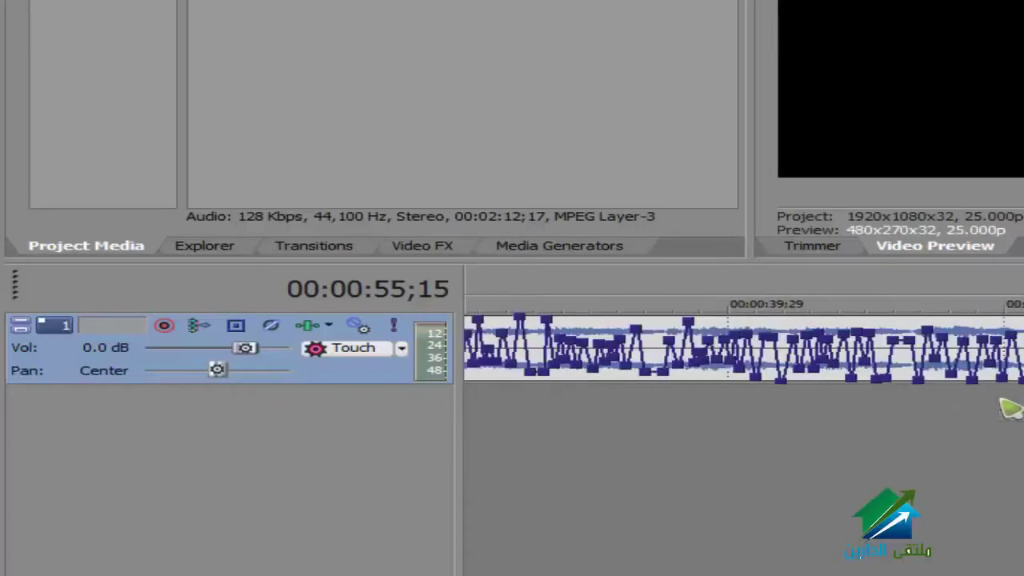
pyautogui.scroll(3, 991, 408)
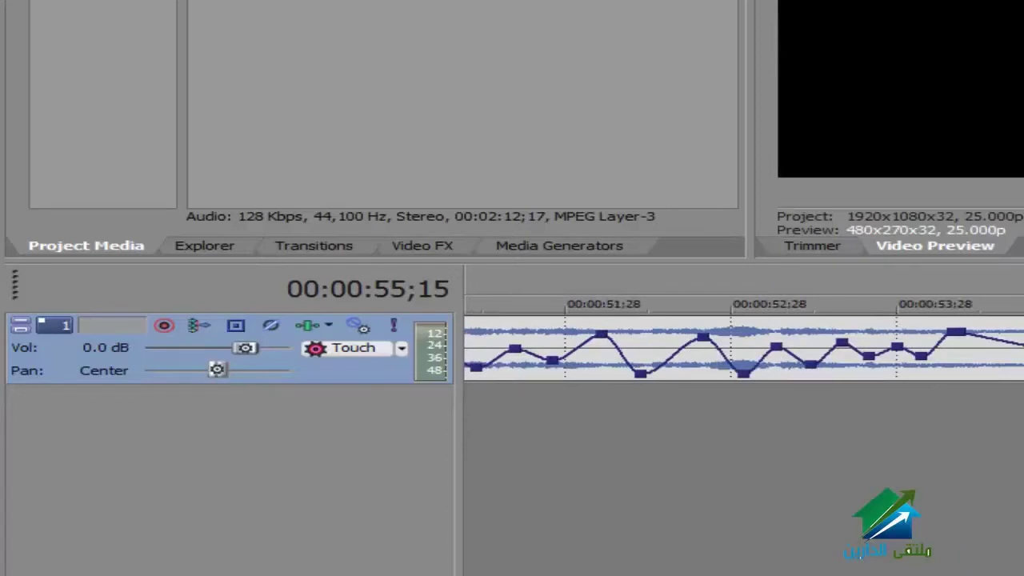
pyautogui.hscroll(-3, 745, 348)
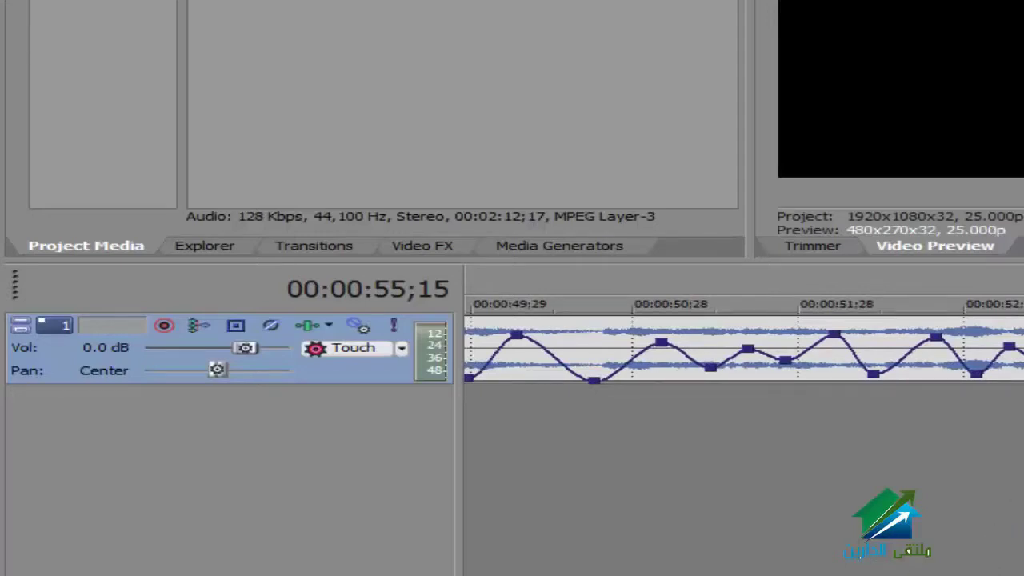
pyautogui.hscroll(-15, 745, 348)
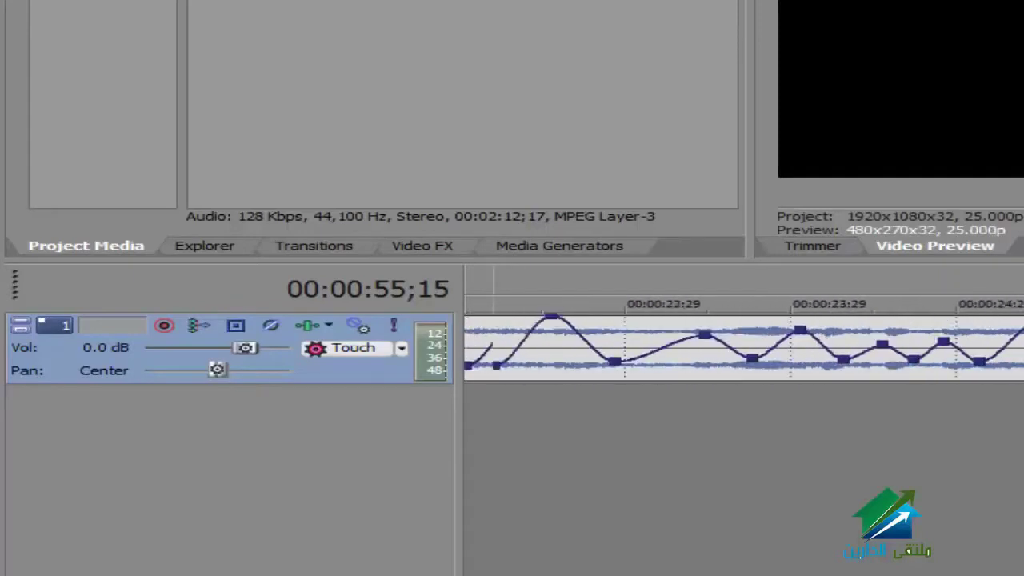
pyautogui.hscroll(-10, 744, 348)
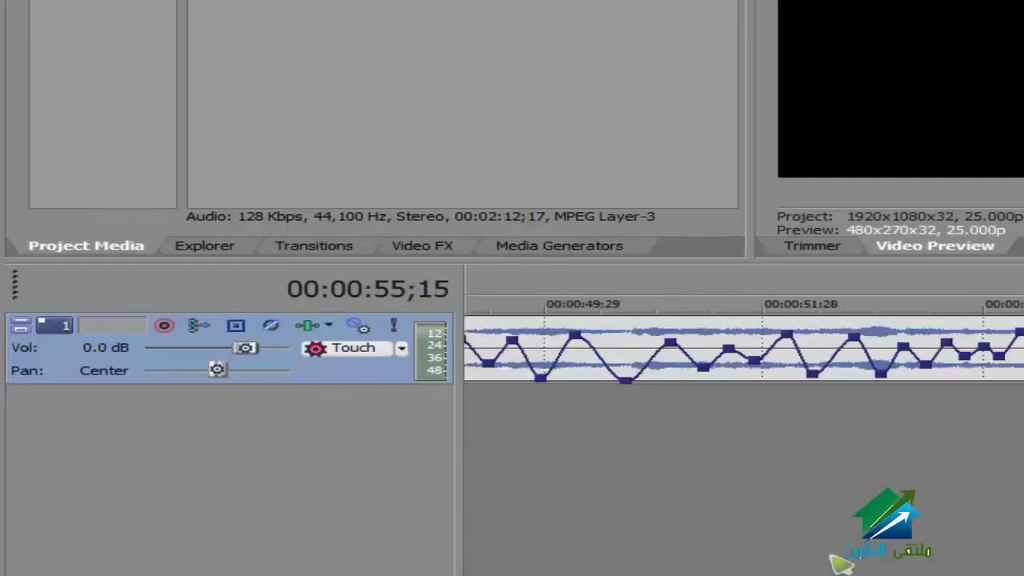
pyautogui.hscroll(-15, 744, 348)
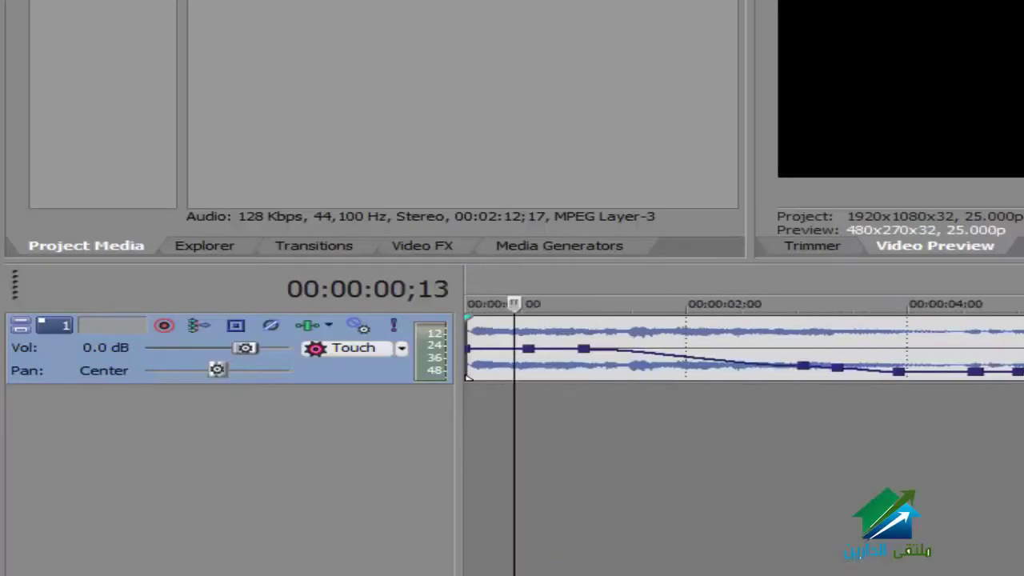
pyautogui.press('space')
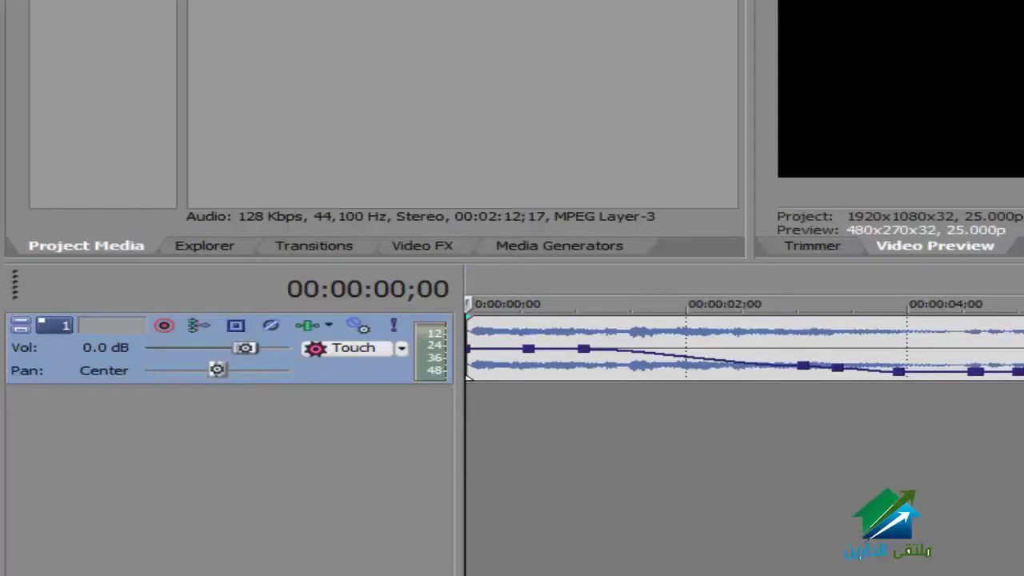
pyautogui.press('space')
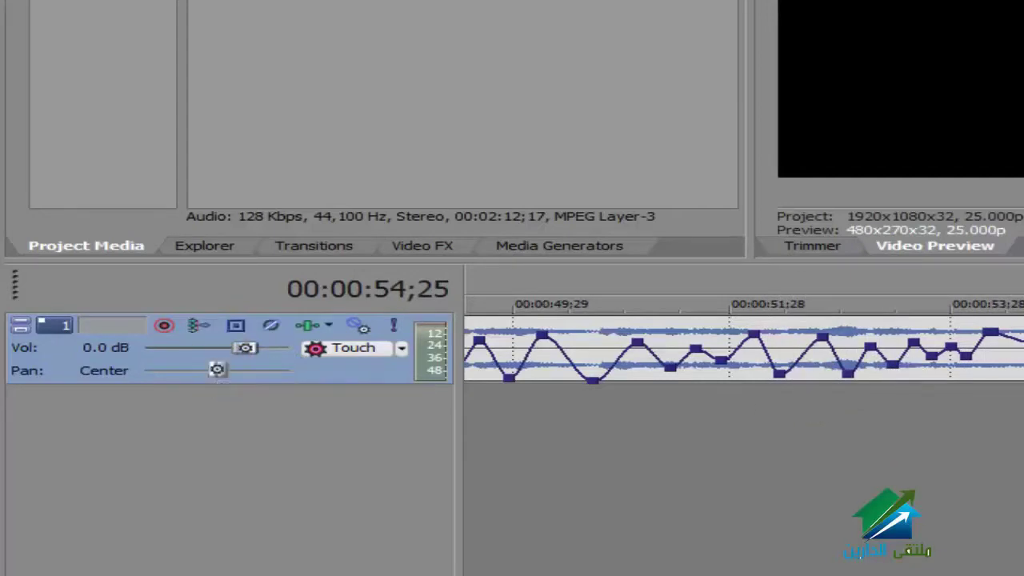
# Lower the second volume envelope point to -7.4 dB at 00:00:00;11 and raise the third point at about 2.5 seconds.
pyautogui.hscroll(-8, 744, 349)
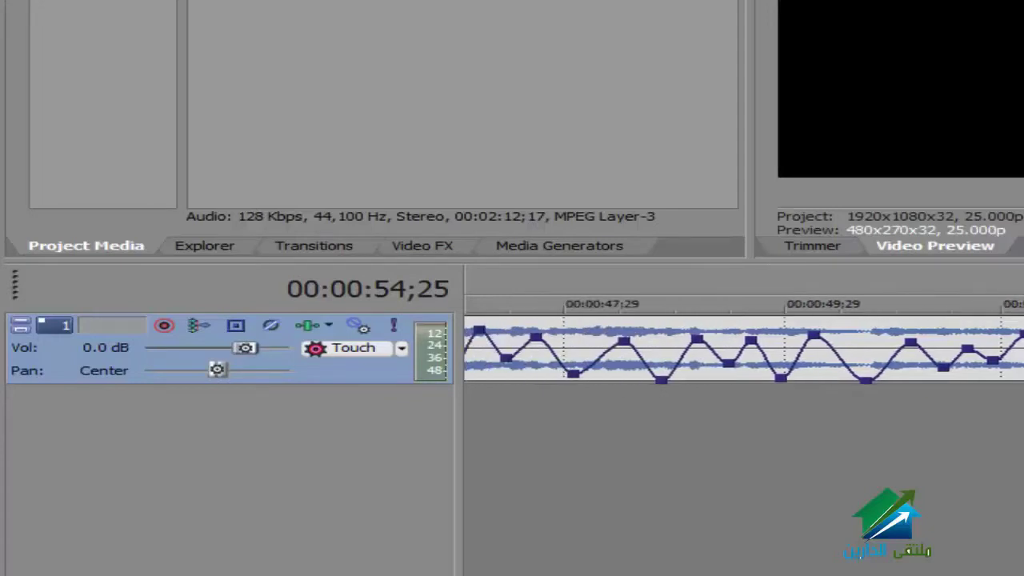
pyautogui.hscroll(-20, 744, 349)
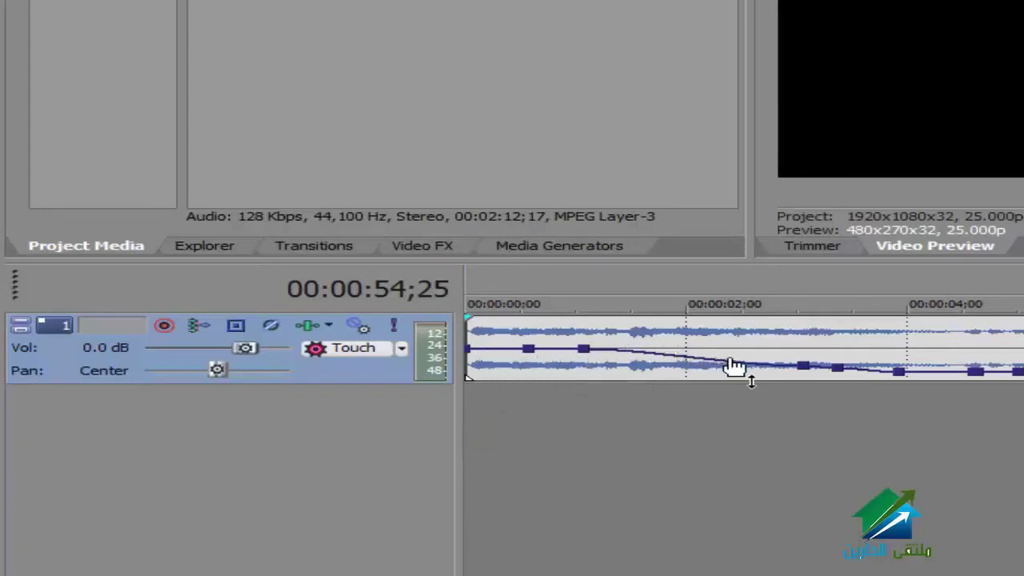
pyautogui.doubleClick(836, 368)
pyautogui.moveTo(530, 352)
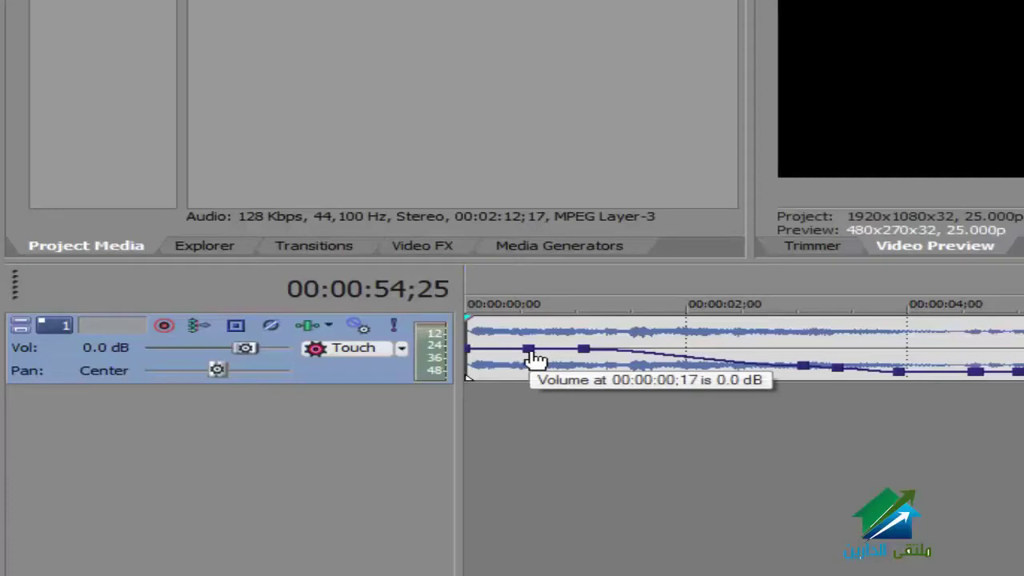
pyautogui.click(529, 350)
pyautogui.moveTo(530, 350); pyautogui.dragTo(510, 378)
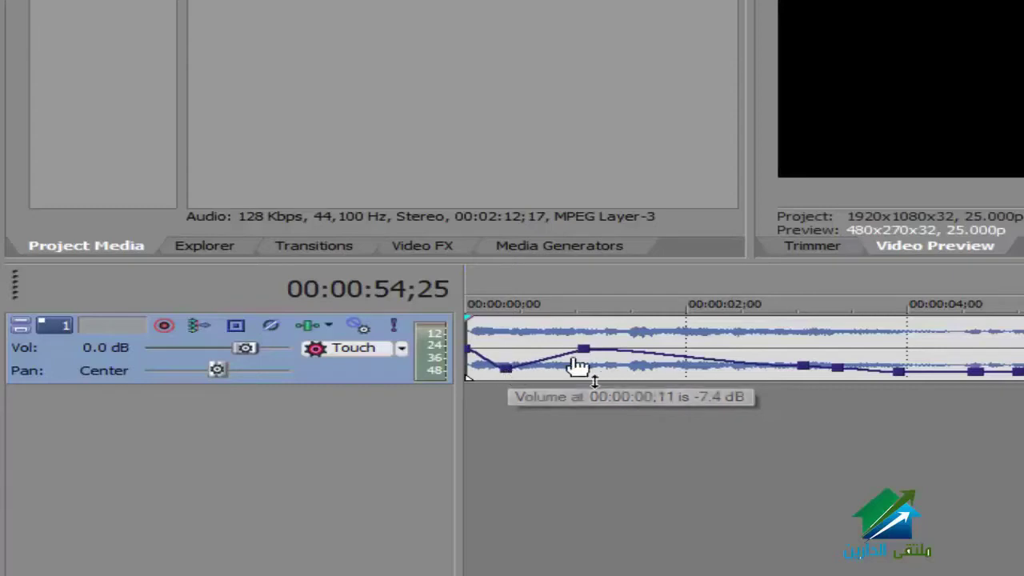
pyautogui.moveTo(585, 351); pyautogui.dragTo(739, 336)
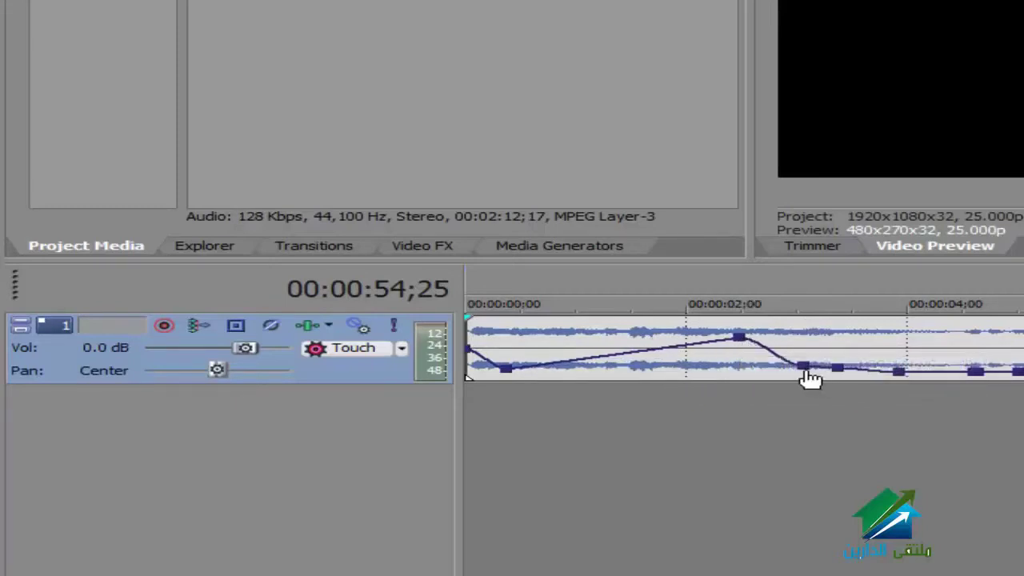
# Reposition the volume envelope points between about 3 and 7.5 seconds into a gently rising and falling curve.
pyautogui.moveTo(815, 374); pyautogui.dragTo(842, 375)
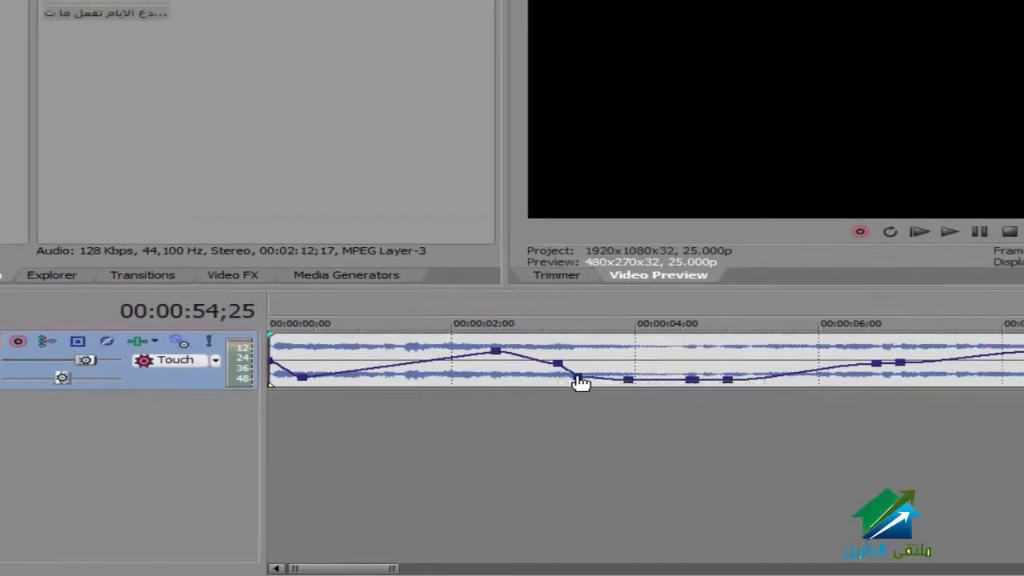
pyautogui.moveTo(578, 376); pyautogui.dragTo(645, 373)
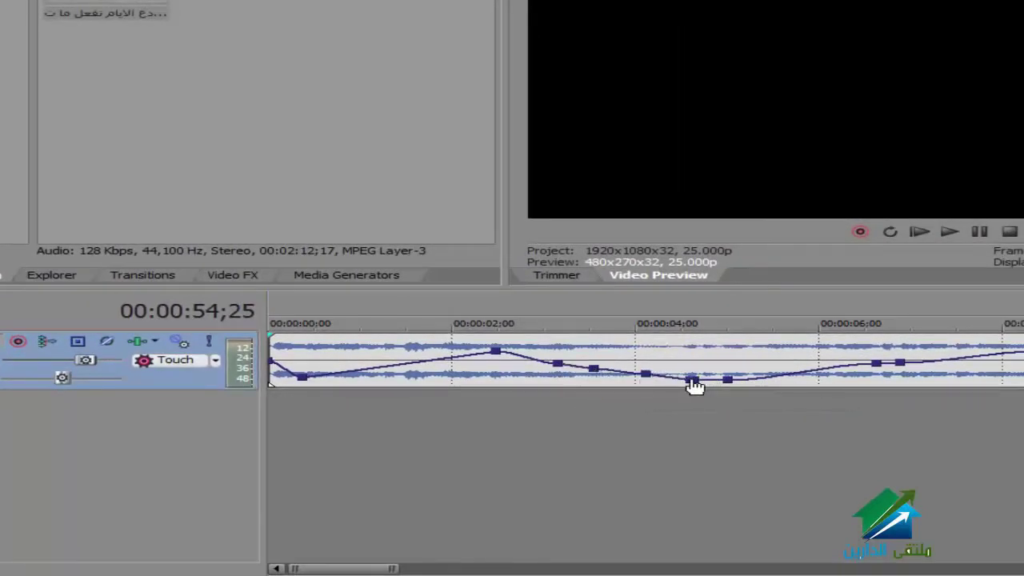
pyautogui.moveTo(712, 372); pyautogui.dragTo(774, 385)
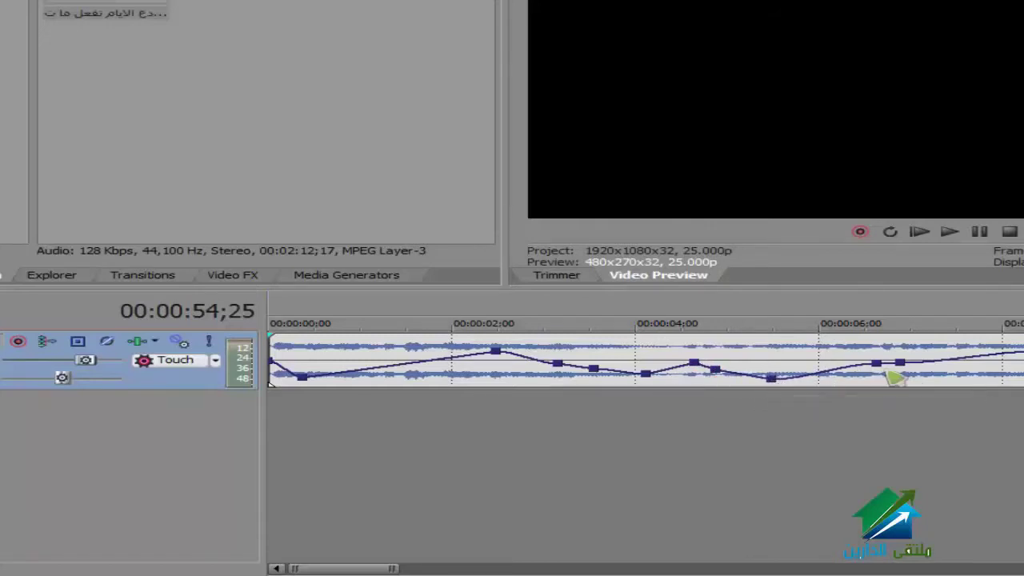
pyautogui.moveTo(878, 365); pyautogui.dragTo(950, 372)
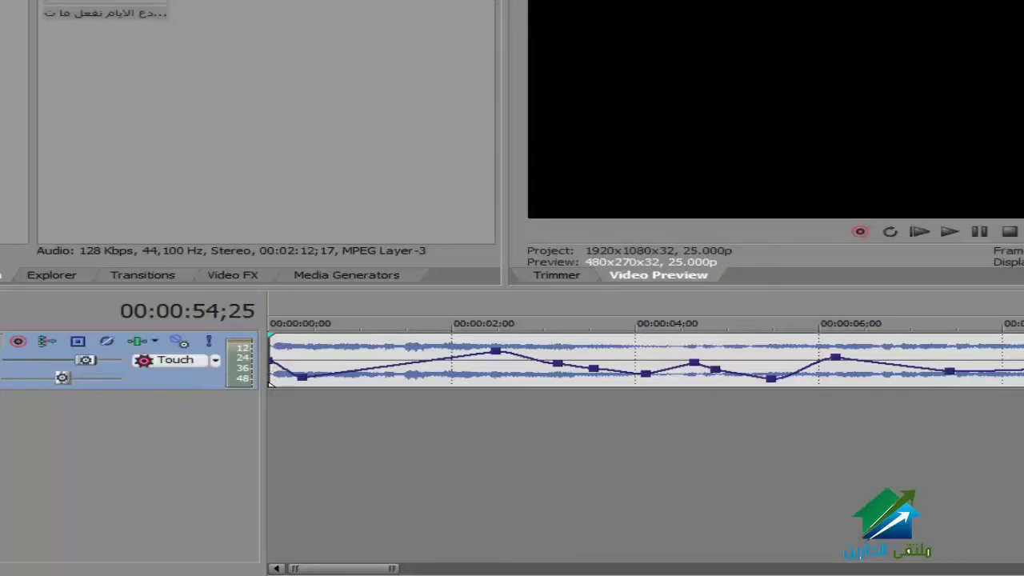
# Select a time range back to the timeline start, enable loop playback, play the range, and stop playback.
pyautogui.moveTo(1023, 424); pyautogui.dragTo(251, 429)
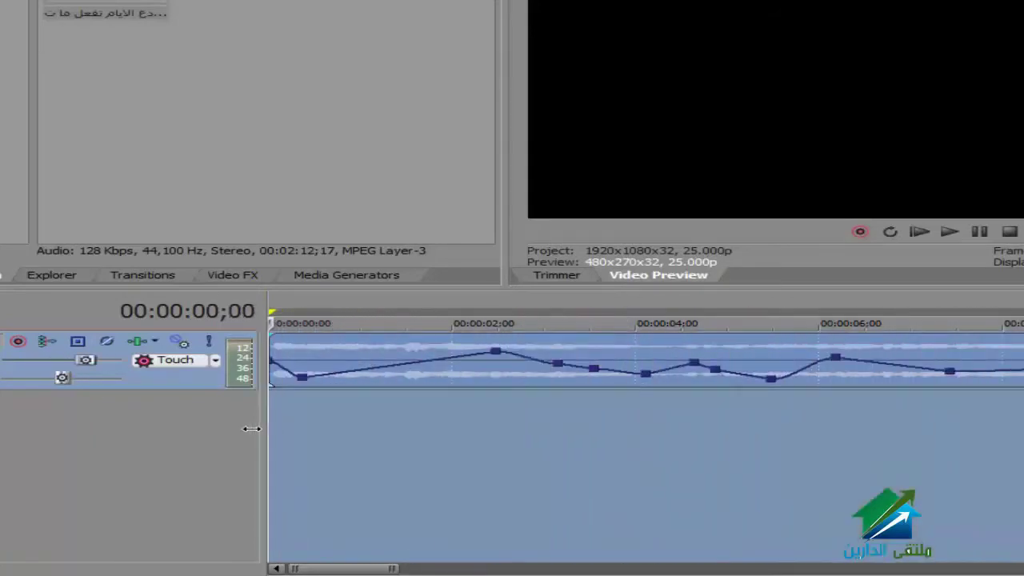
pyautogui.click(891, 232)
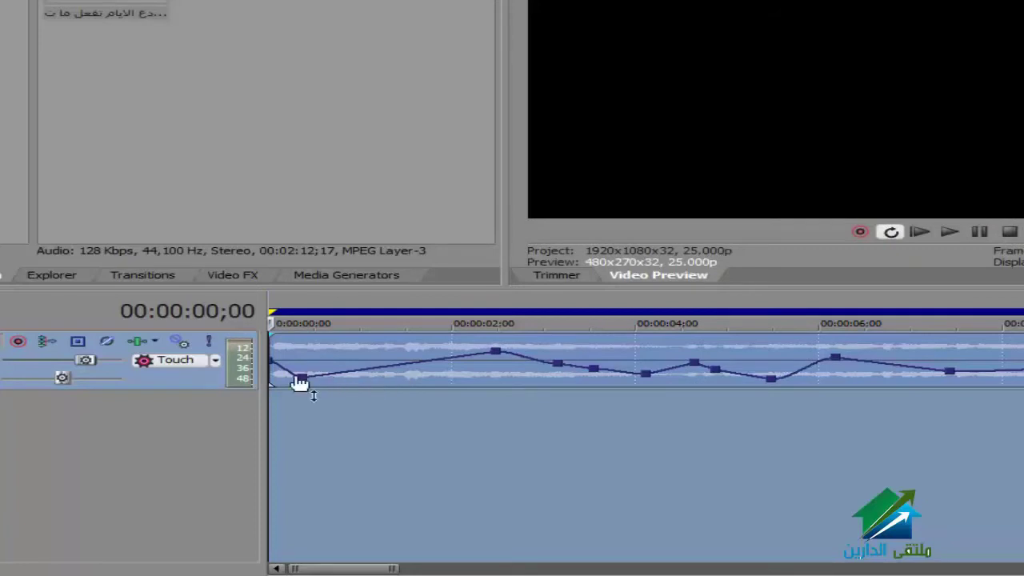
pyautogui.click(950, 232)
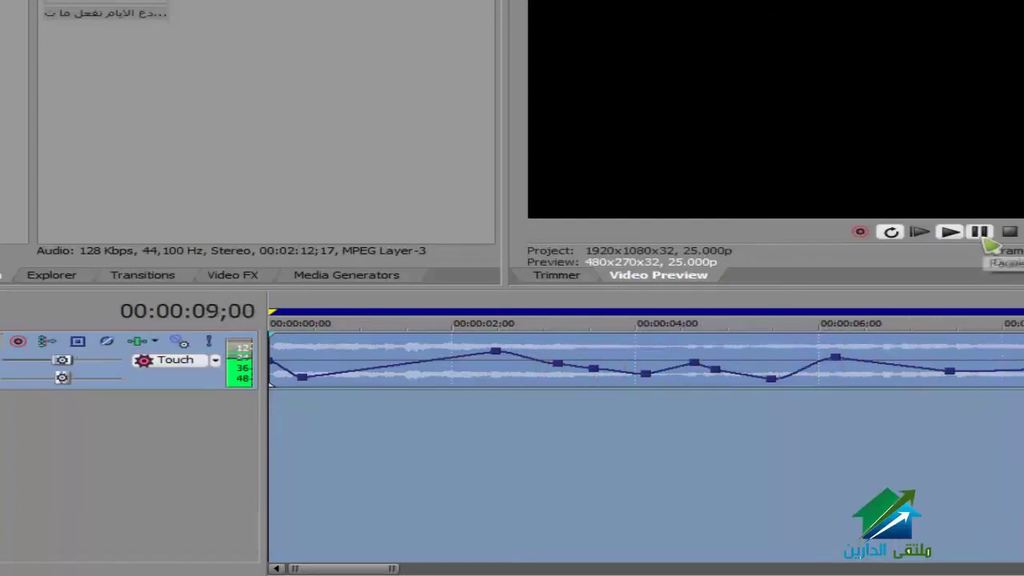
pyautogui.click(981, 234)
pyautogui.click(1011, 232)
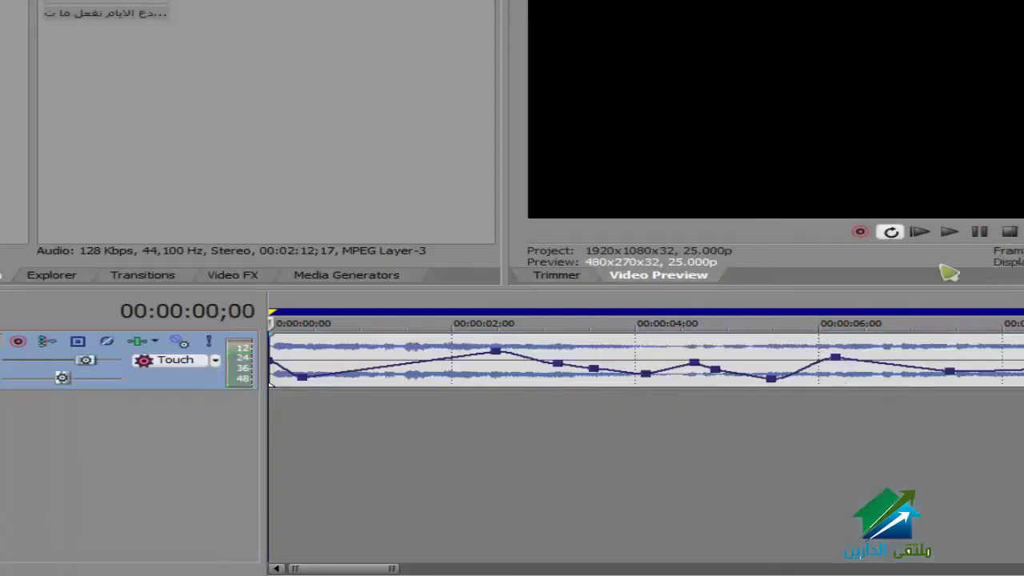
# Flatten the volume envelope at a low level until about 5 seconds and raise the points from about 5.8 seconds onward.
pyautogui.moveTo(493, 353); pyautogui.dragTo(477, 385)
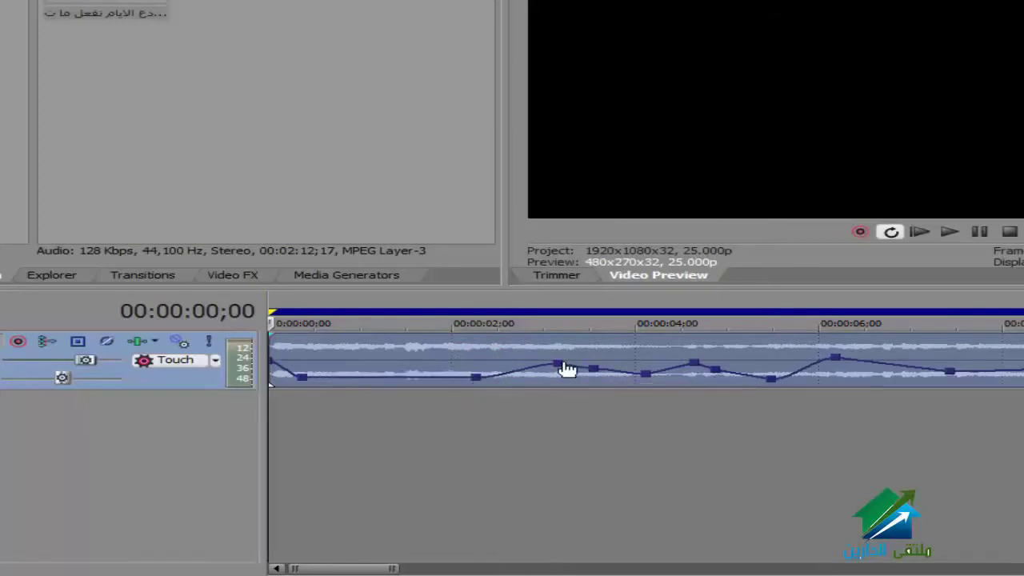
pyautogui.moveTo(565, 365); pyautogui.dragTo(879, 350)
pyautogui.moveTo(951, 380); pyautogui.dragTo(959, 349)
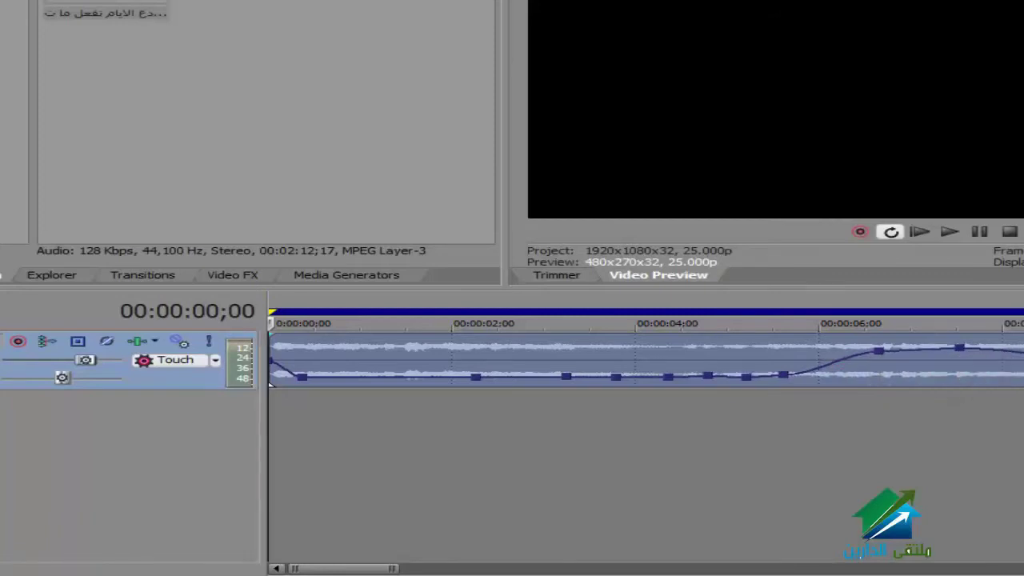
pyautogui.moveTo(785, 377); pyautogui.dragTo(797, 352)
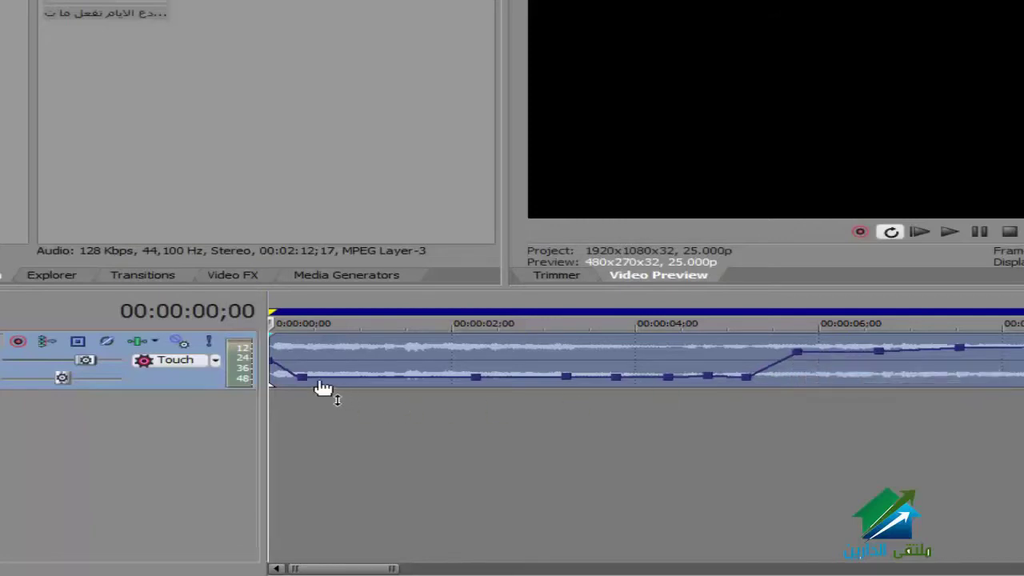
# Shift the low volume envelope points earlier to about 1.6, 2.5, 3.4, 4 and 4.5 seconds, the first at -7.4 dB.
pyautogui.moveTo(412, 386); pyautogui.dragTo(414, 382)
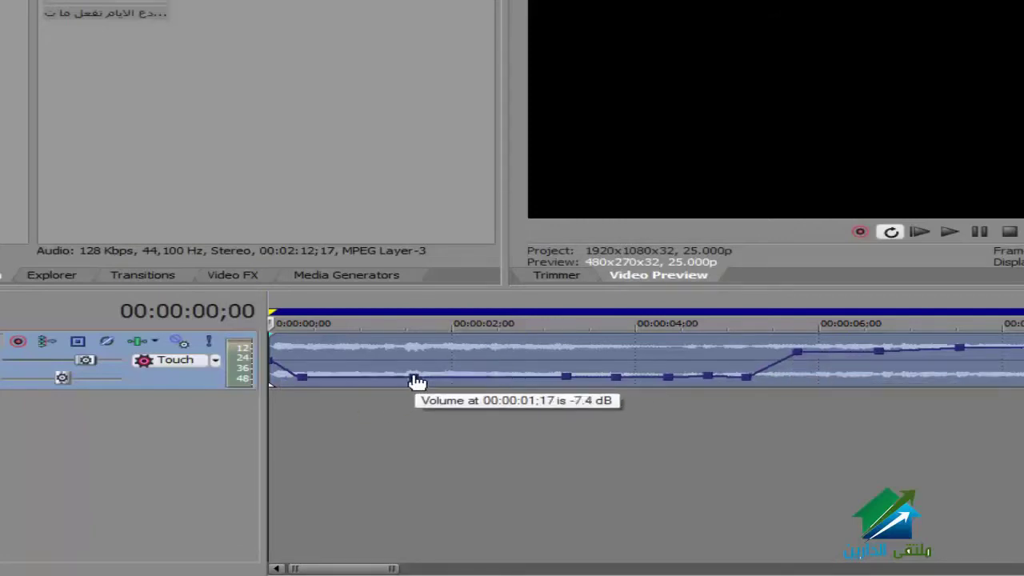
pyautogui.moveTo(565, 376); pyautogui.dragTo(503, 382)
pyautogui.moveTo(613, 376); pyautogui.dragTo(582, 378)
pyautogui.moveTo(708, 376); pyautogui.dragTo(682, 380)
pyautogui.doubleClick(710, 380)
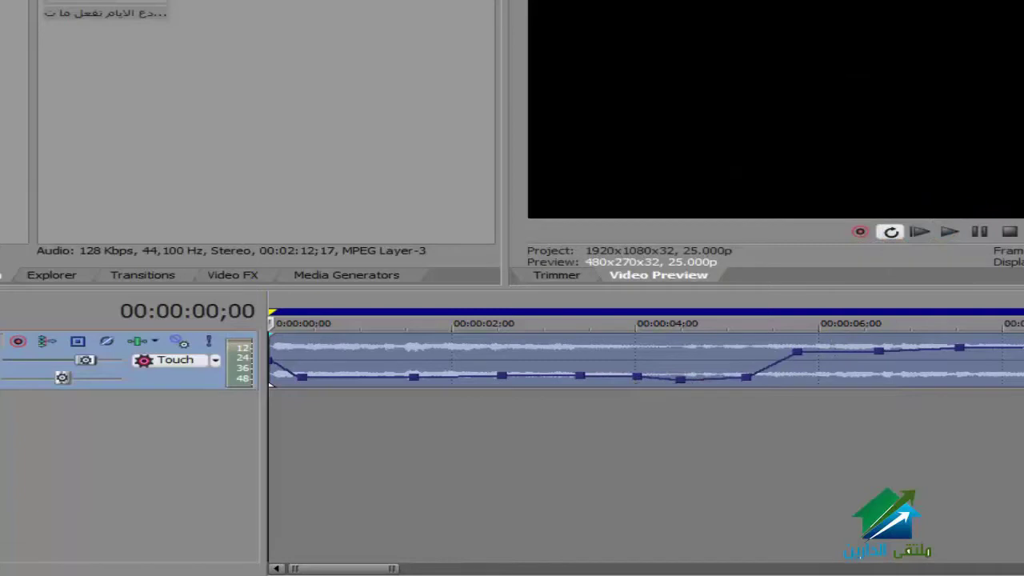
# Play the looped range to hear the edited volume envelope, pause it, and stop playback.
pyautogui.click(950, 232)
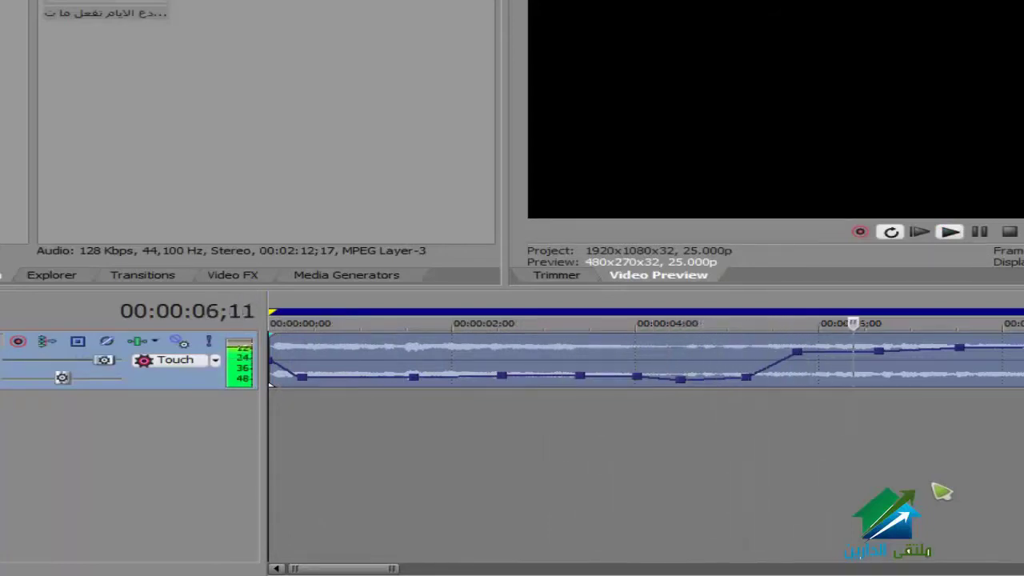
pyautogui.click(983, 234)
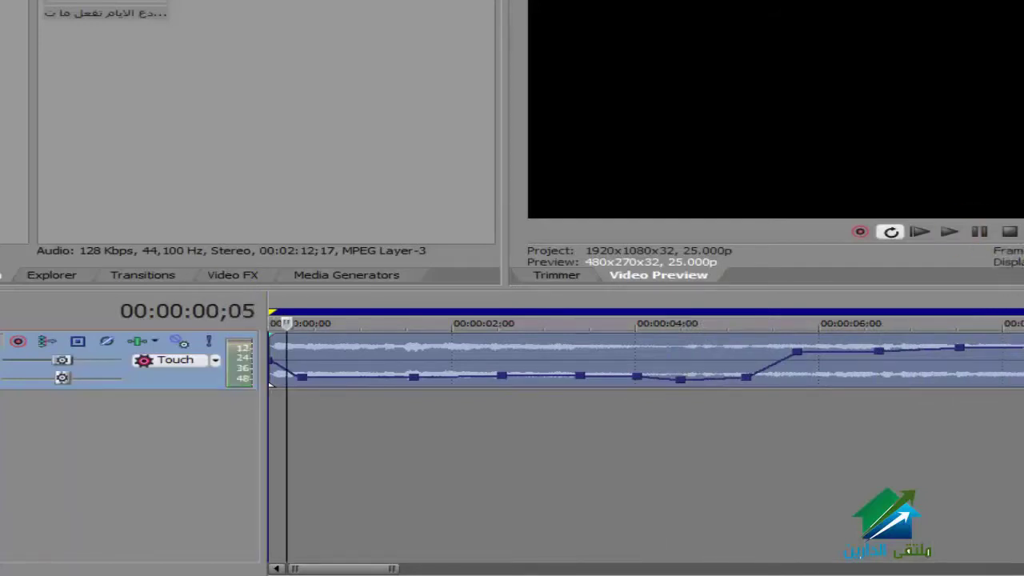
pyautogui.click(1010, 231)
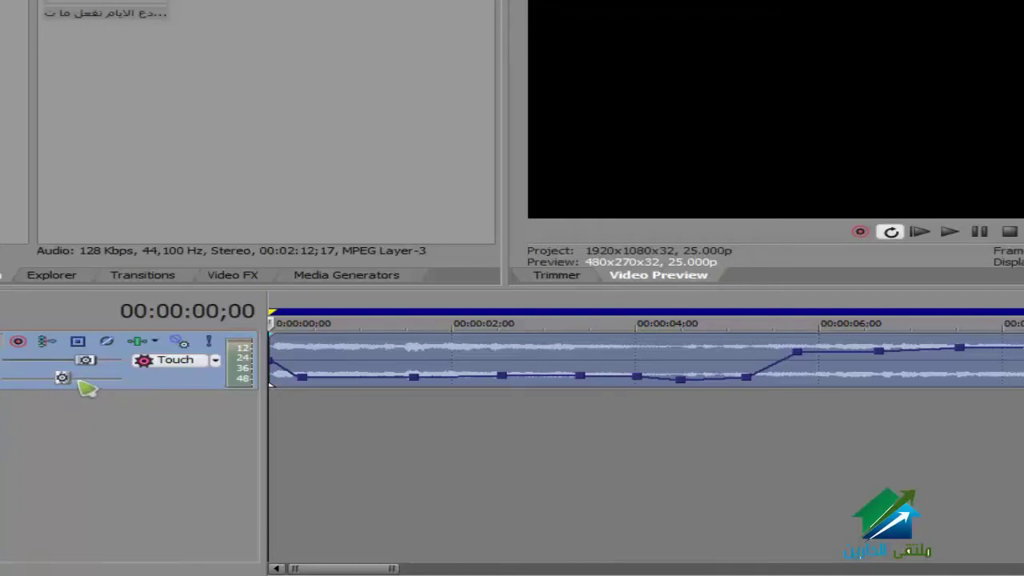
# Pan the audio track fully to one side, fully to the other, and back to centre.
pyautogui.moveTo(61, 377); pyautogui.dragTo(4, 377)
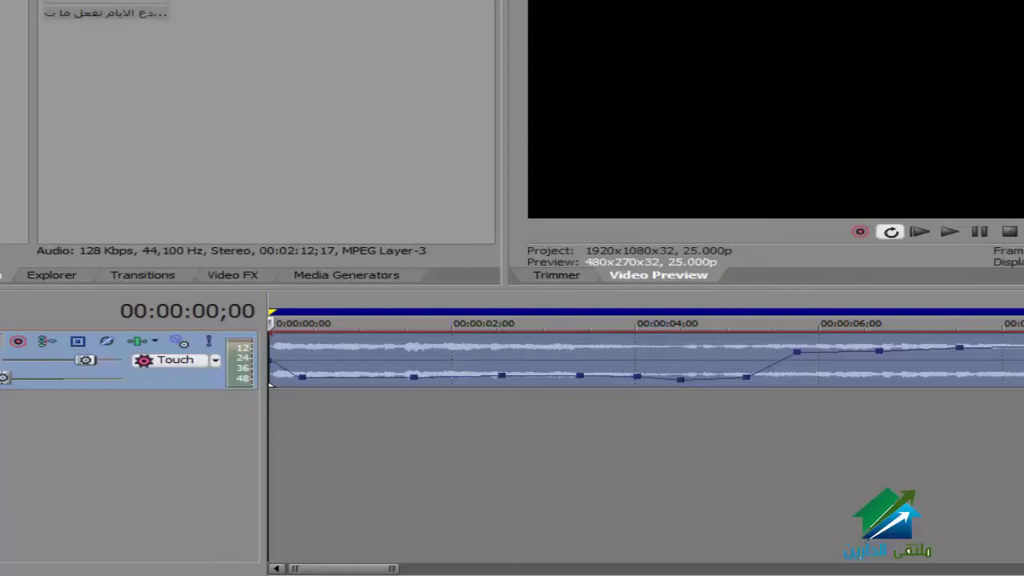
pyautogui.moveTo(6, 384); pyautogui.dragTo(137, 377)
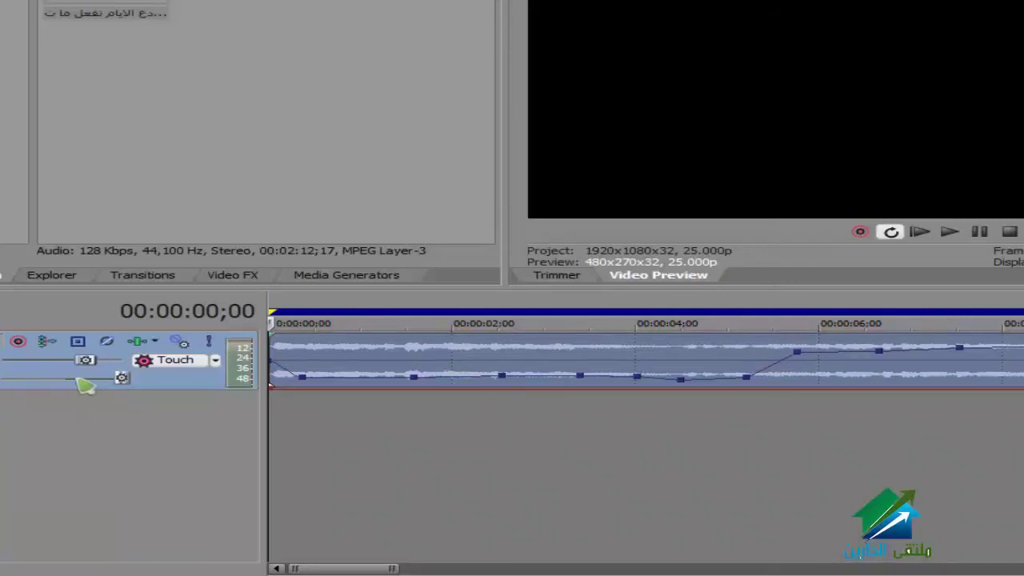
pyautogui.moveTo(120, 380); pyautogui.dragTo(72, 379)
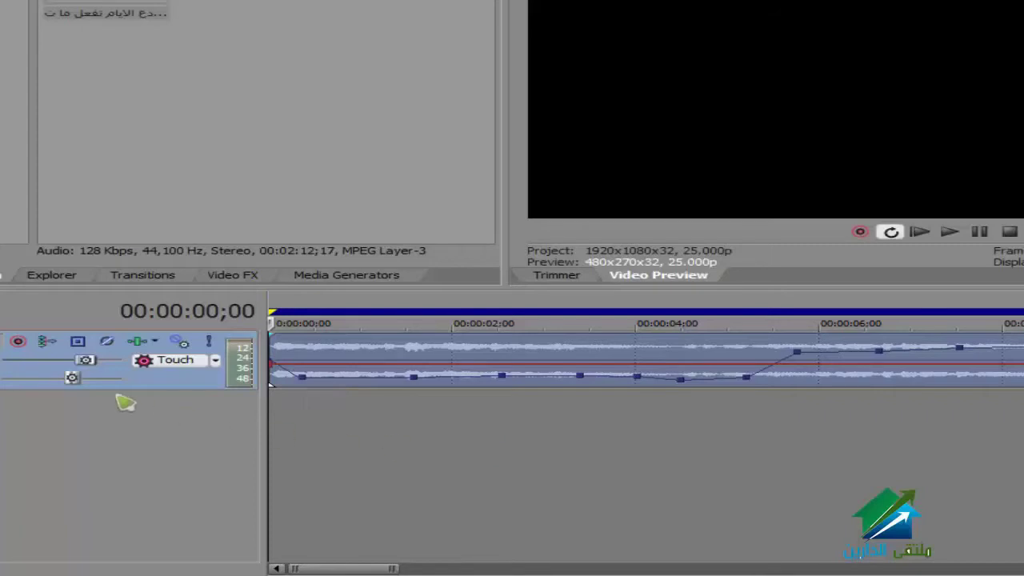
pyautogui.moveTo(72, 379); pyautogui.dragTo(61, 377)
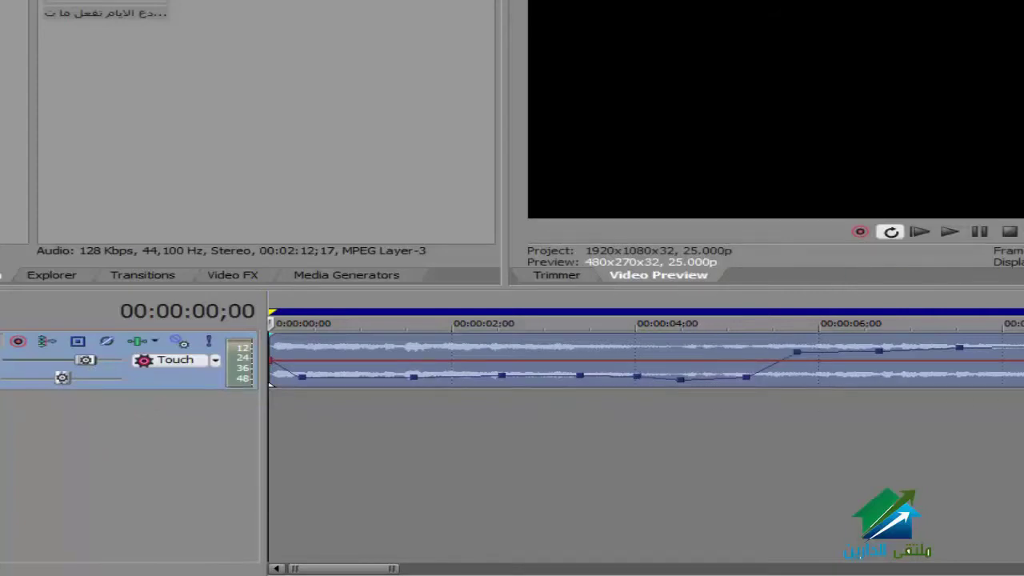
# Place the cursor on the volume point at 00:00:01;17 and look at that point's options.
pyautogui.click(978, 232)
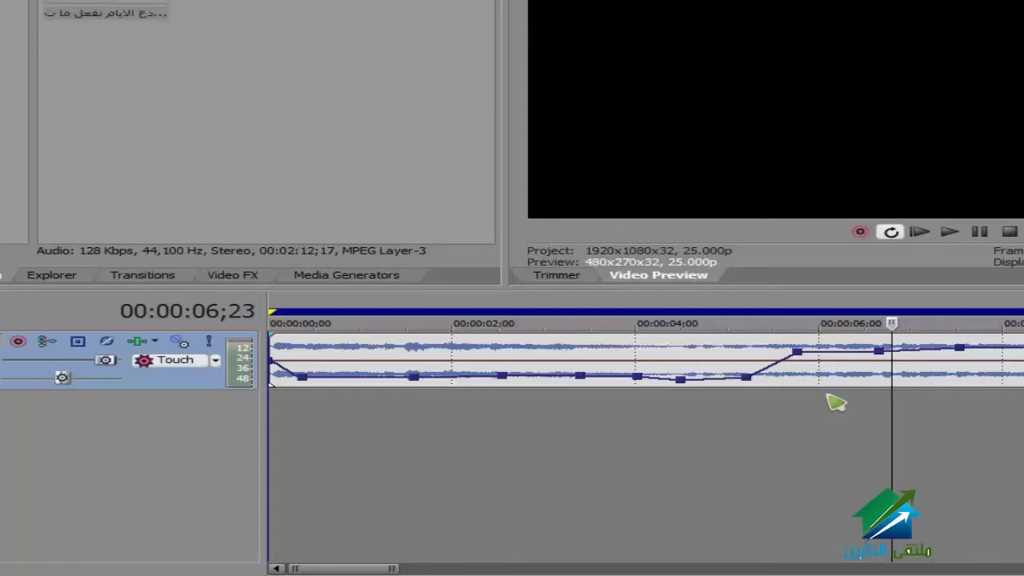
pyautogui.click(402, 421)
pyautogui.click(413, 412)
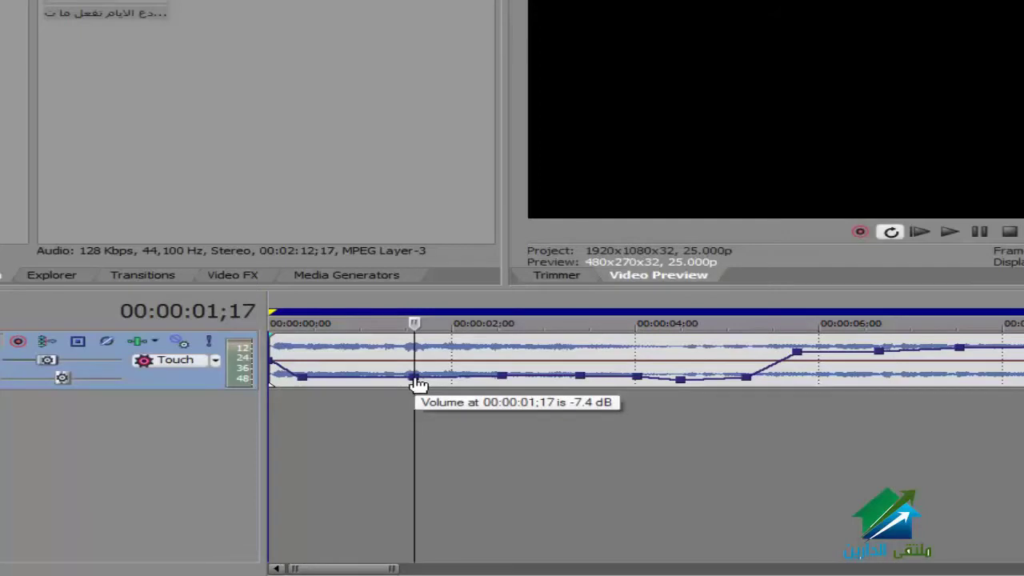
pyautogui.rightClick(416, 379)
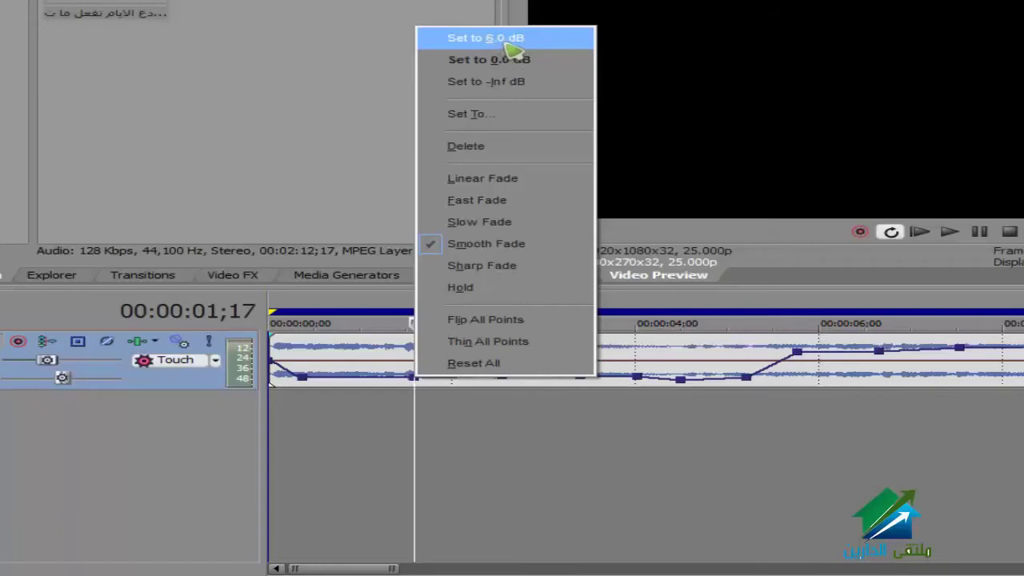
# Set the volume point at 00:00:00;11 to 6.0 dB and place the cursor on it.
pyautogui.rightClick(304, 377)
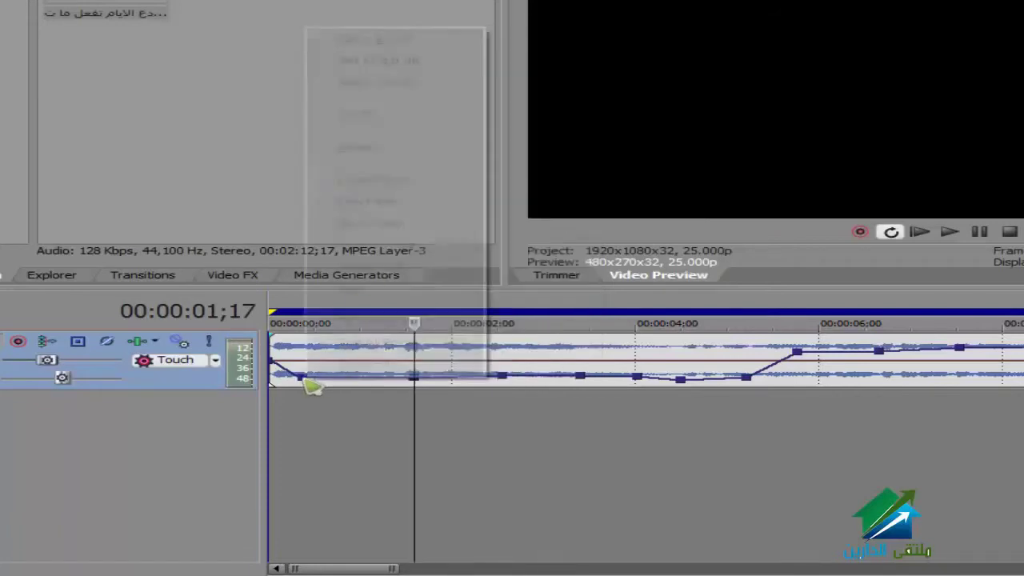
pyautogui.click(401, 39)
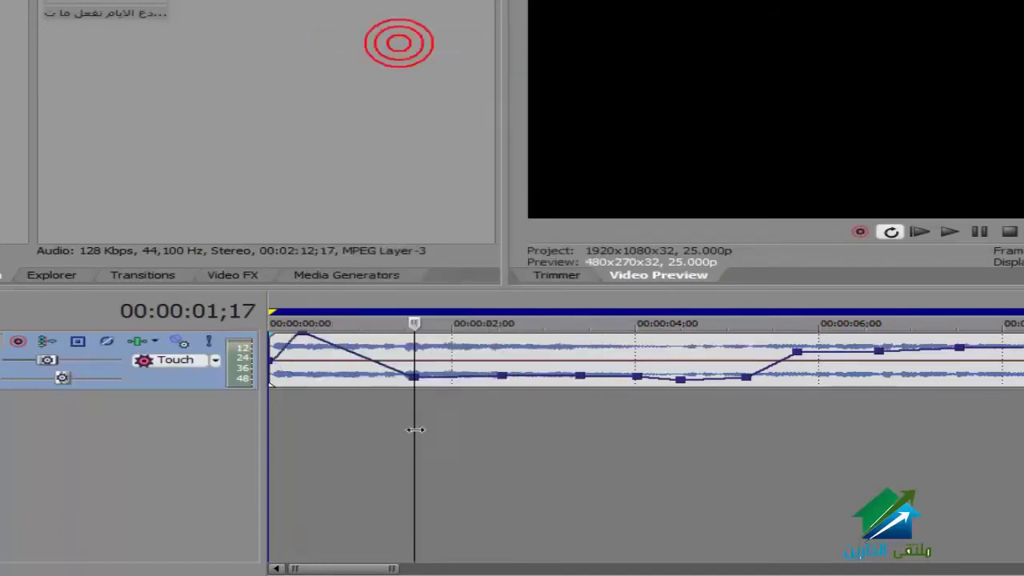
pyautogui.moveTo(306, 337)
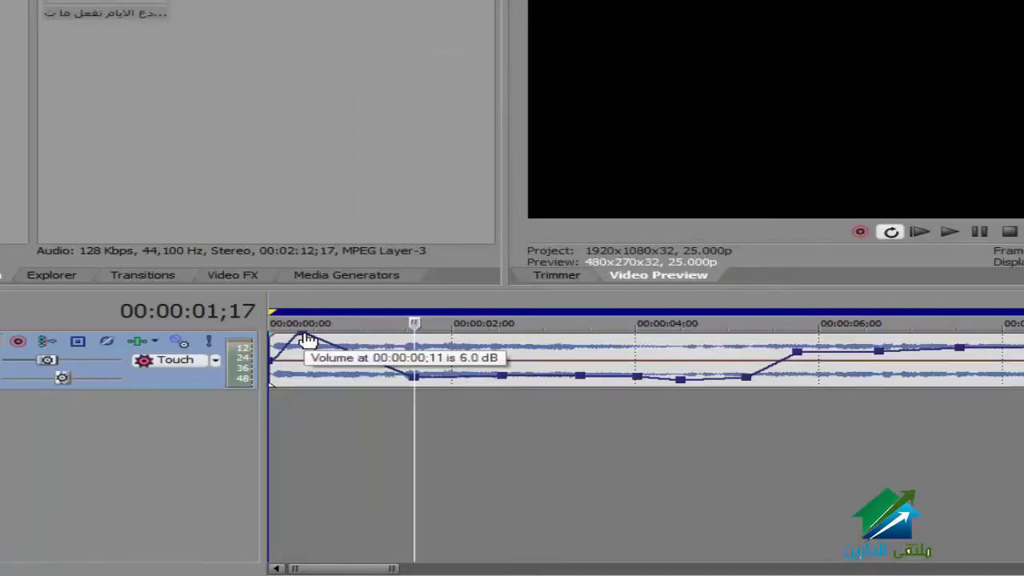
pyautogui.click(306, 337)
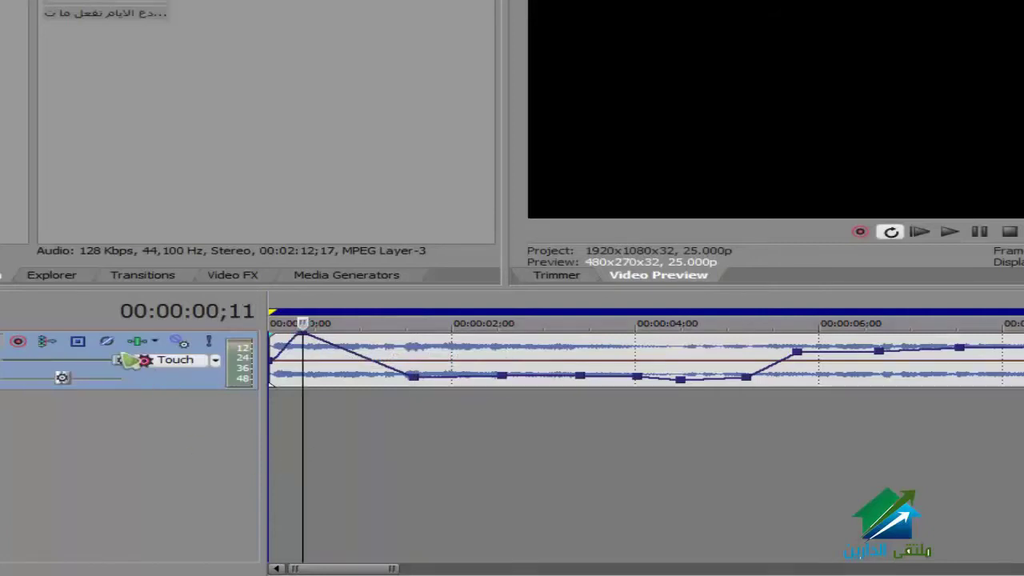
# Set the volume point at 00:00:01;17 to 0.0 dB and place the cursor on it.
pyautogui.rightClick(417, 382)
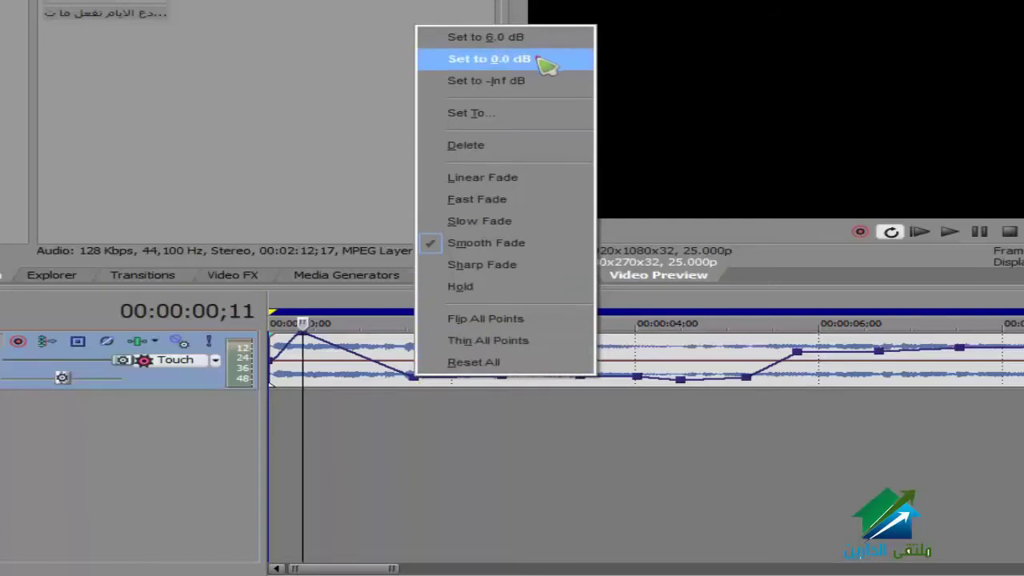
pyautogui.click(540, 60)
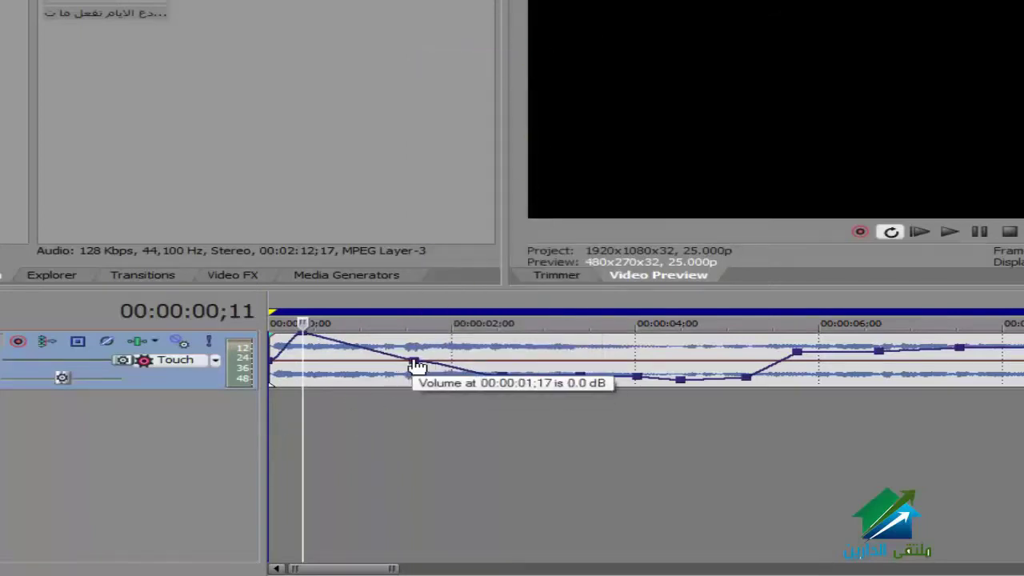
pyautogui.click(414, 361)
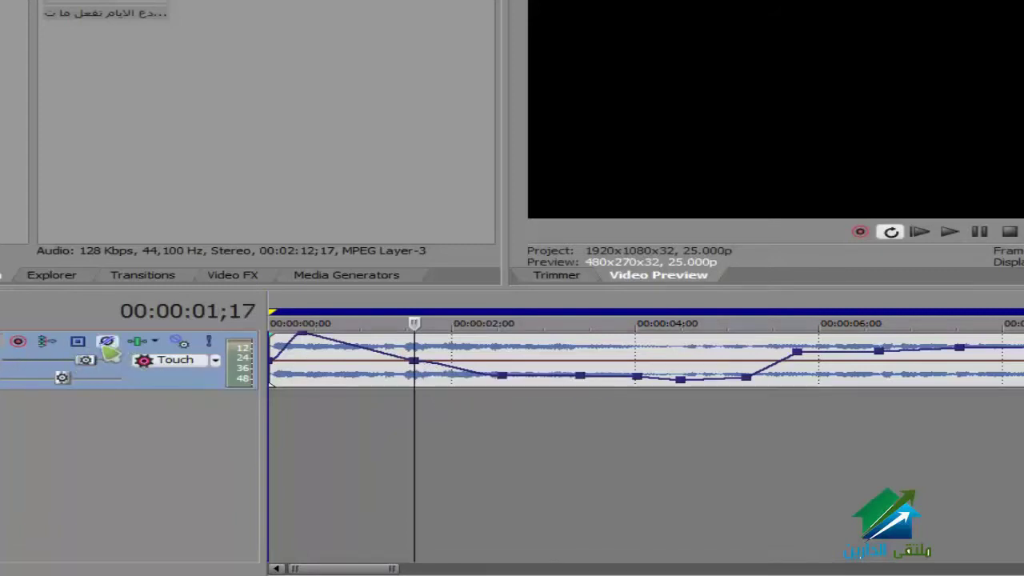
# Set the volume point at 00:00:02;16 to -Inf dB and place the cursor on it.
pyautogui.rightClick(501, 378)
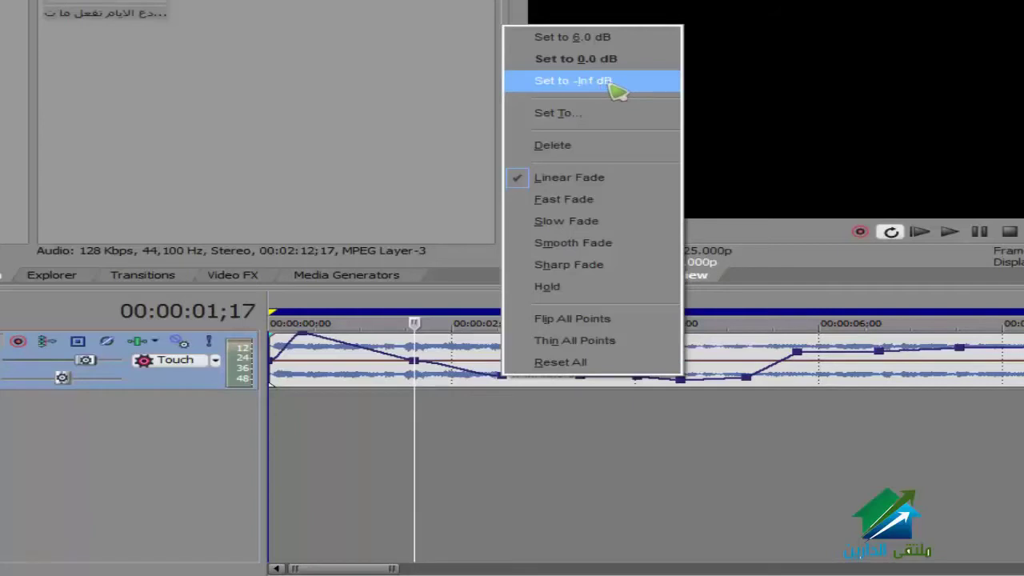
pyautogui.click(573, 80)
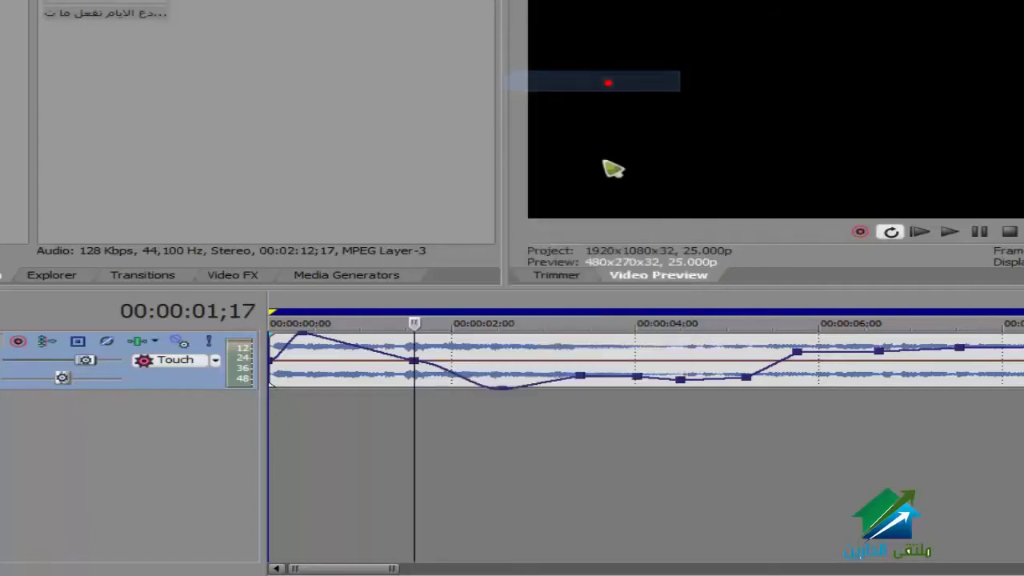
pyautogui.click(502, 393)
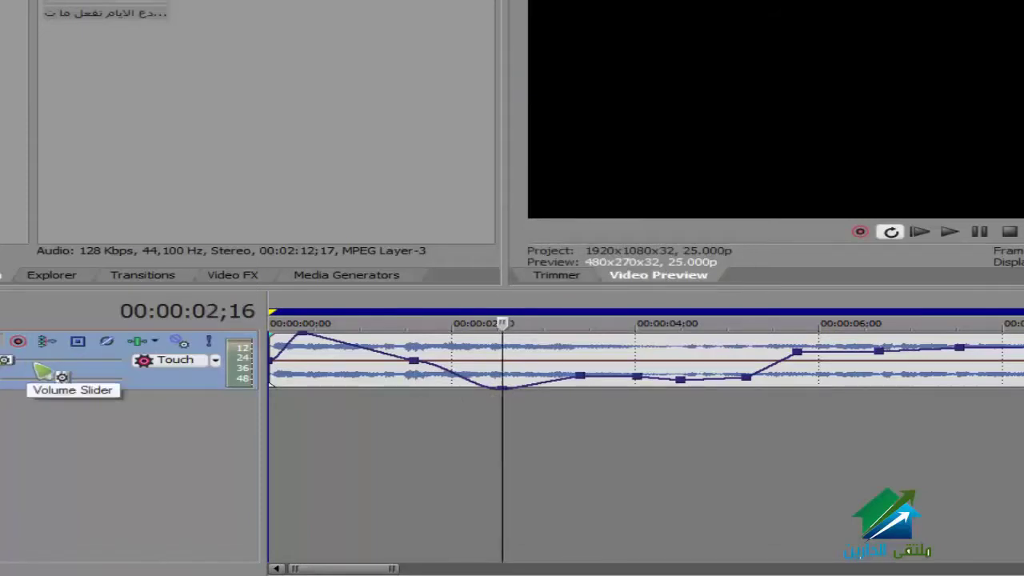
# Try to set the volume point at 00:00:03;12 to a custom level of 9 dB.
pyautogui.rightClick(581, 374)
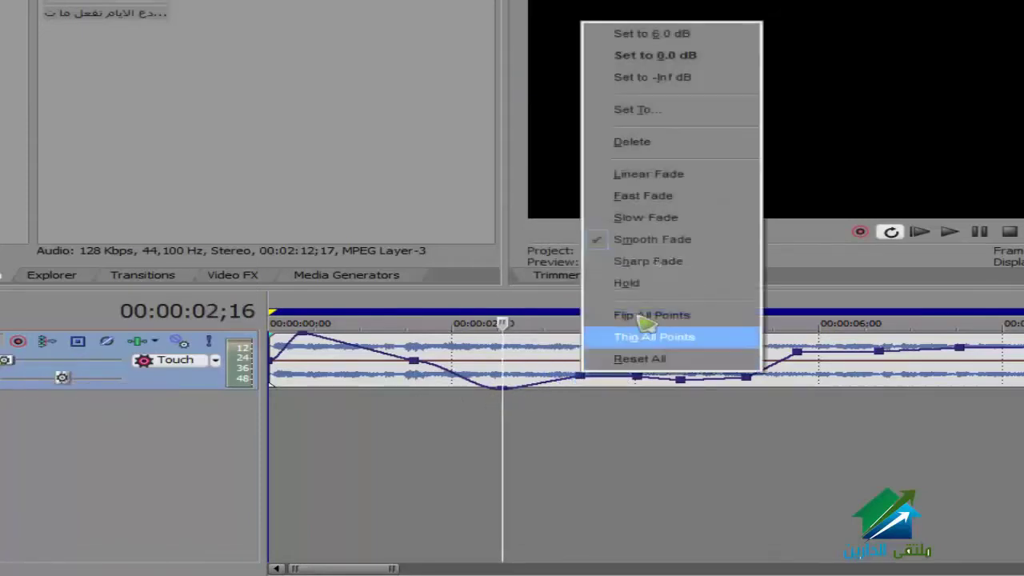
pyautogui.click(665, 114)
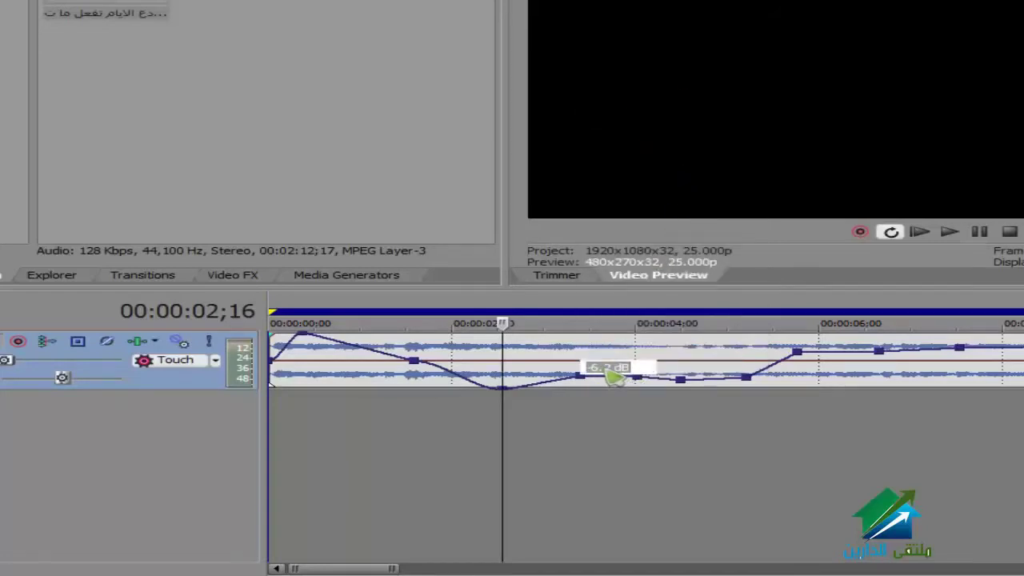
pyautogui.write('5')
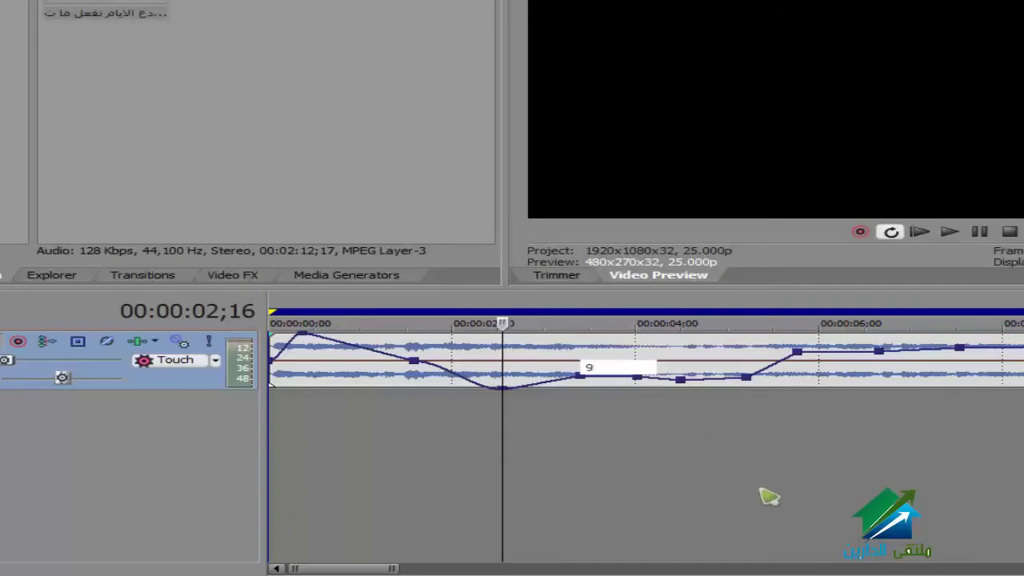
pyautogui.press('Return')
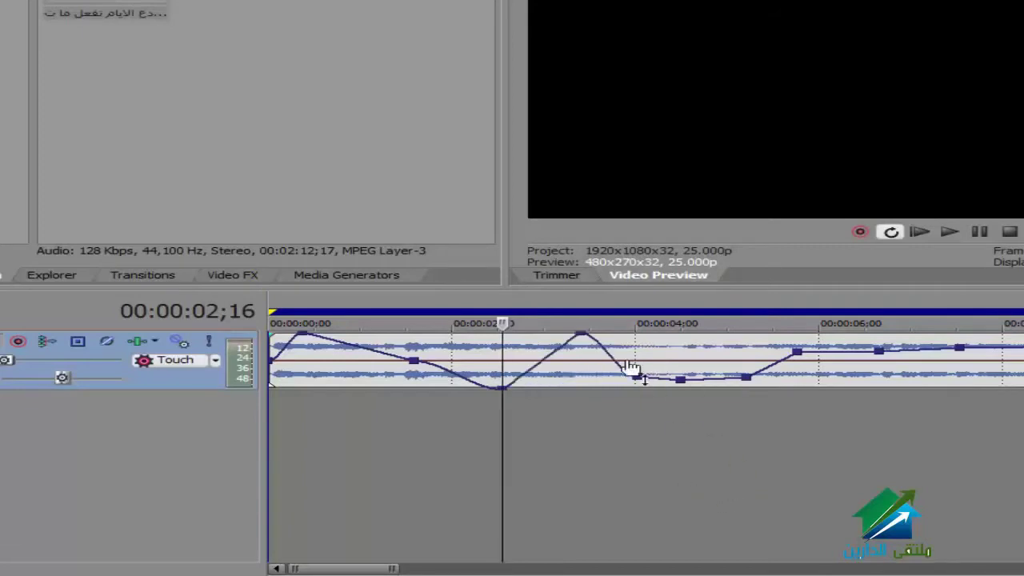
# Place the cursor on the volume point at 00:00:03;12 and set its level to 5 dB.
pyautogui.click(585, 335)
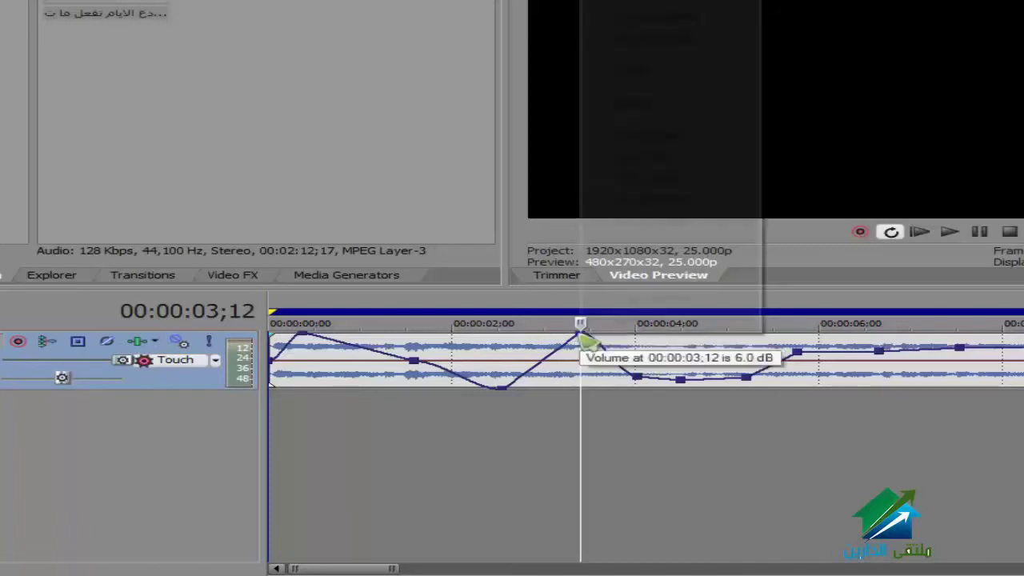
pyautogui.rightClick(581, 335)
pyautogui.click(669, 73)
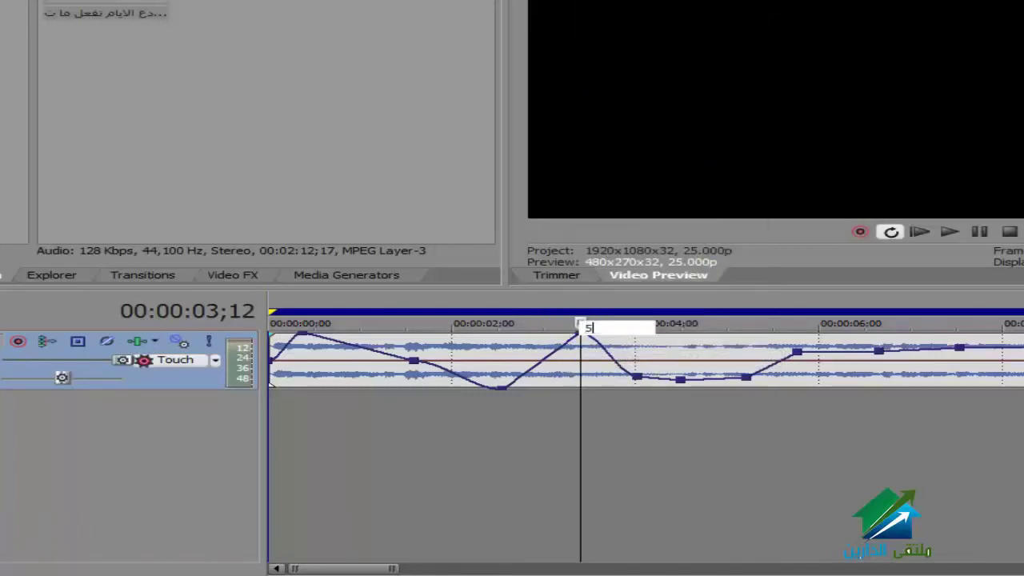
pyautogui.write('5')
pyautogui.press('Return')
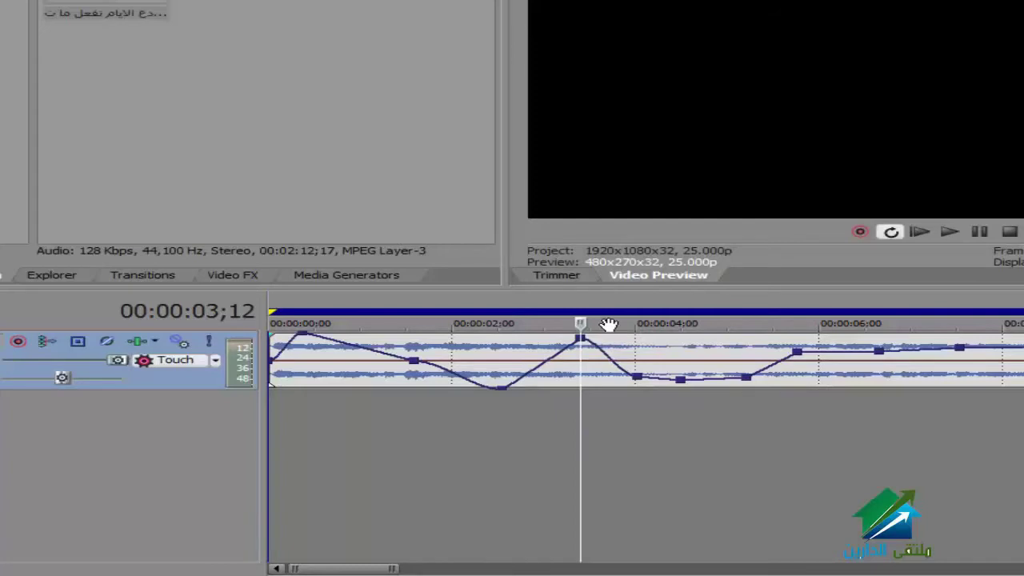
# Delete the volume envelope points at about 4 seconds, at 00:00:03;12 and at 00:00:01;17.
pyautogui.rightClick(641, 383)
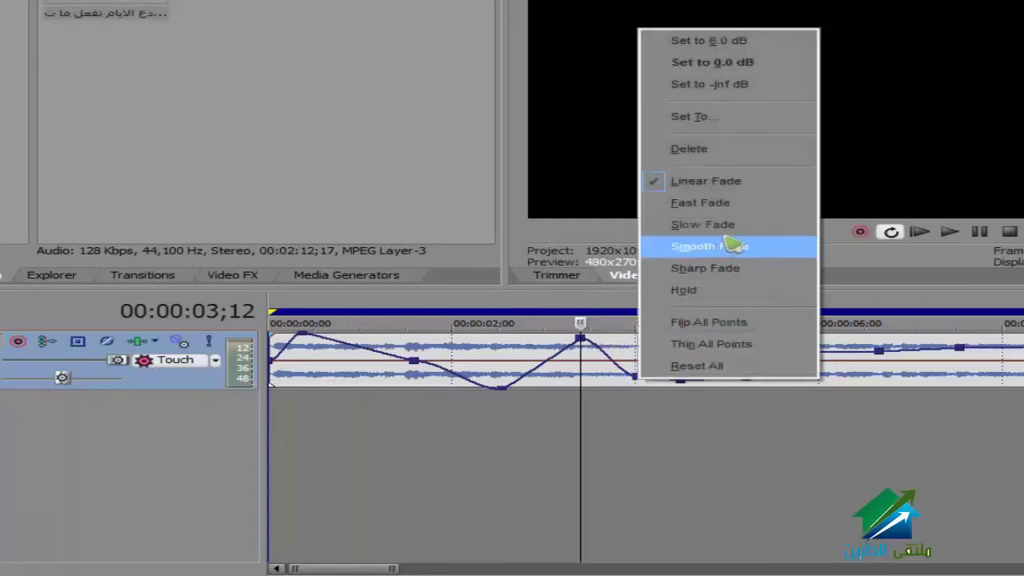
pyautogui.click(732, 158)
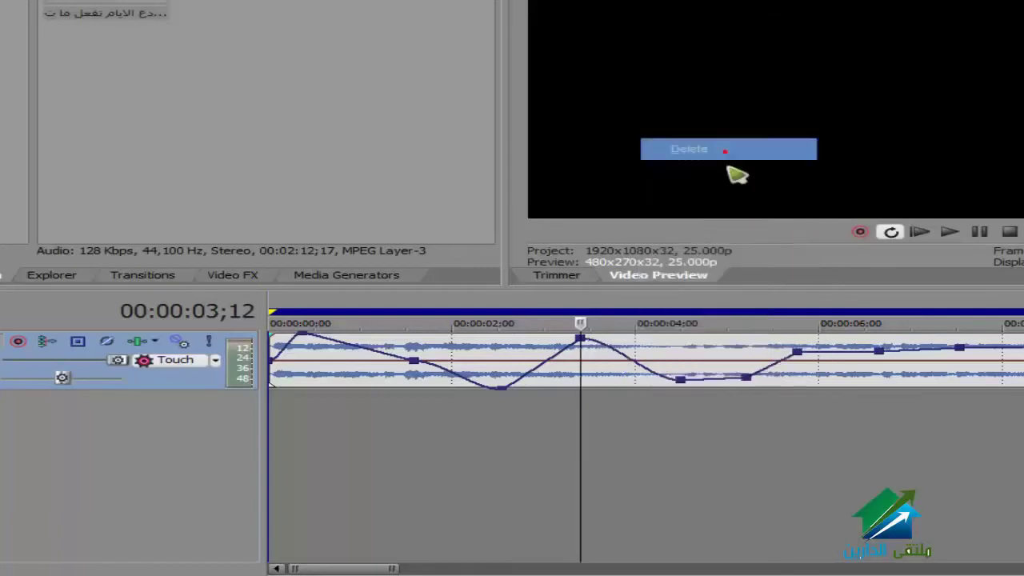
pyautogui.rightClick(579, 338)
pyautogui.click(670, 106)
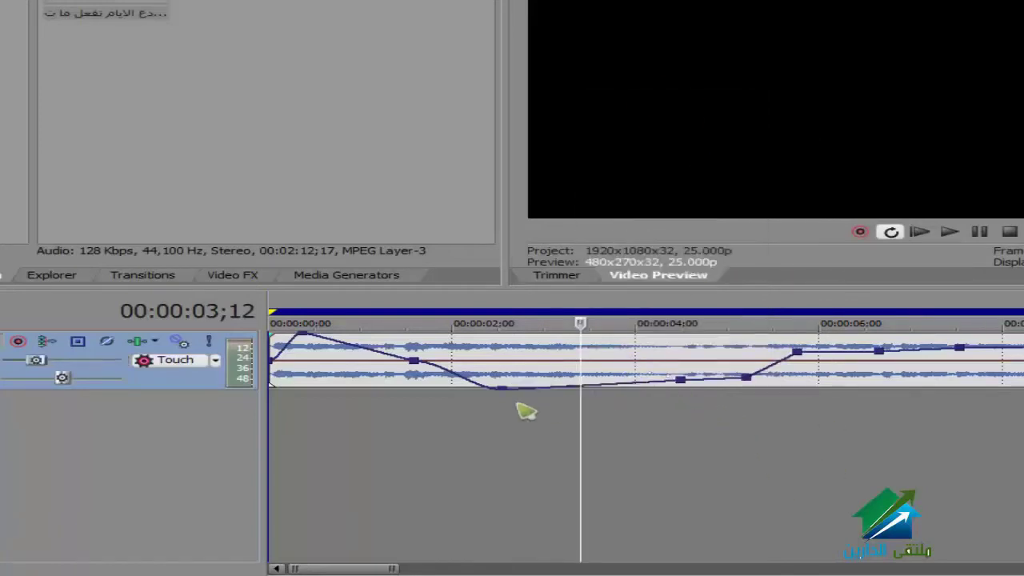
pyautogui.rightClick(415, 361)
pyautogui.click(507, 128)
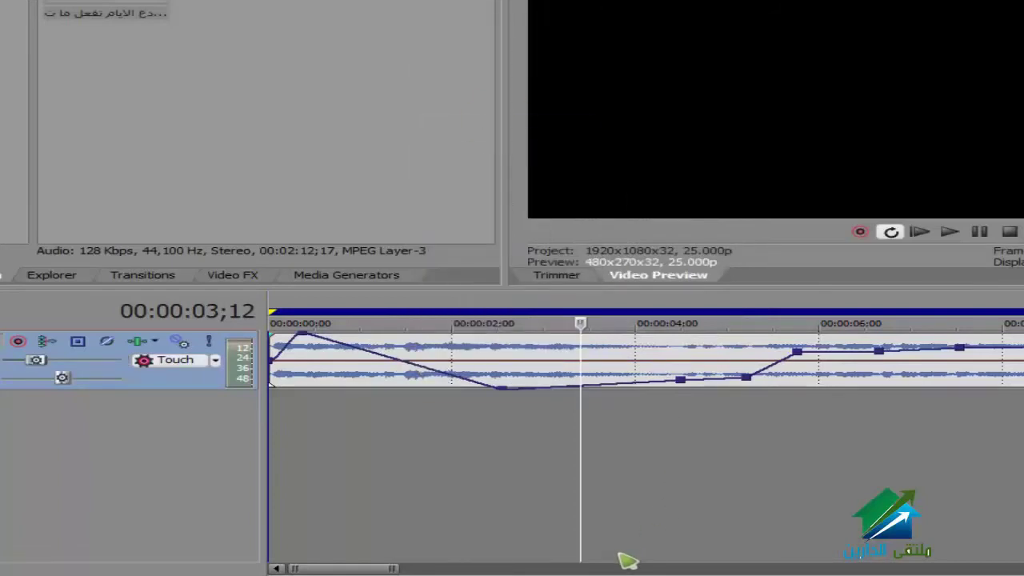
# Set the fade type of the volume point at about 4.5 seconds to Fast Fade.
pyautogui.rightClick(682, 381)
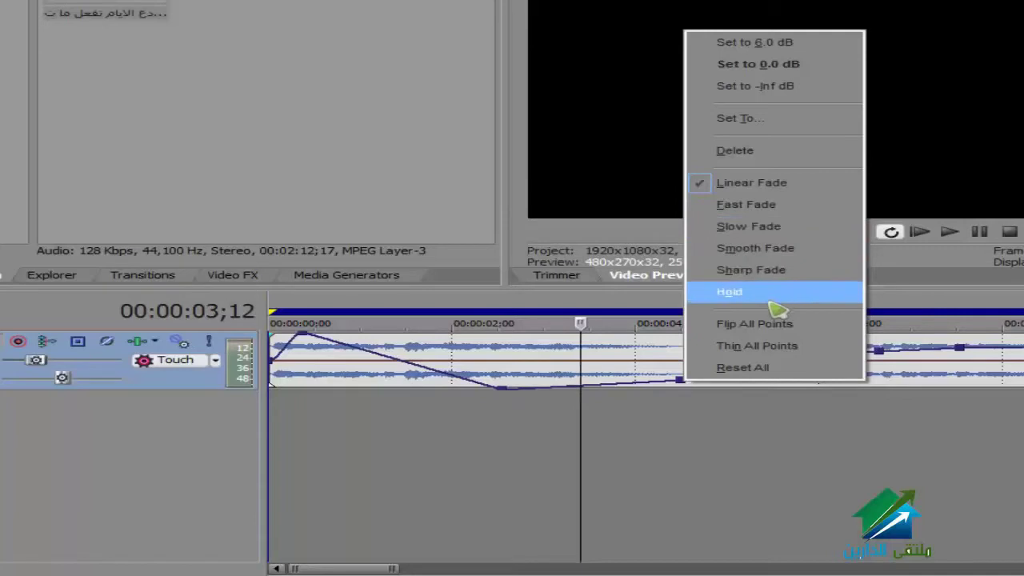
pyautogui.click(809, 207)
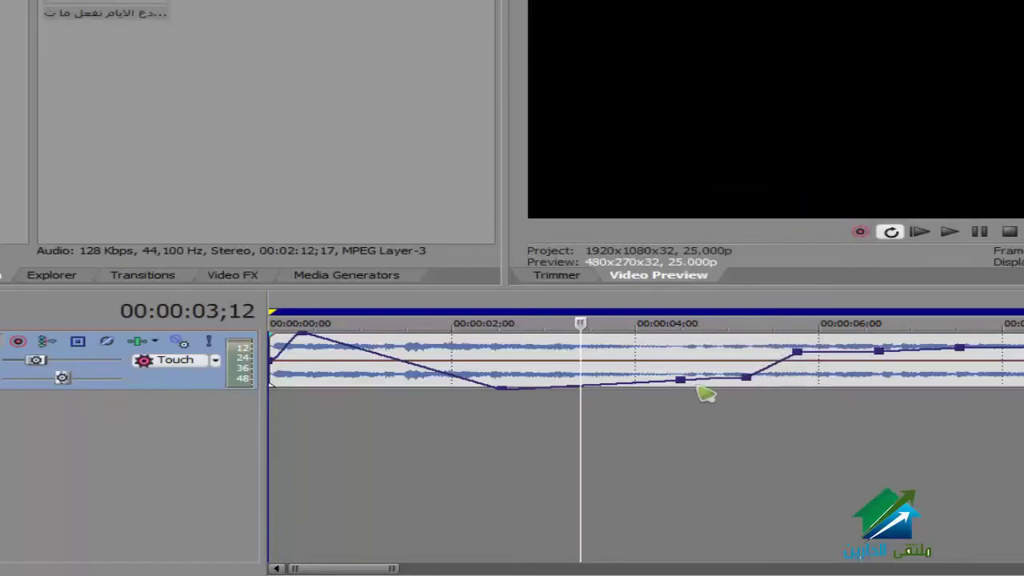
# Set the fade types of the volume points at about 5.2, 5.7 and 6.6 seconds to Slow Fade, Sharp Fade and Hold respectively.
pyautogui.moveTo(685, 390)
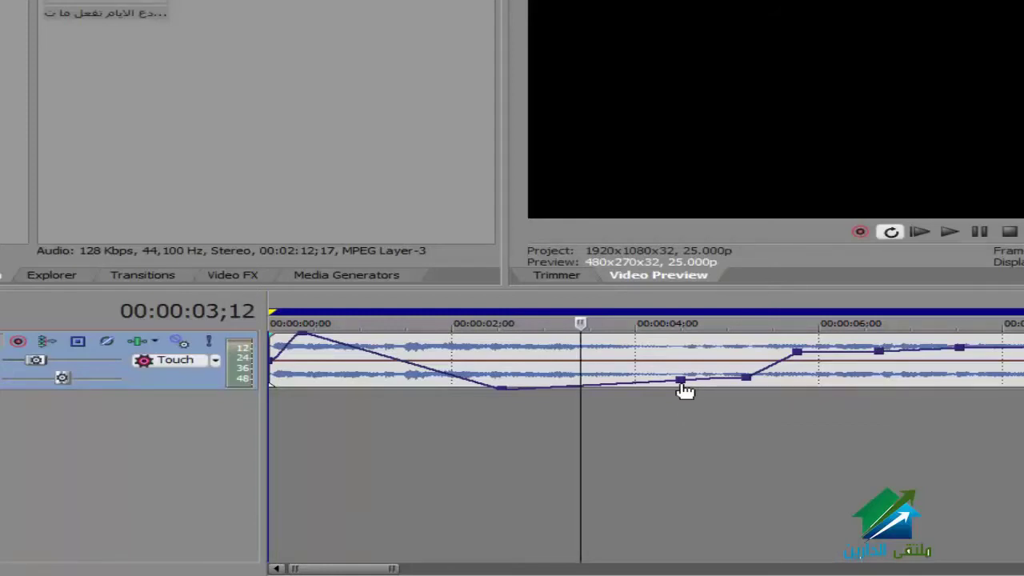
pyautogui.rightClick(746, 376)
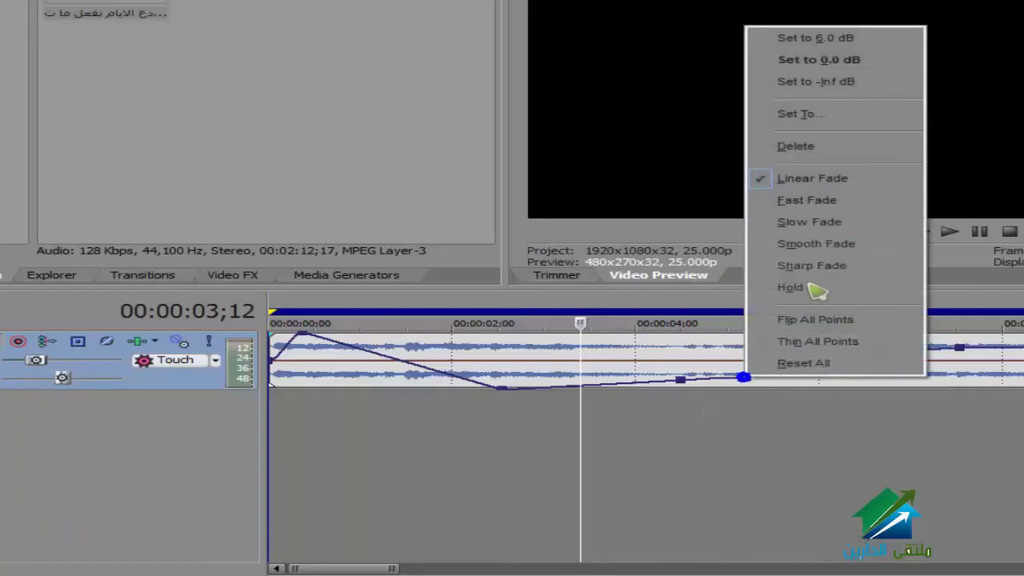
pyautogui.click(857, 227)
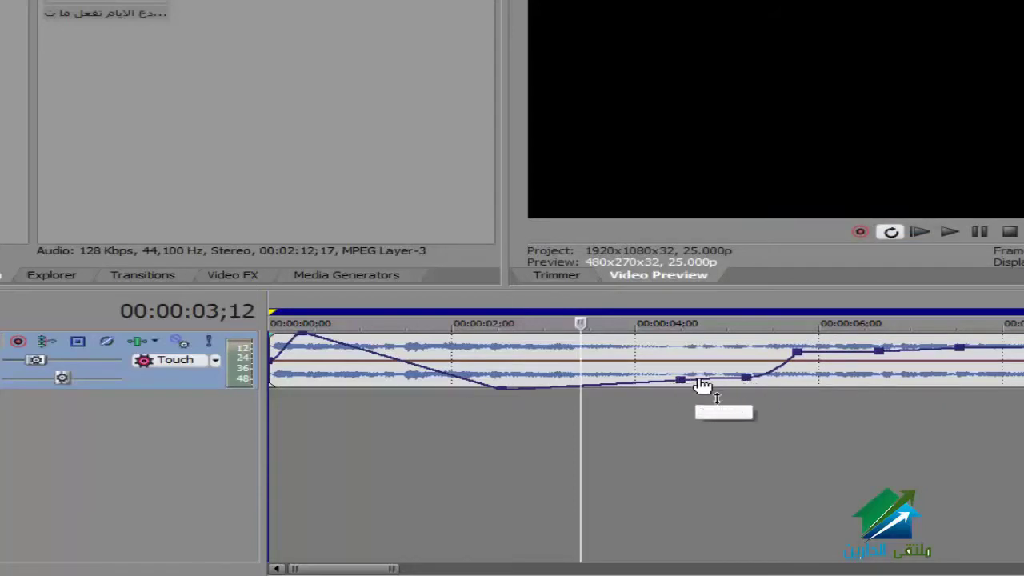
pyautogui.rightClick(798, 353)
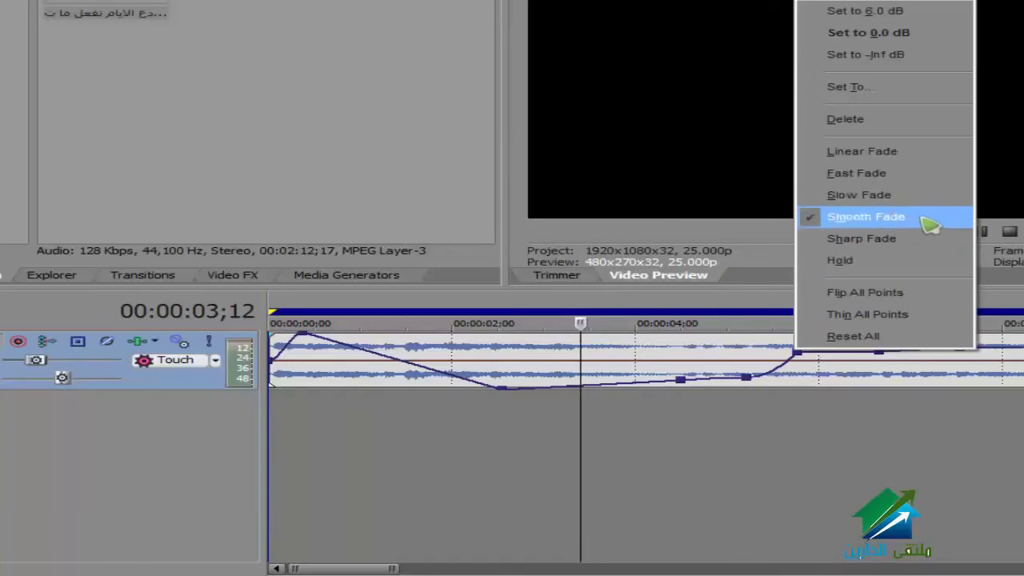
pyautogui.rightClick(804, 358)
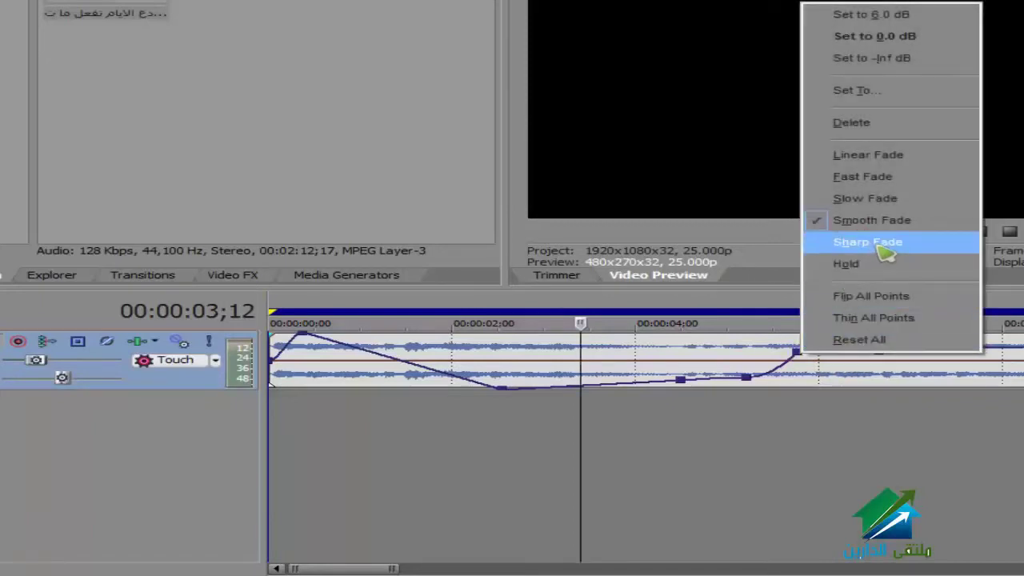
pyautogui.click(851, 242)
pyautogui.rightClick(884, 356)
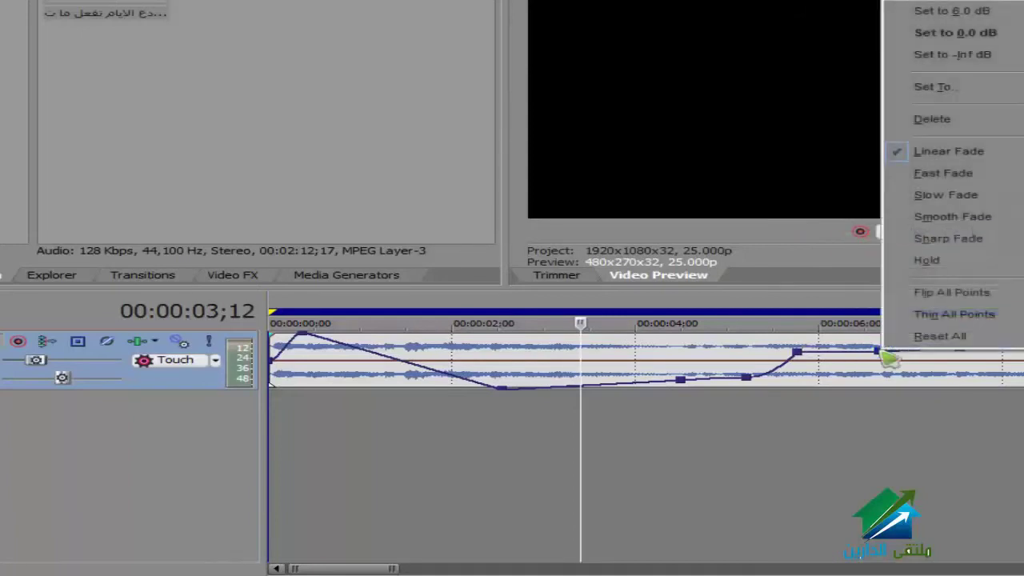
pyautogui.click(907, 263)
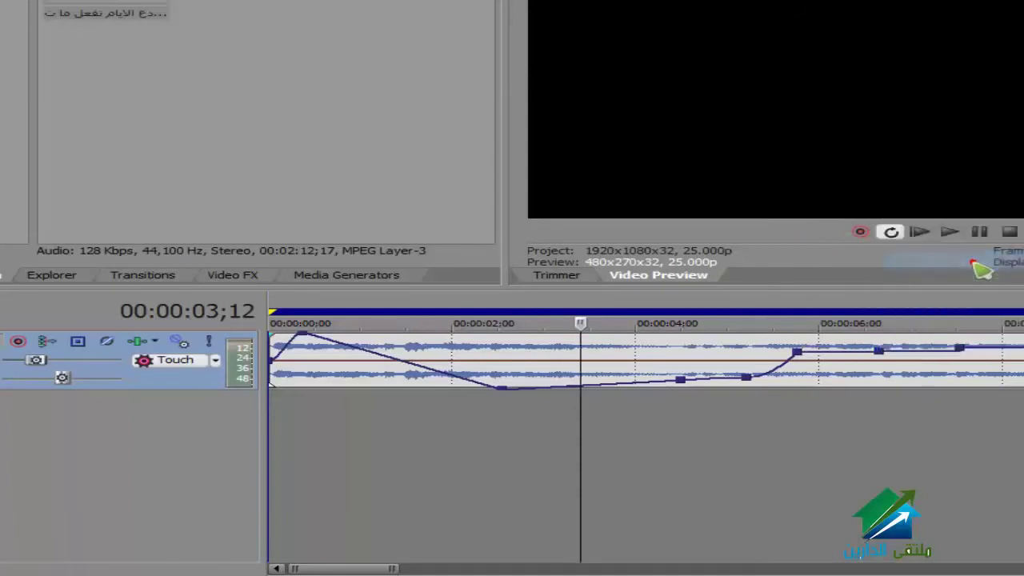
# Flip all points of the volume envelope and thin all of its points.
pyautogui.rightClick(805, 355)
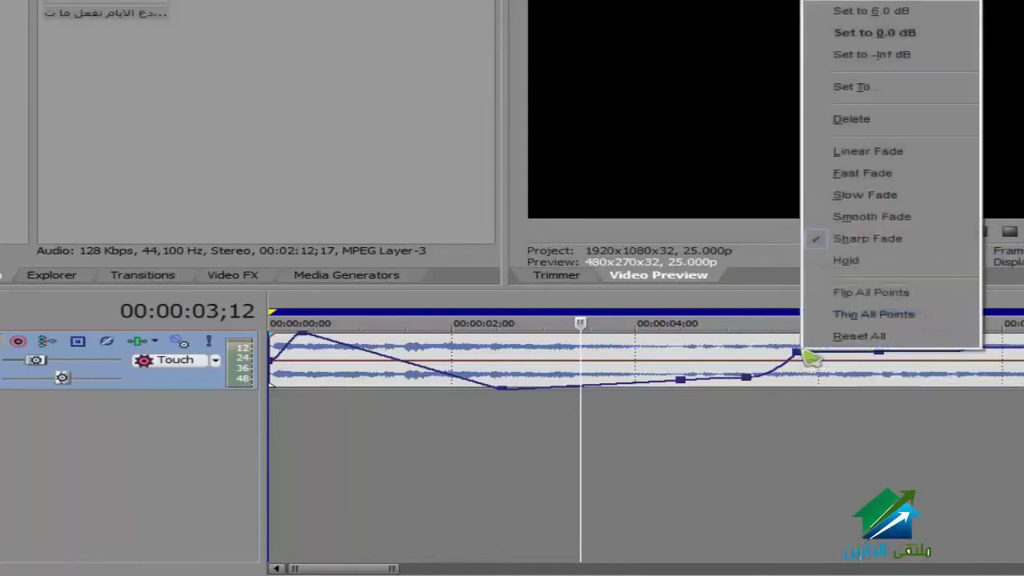
pyautogui.click(940, 296)
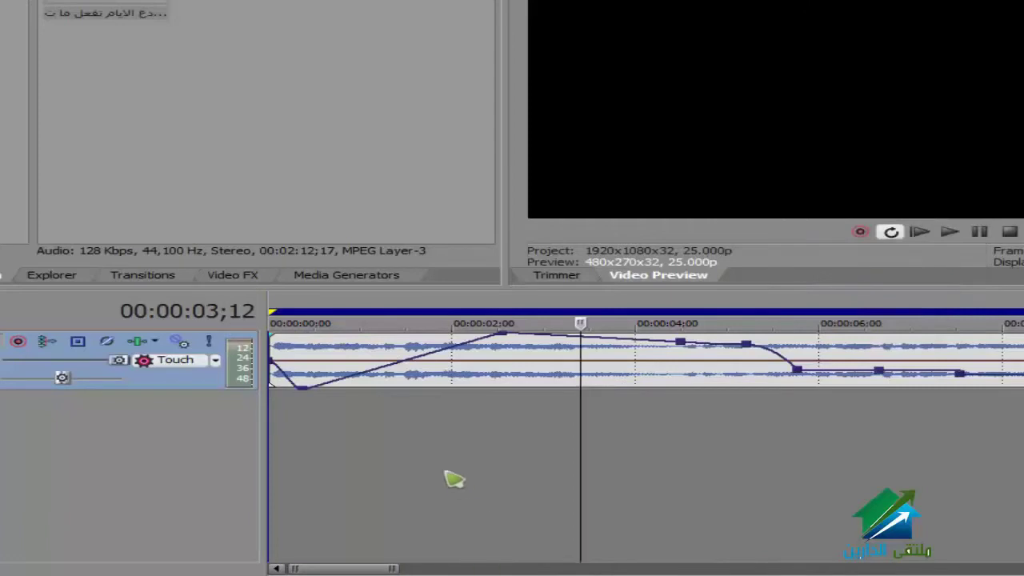
pyautogui.scroll(-6, 480, 496)
pyautogui.scroll(2, 800, 460)
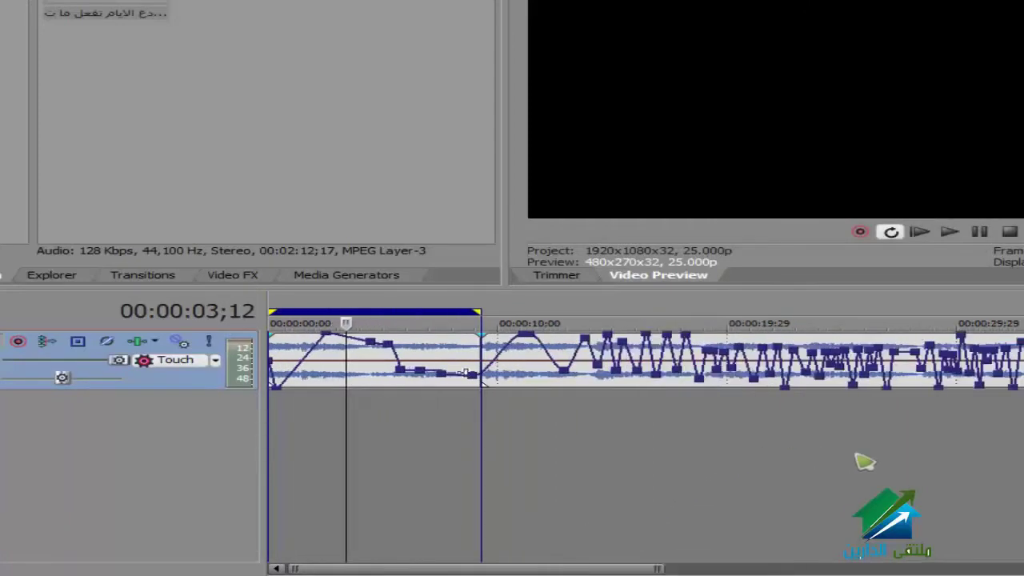
pyautogui.scroll(3, 795, 472)
pyautogui.rightClick(481, 349)
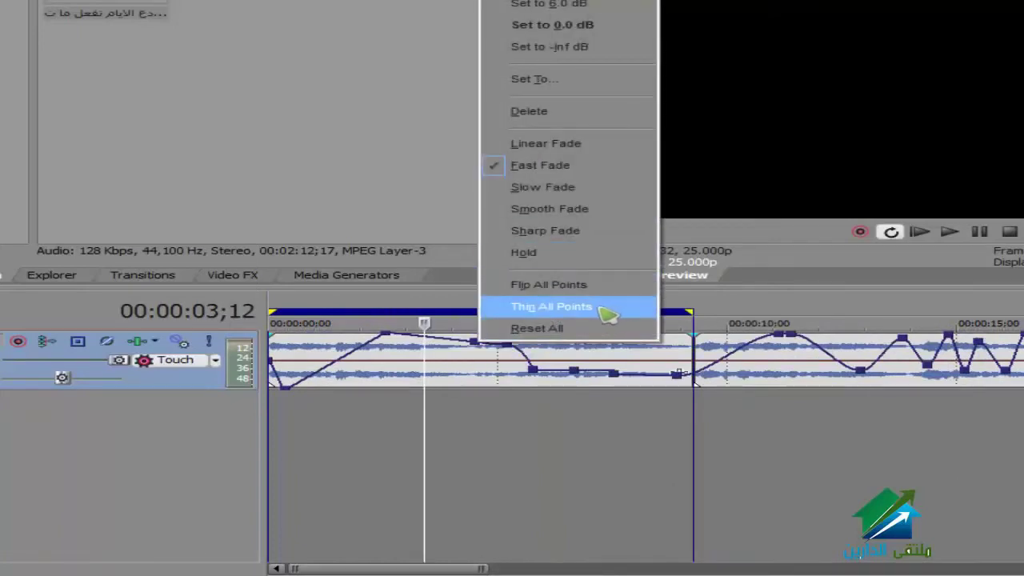
pyautogui.click(615, 309)
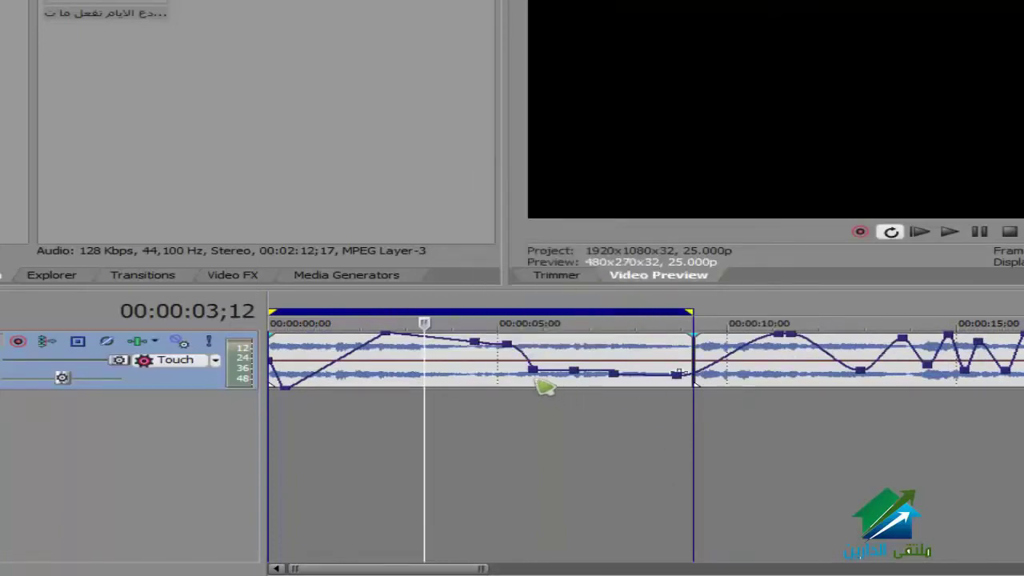
pyautogui.rightClick(534, 369)
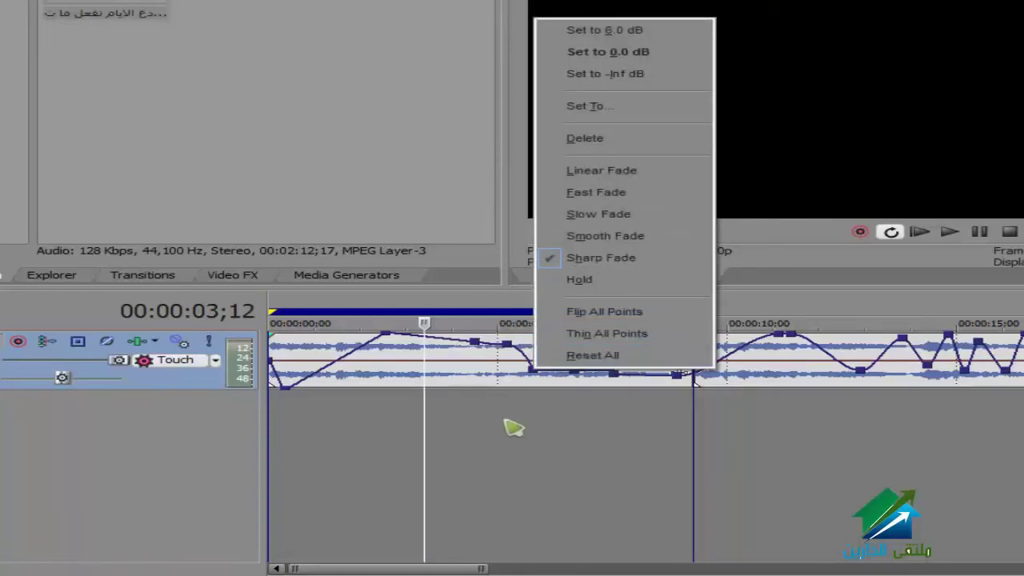
pyautogui.click(340, 424)
pyautogui.click(340, 413)
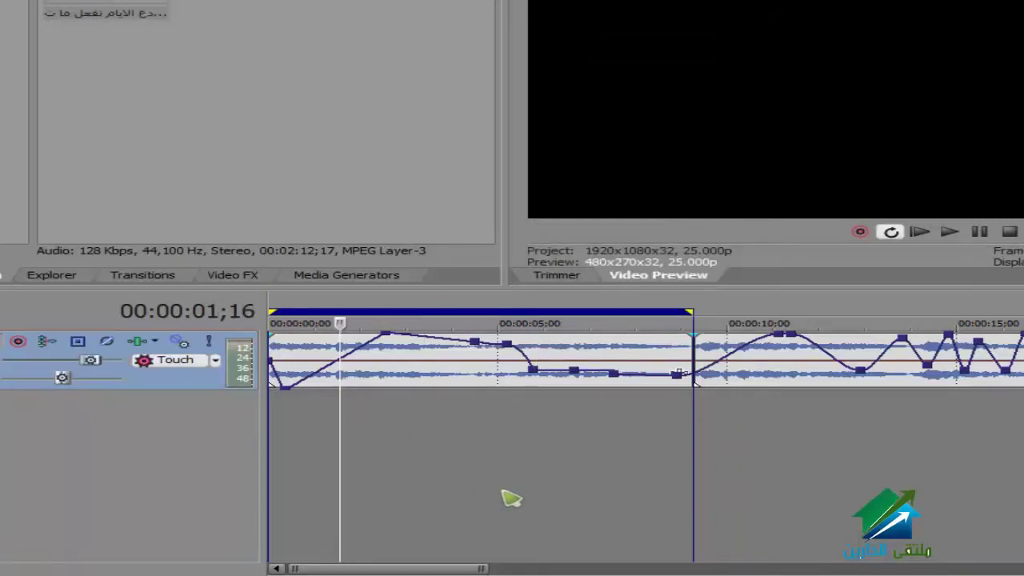
# Add volume envelope points at about 10.2, 3.5 and 0.9 seconds and shift their levels.
pyautogui.click(738, 349)
pyautogui.doubleClick(733, 357)
pyautogui.moveTo(733, 357)
pyautogui.mouseDown()
pyautogui.moveTo(743, 349)
pyautogui.moveTo(744, 377)
pyautogui.moveTo(738, 361)
pyautogui.mouseUp()
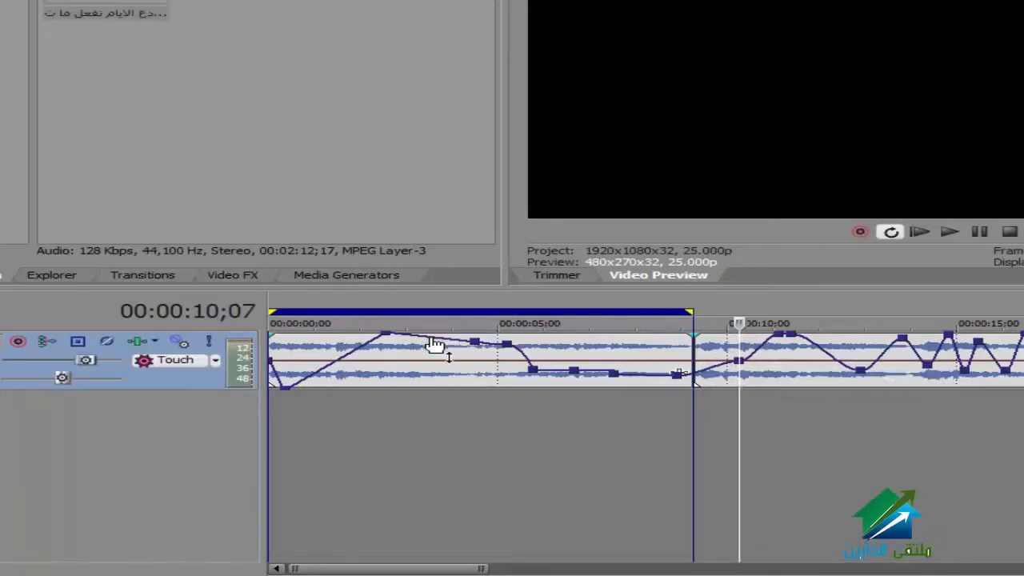
pyautogui.doubleClick(426, 336)
pyautogui.moveTo(425, 345); pyautogui.dragTo(309, 348)
pyautogui.doubleClick(337, 359)
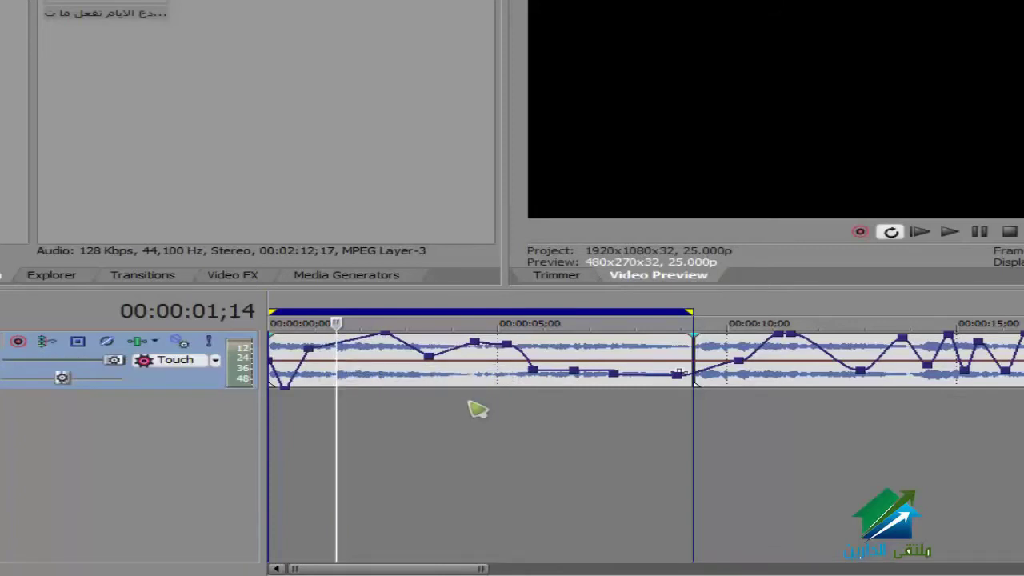
# Reset all points of the track's volume envelope.
pyautogui.rightClick(542, 373)
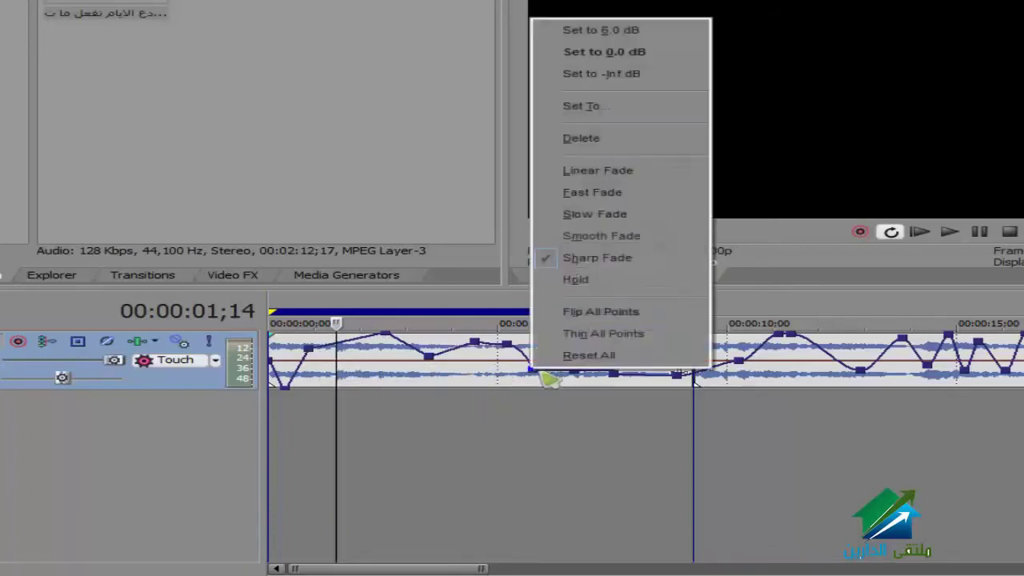
pyautogui.click(596, 356)
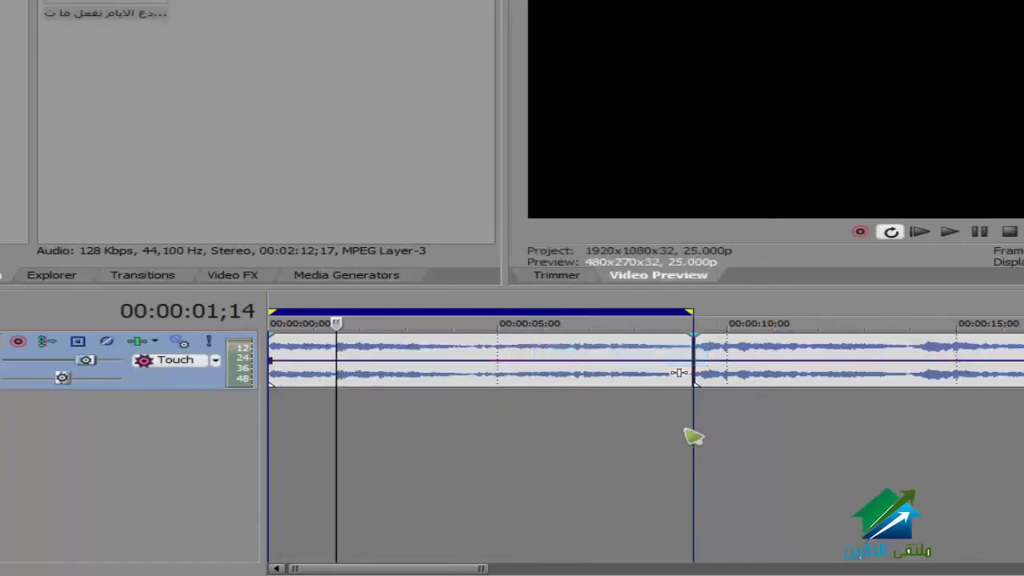
# Raise the volume line slightly and add points at about 4.8, 6.5 and 8.7 seconds, lowering the last two to about -5 dB.
pyautogui.moveTo(544, 373)
pyautogui.mouseDown()
pyautogui.moveTo(553, 348)
pyautogui.moveTo(564, 372)
pyautogui.mouseUp()
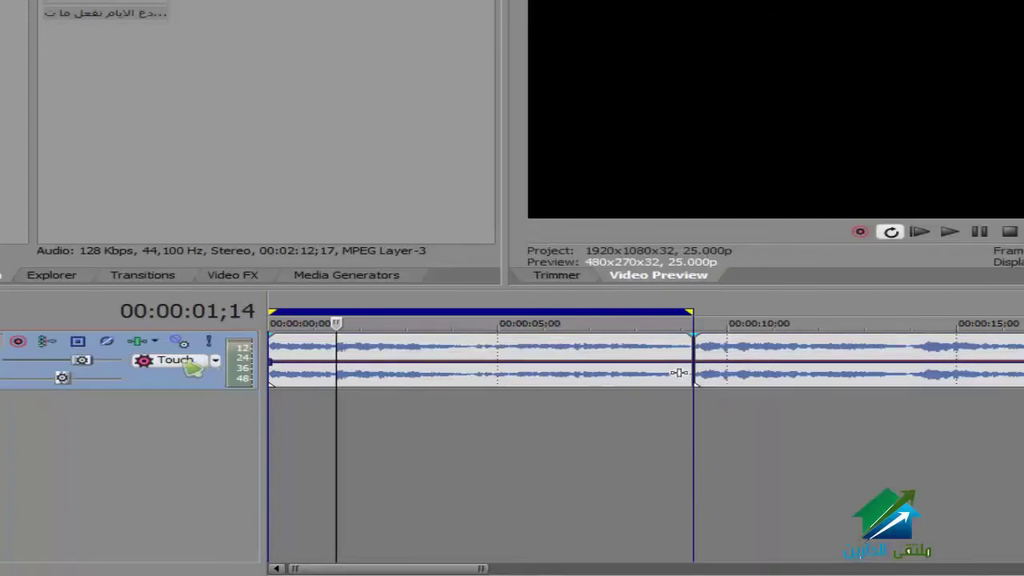
pyautogui.moveTo(476, 362); pyautogui.dragTo(492, 359)
pyautogui.doubleClick(492, 357)
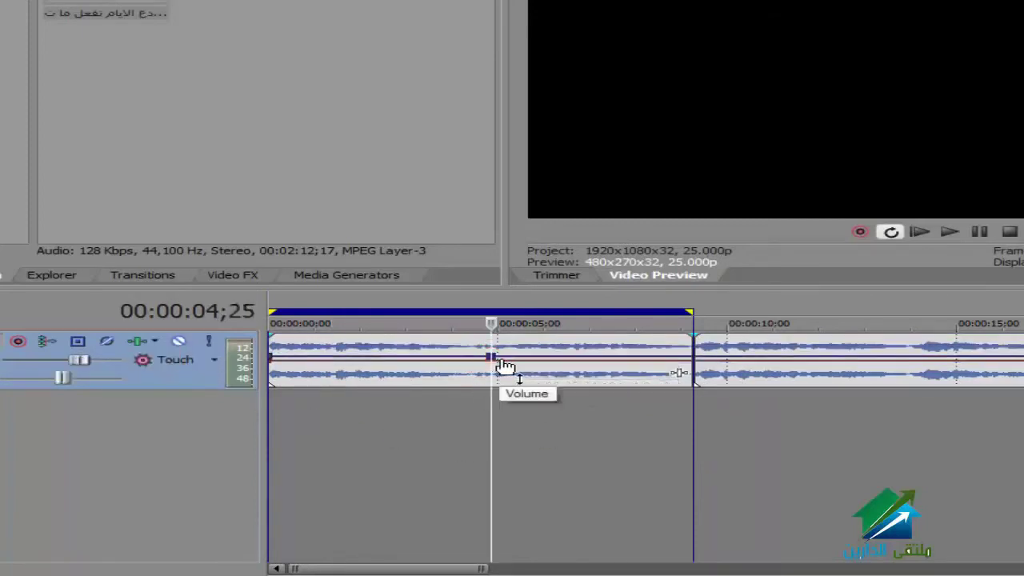
pyautogui.doubleClick(567, 358)
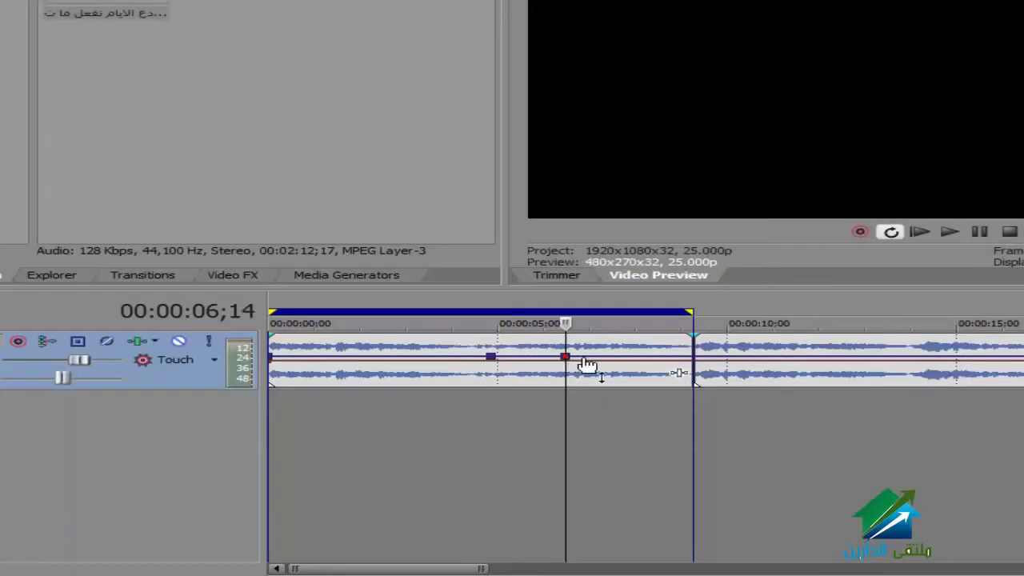
pyautogui.doubleClick(668, 358)
pyautogui.moveTo(668, 359); pyautogui.dragTo(667, 374)
pyautogui.moveTo(565, 362); pyautogui.dragTo(566, 370)
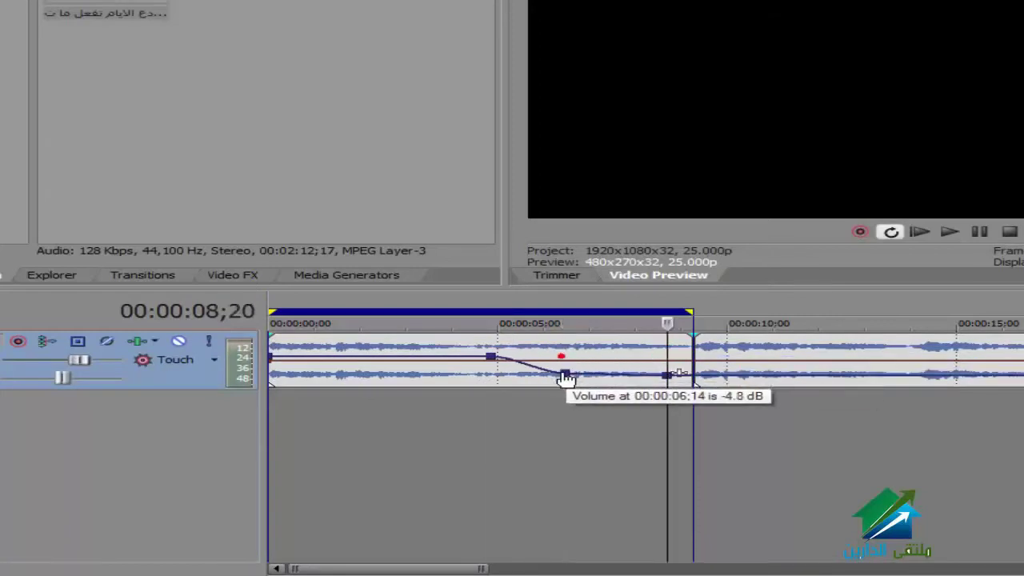
# Raise the volume point near 4.8 seconds, add another at 00:00:02;11 and move that one to about 1.8 seconds.
pyautogui.moveTo(491, 356)
pyautogui.mouseDown()
pyautogui.moveTo(498, 350)
pyautogui.moveTo(480, 350)
pyautogui.mouseUp()
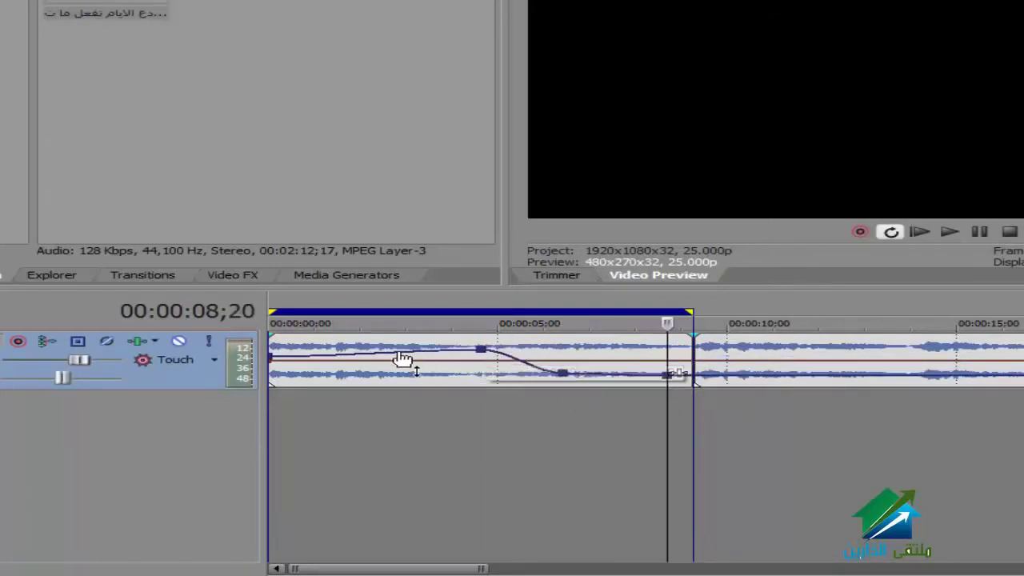
pyautogui.doubleClick(379, 352)
pyautogui.moveTo(378, 352); pyautogui.dragTo(381, 369)
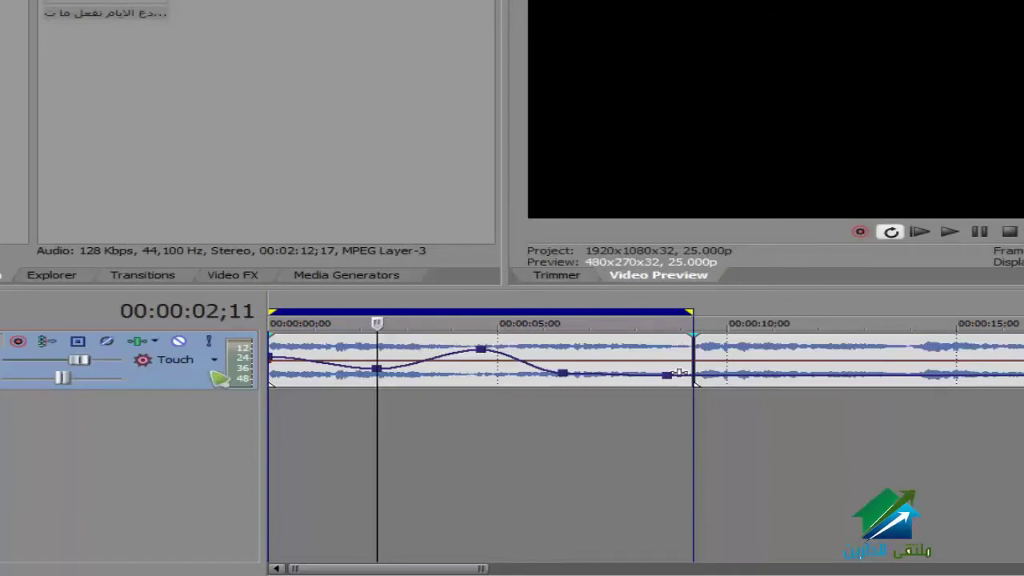
pyautogui.click(378, 323)
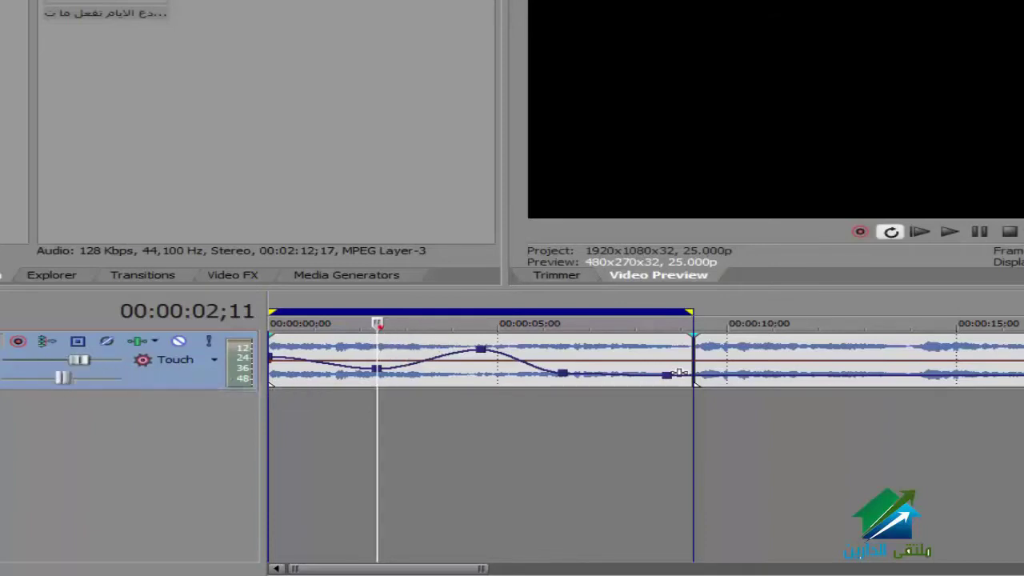
pyautogui.click(424, 412)
pyautogui.moveTo(375, 371); pyautogui.dragTo(351, 358)
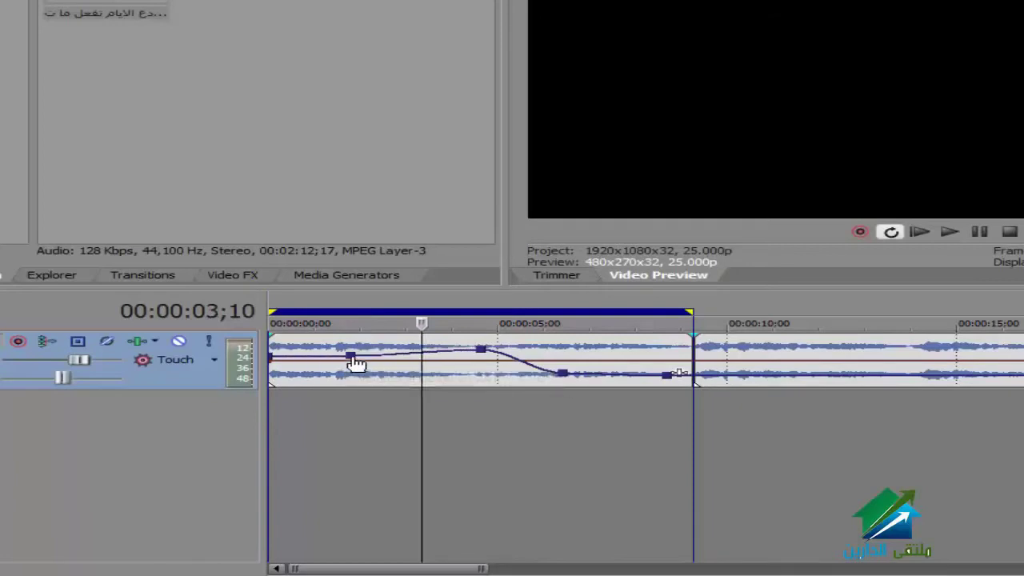
# Clear the reshaped volume envelope by resetting all points and return the cursor to the project start.
pyautogui.rightClick(351, 359)
pyautogui.click(388, 346)
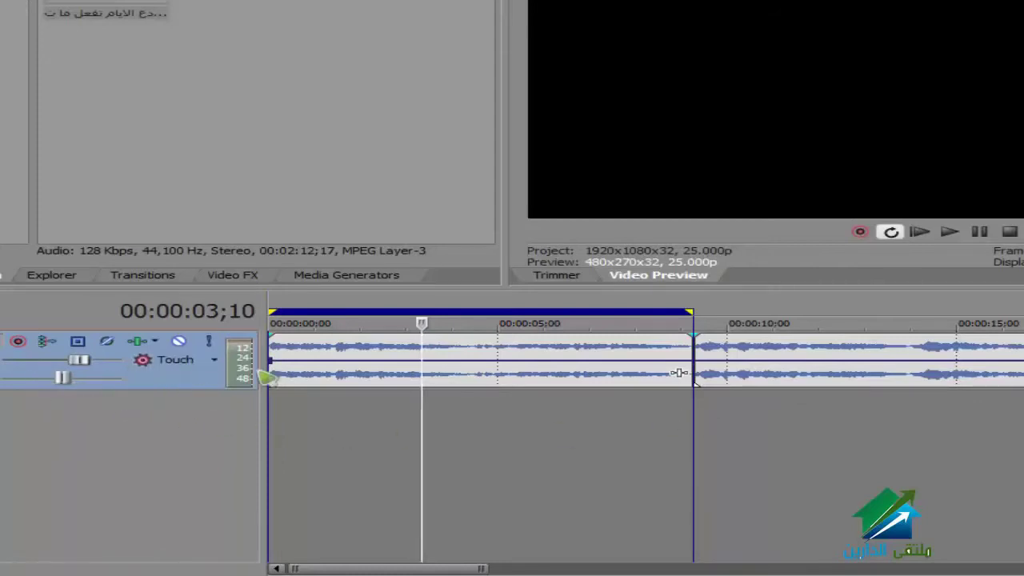
pyautogui.hotkey('ctrl', 'Home')
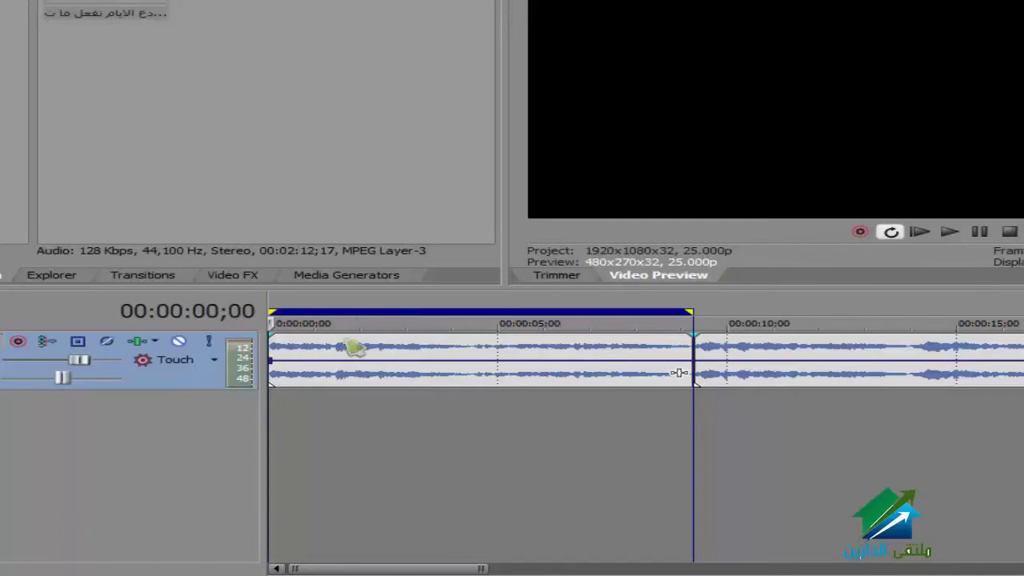
# Show the track's automation controls and turn off loop playback, keeping the cursor at the start.
pyautogui.click(160, 359)
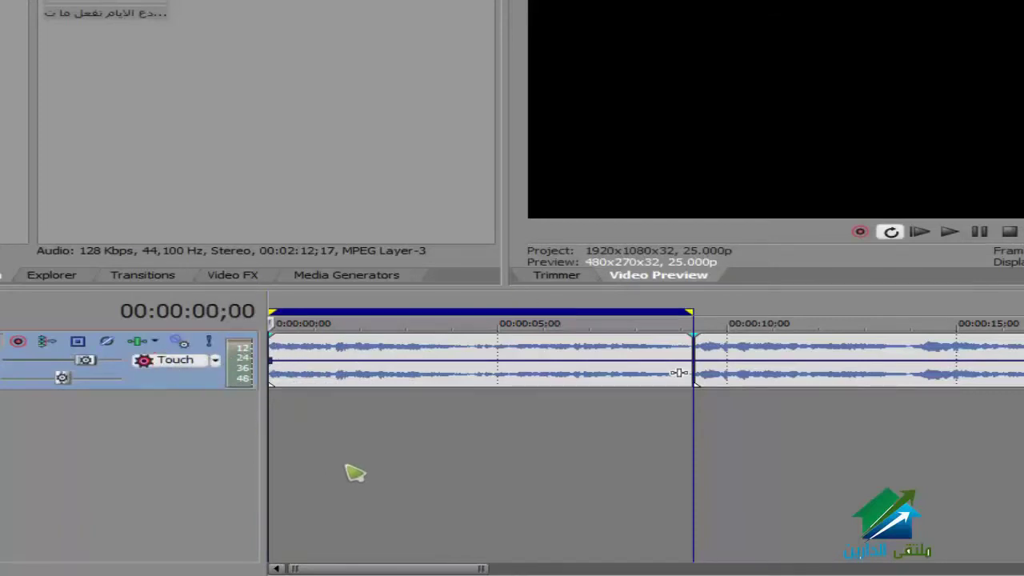
pyautogui.click(897, 233)
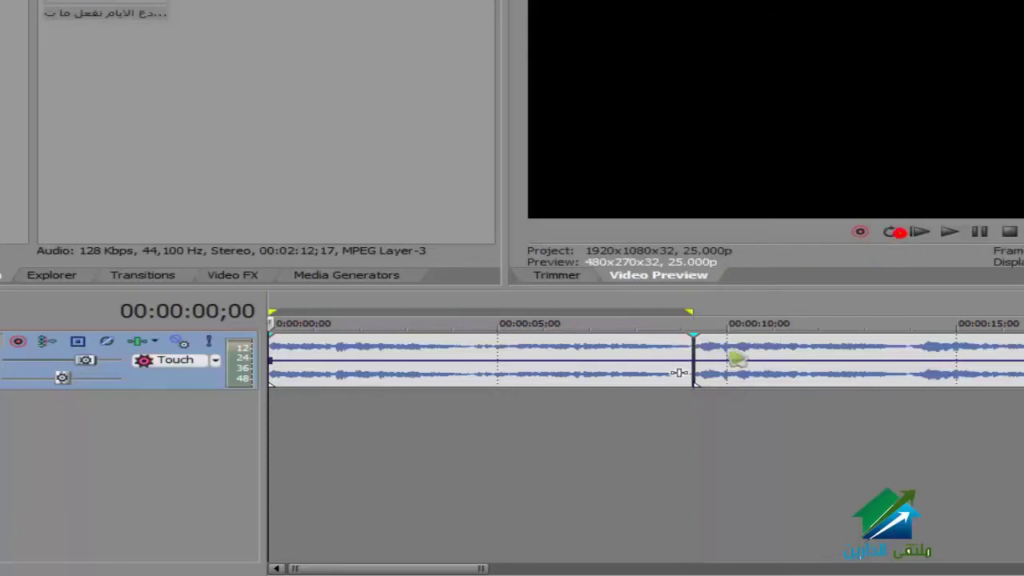
pyautogui.click(276, 446)
pyautogui.click(1010, 232)
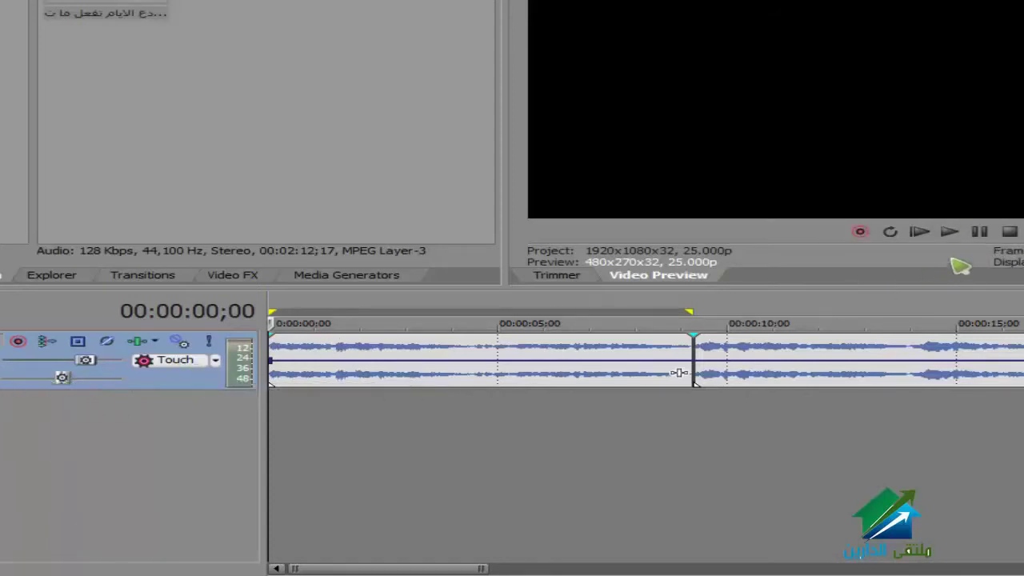
# Record pan automation in Touch mode during playback by moving the pan fully left and back to centre, and return the cursor to the start.
pyautogui.click(950, 232)
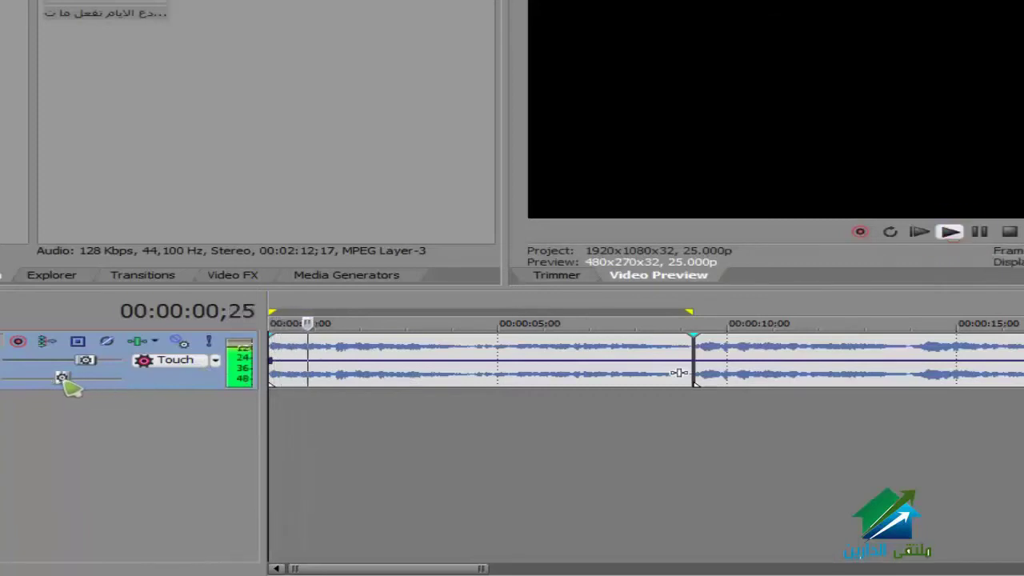
pyautogui.moveTo(64, 381); pyautogui.dragTo(4, 377)
pyautogui.moveTo(8, 377); pyautogui.dragTo(62, 377)
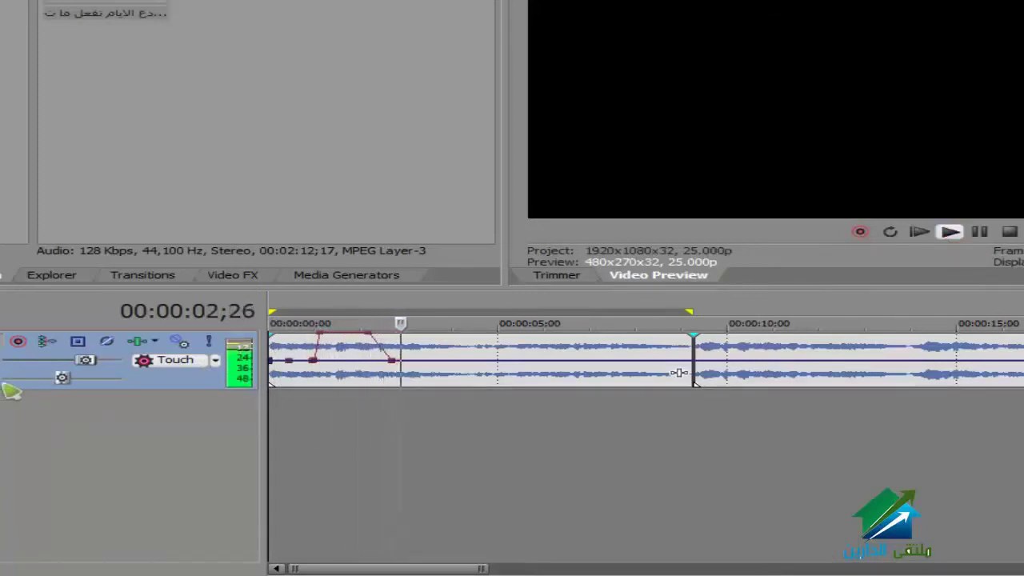
pyautogui.click(979, 231)
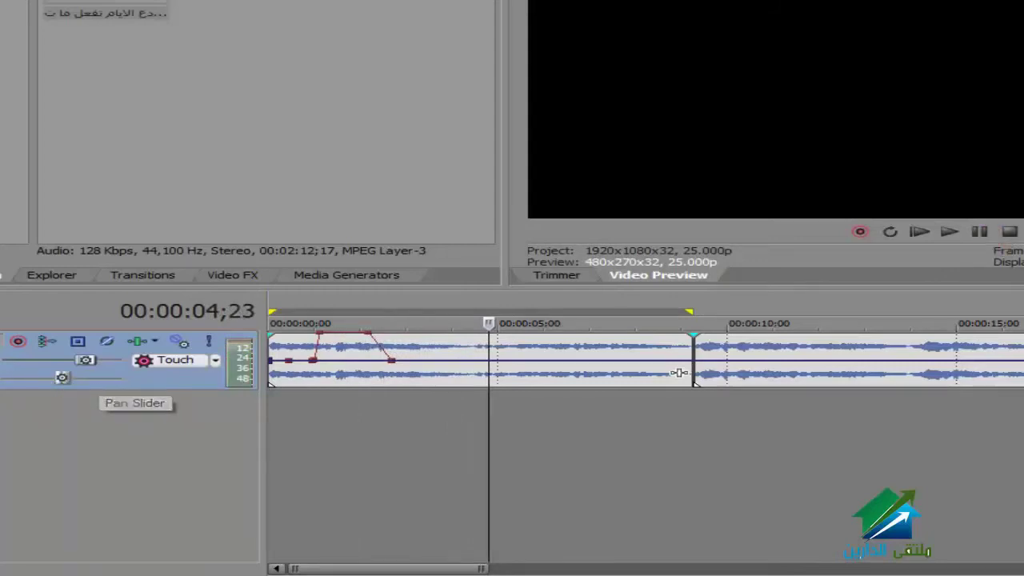
pyautogui.press('Home')
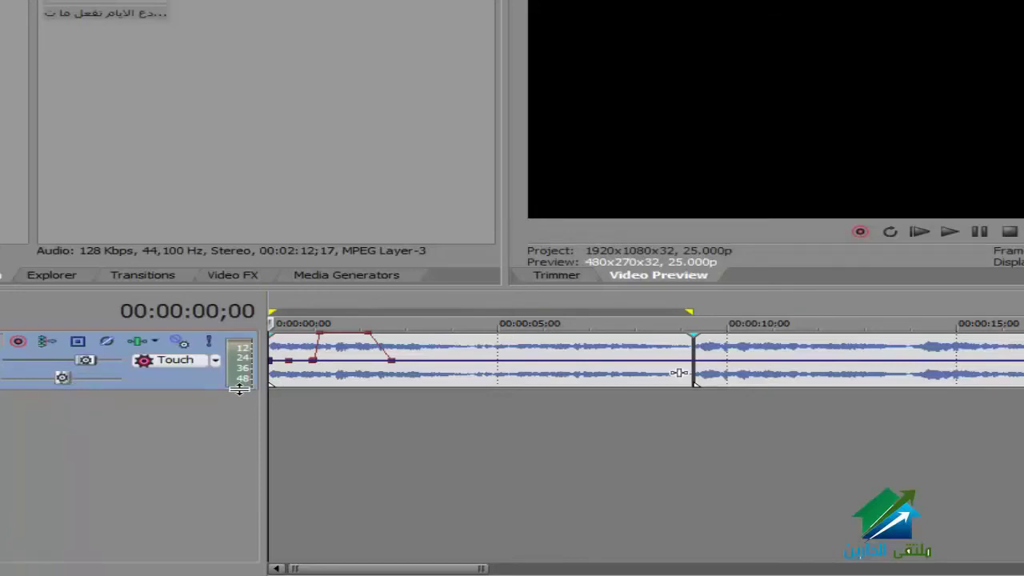
# Play back the recorded pan automation over the opening seconds, including in reverse, to check how the pan slider follows it.
pyautogui.press('space')
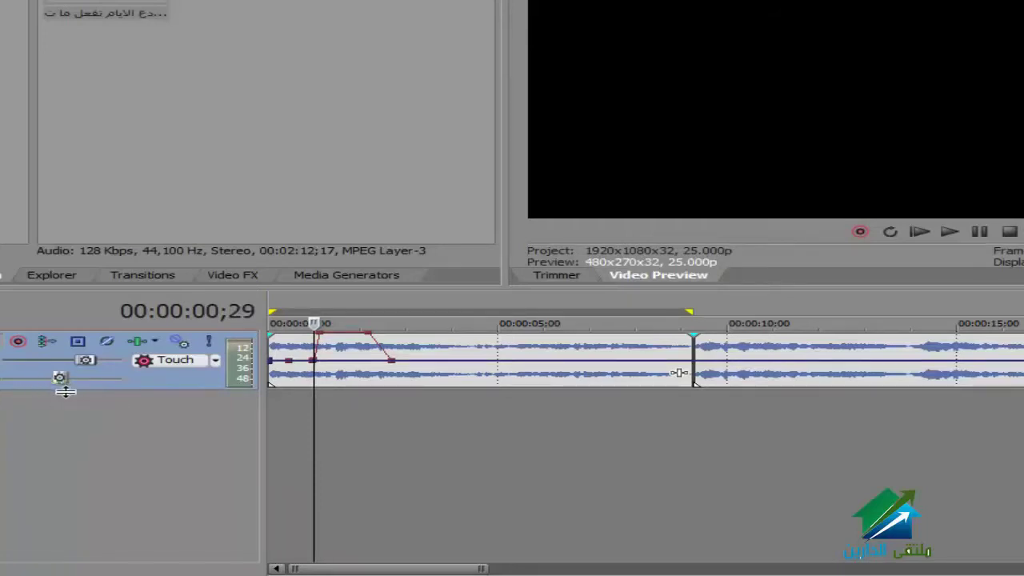
pyautogui.press('space')
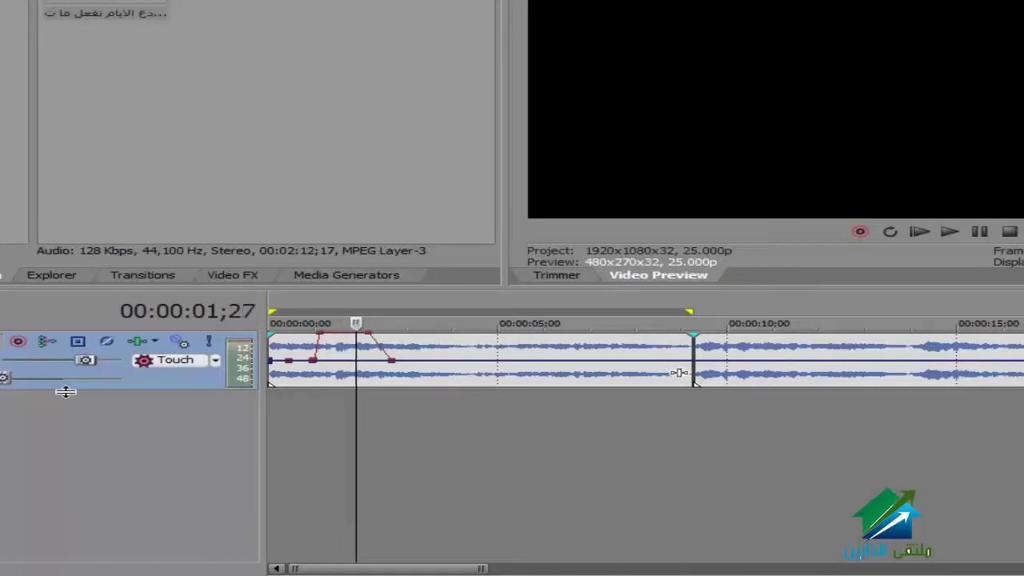
pyautogui.press('j')
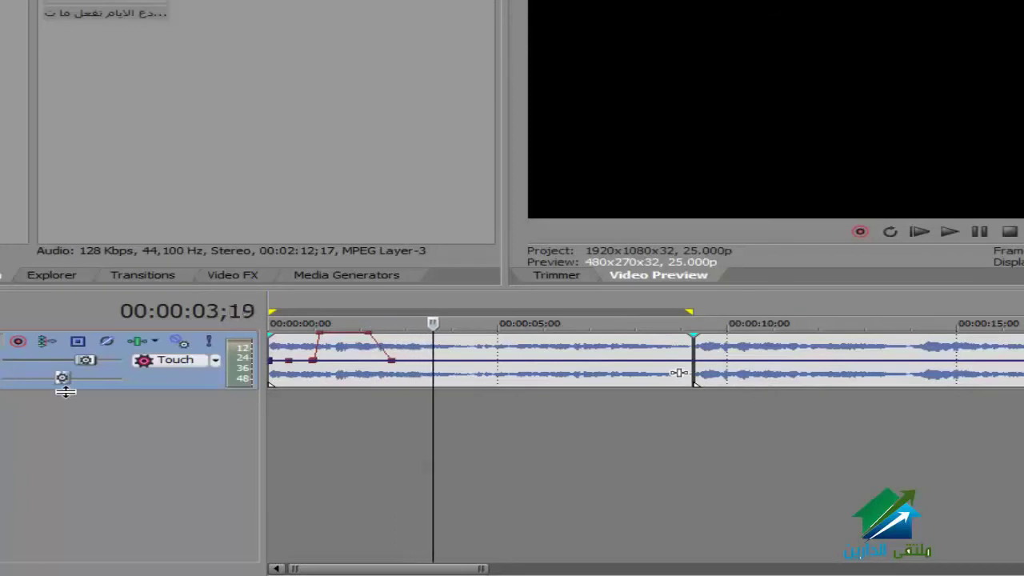
pyautogui.press('j')
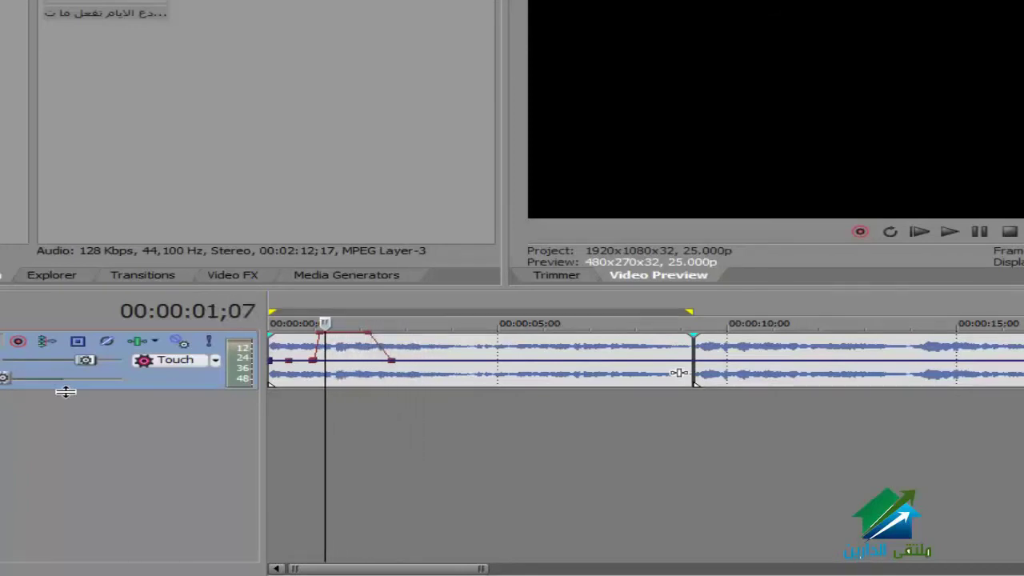
# Raise the track's volume line slightly and add pan points at about 00:00:04;14, 00:00:06;12 and 00:00:08;17.
pyautogui.moveTo(464, 360); pyautogui.dragTo(486, 344)
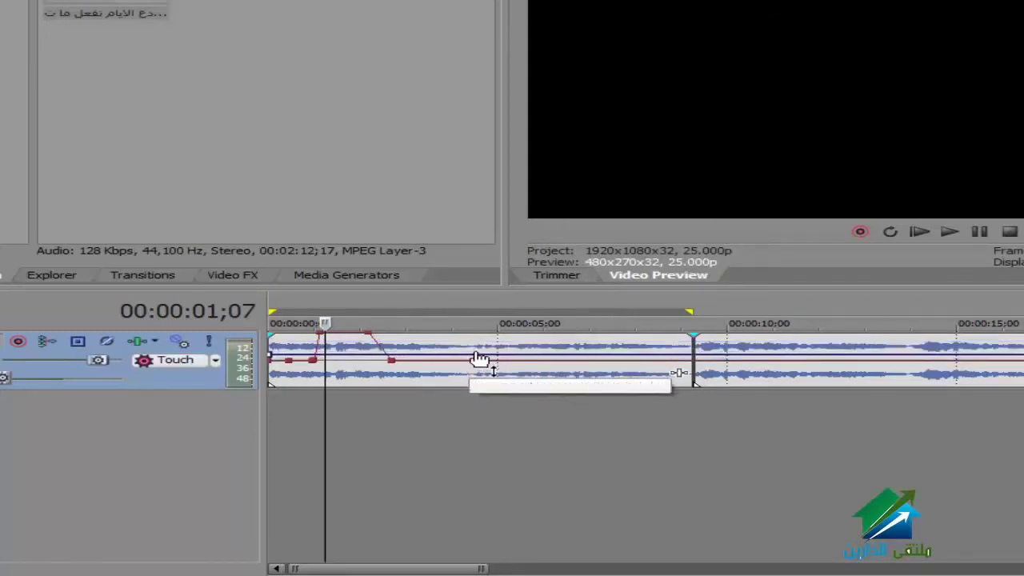
pyautogui.moveTo(474, 361); pyautogui.dragTo(576, 362)
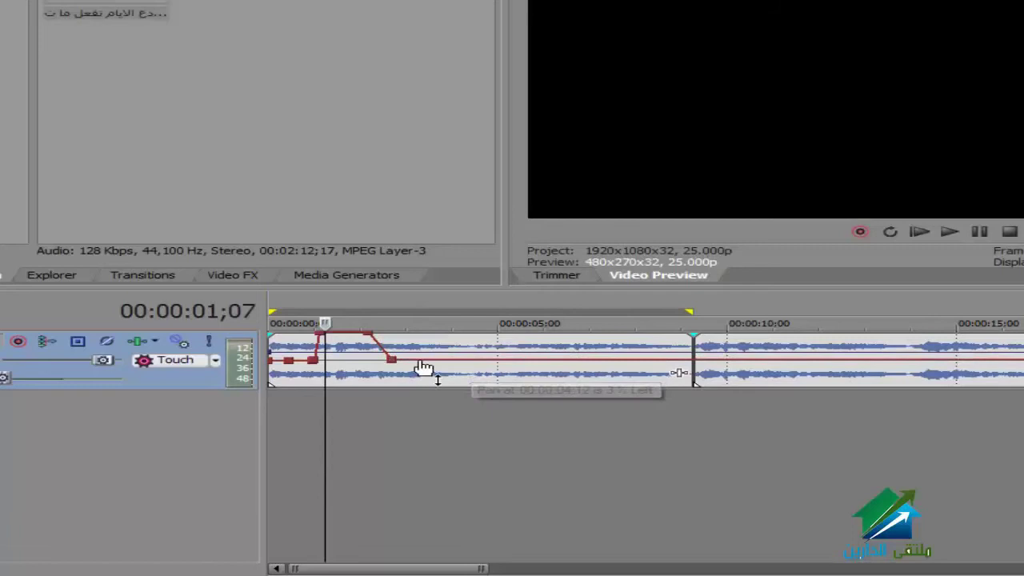
pyautogui.doubleClick(474, 360)
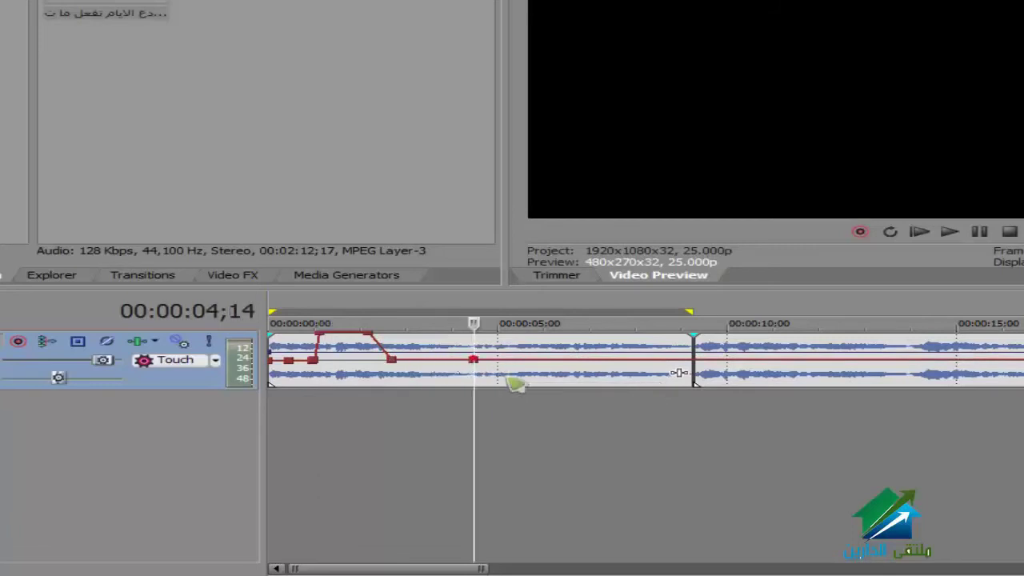
pyautogui.doubleClick(562, 360)
pyautogui.click(562, 360)
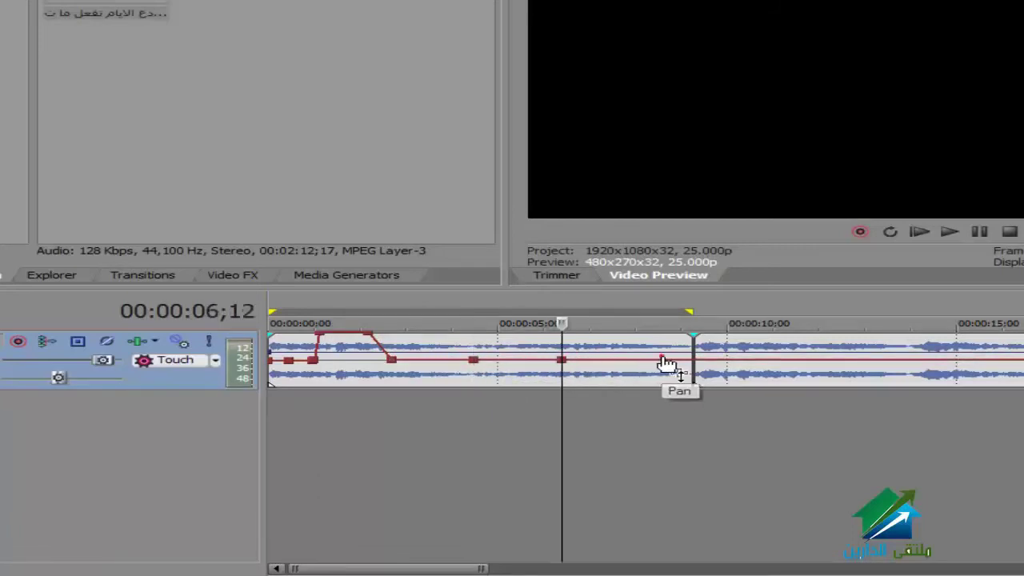
pyautogui.doubleClick(662, 360)
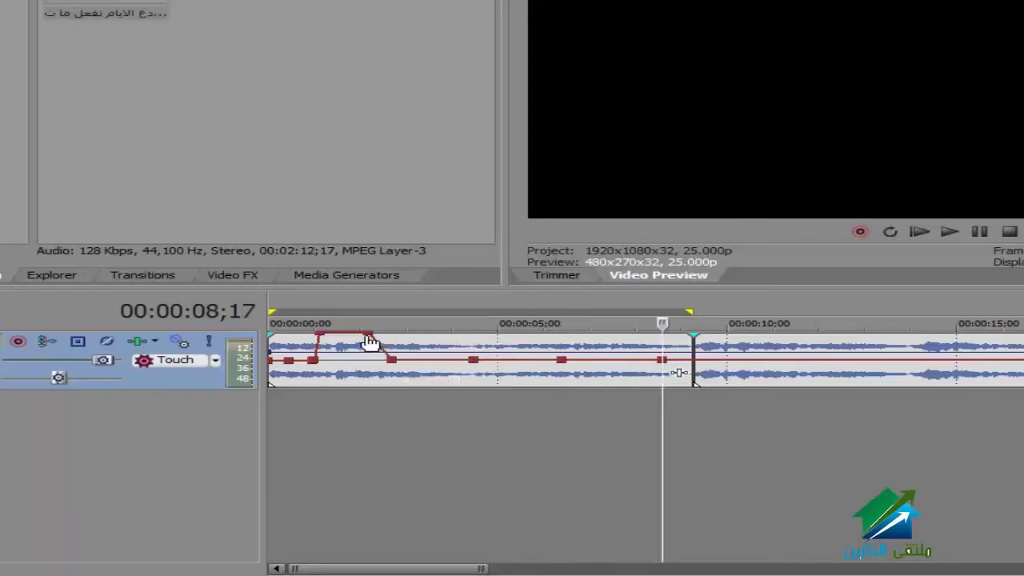
# Reshape the recorded pan points in the first three seconds and lower the added points after them to 100% right.
pyautogui.click(310, 358)
pyautogui.moveTo(311, 358); pyautogui.dragTo(419, 352)
pyautogui.moveTo(323, 336); pyautogui.dragTo(410, 336)
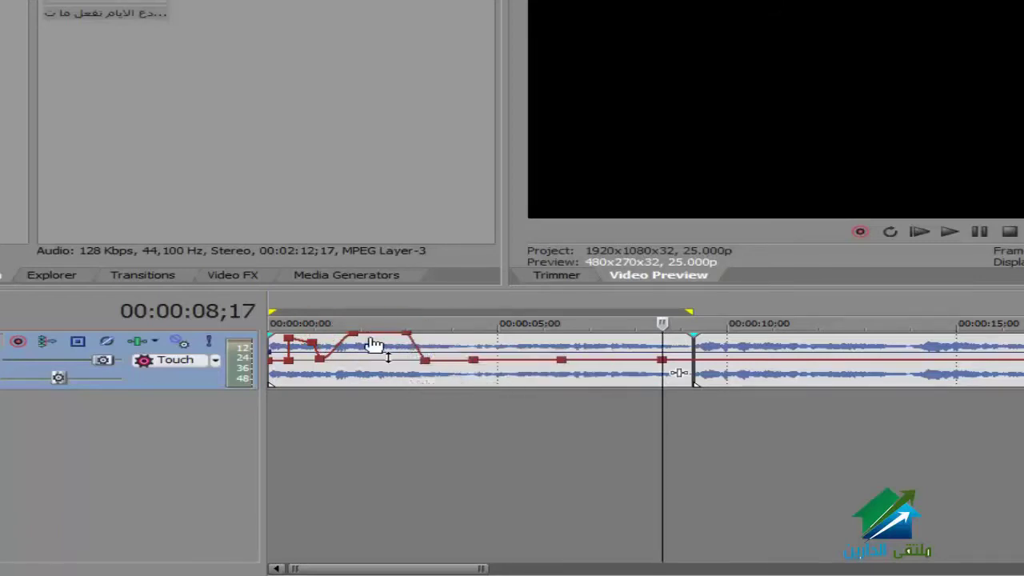
pyautogui.moveTo(469, 360); pyautogui.dragTo(472, 421)
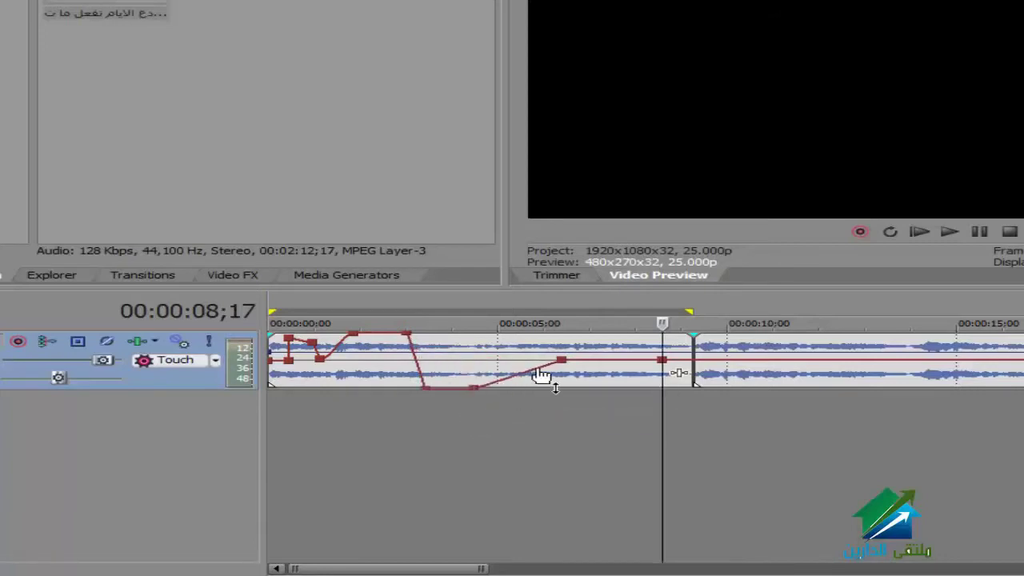
pyautogui.moveTo(562, 360); pyautogui.dragTo(590, 418)
pyautogui.moveTo(666, 366); pyautogui.dragTo(679, 429)
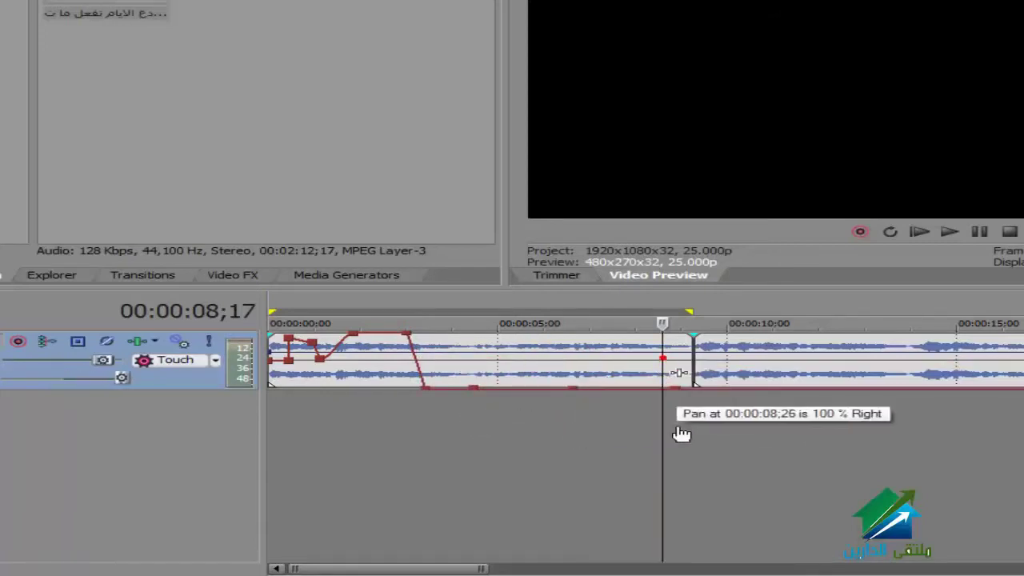
# Spread the middle pan points into a gradual left-to-right slope, about 77% right at 00:00:07;03, and return the cursor to the start.
pyautogui.moveTo(474, 387); pyautogui.dragTo(574, 393)
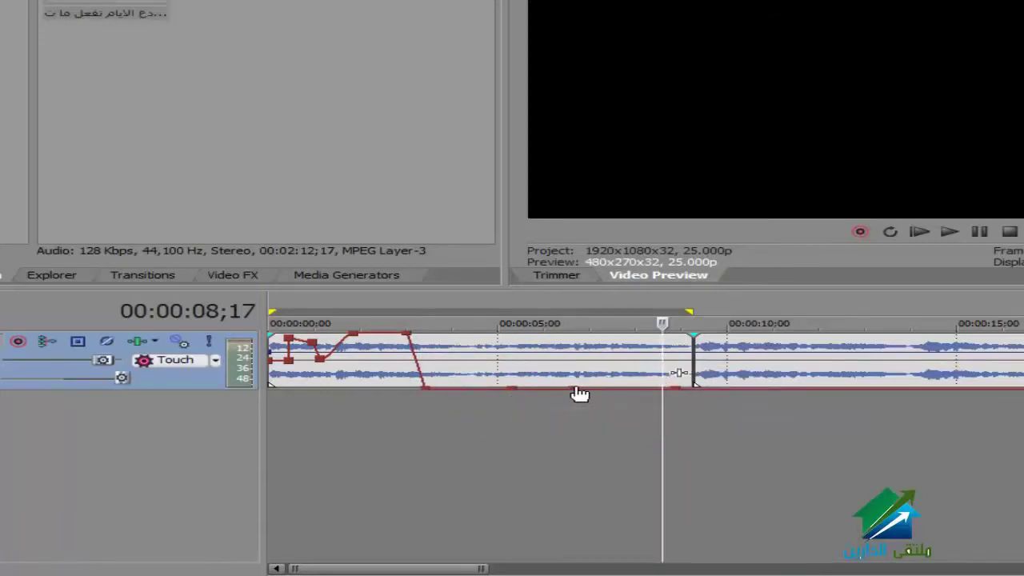
pyautogui.click(574, 390)
pyautogui.moveTo(425, 389); pyautogui.dragTo(528, 373)
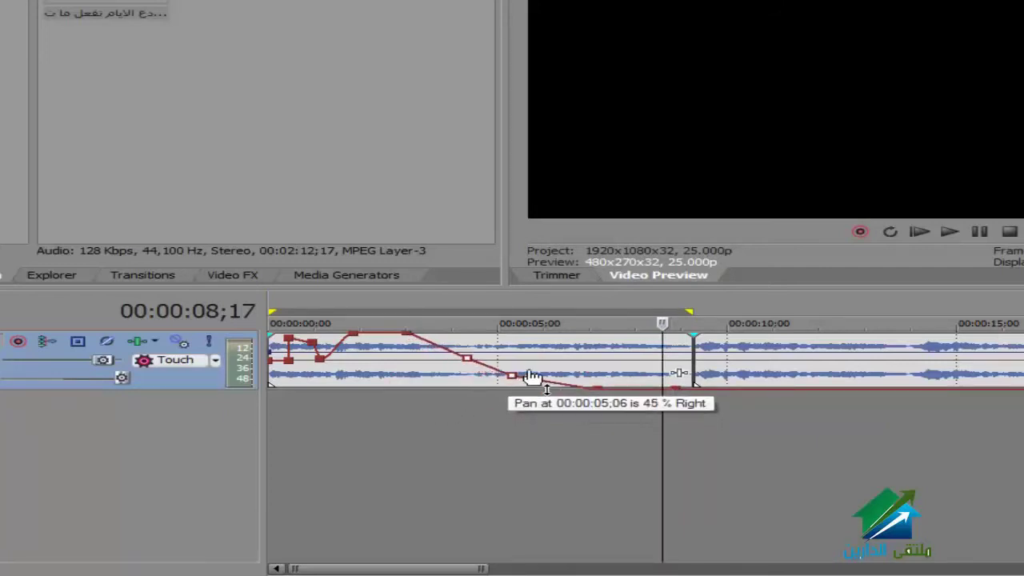
pyautogui.moveTo(599, 392); pyautogui.dragTo(606, 387)
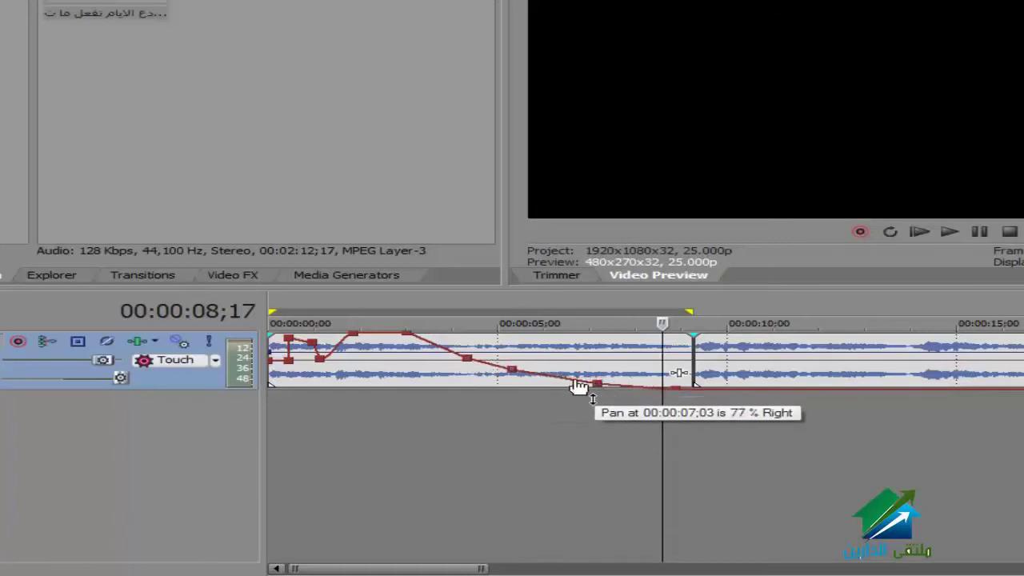
pyautogui.click(469, 361)
pyautogui.moveTo(406, 341); pyautogui.dragTo(423, 334)
pyautogui.hotkey('ctrl', 'Home')
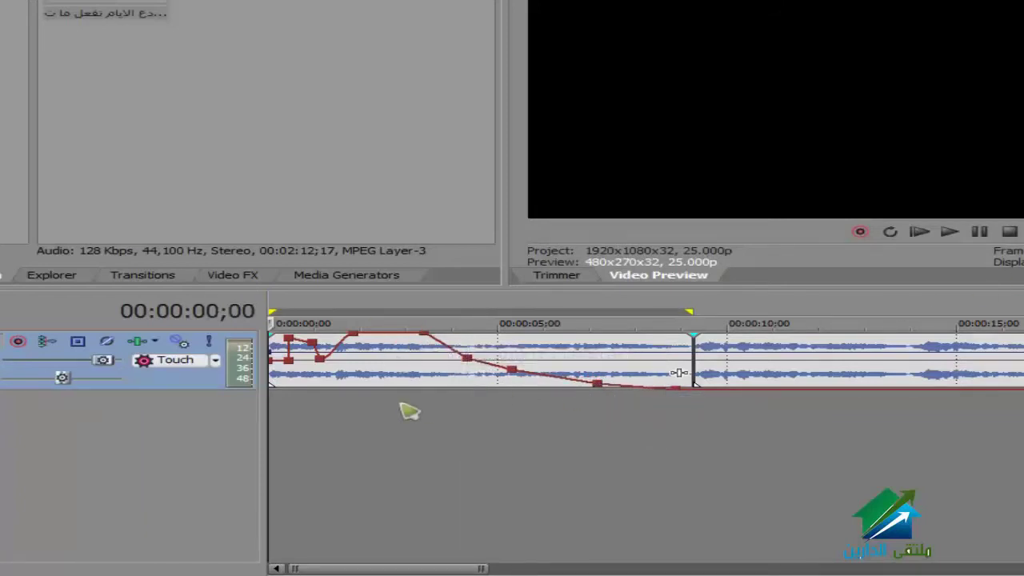
# Select the first clip, play it with loop playback on to hear the pan changes, and return to the start.
pyautogui.keyDown('shift'); pyautogui.click(690, 414); pyautogui.keyUp('shift')
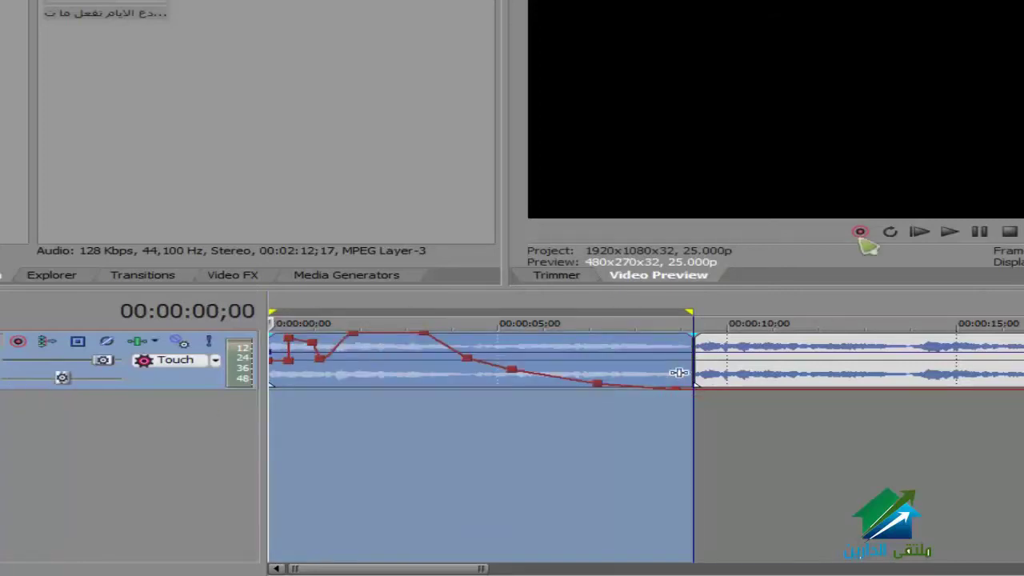
pyautogui.click(891, 231)
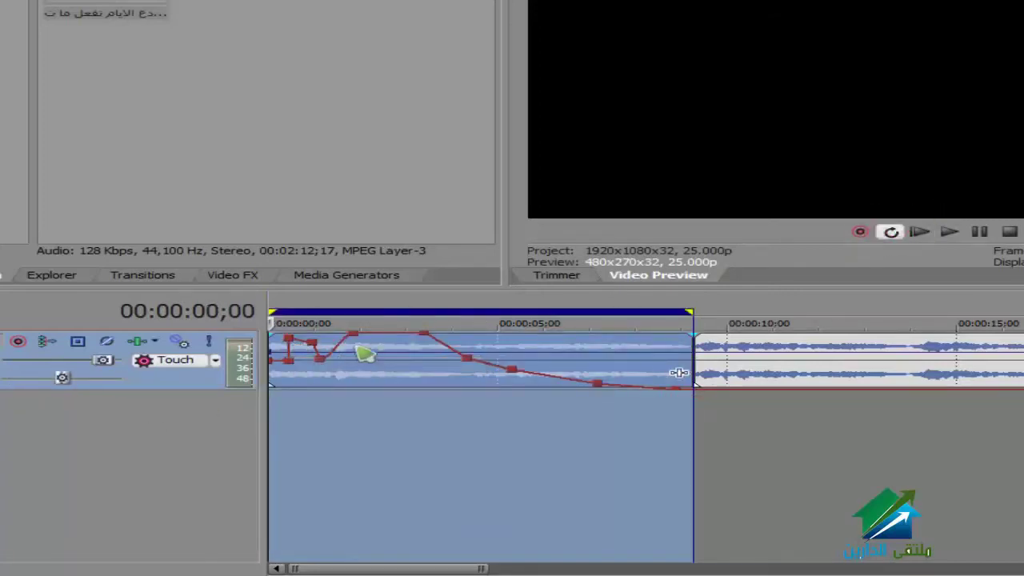
pyautogui.click(949, 231)
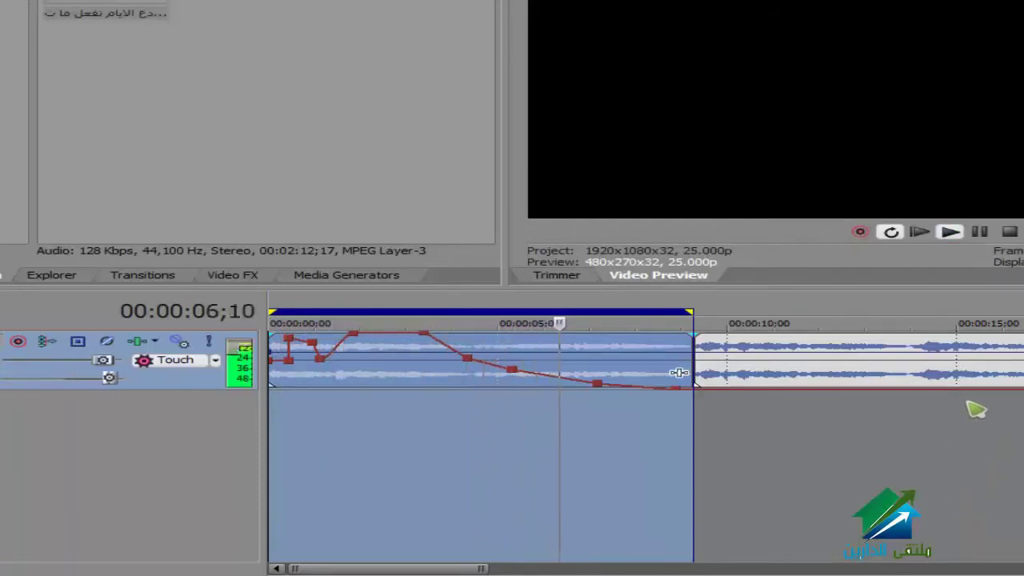
pyautogui.click(982, 231)
pyautogui.hotkey('ctrl', 'Home')
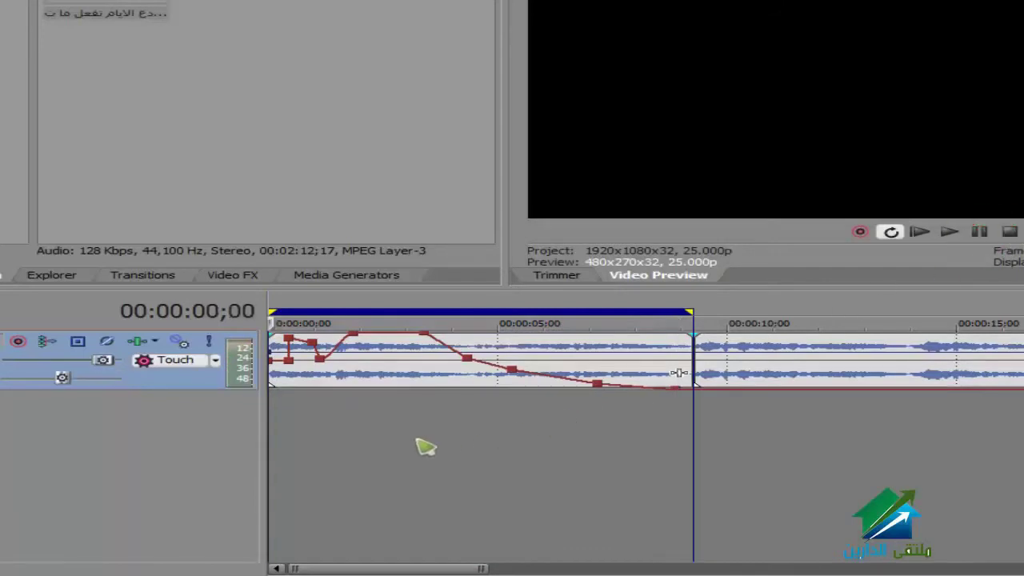
# Reset all points of the pan envelope and turn off loop playback.
pyautogui.rightClick(748, 395)
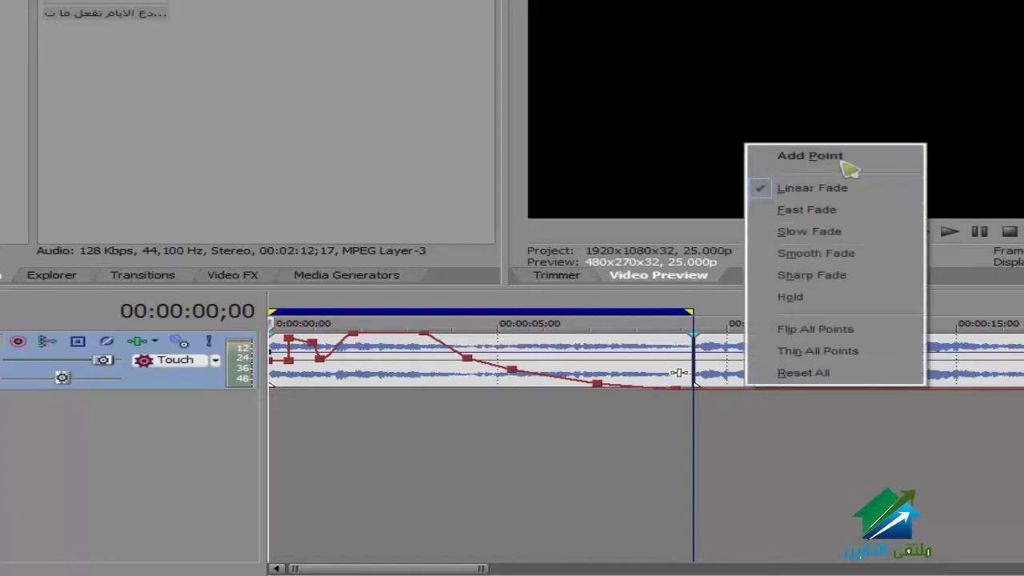
pyautogui.click(826, 375)
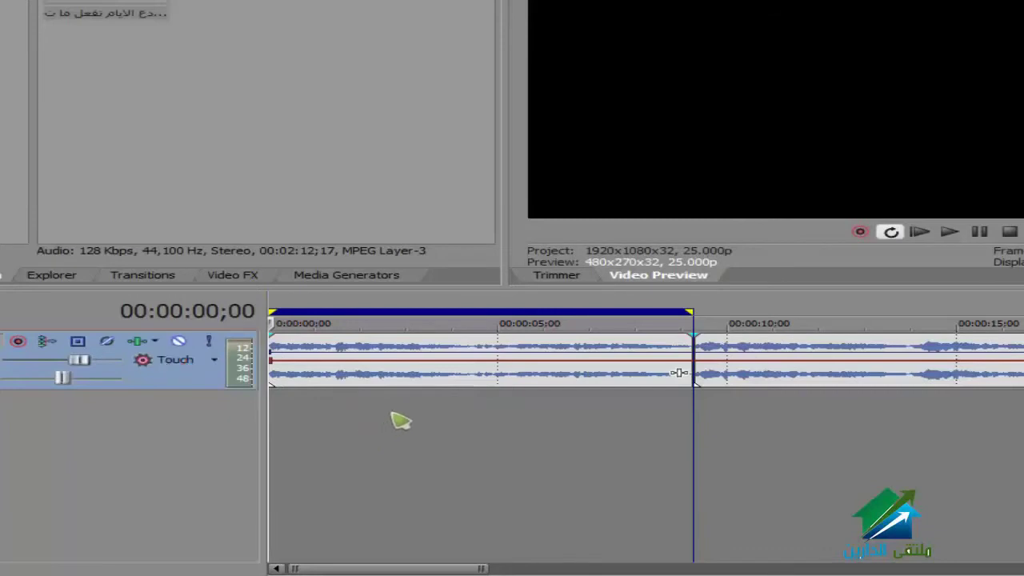
pyautogui.click(891, 232)
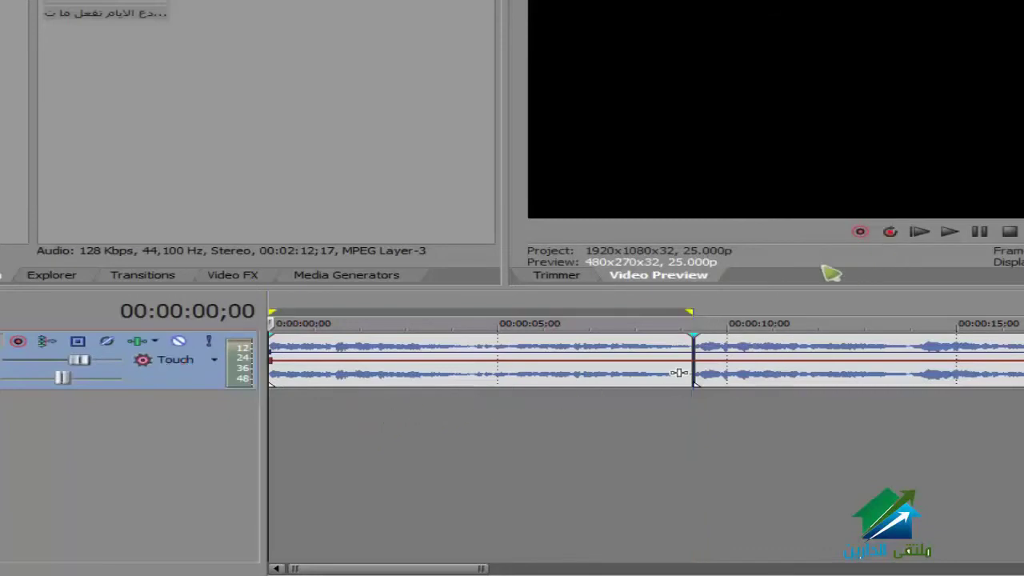
pyautogui.click(504, 432)
pyautogui.click(693, 423)
pyautogui.click(853, 427)
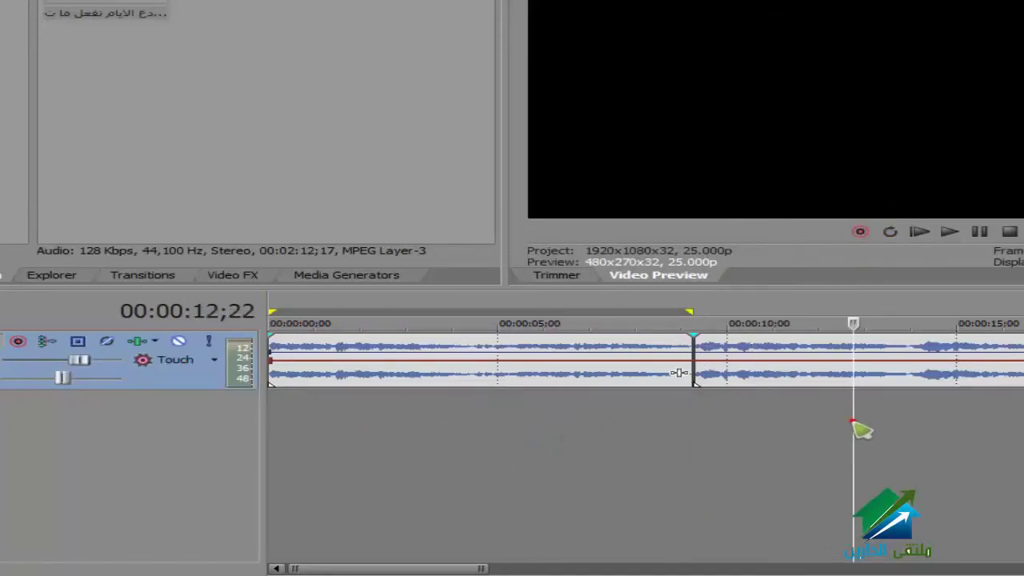
pyautogui.click(525, 423)
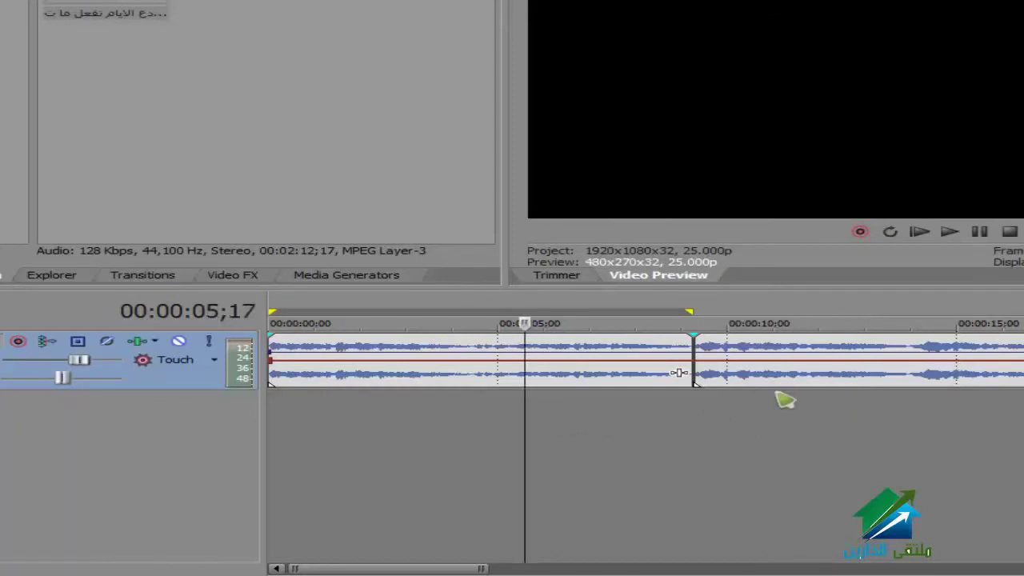
pyautogui.click(1009, 232)
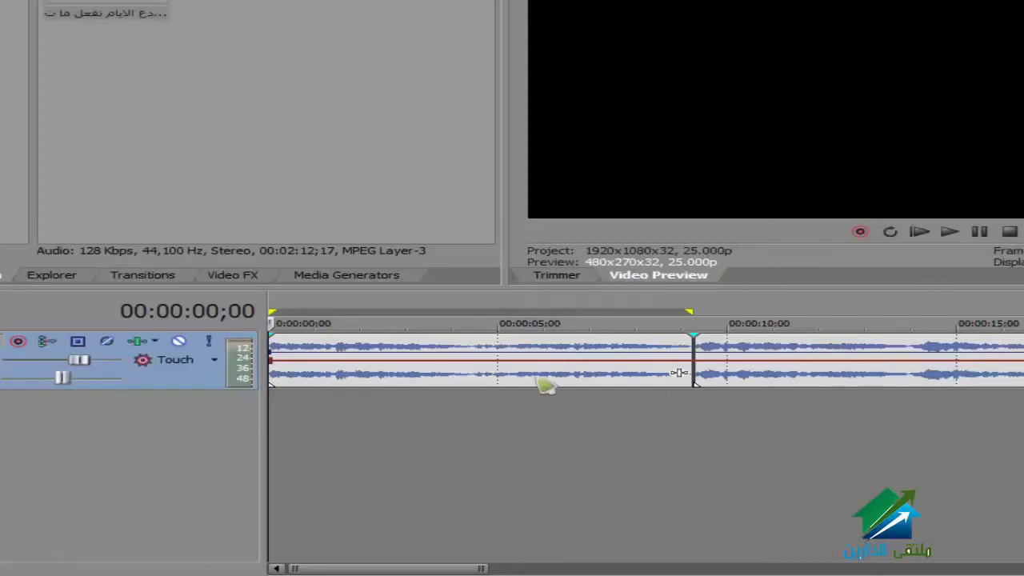
# Extend the end of the loop region to about 12 seconds and place the cursor at 00:00:05;16.
pyautogui.moveTo(725, 309); pyautogui.dragTo(804, 309)
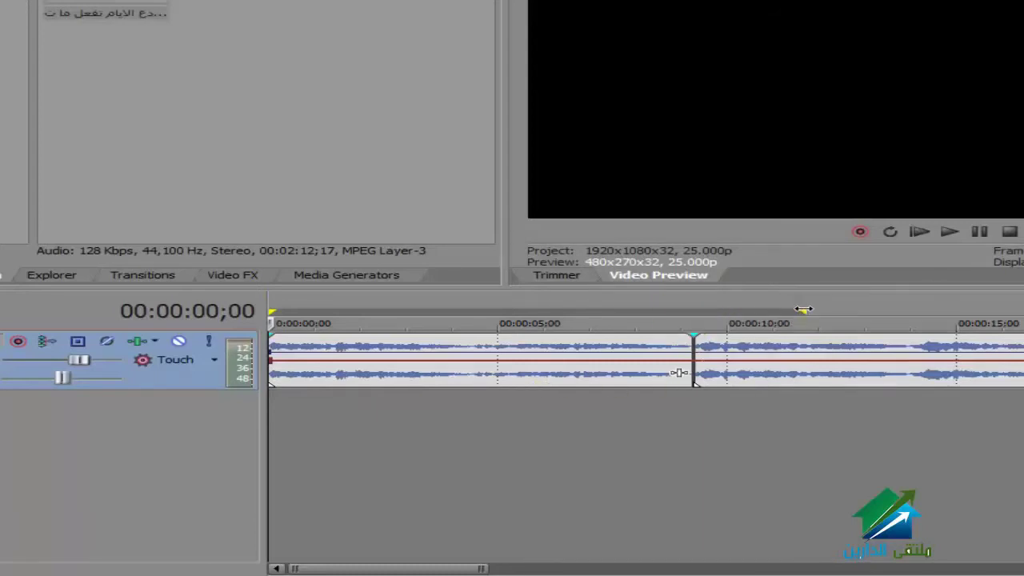
pyautogui.click(523, 428)
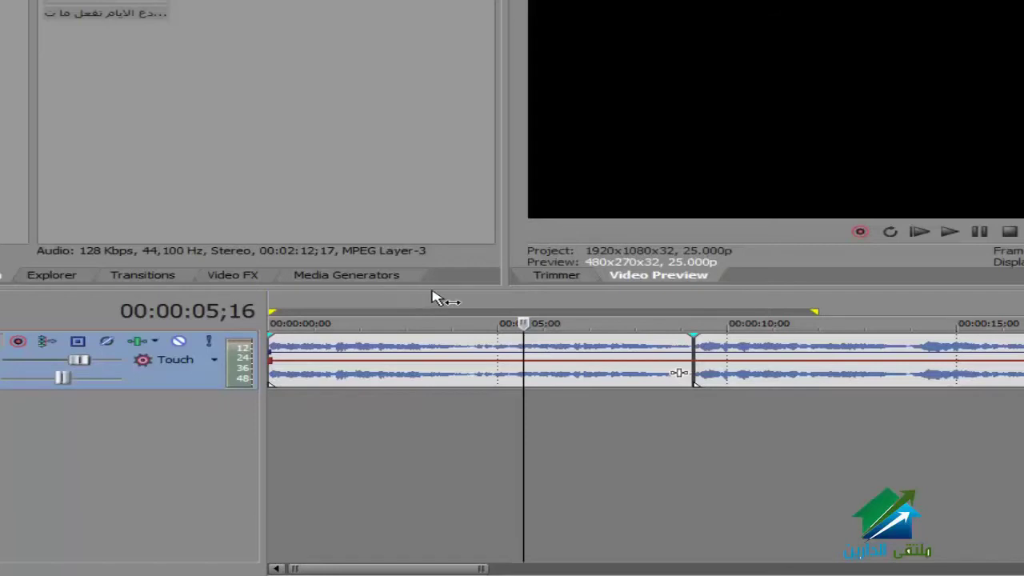
# Add the second MP3 file, 00:02:46;06 long, as a new audio track below the recitation, starting at the project start.
pyautogui.scroll(-1, 373, 119)
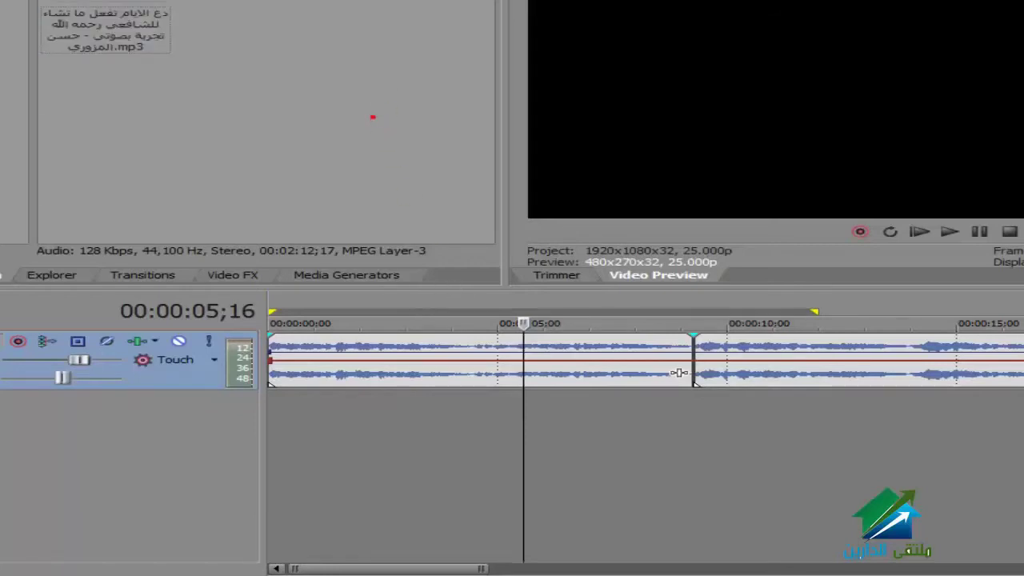
pyautogui.moveTo(399, 81); pyautogui.dragTo(216, 432)
pyautogui.click(492, 472)
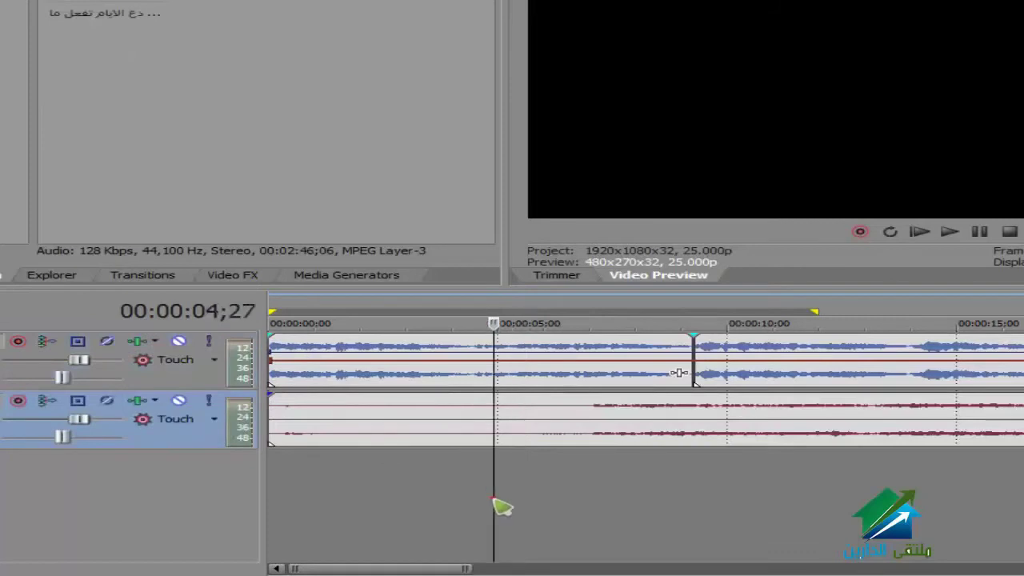
pyautogui.scroll(-6, 512, 492)
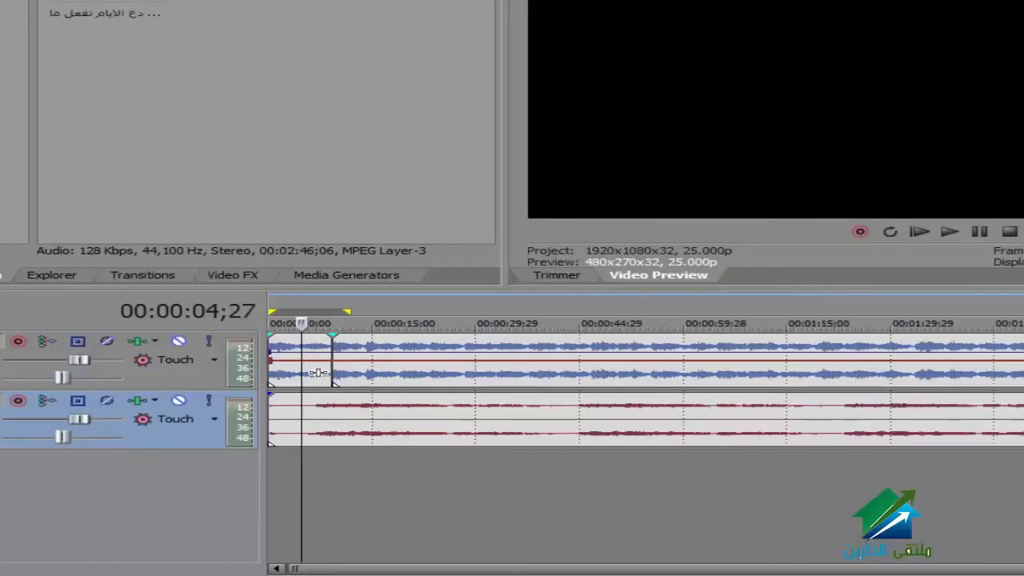
# Lower the new audio track's volume well below the recitation's and play both tracks together from the project start.
pyautogui.click(480, 418)
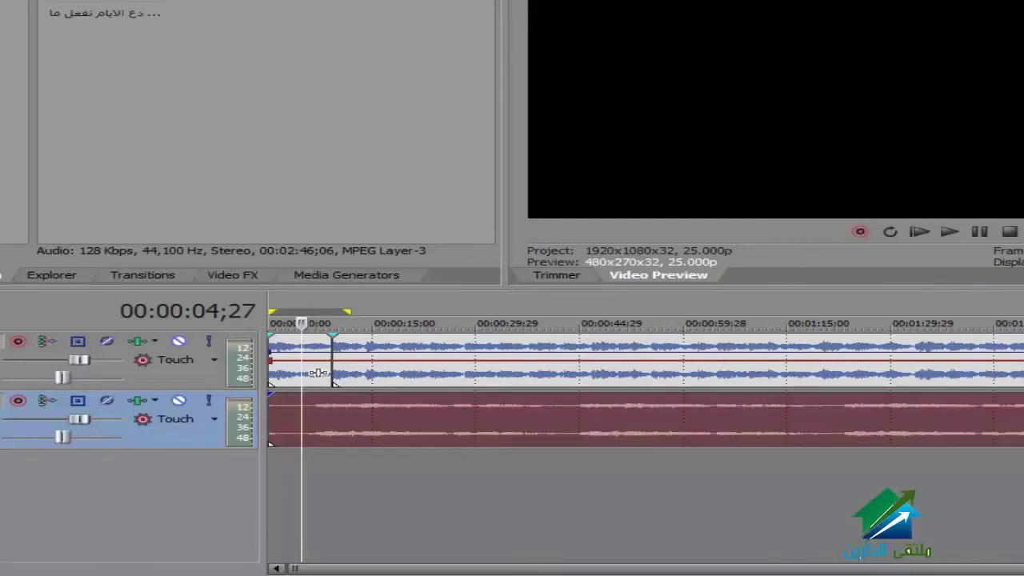
pyautogui.press('Home')
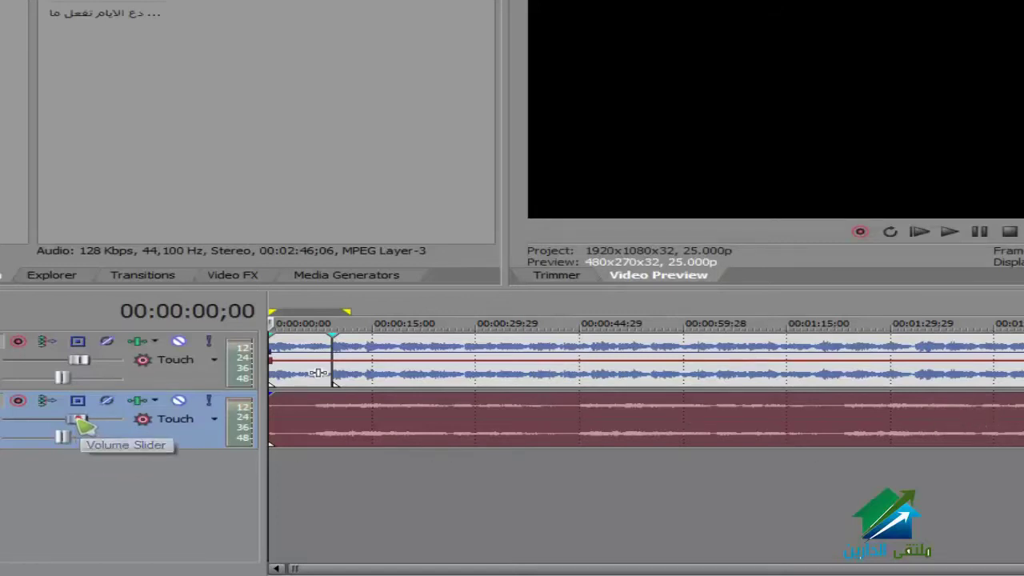
pyautogui.moveTo(77, 419); pyautogui.dragTo(66, 417)
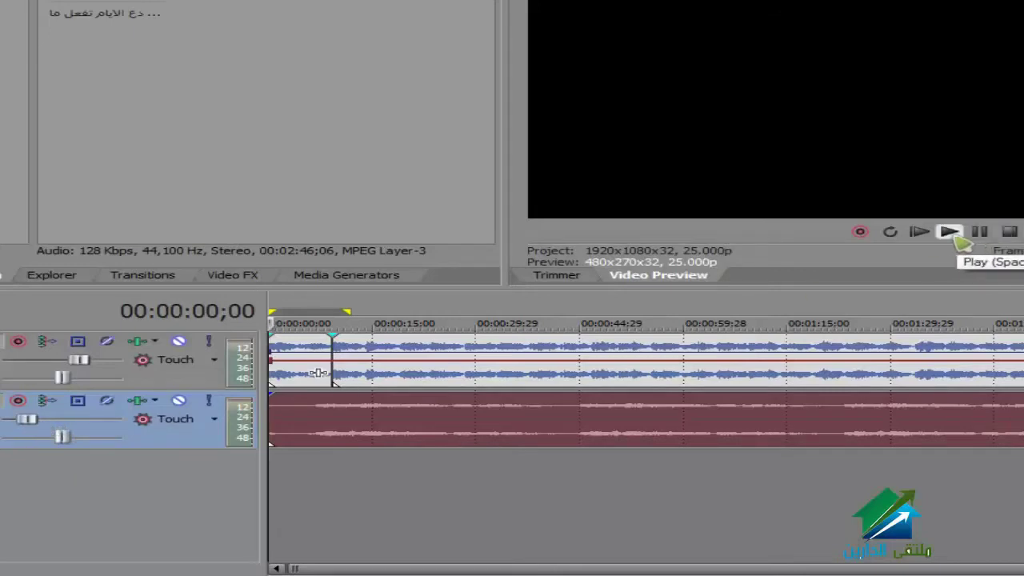
pyautogui.click(949, 232)
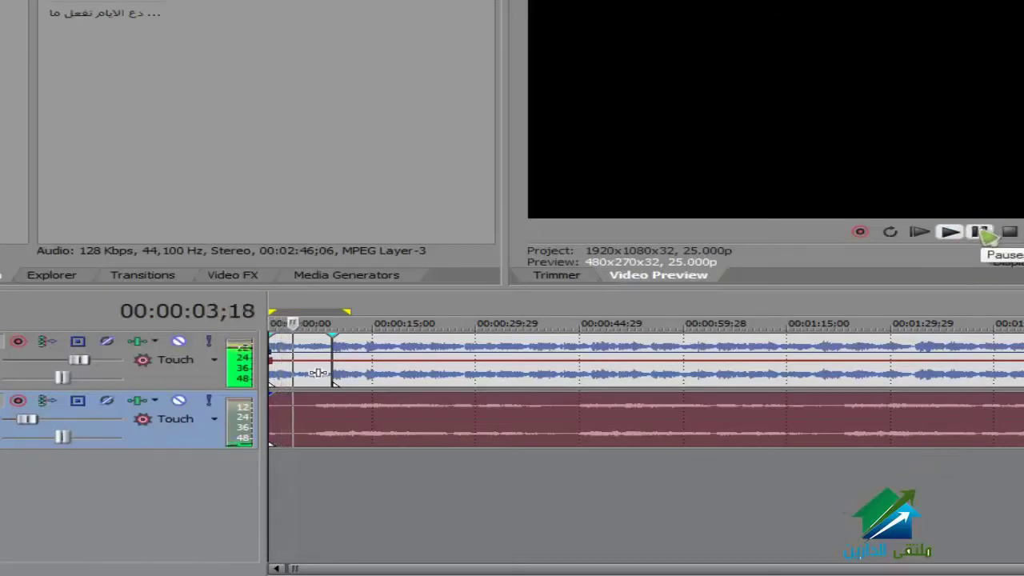
# Pause playback and split the second track's clip at 00:00:06;26, where its waveform becomes stronger.
pyautogui.press('Return')
pyautogui.scroll(2, 478, 509)
pyautogui.scroll(4, 478, 509)
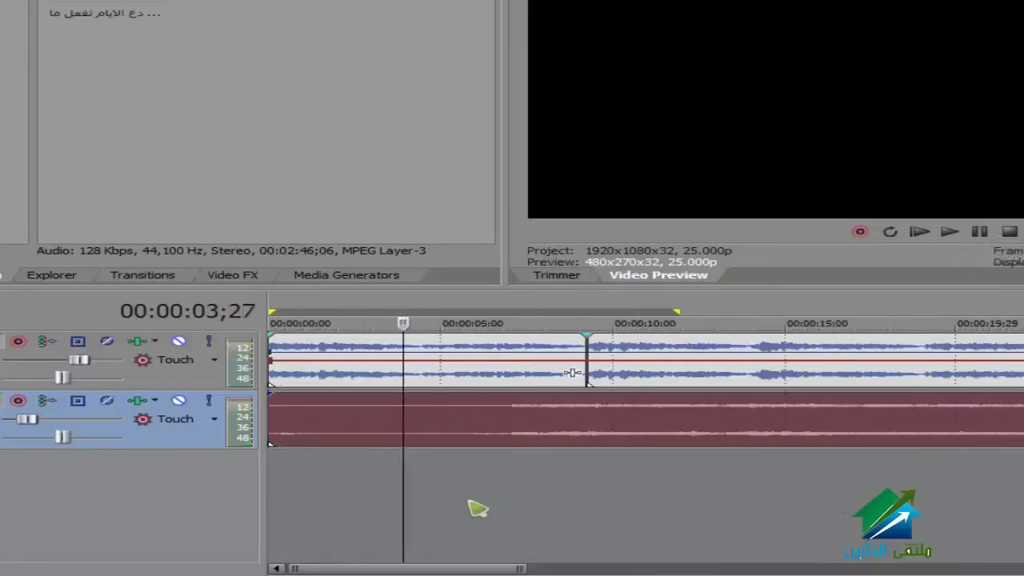
pyautogui.click(508, 423)
pyautogui.click(426, 429)
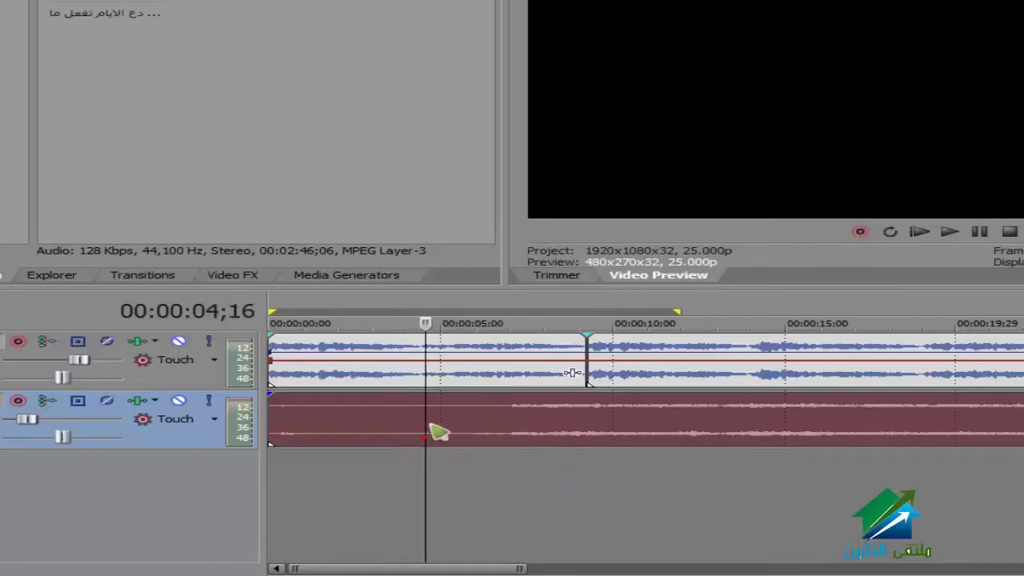
pyautogui.click(442, 354)
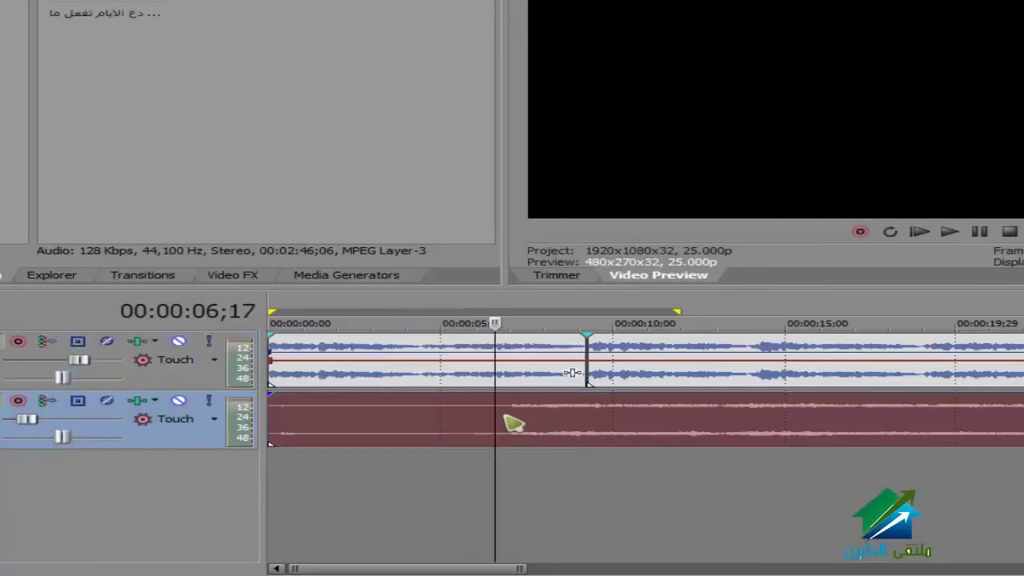
pyautogui.click(503, 422)
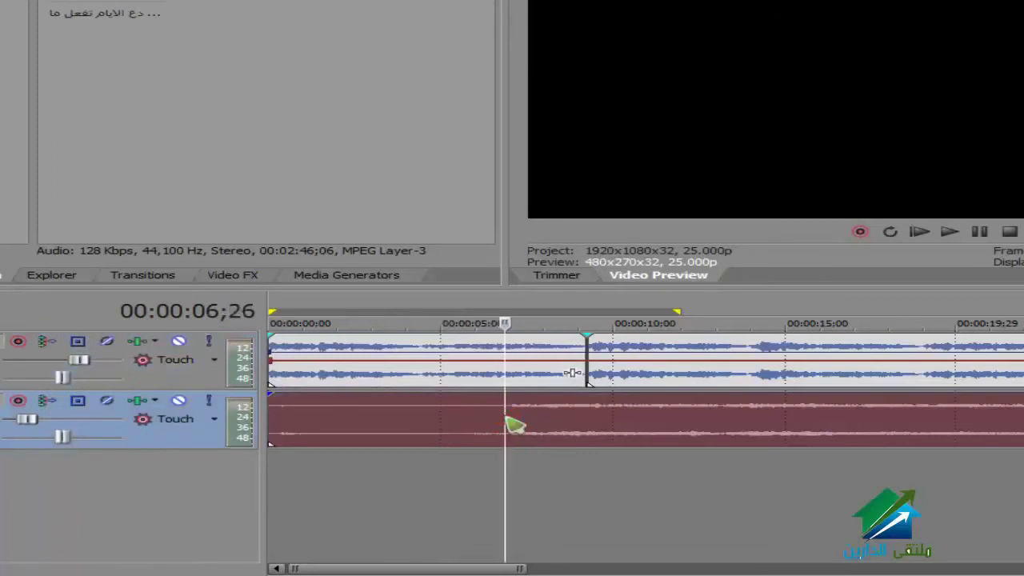
pyautogui.press('s')
# Delete the opening piece of the second track and move the remaining clip to the project start.
pyautogui.click(450, 424)
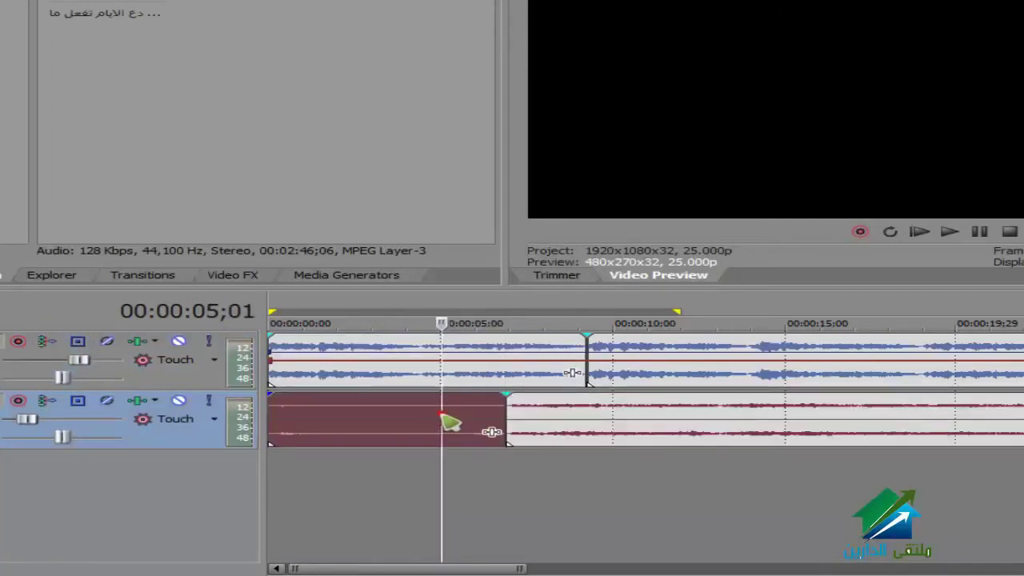
pyautogui.press('Delete')
pyautogui.moveTo(656, 437); pyautogui.dragTo(323, 424)
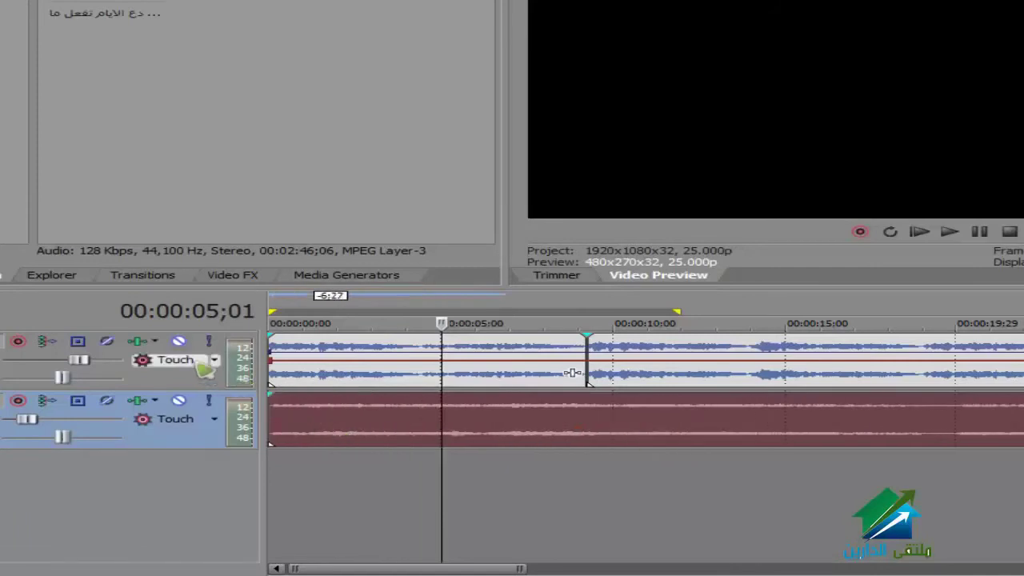
# Mute the recitation track, play the second track alone from the project start and raise its volume.
pyautogui.click(179, 341)
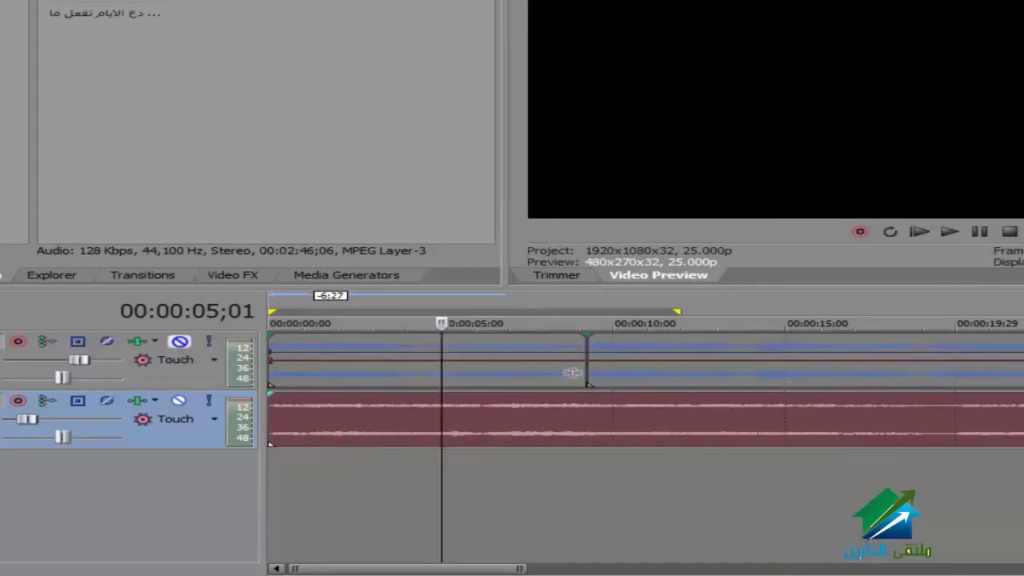
pyautogui.click(1021, 232)
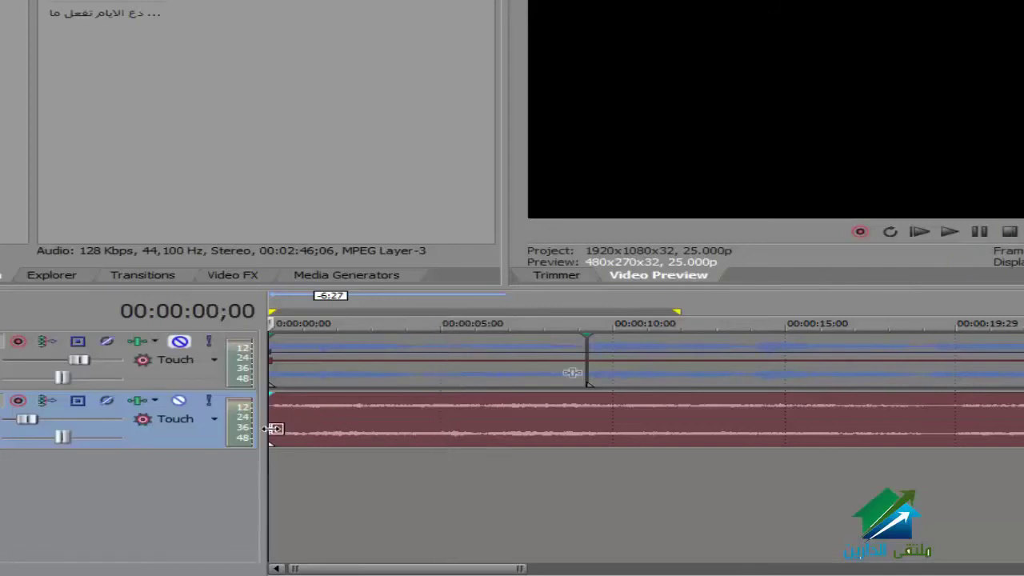
pyautogui.click(950, 231)
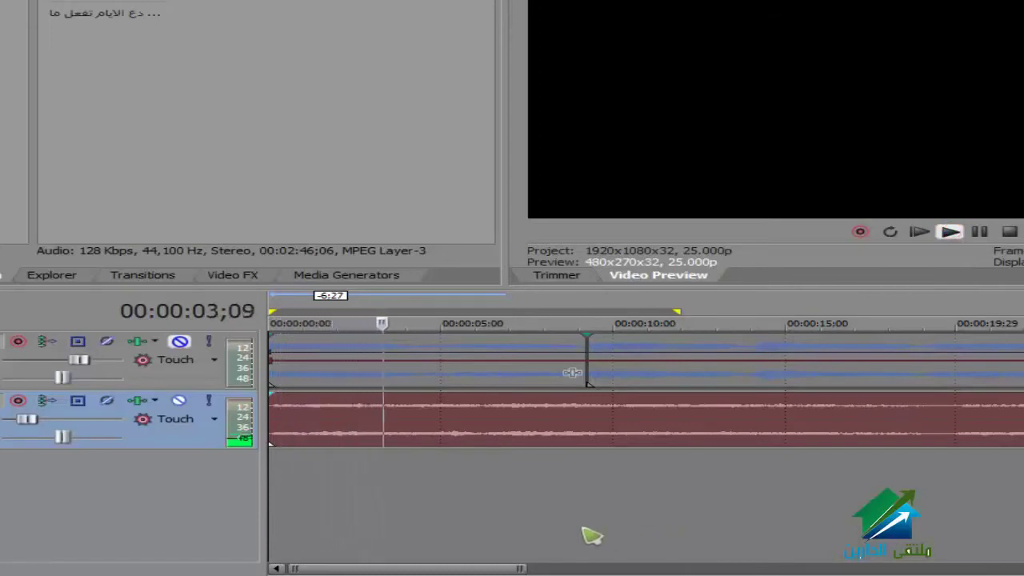
pyautogui.moveTo(24, 420); pyautogui.dragTo(52, 418)
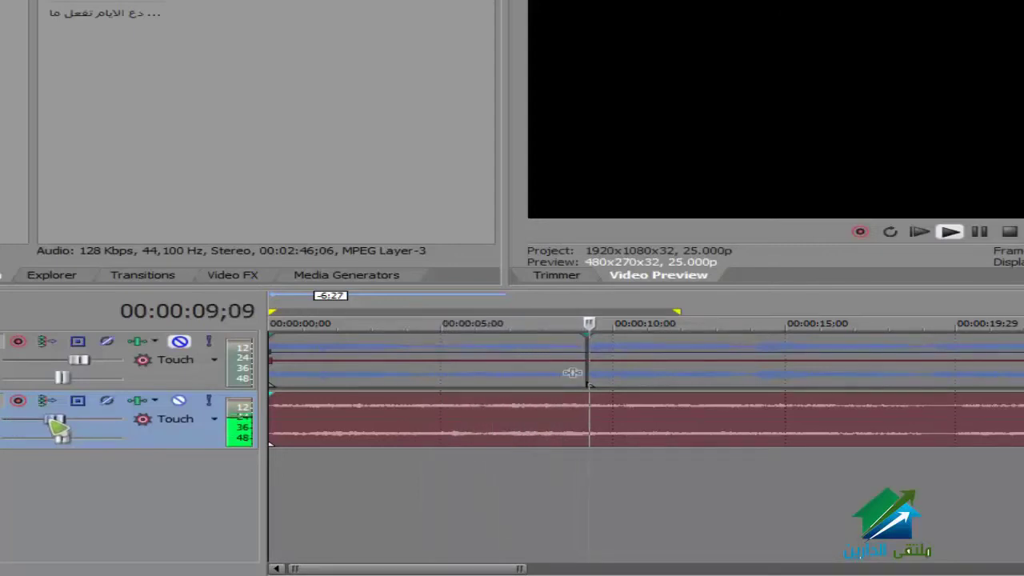
pyautogui.click(980, 231)
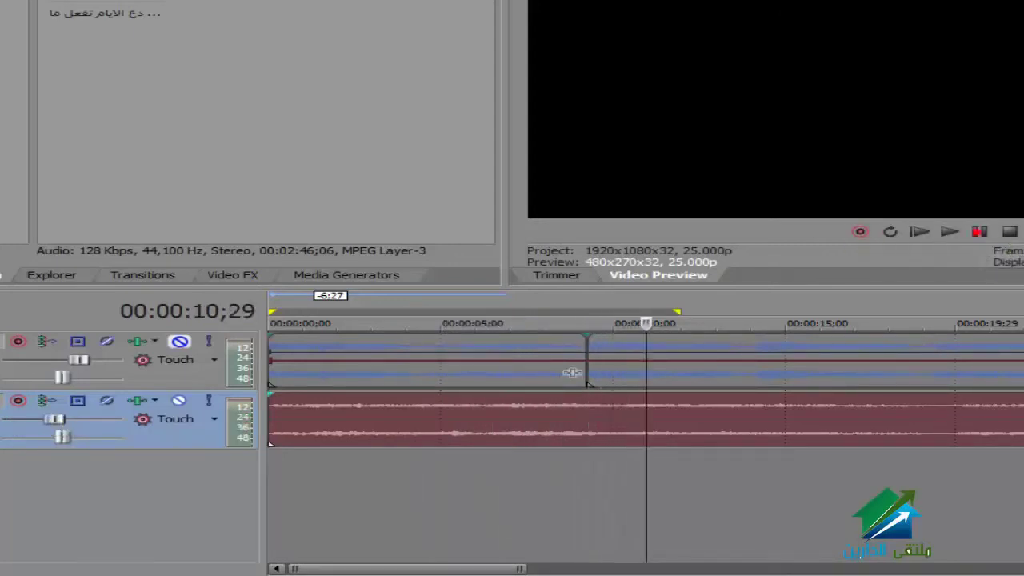
# Unmute the recitation track and play both tracks together from the project start.
pyautogui.hotkey('ctrl', 'Home')
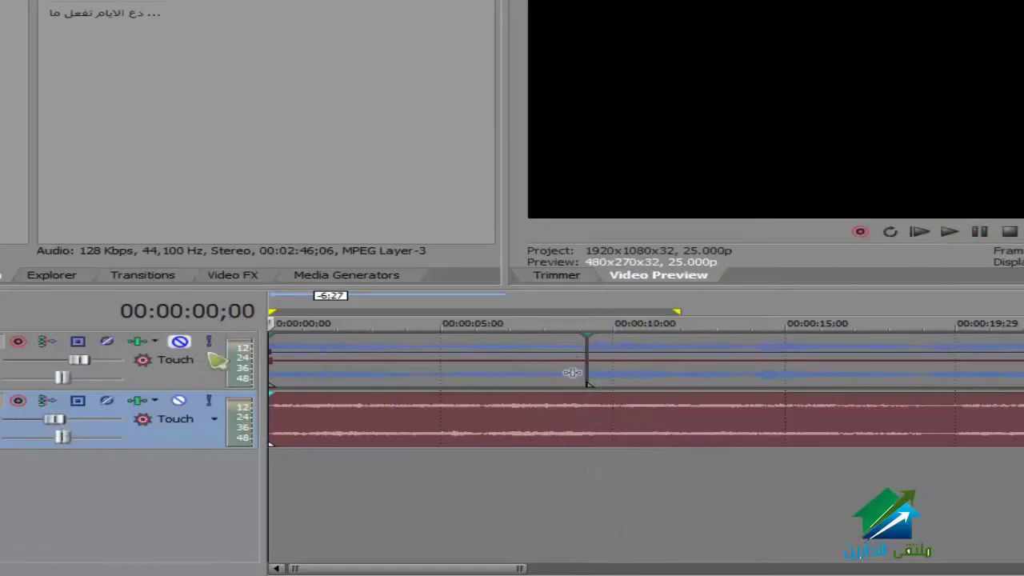
pyautogui.click(180, 343)
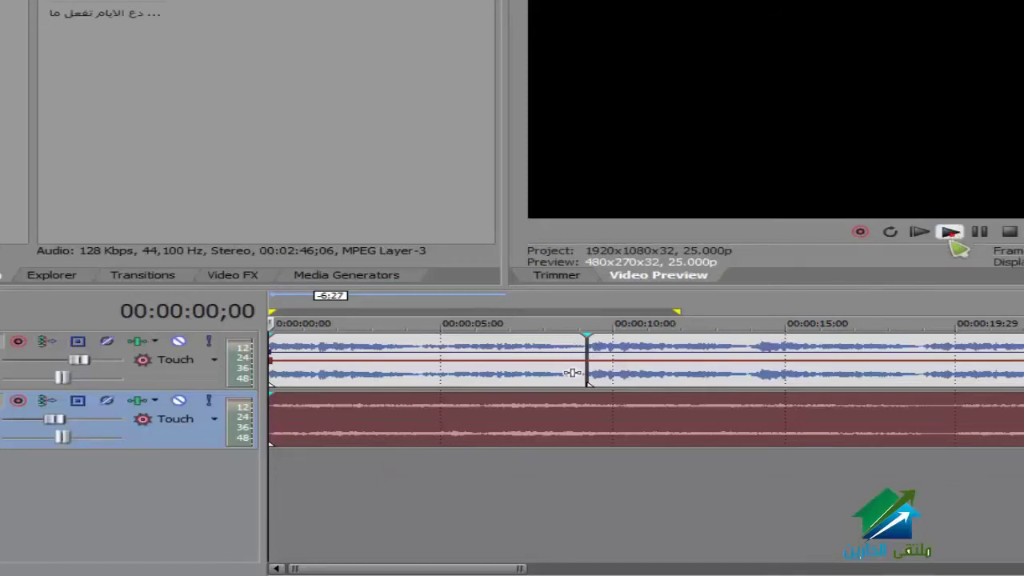
pyautogui.click(951, 232)
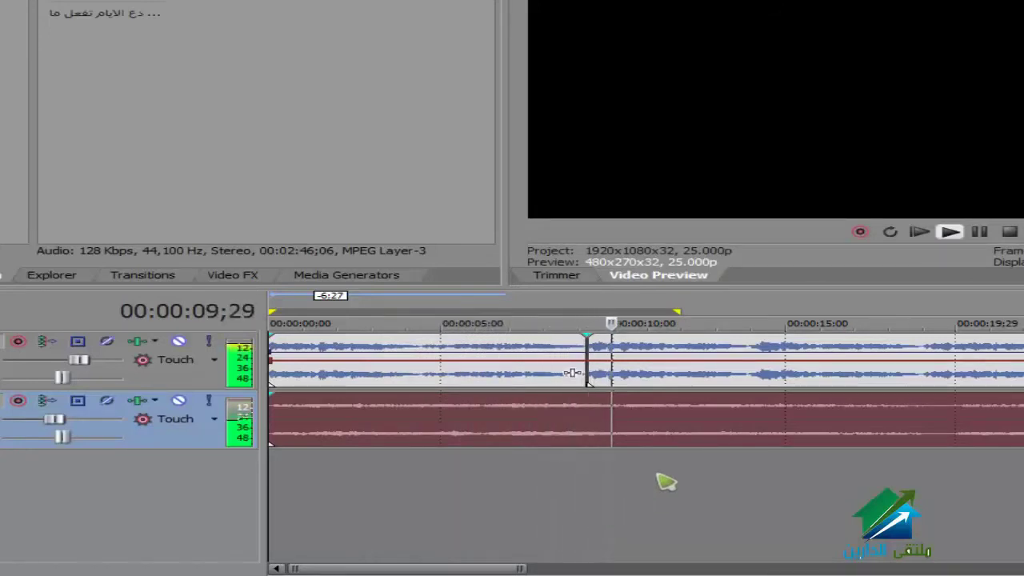
pyautogui.click(983, 236)
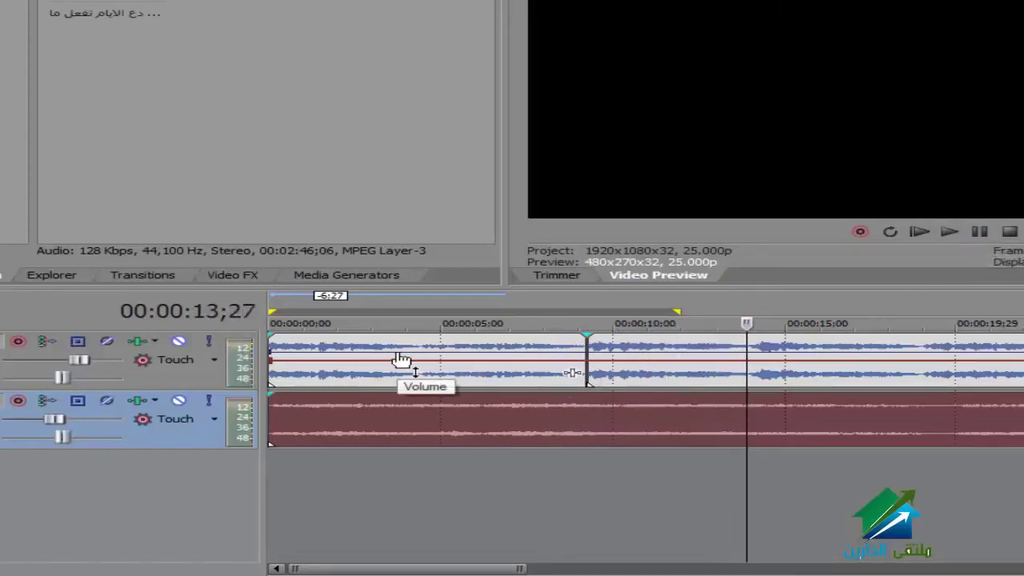
# Lower the recitation track's volume slightly below the second track's, checking the balance by playing from the project start.
pyautogui.click(171, 380)
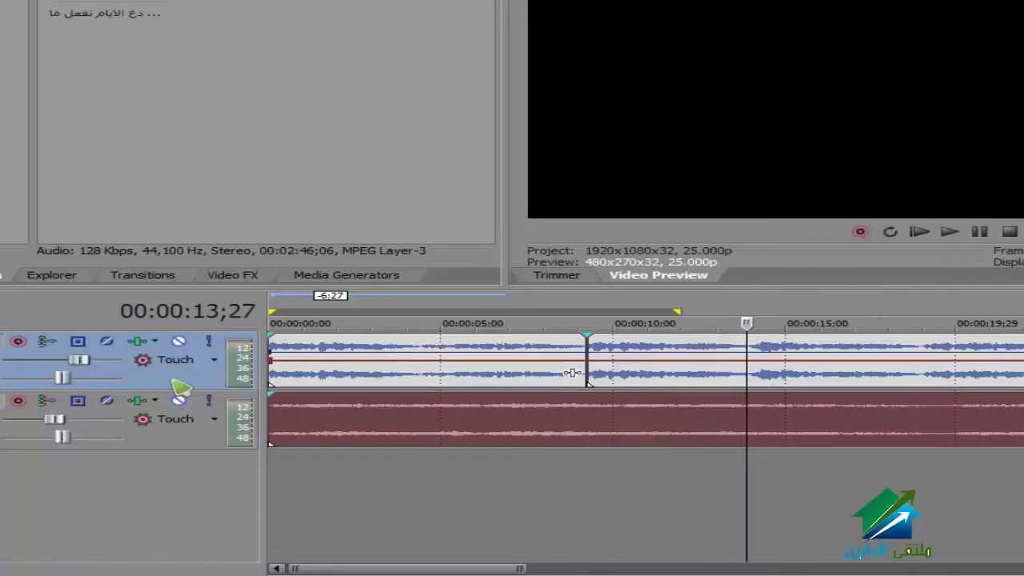
pyautogui.moveTo(84, 365); pyautogui.dragTo(76, 365)
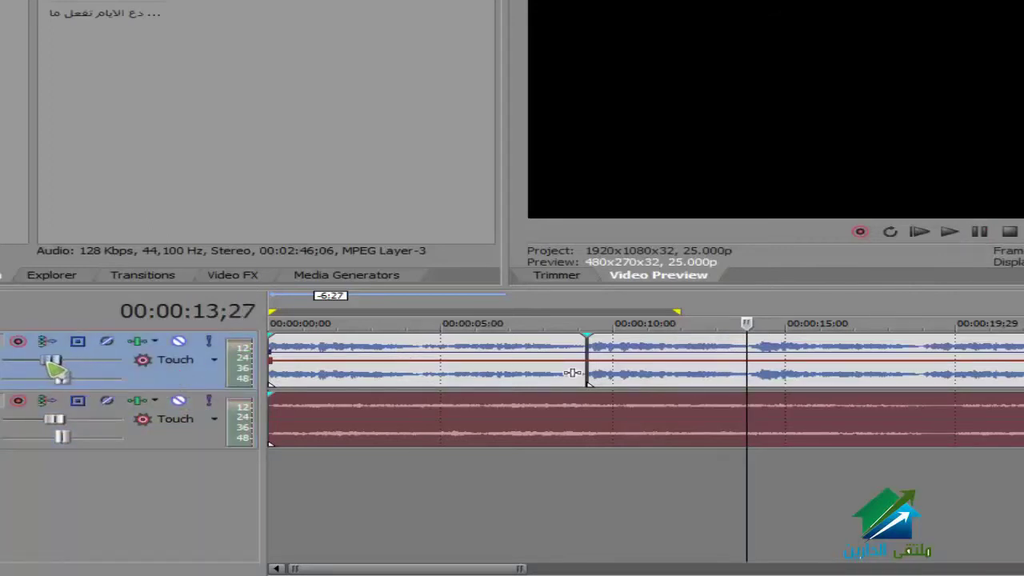
pyautogui.click(1010, 231)
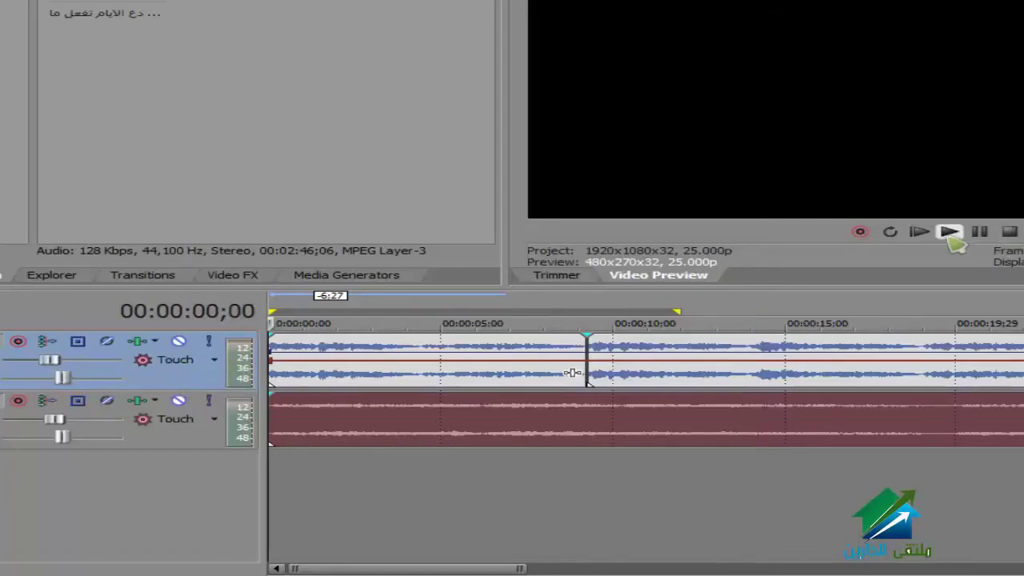
pyautogui.click(950, 231)
pyautogui.moveTo(49, 360)
pyautogui.mouseDown()
pyautogui.moveTo(32, 362)
pyautogui.moveTo(42, 364)
pyautogui.mouseUp()
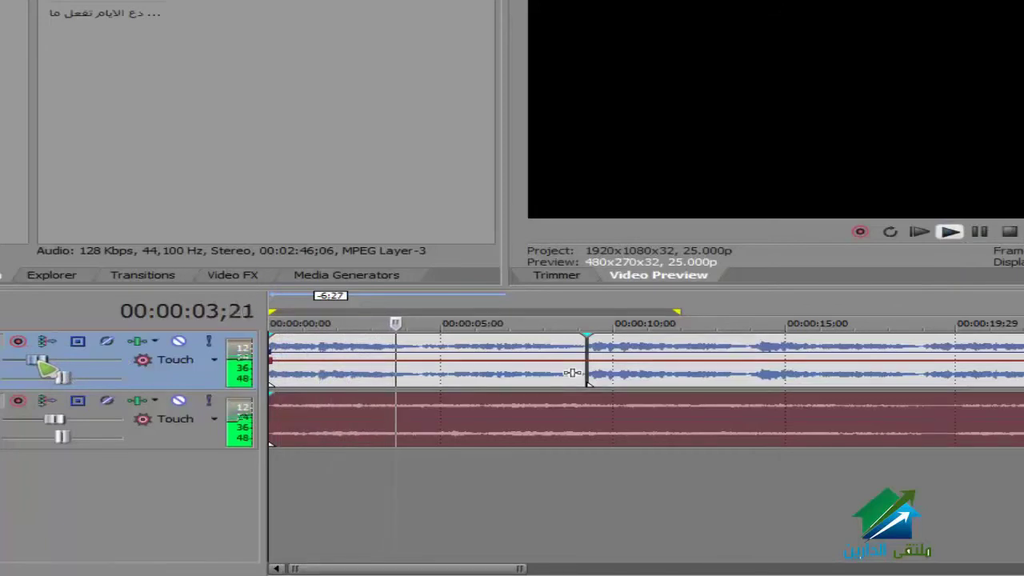
pyautogui.click(981, 232)
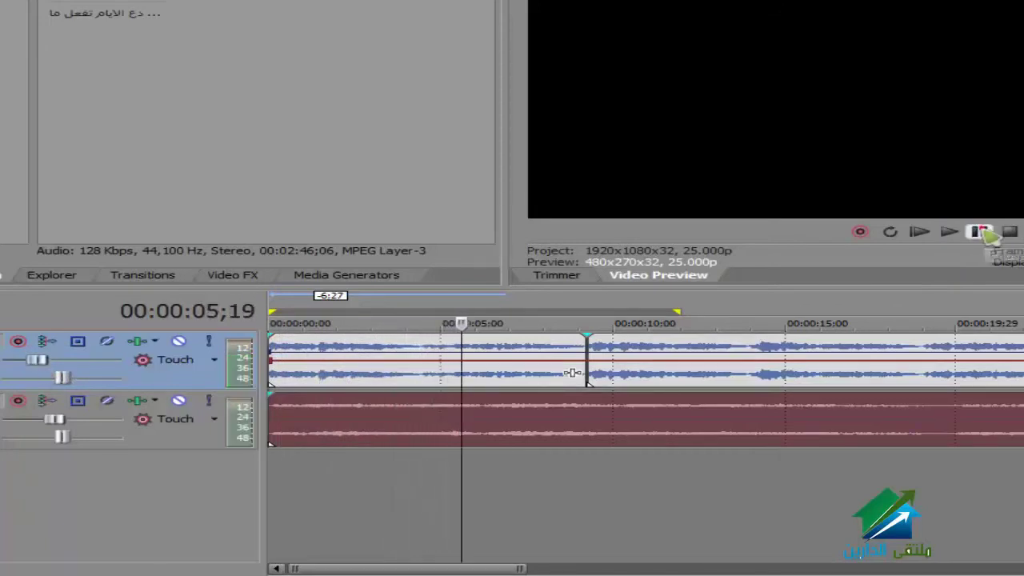
pyautogui.click(38, 360)
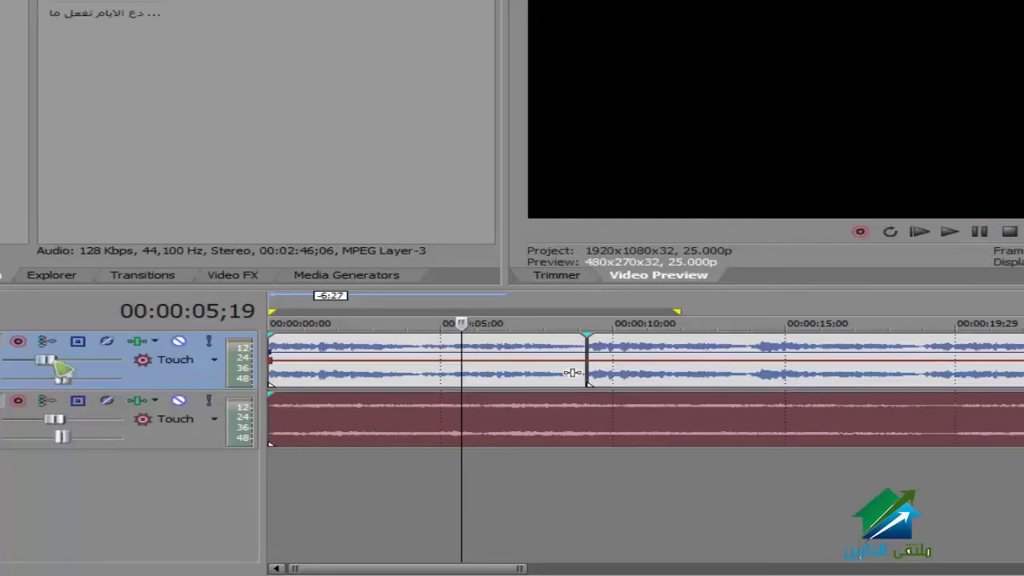
pyautogui.click(919, 231)
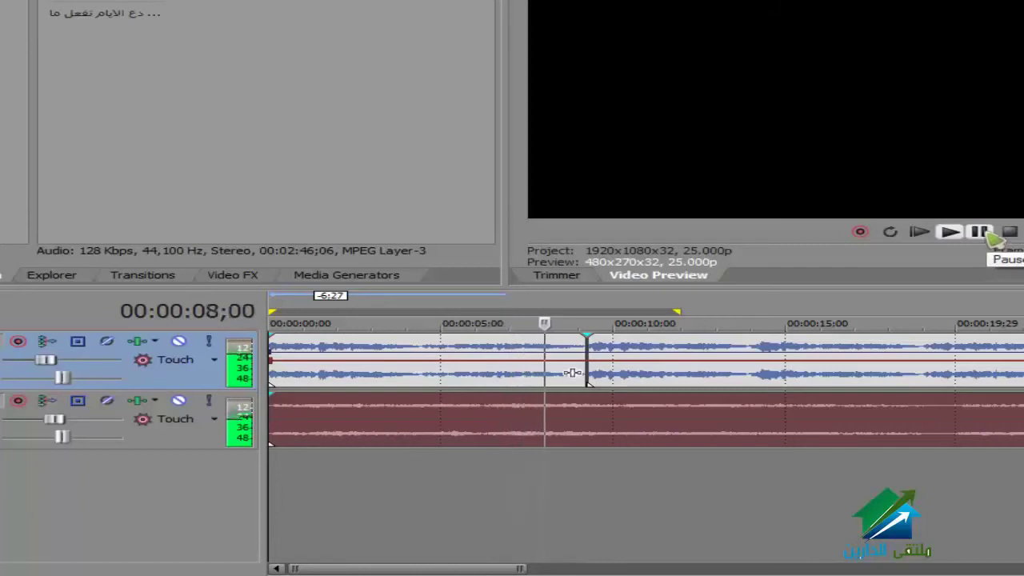
pyautogui.click(985, 233)
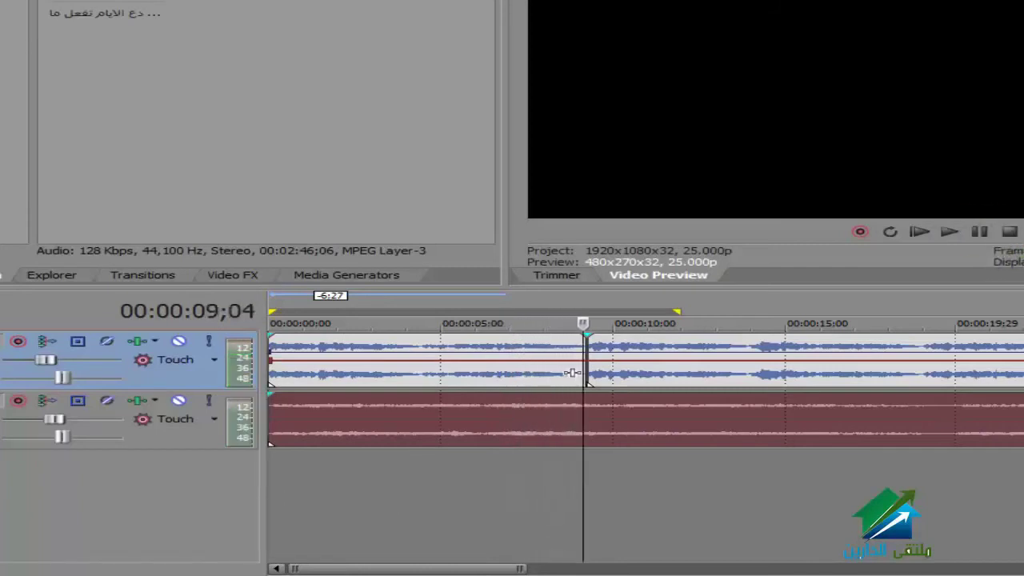
pyautogui.click(1010, 231)
# Lower the second track's volume slightly below the recitation's and deselect its clip.
pyautogui.moveTo(490, 404)
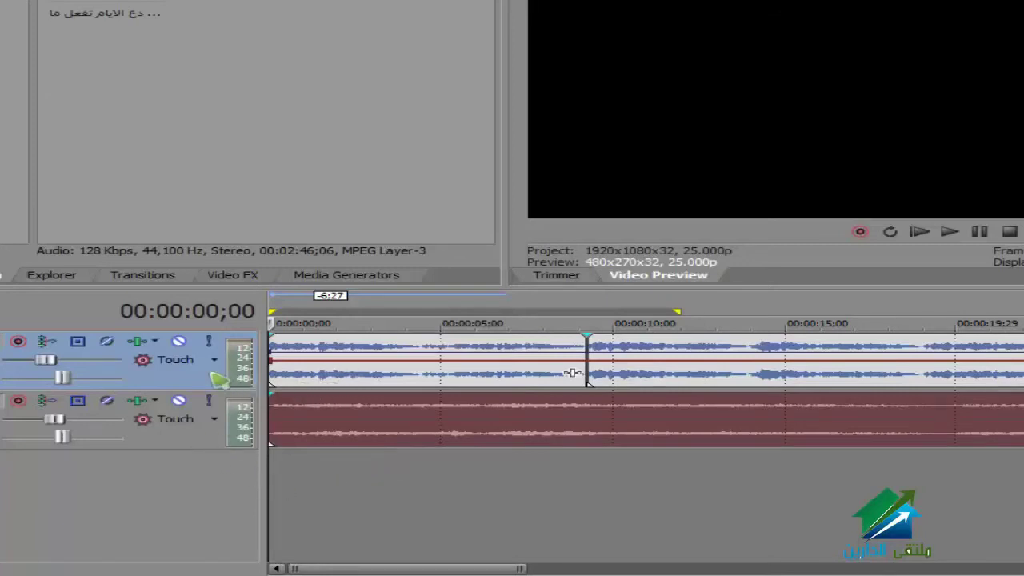
pyautogui.click(177, 444)
pyautogui.click(192, 382)
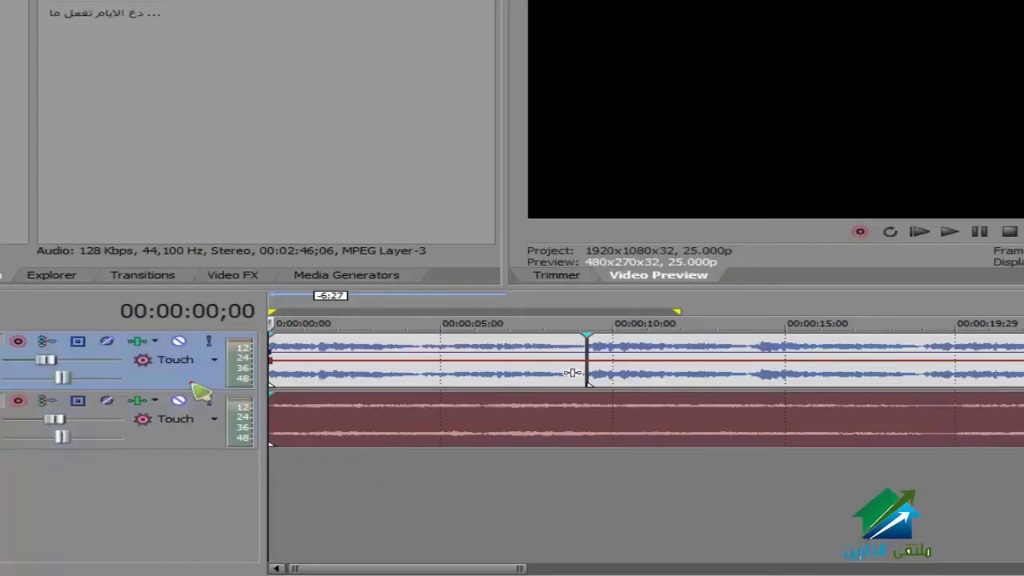
pyautogui.moveTo(60, 428); pyautogui.dragTo(44, 424)
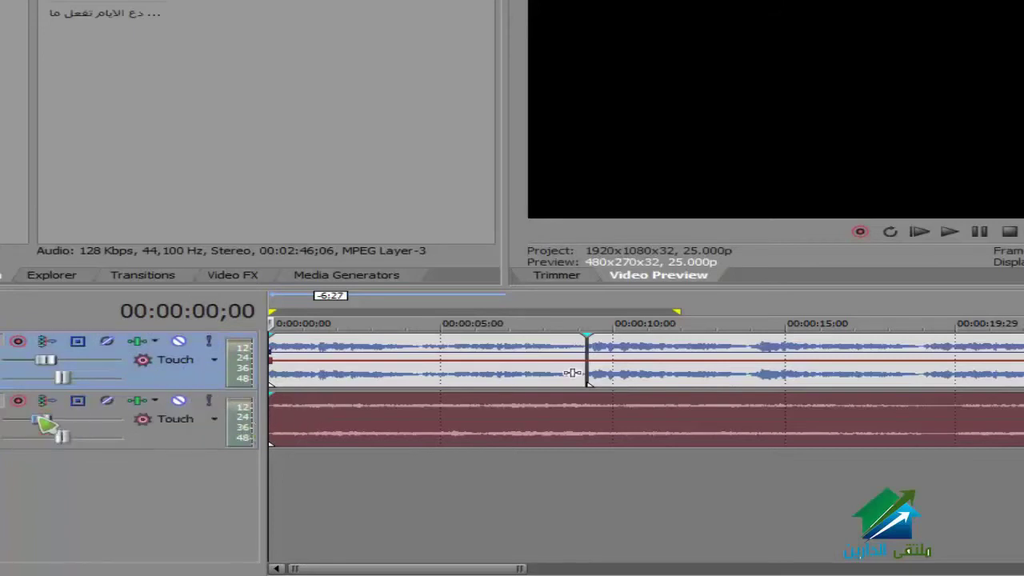
pyautogui.click(281, 488)
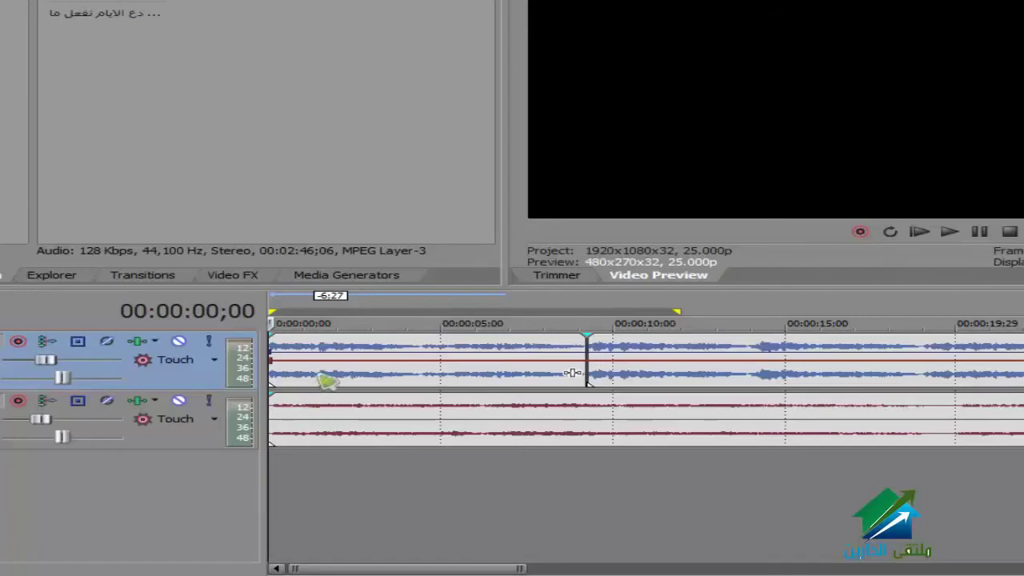
# Add a fade-in of about 6.5 seconds to the first recitation clip and play it from the project start.
pyautogui.click(337, 351)
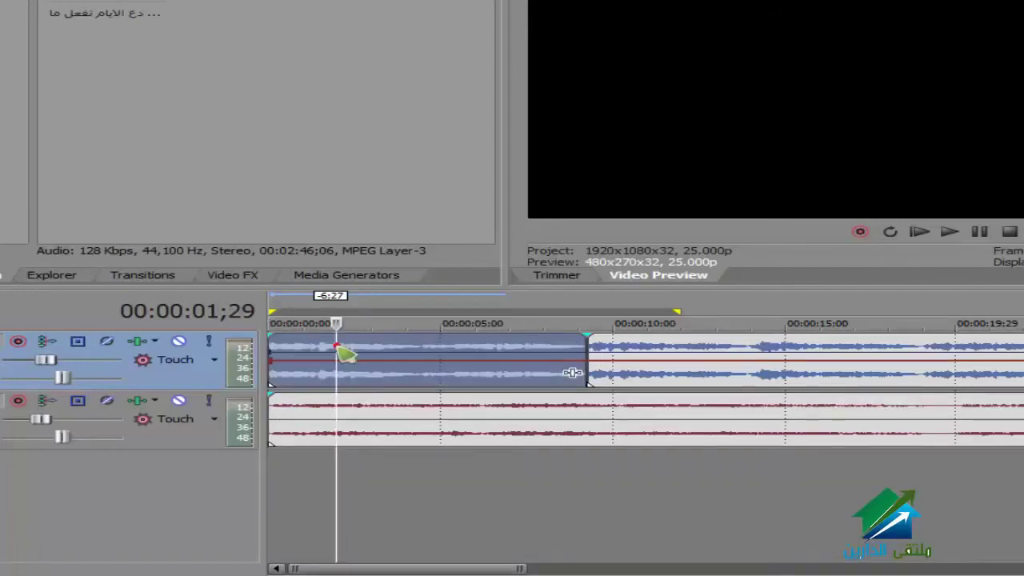
pyautogui.hotkey('ctrl', 'Home')
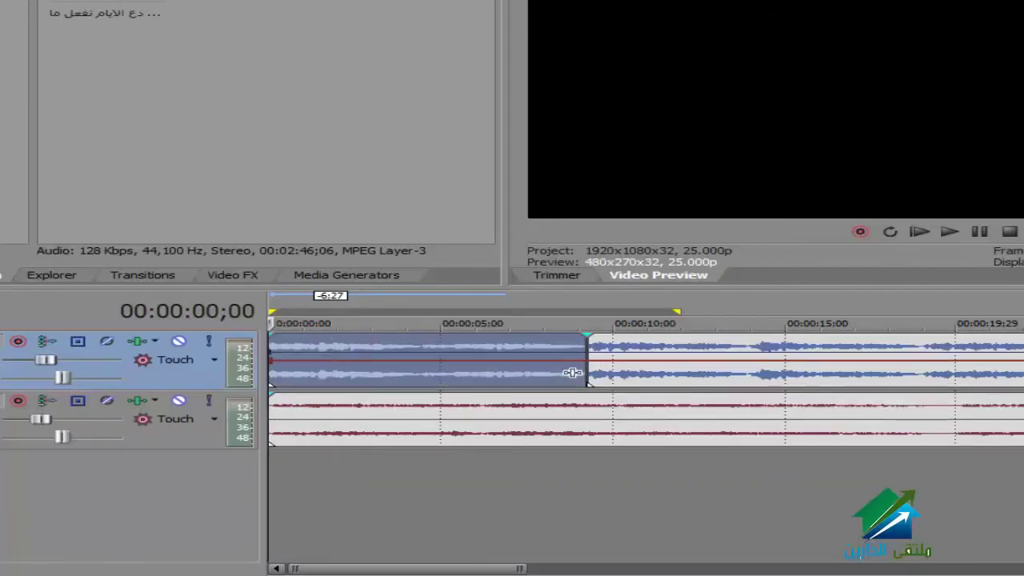
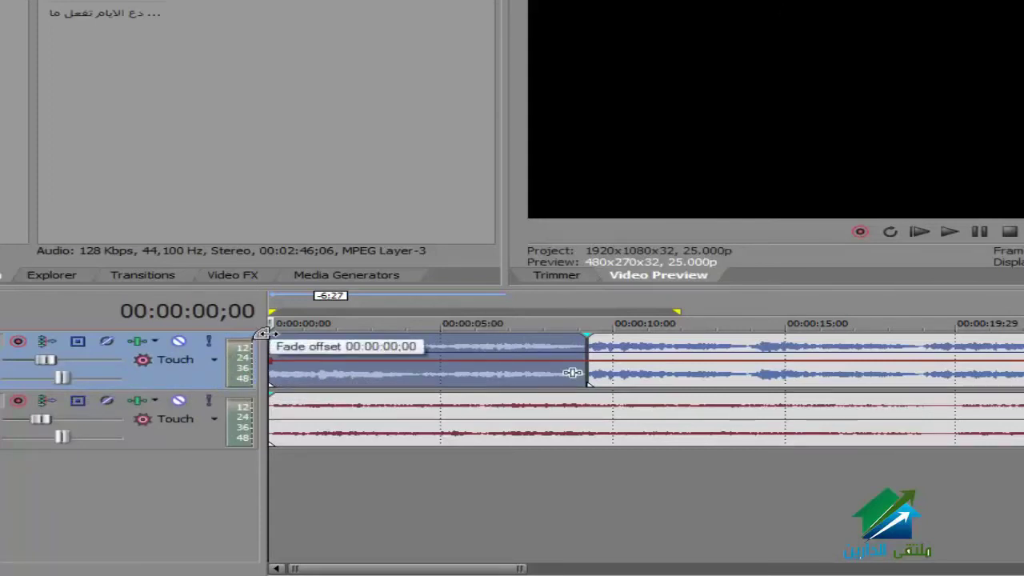
pyautogui.moveTo(267, 333); pyautogui.dragTo(494, 334)
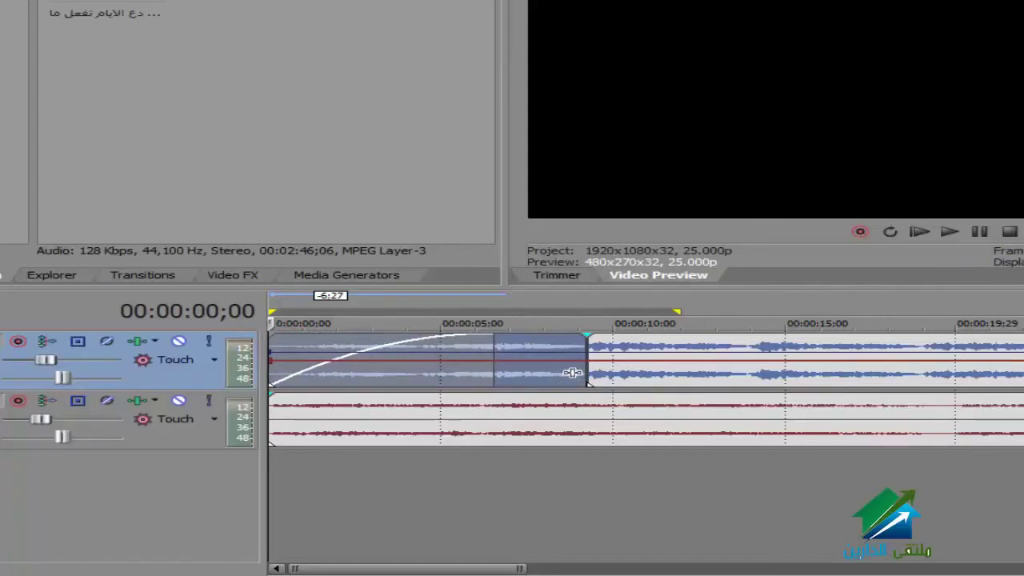
pyautogui.click(951, 232)
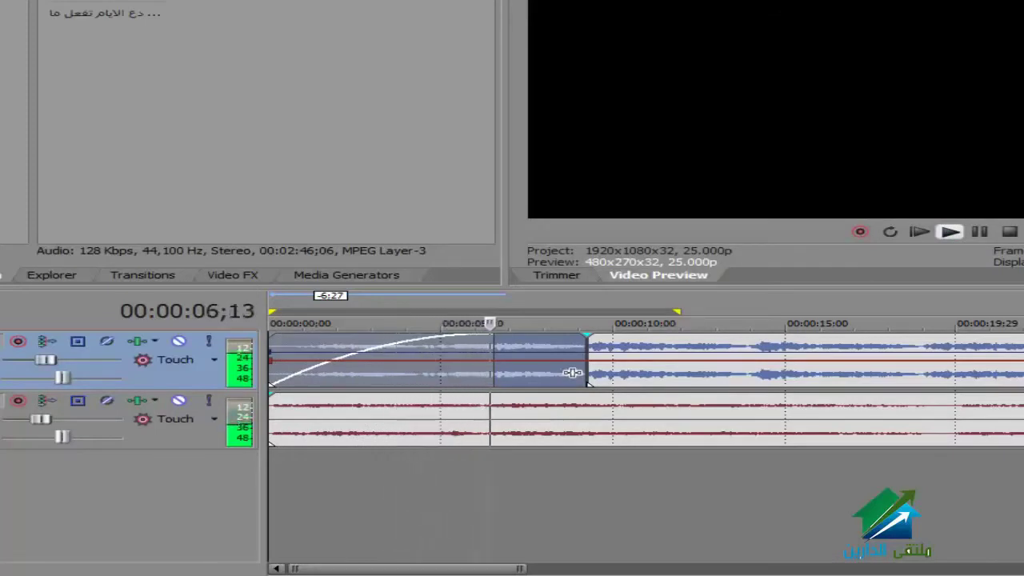
pyautogui.click(980, 232)
# Bring up the track commands for the second audio track.
pyautogui.rightClick(180, 433)
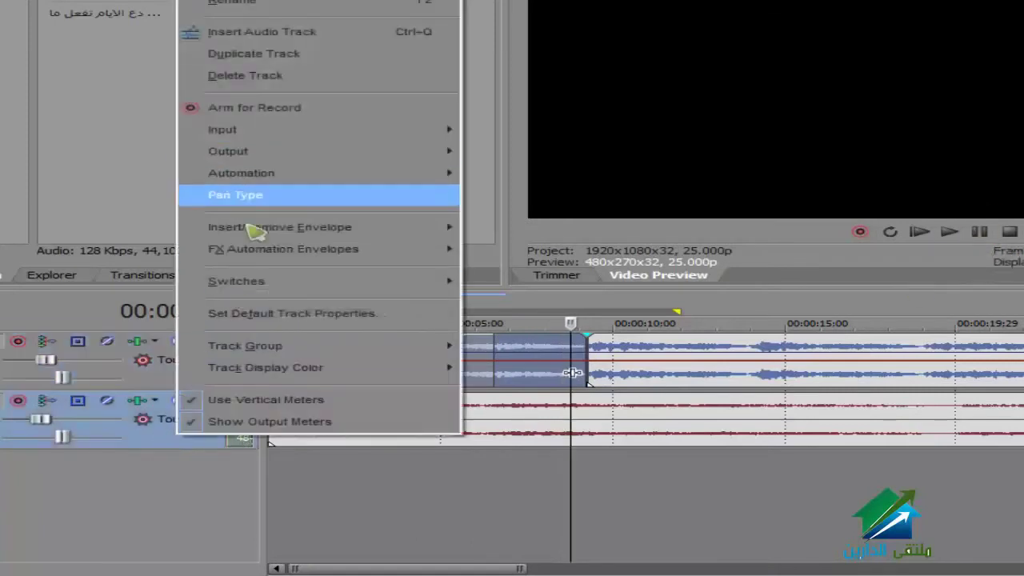
pyautogui.rightClick(126, 440)
pyautogui.rightClick(166, 425)
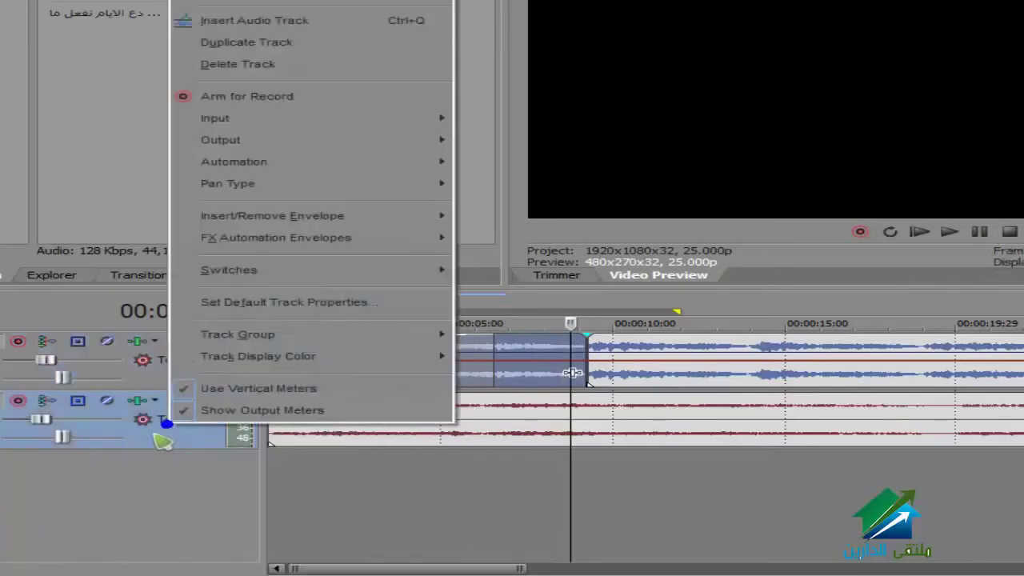
# Delete the lower audio track from the project.
pyautogui.click(264, 64)
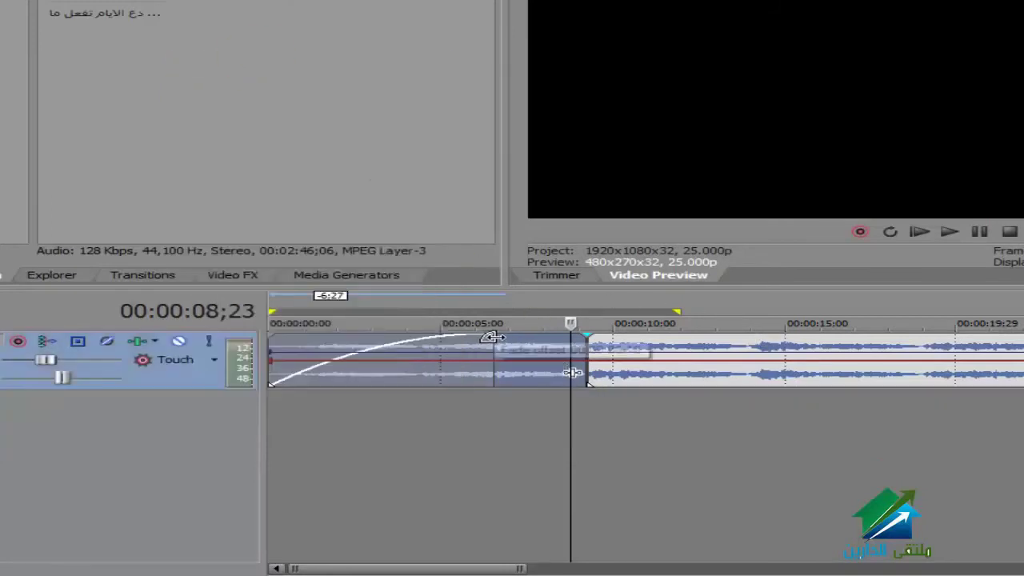
# Extend the fade-in of the first audio event across its full length and change it to the slow-starting curve.
pyautogui.moveTo(491, 339); pyautogui.dragTo(573, 339)
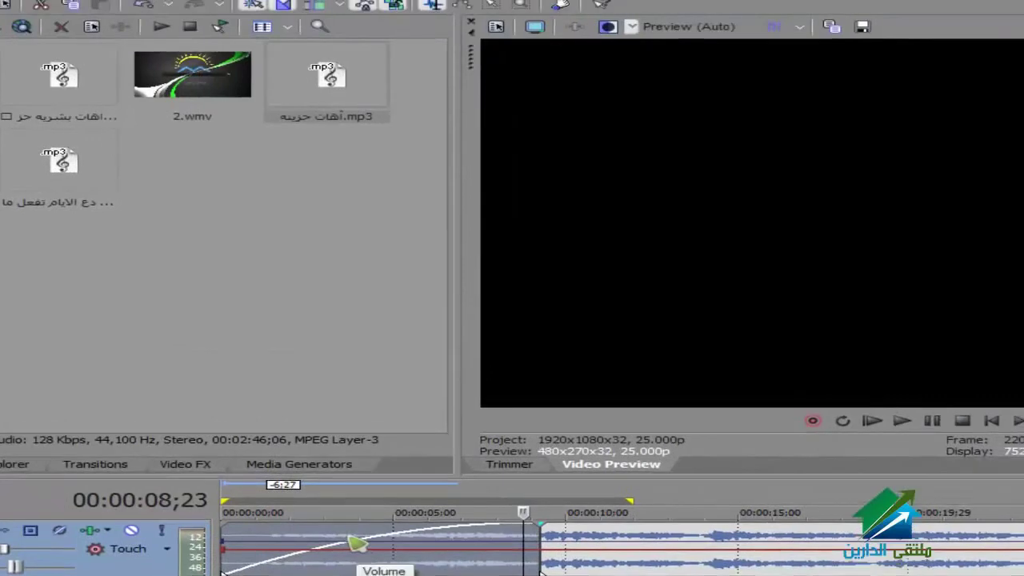
pyautogui.rightClick(400, 353)
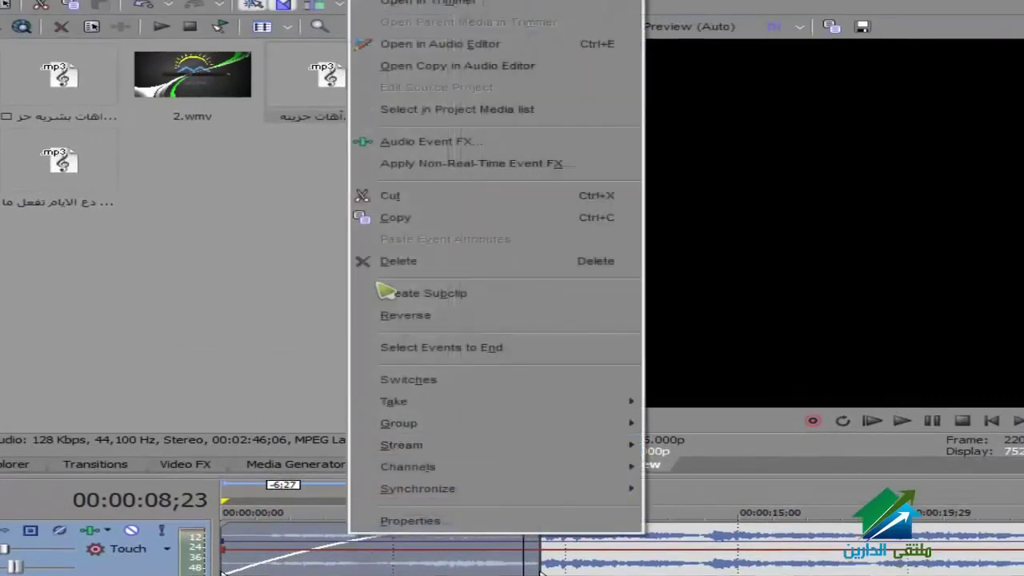
pyautogui.moveTo(624, 3)
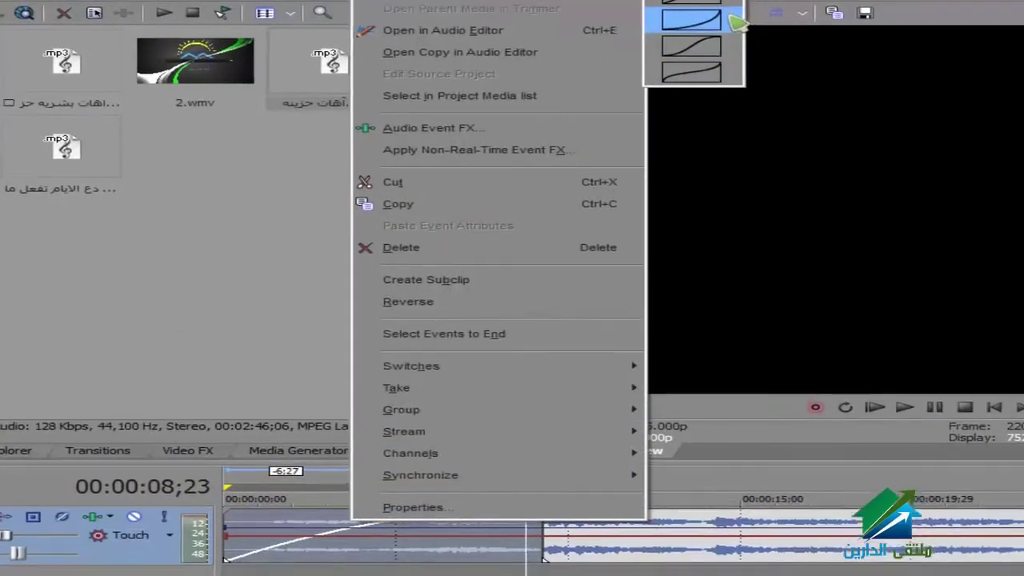
pyautogui.click(735, 22)
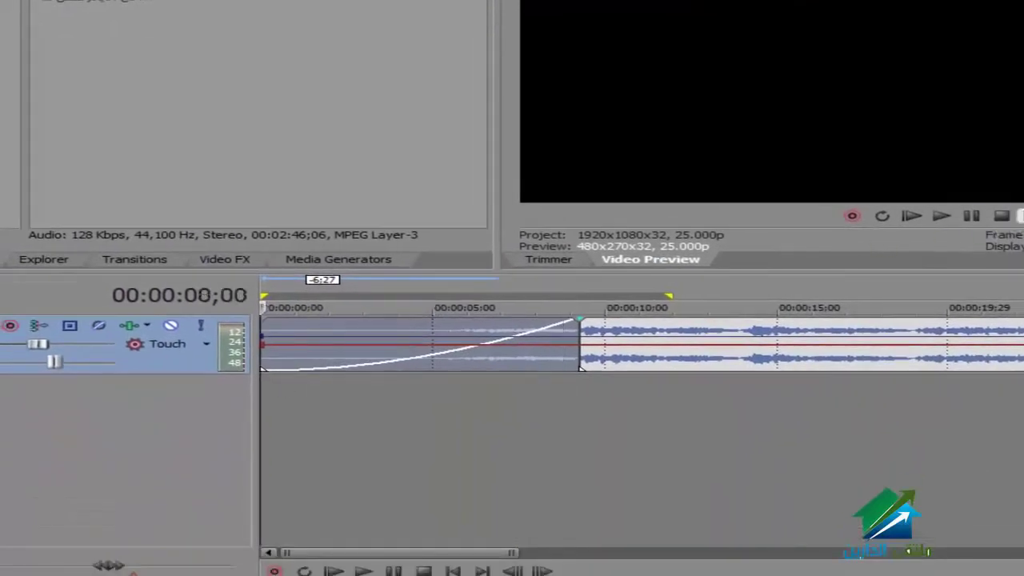
# Play the project from the start to hear the fade-in on the first audio event, pausing and stopping playback.
pyautogui.click(941, 216)
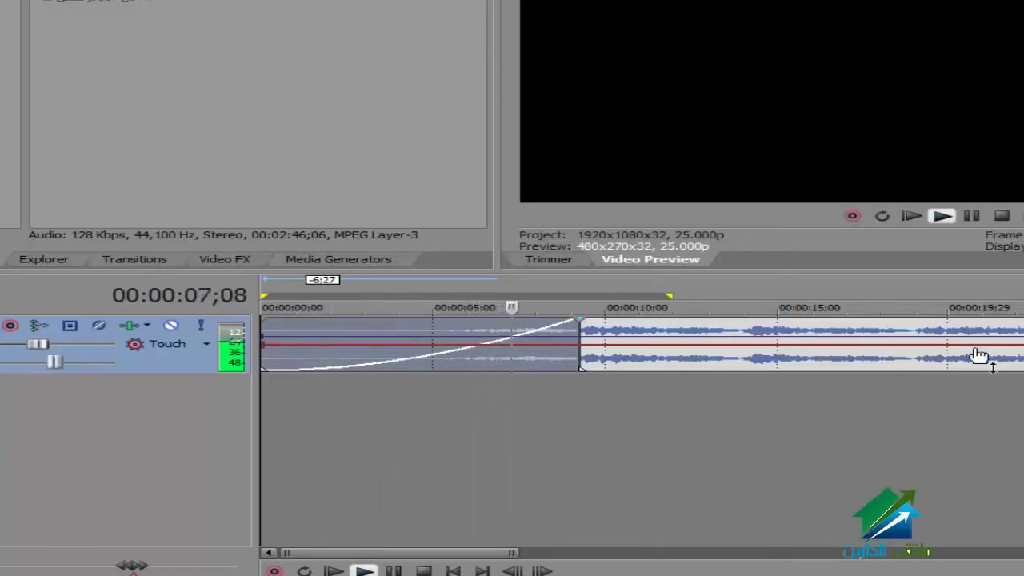
pyautogui.click(984, 217)
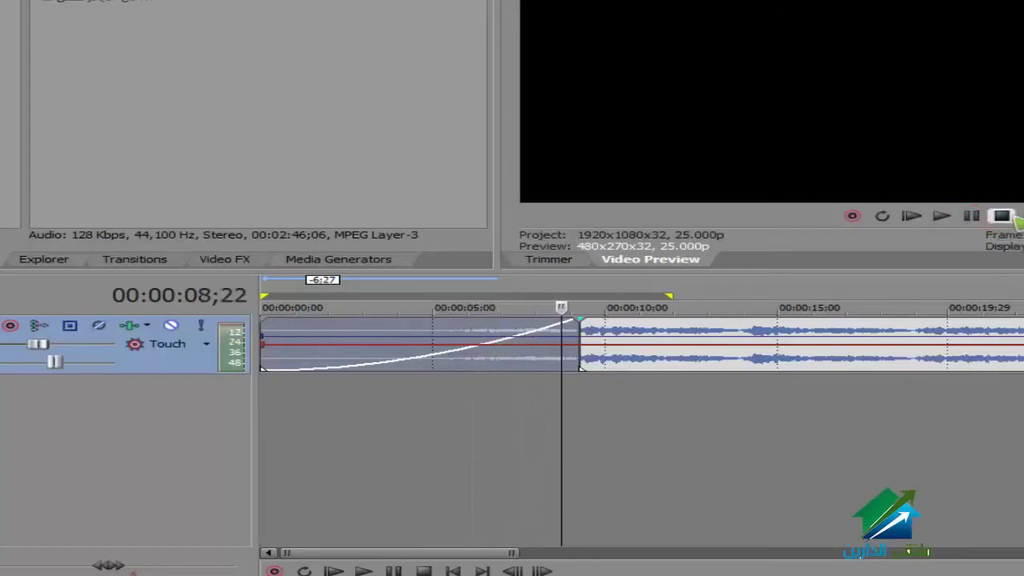
pyautogui.click(1005, 216)
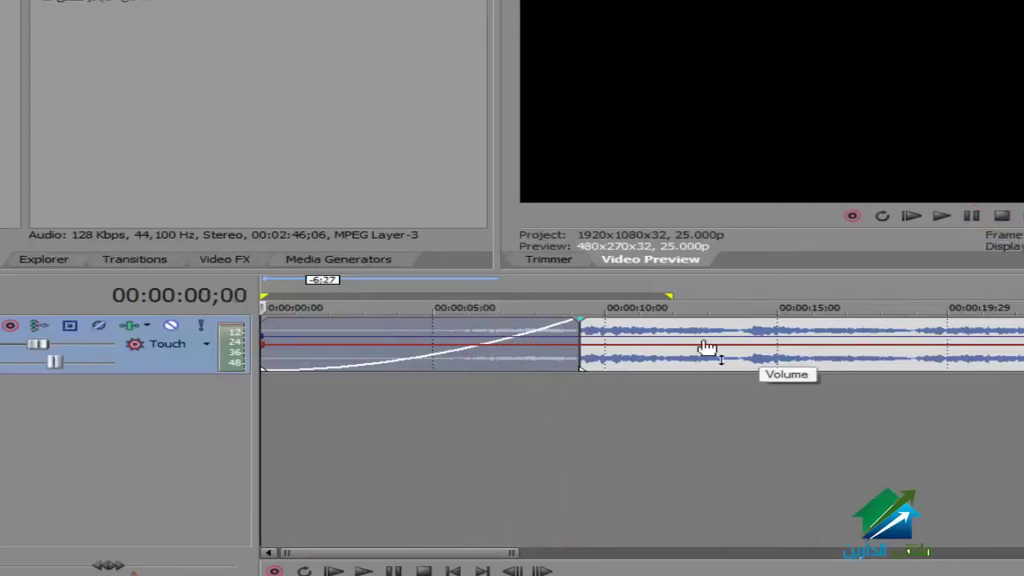
# Remove the fade-in from the first audio event by shortening it to zero.
pyautogui.moveTo(568, 320); pyautogui.dragTo(238, 360)
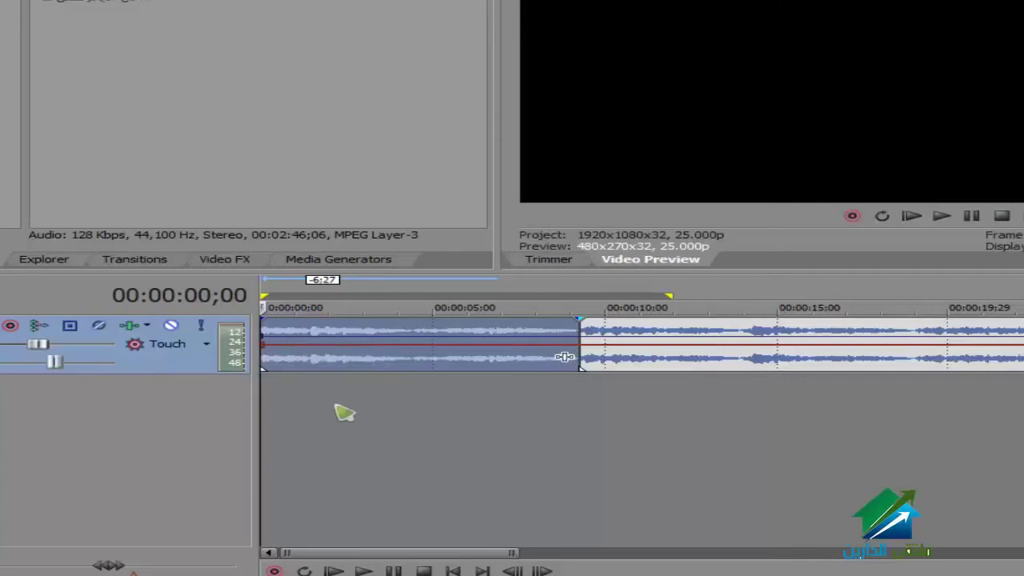
pyautogui.scroll(-5, 341, 412)
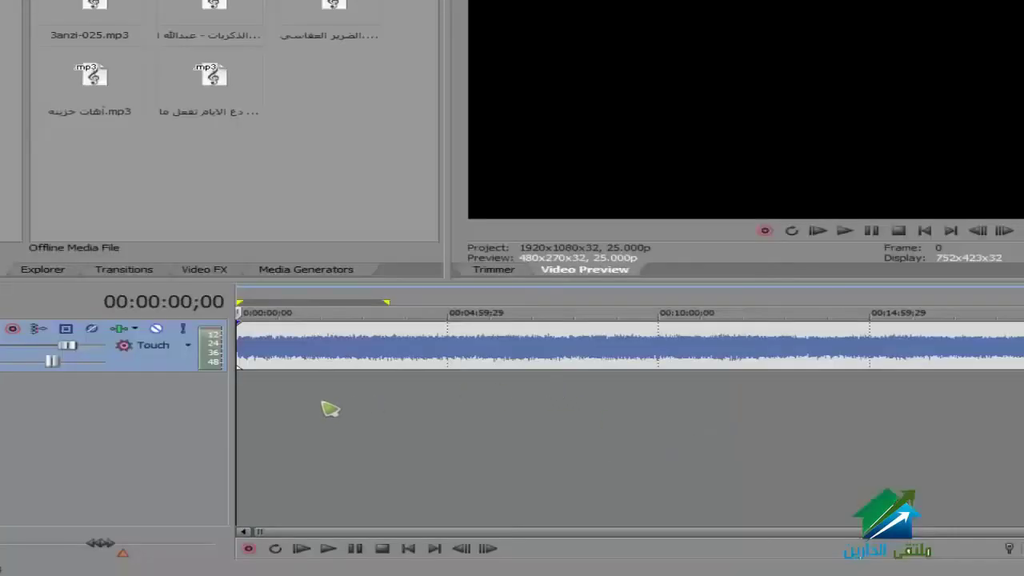
# Select the long audio event on the timeline and return the cursor to the project start.
pyautogui.click(322, 404)
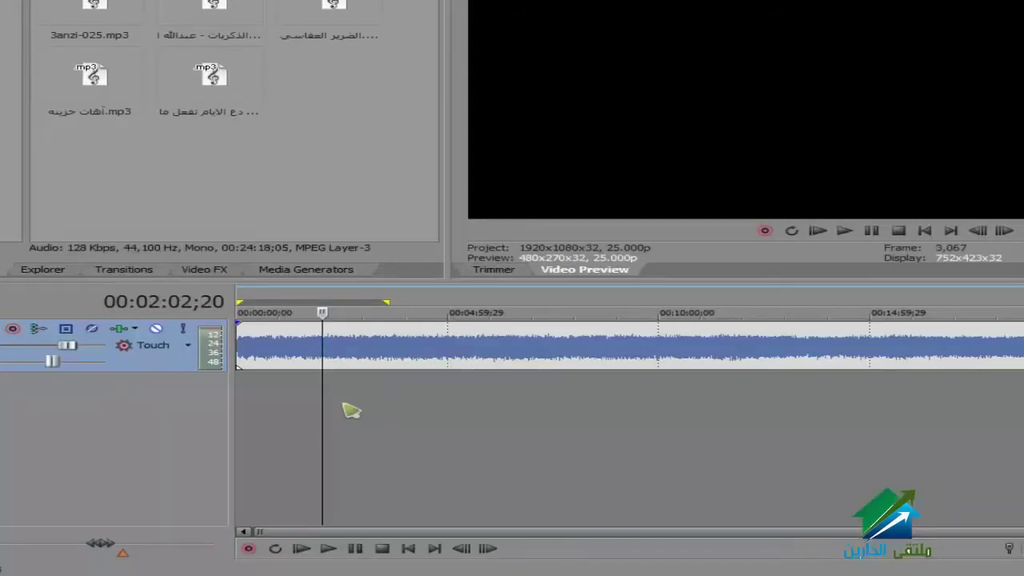
pyautogui.click(428, 345)
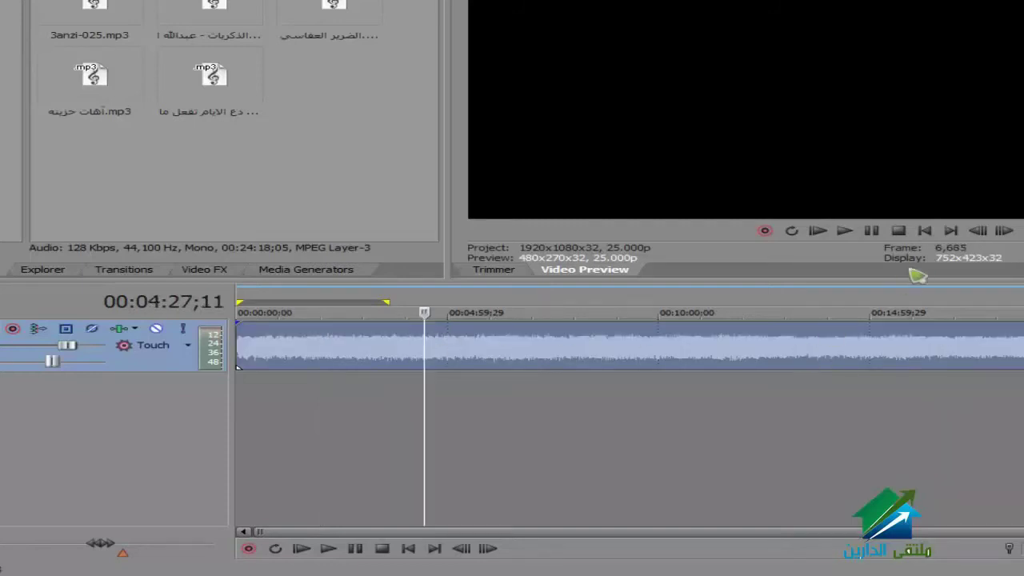
pyautogui.click(924, 231)
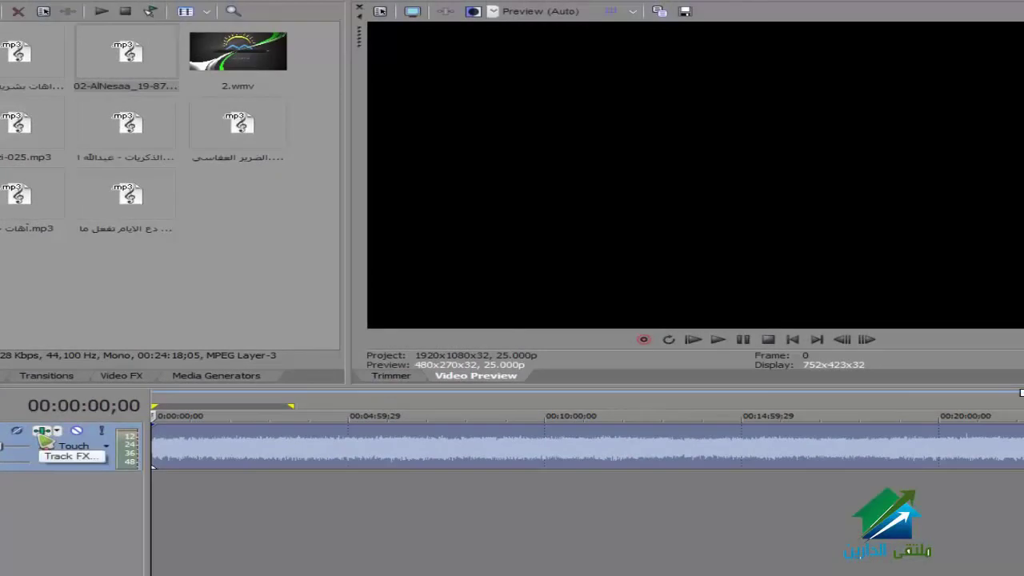
# Open the audio track's effects and review the Track Noise Gate, Track EQ and Track Compressor settings.
pyautogui.click(42, 432)
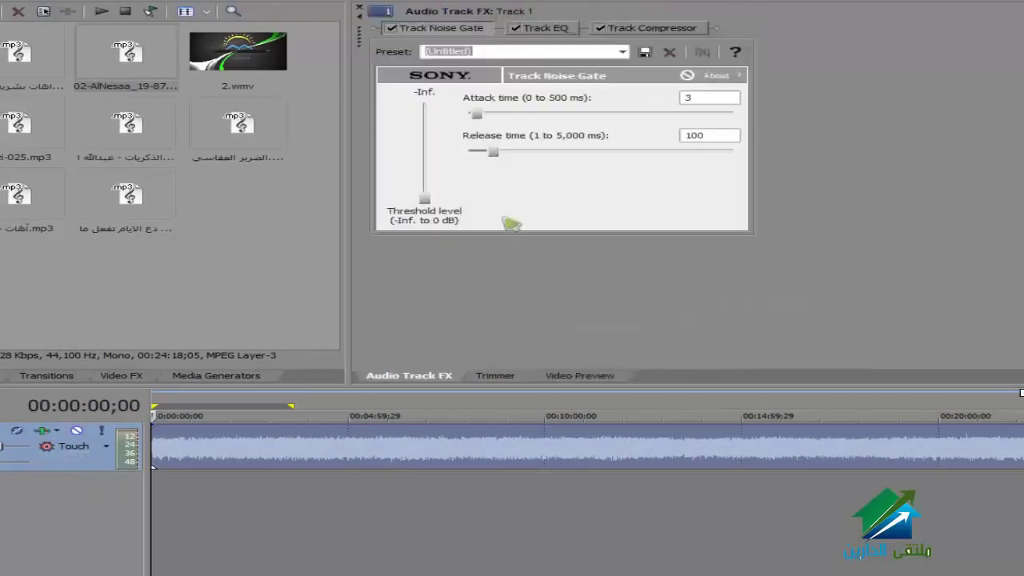
pyautogui.click(648, 28)
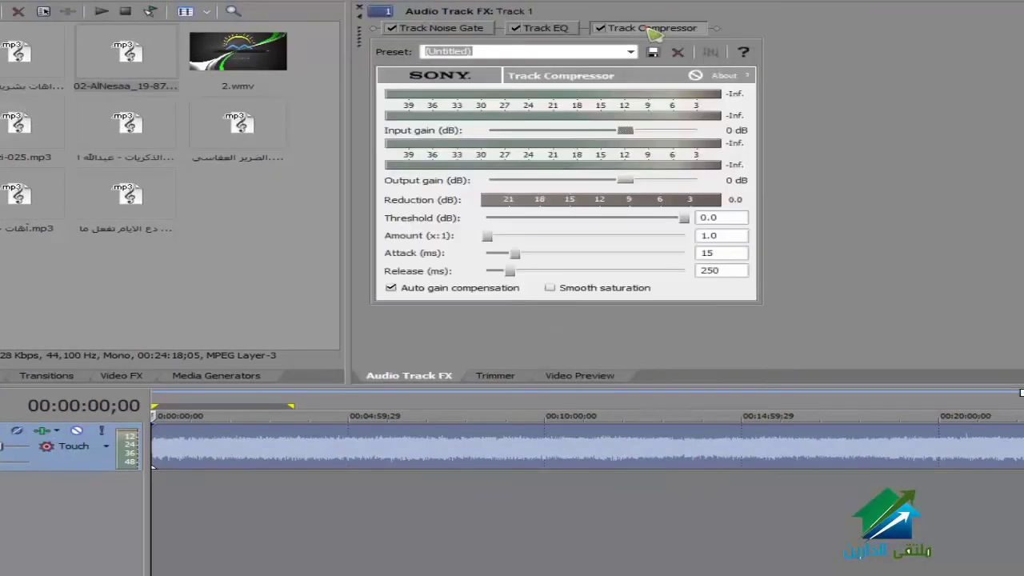
pyautogui.click(559, 28)
pyautogui.click(455, 29)
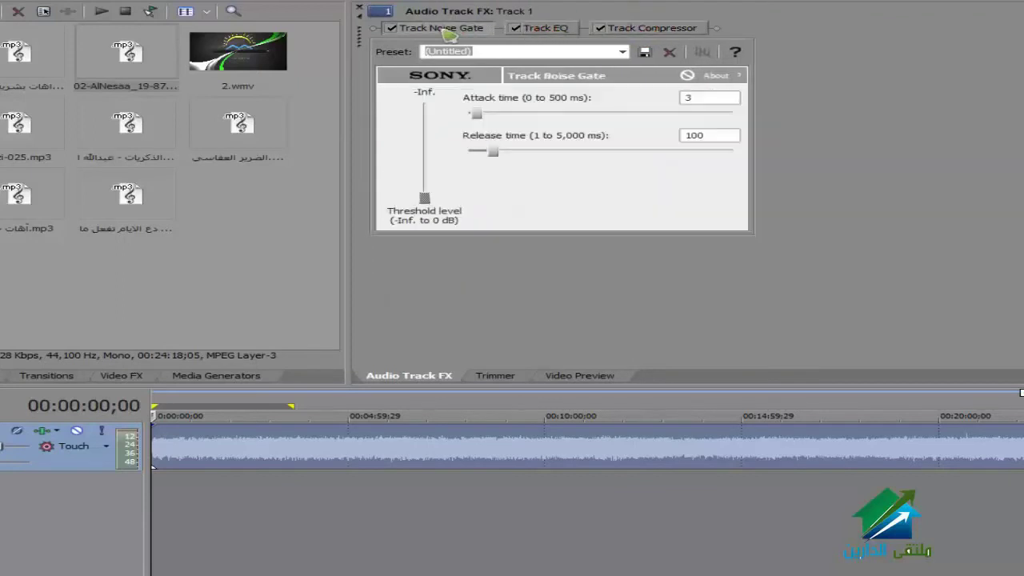
pyautogui.click(534, 29)
pyautogui.click(649, 30)
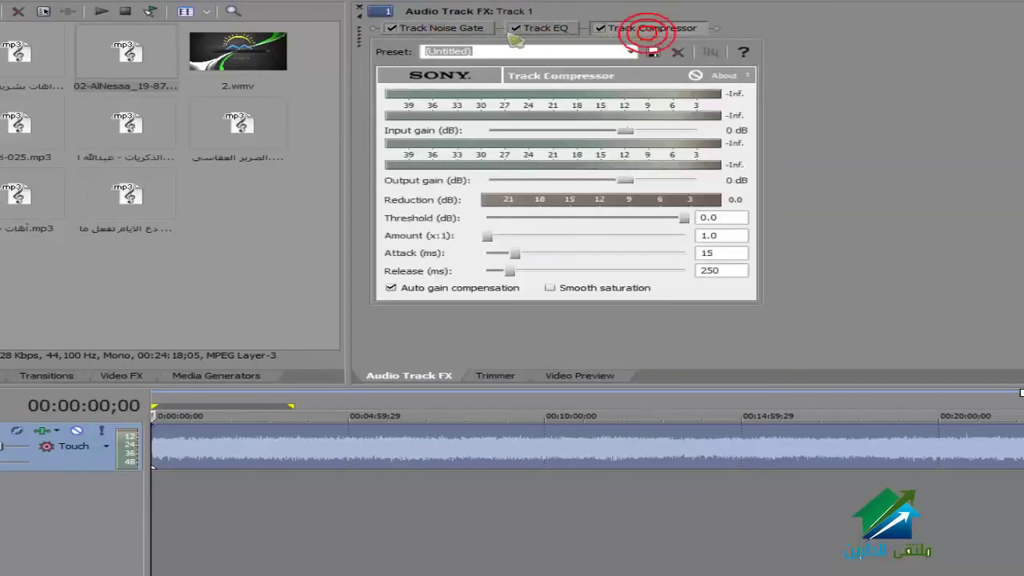
pyautogui.click(441, 30)
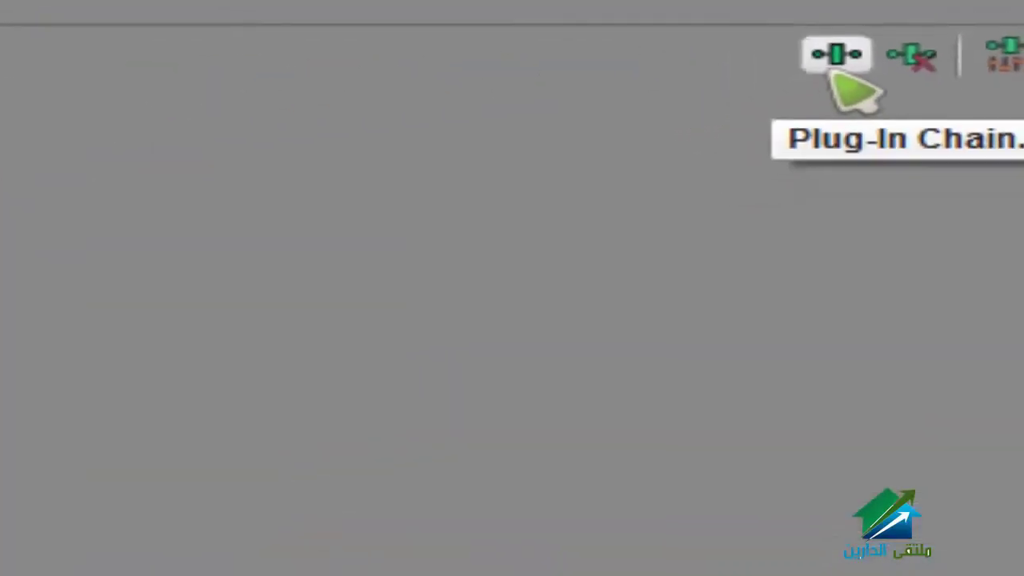
# Look over the plug-ins available for the track's effect chain, including ExpressFX Chorus, and cancel without adding any.
pyautogui.click(782, 72)
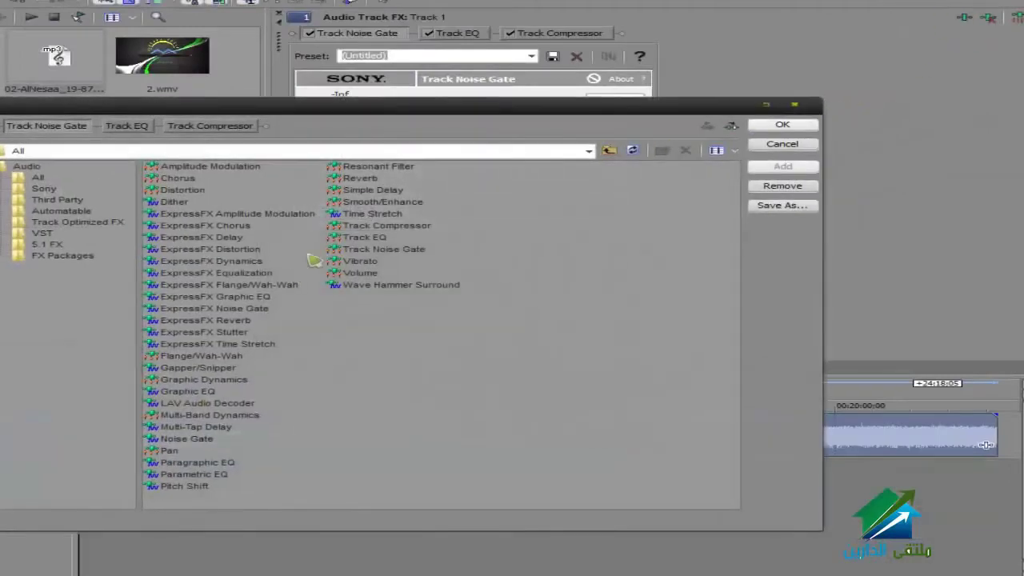
pyautogui.click(200, 225)
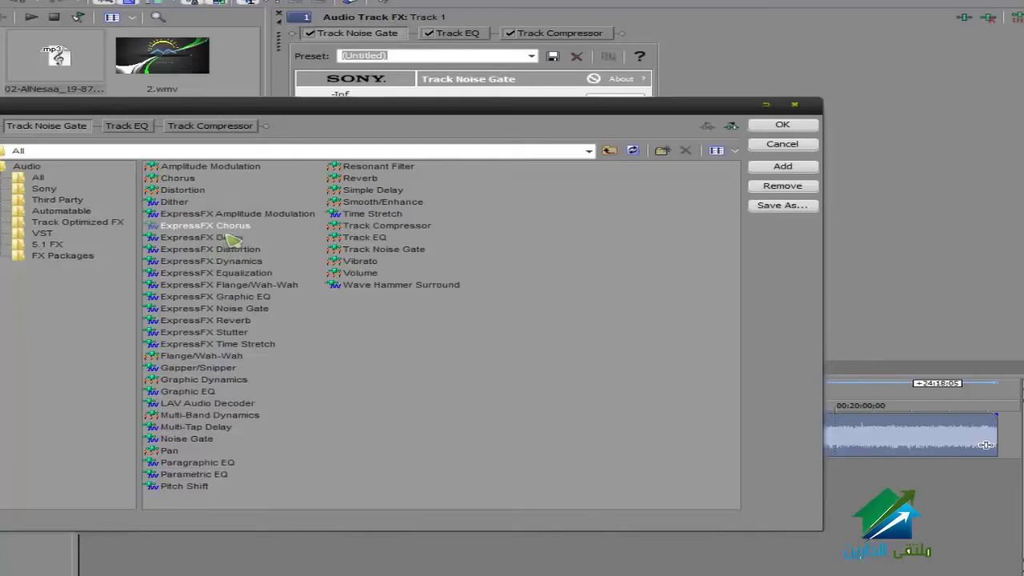
pyautogui.click(783, 144)
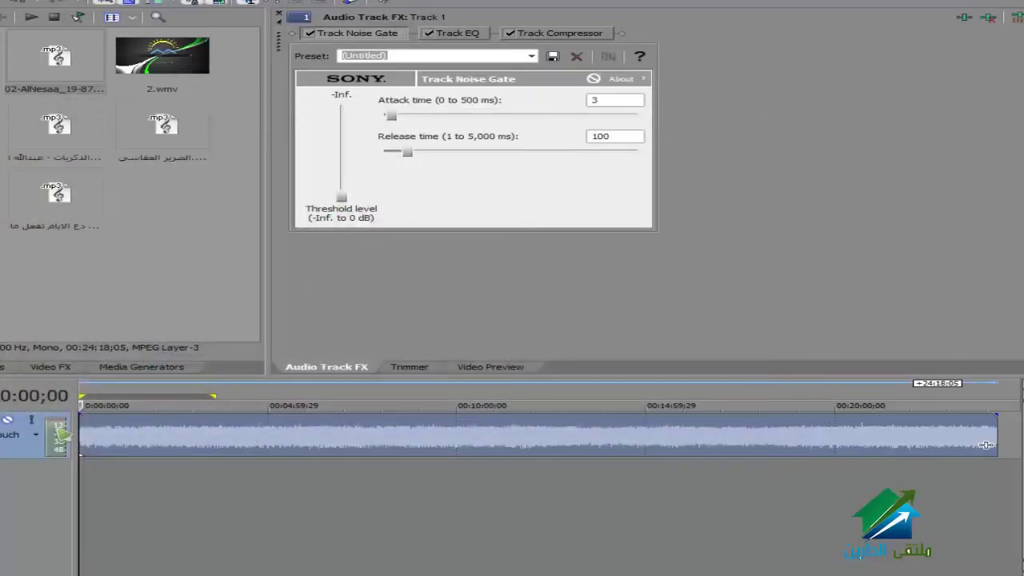
# Open the plug-in chooser for the audio event's effects and add ExpressFX Delay and ExpressFX Reverb to its chain.
pyautogui.click(986, 446)
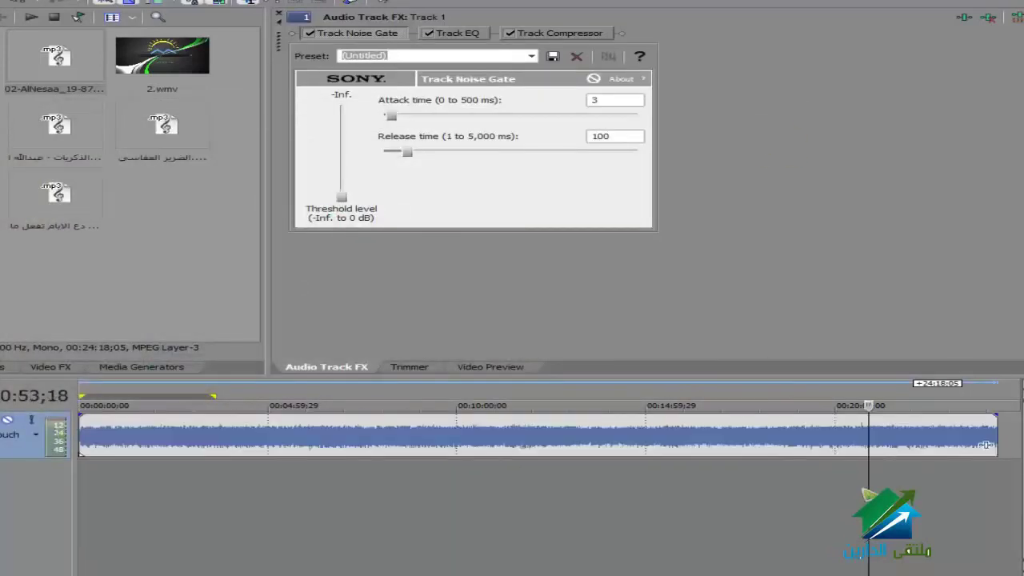
pyautogui.click(991, 451)
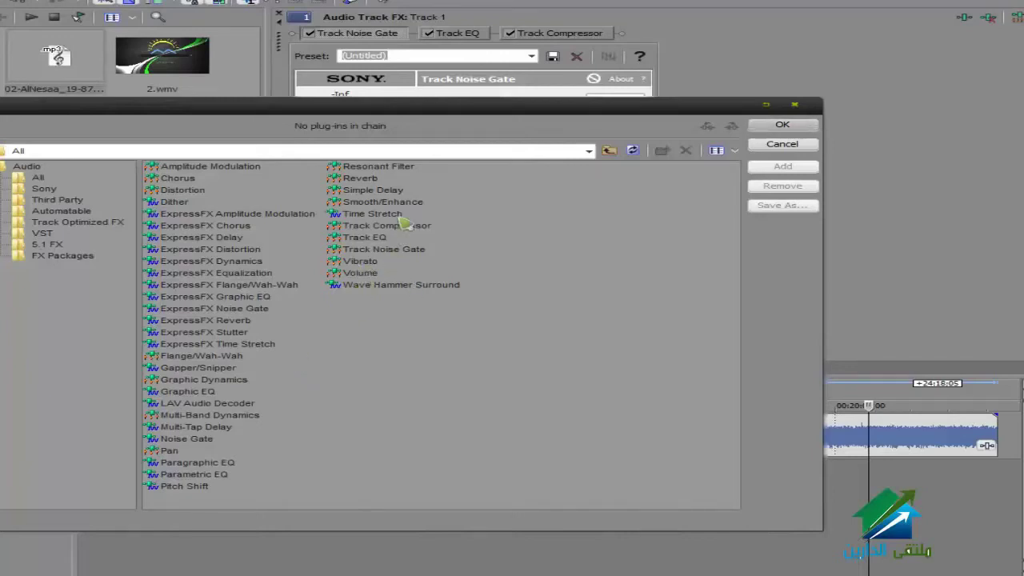
pyautogui.click(360, 178)
pyautogui.click(186, 238)
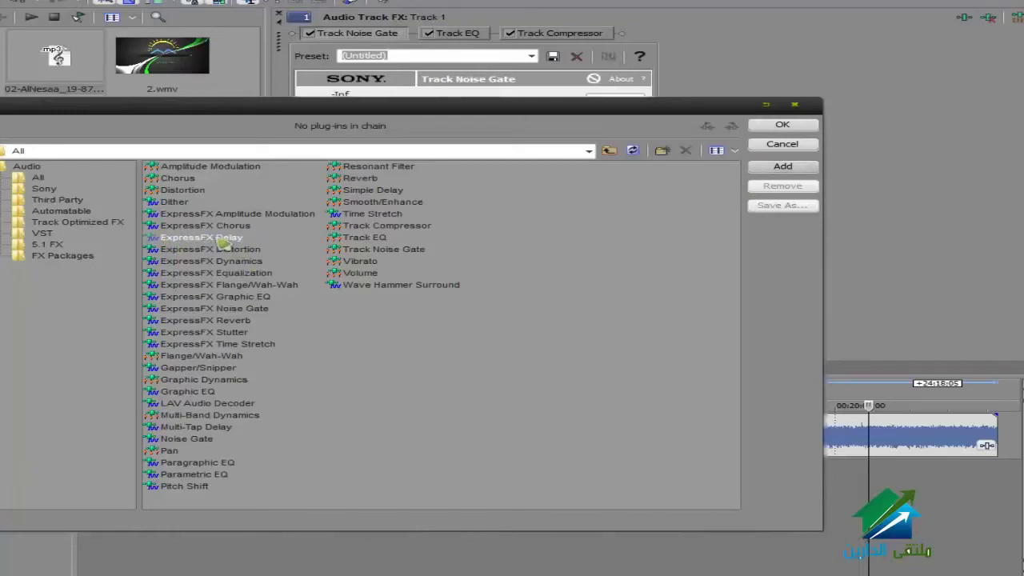
pyautogui.doubleClick(221, 240)
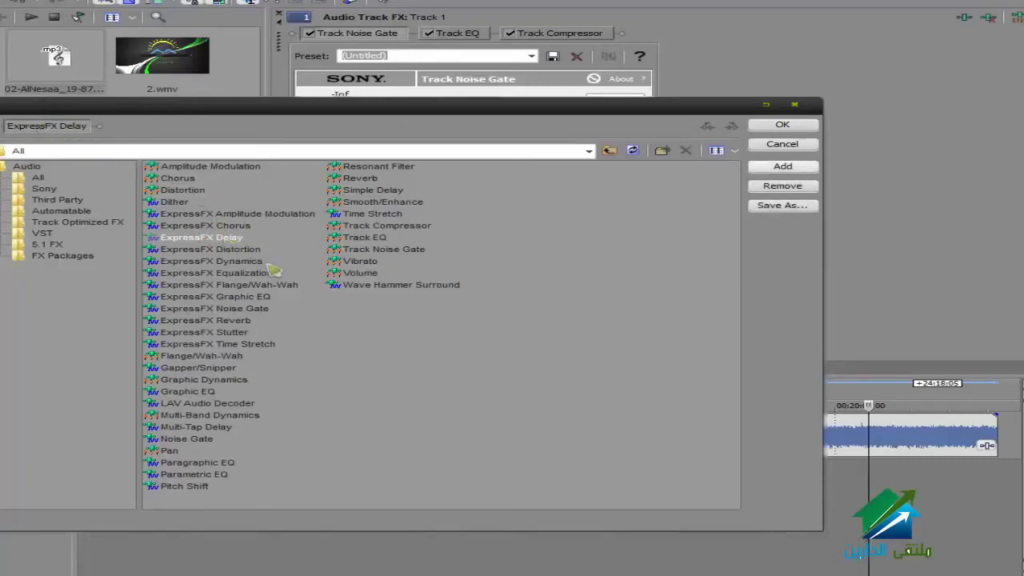
pyautogui.click(232, 321)
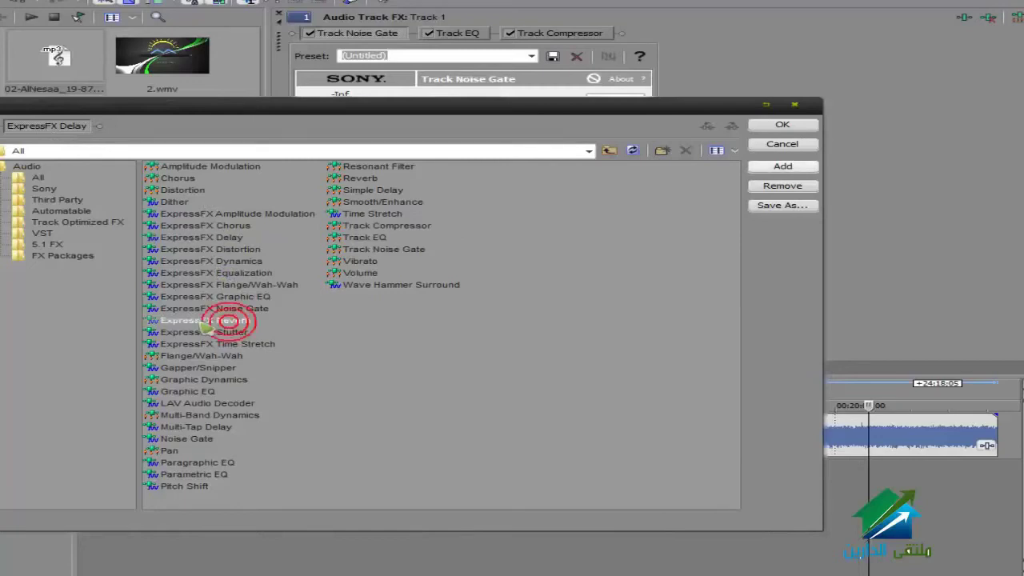
pyautogui.click(789, 167)
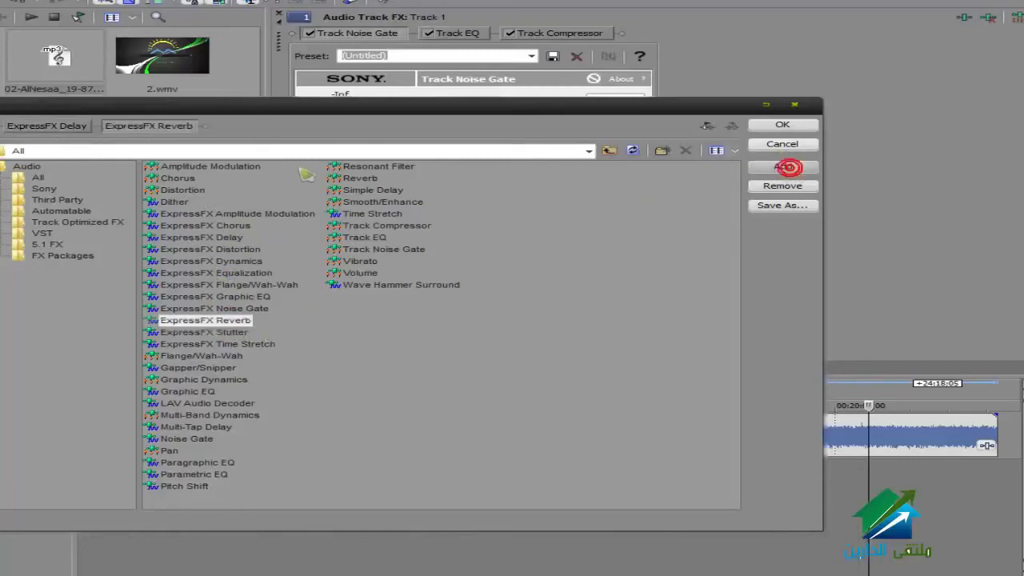
# Remove both ExpressFX Delay and ExpressFX Reverb from the audio event's plug-in chain.
pyautogui.click(139, 132)
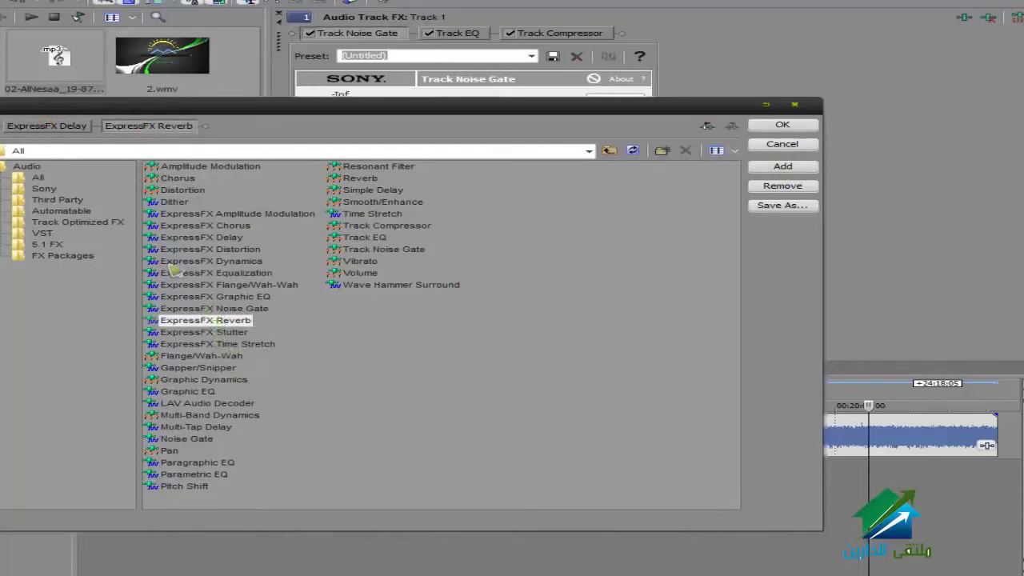
pyautogui.click(48, 128)
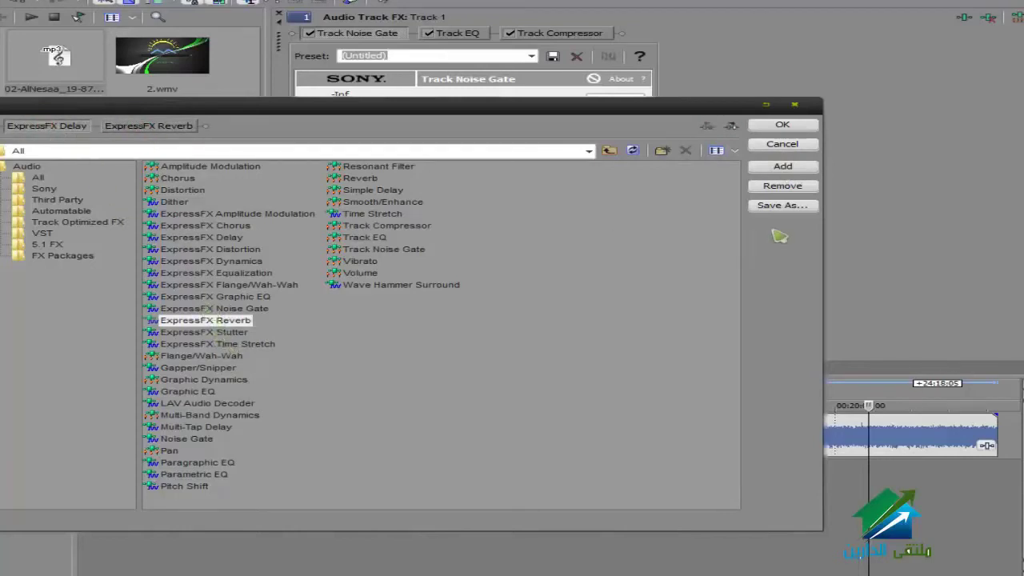
pyautogui.click(787, 190)
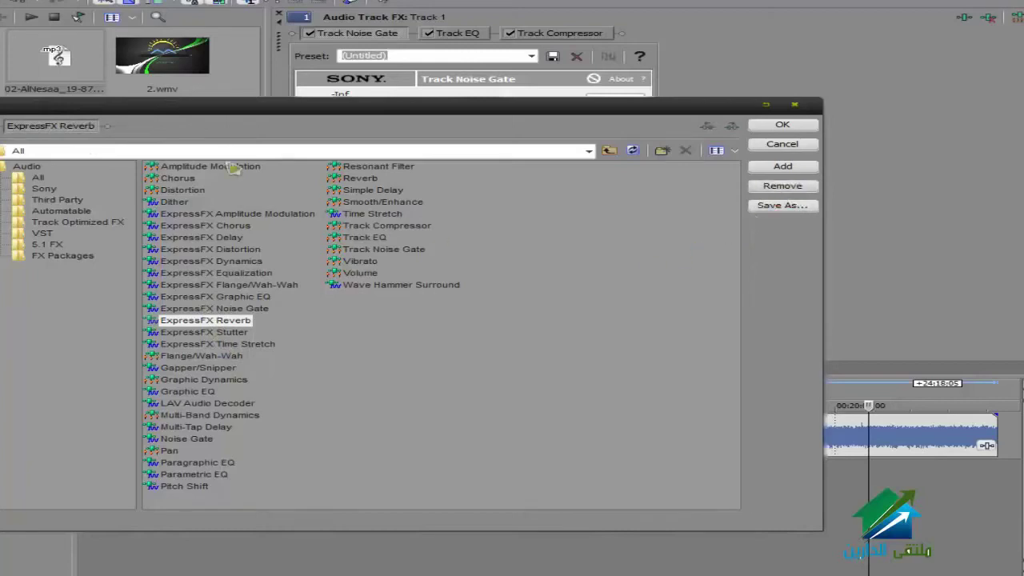
pyautogui.click(788, 187)
# Add ExpressFX Reverb followed by ExpressFX Delay to the audio event's plug-in chain and accept the chain.
pyautogui.doubleClick(240, 322)
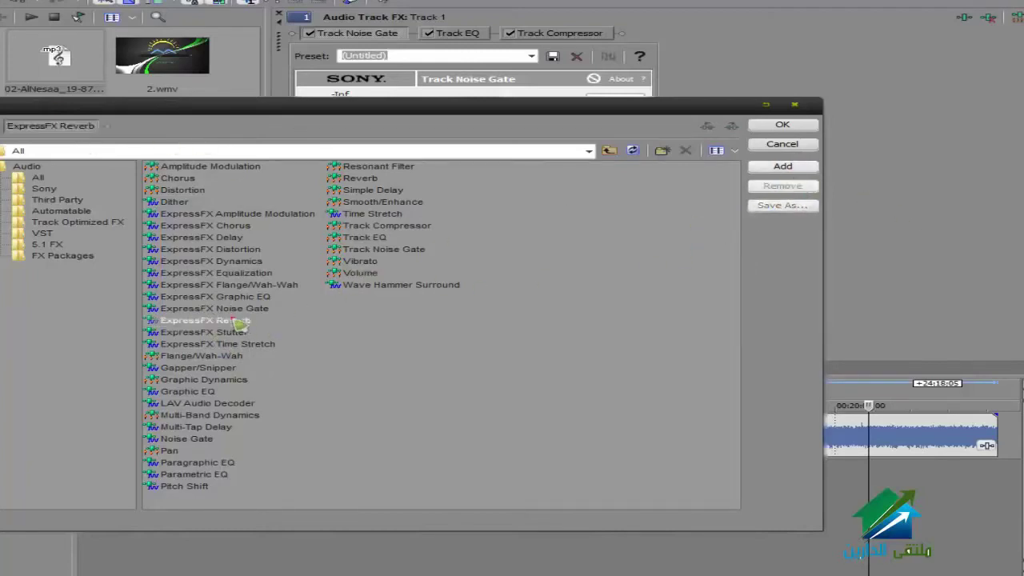
pyautogui.doubleClick(229, 238)
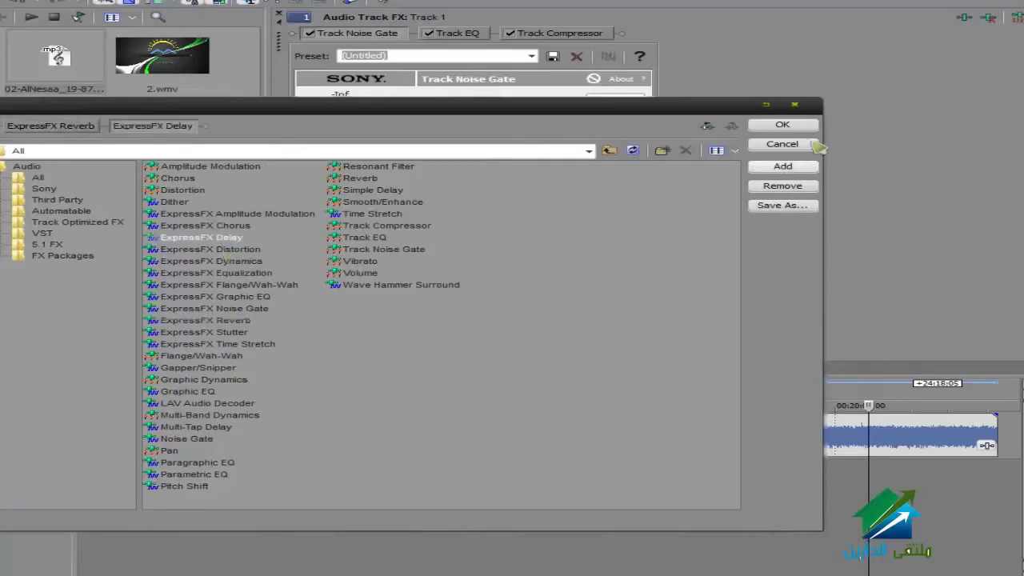
pyautogui.click(793, 124)
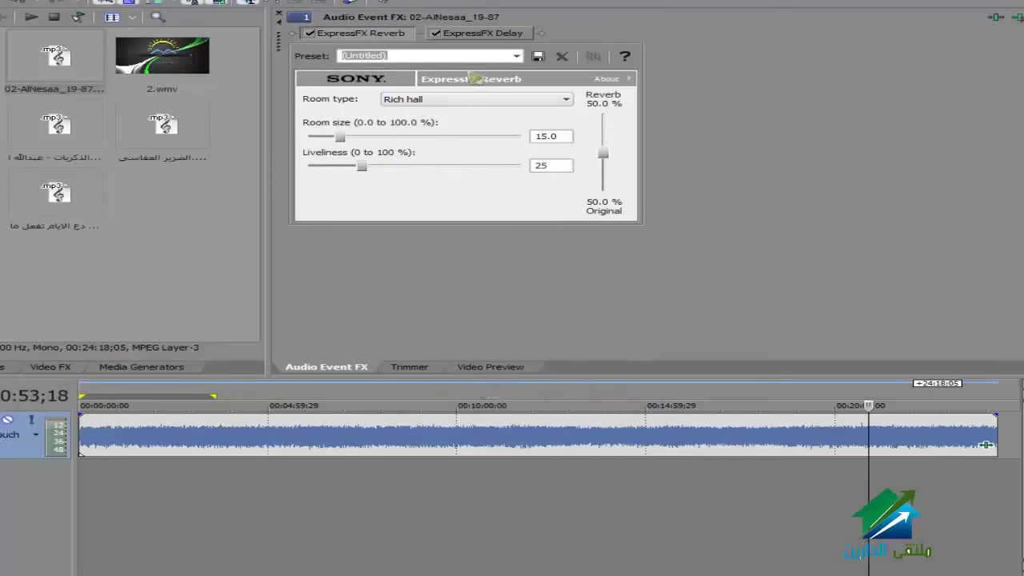
# Compare the settings of the ExpressFX Reverb and ExpressFX Delay effects on the audio event.
pyautogui.click(483, 36)
pyautogui.click(382, 36)
pyautogui.click(488, 33)
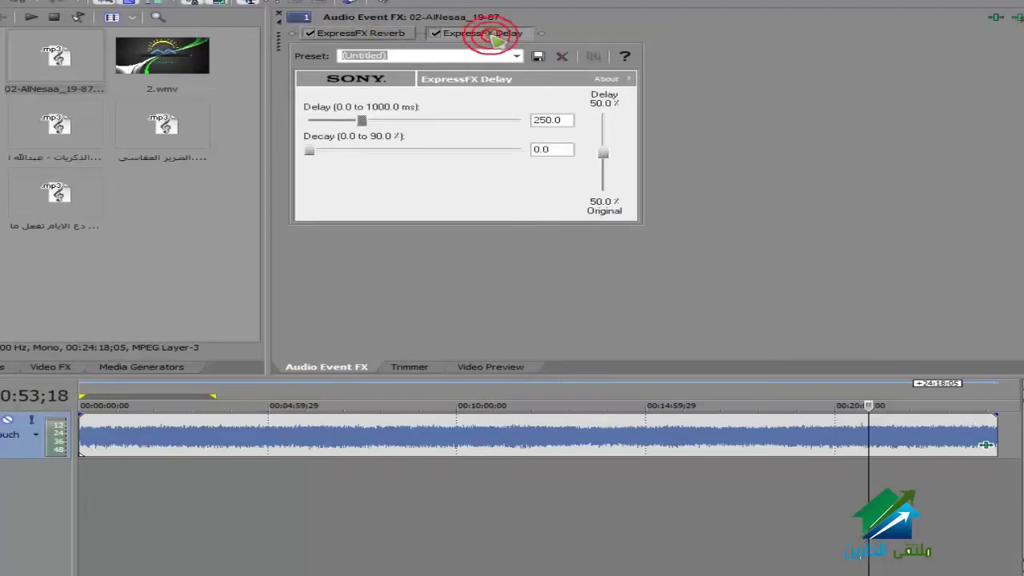
pyautogui.click(382, 34)
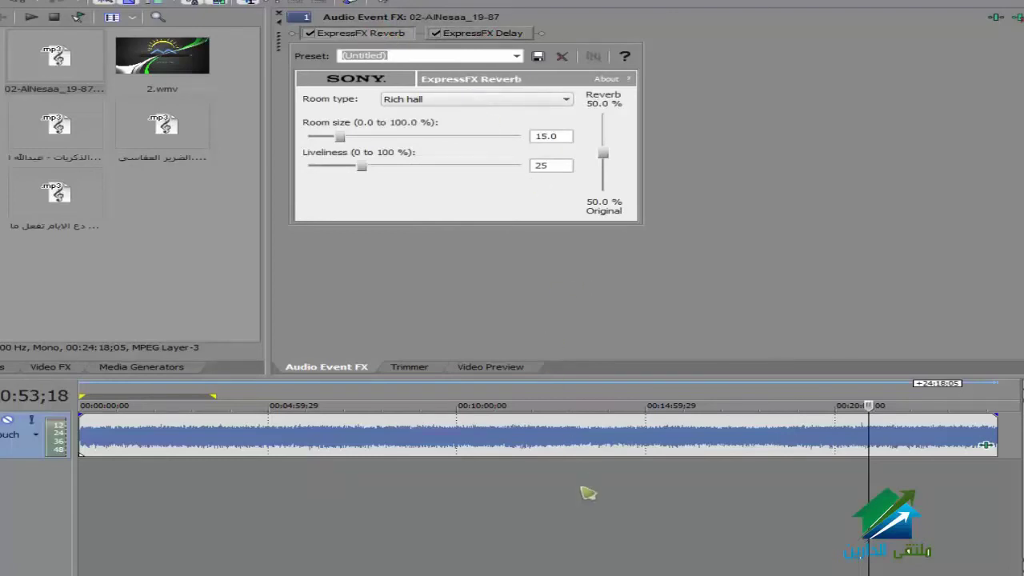
# Float the Audio Event FX window over the media area and show the Video Preview with the playhead at the project start.
pyautogui.moveTo(437, 525); pyautogui.dragTo(437, 430)
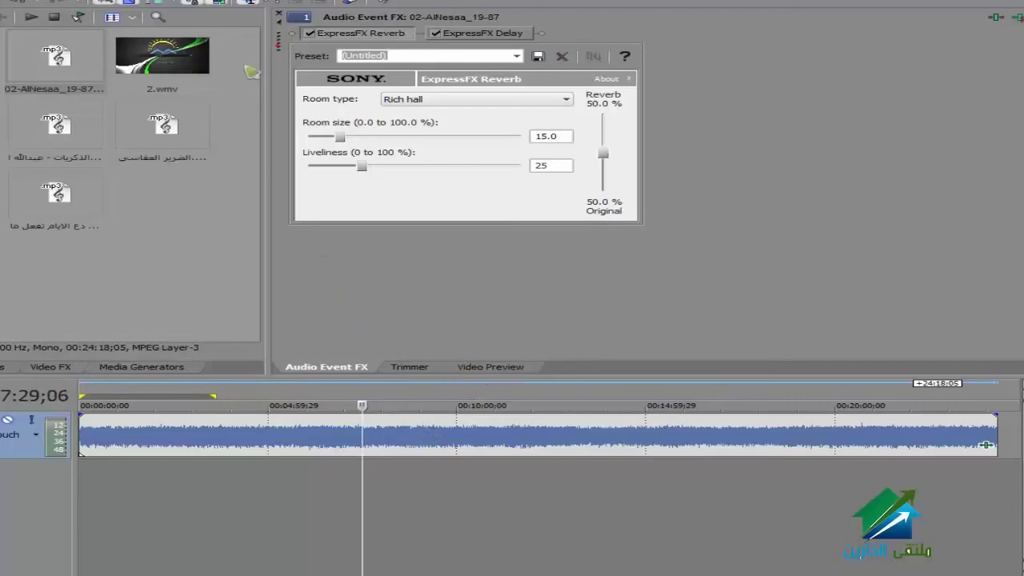
pyautogui.moveTo(275, 34); pyautogui.dragTo(0, 293)
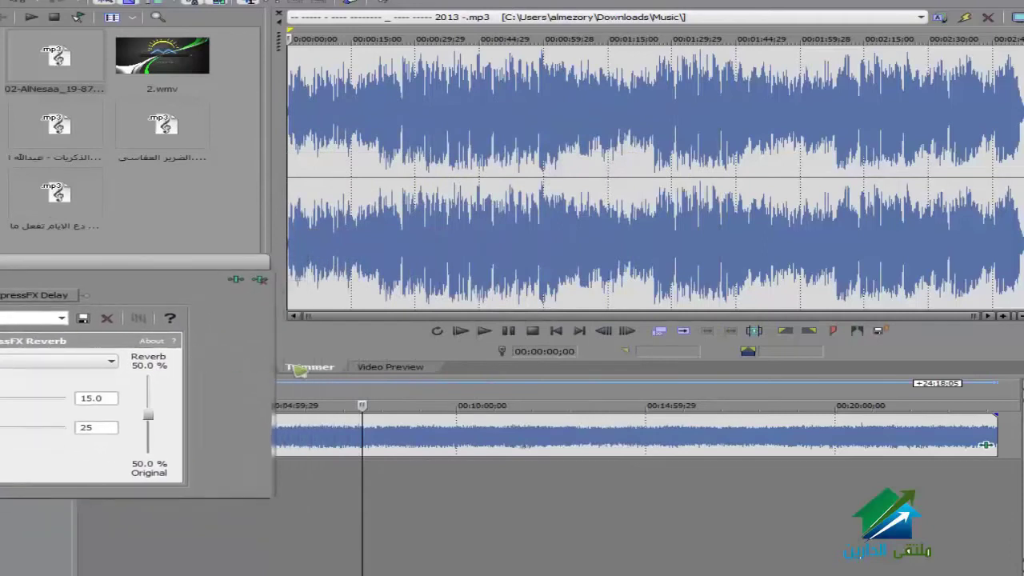
pyautogui.click(378, 368)
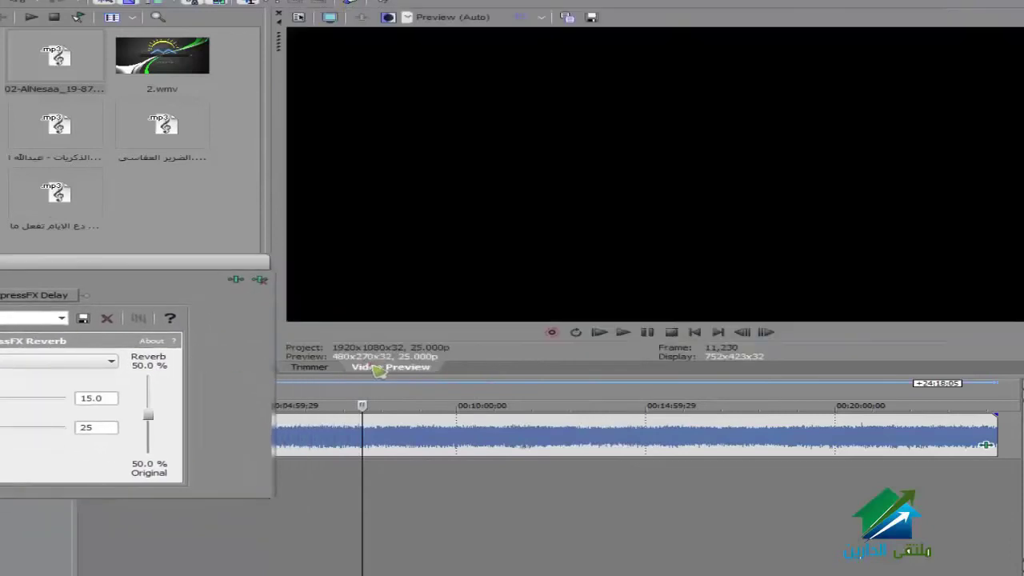
pyautogui.click(695, 332)
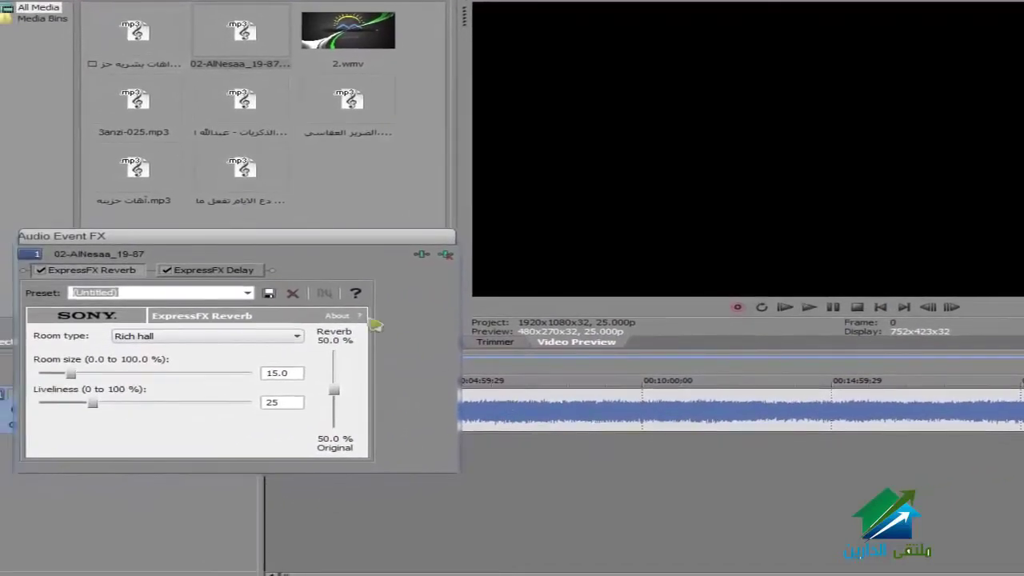
pyautogui.moveTo(308, 243); pyautogui.dragTo(433, 123)
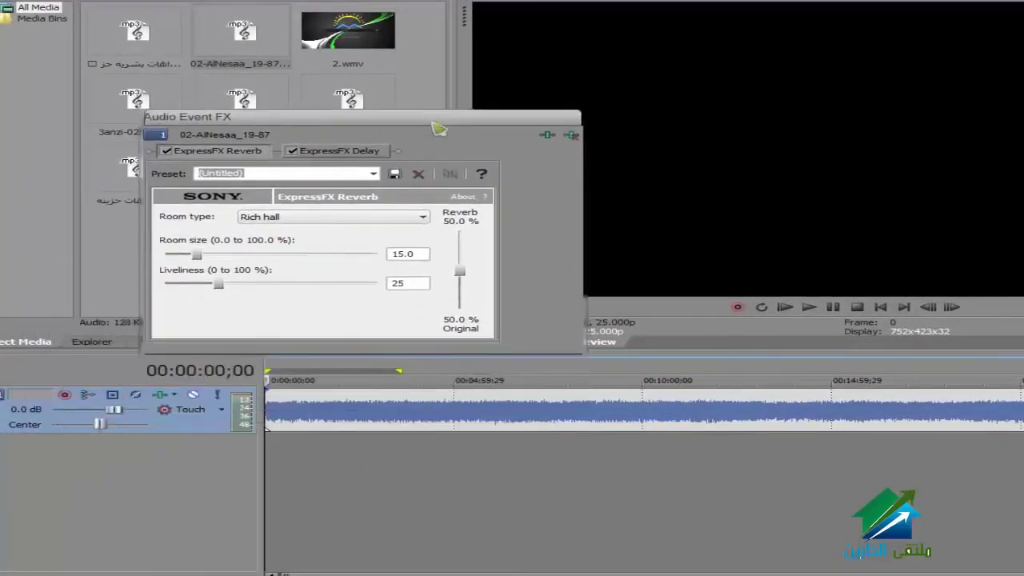
# Increase the audio track's height and enlarge the timeline area to examine the opening part of the waveform.
pyautogui.click(280, 487)
pyautogui.scroll(6, 285, 488)
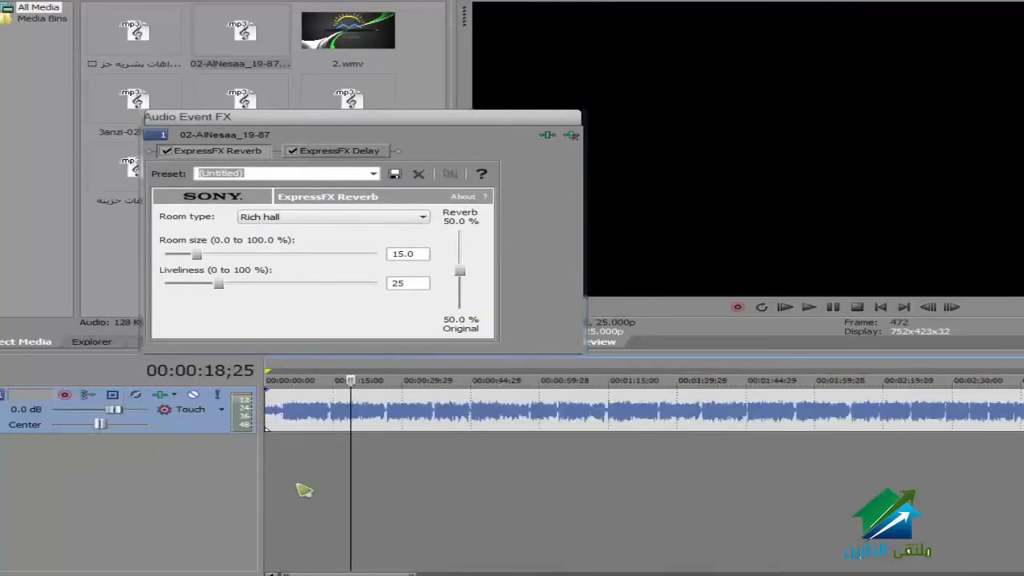
pyautogui.scroll(5, 329, 493)
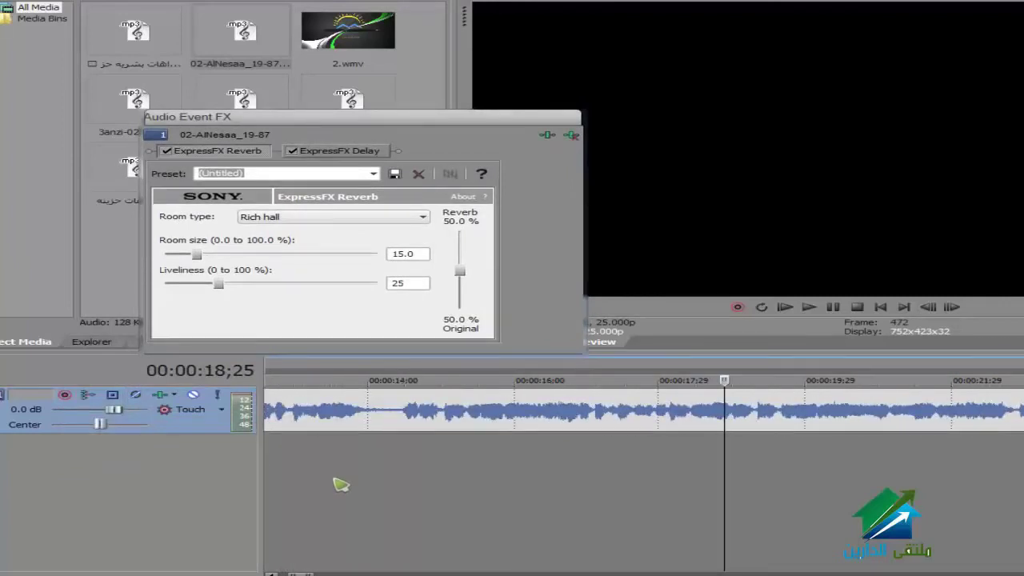
pyautogui.hscroll(-3, 336, 505)
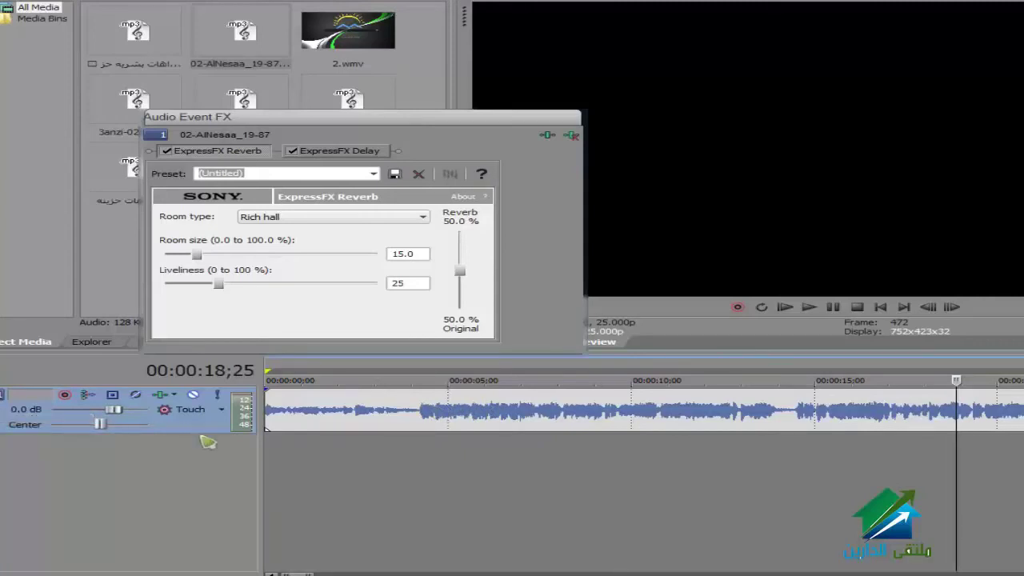
pyautogui.moveTo(204, 433); pyautogui.dragTo(228, 555)
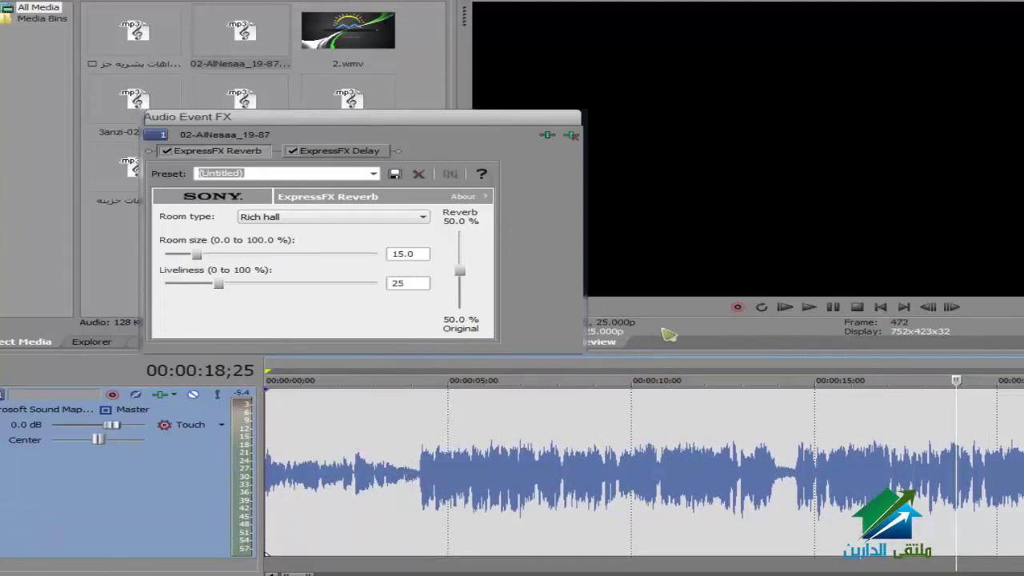
pyautogui.moveTo(679, 357); pyautogui.dragTo(676, 328)
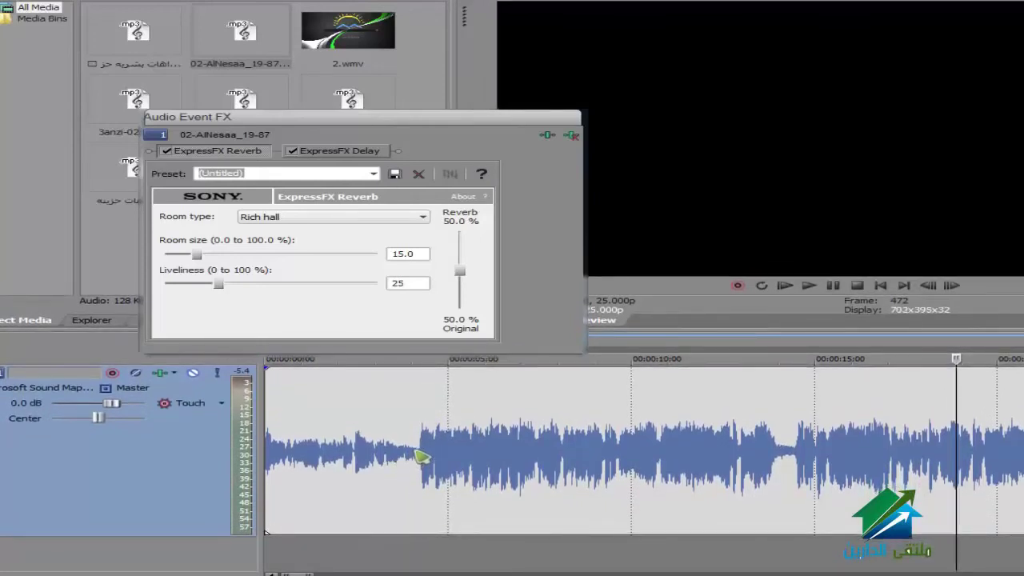
# Select the time range covering the quiet opening phrase, from the project start to about 4 seconds.
pyautogui.moveTo(414, 545); pyautogui.dragTo(400, 547)
pyautogui.click(422, 550)
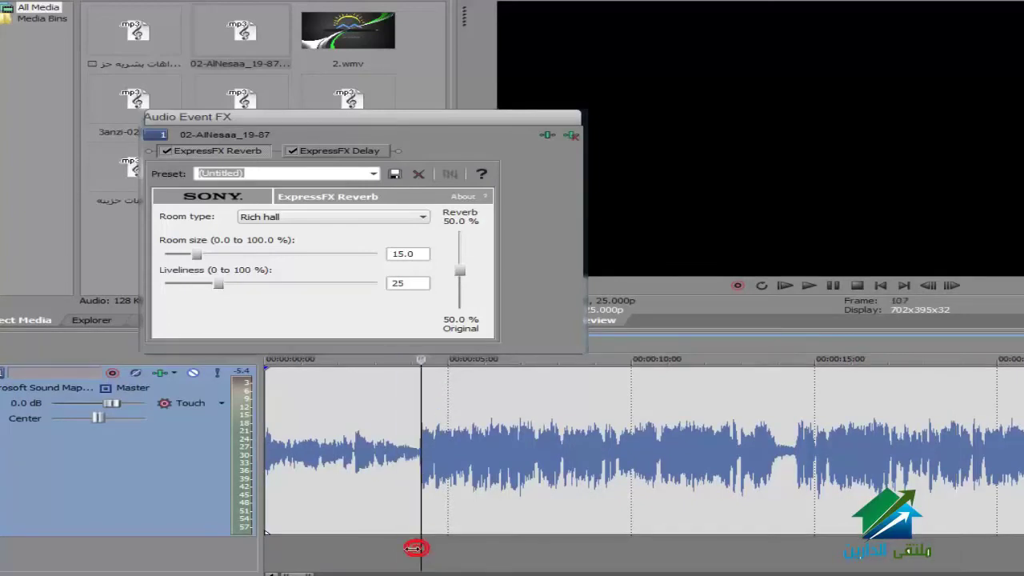
pyautogui.moveTo(415, 549); pyautogui.dragTo(265, 551)
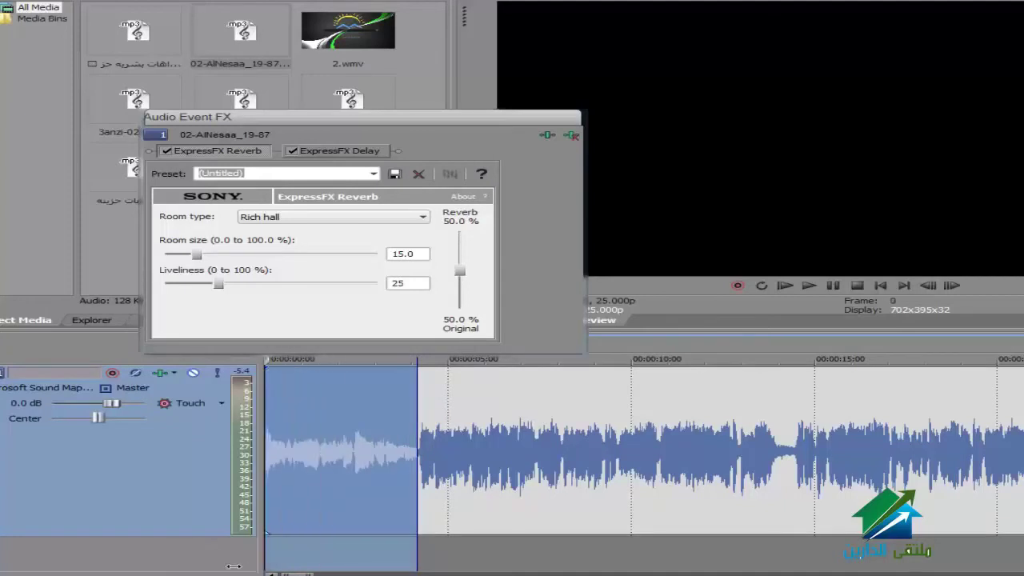
# Bypass ExpressFX Delay in the event's chain and preview the selected opening phrase with only ExpressFX Reverb active.
pyautogui.moveTo(406, 132); pyautogui.dragTo(552, 117)
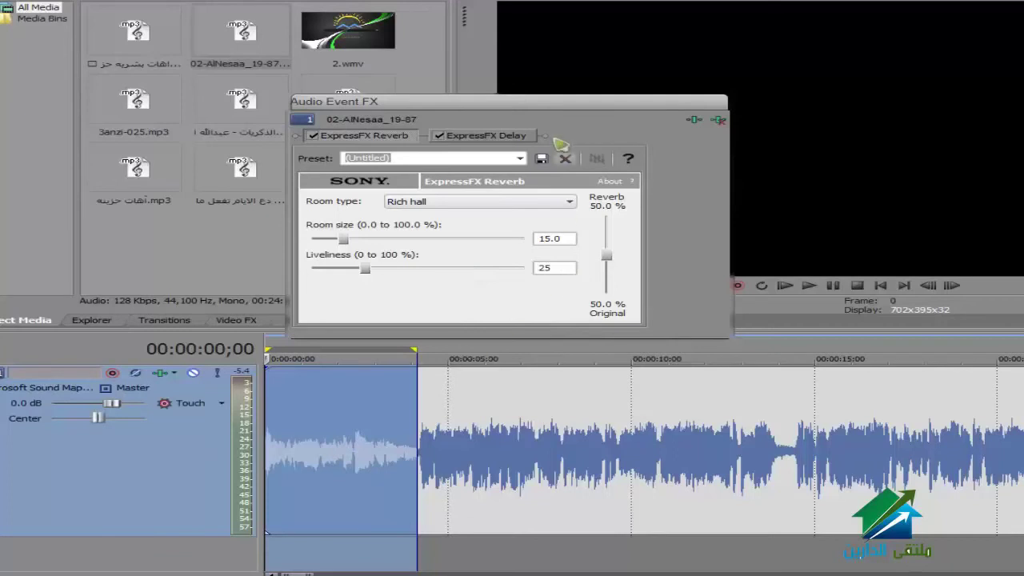
pyautogui.moveTo(565, 109); pyautogui.dragTo(453, 106)
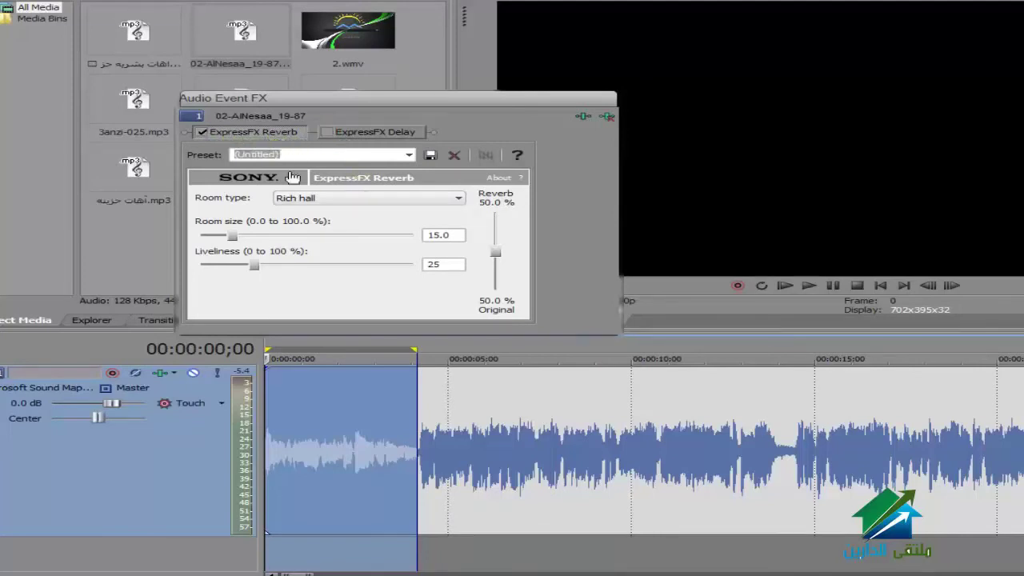
pyautogui.click(773, 288)
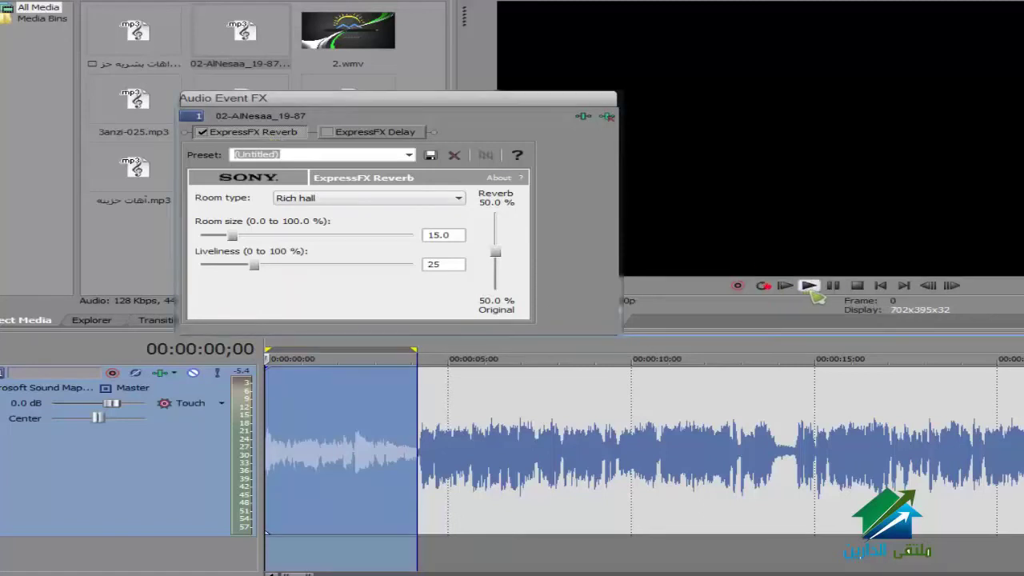
pyautogui.click(809, 285)
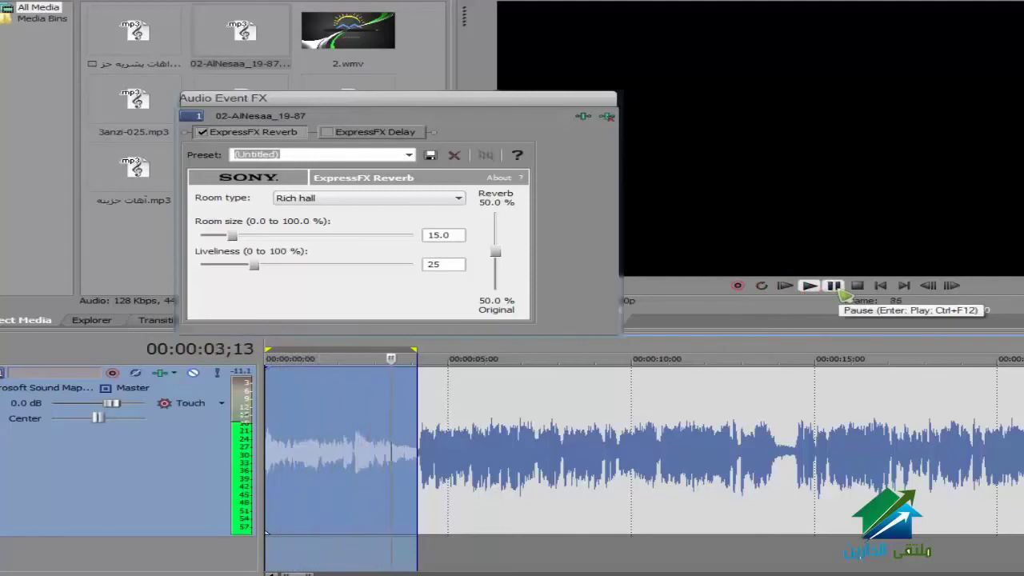
pyautogui.click(833, 286)
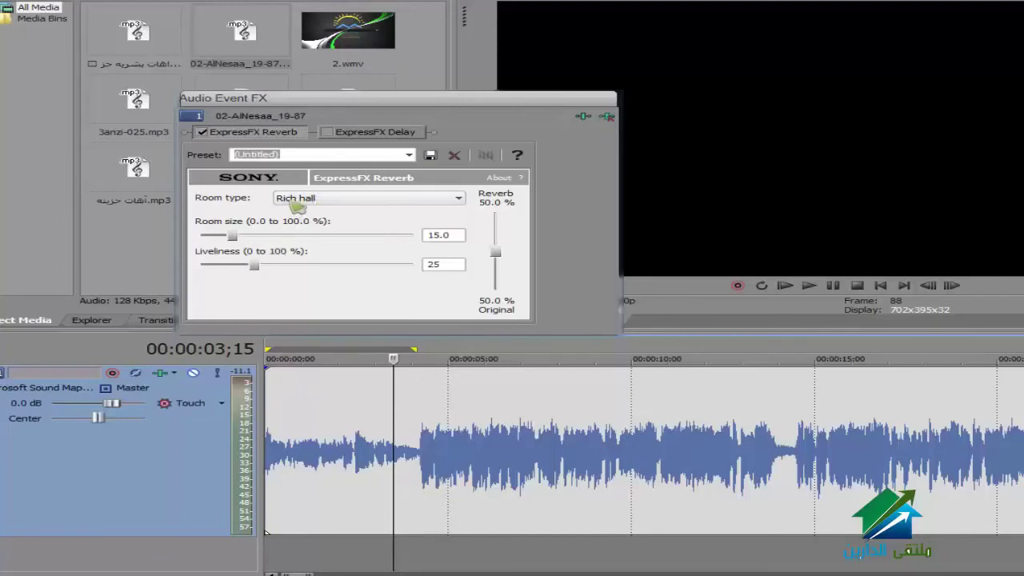
# Set ExpressFX Reverb to the Bright small room type, room size 73.0, liveliness 44 and reverb mix 73.6%.
pyautogui.click(328, 202)
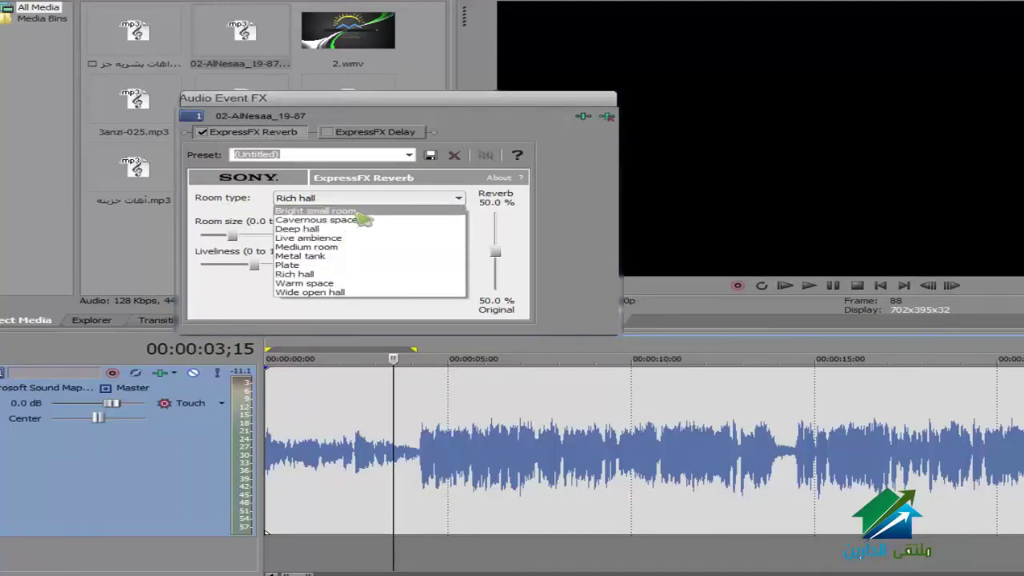
pyautogui.click(361, 213)
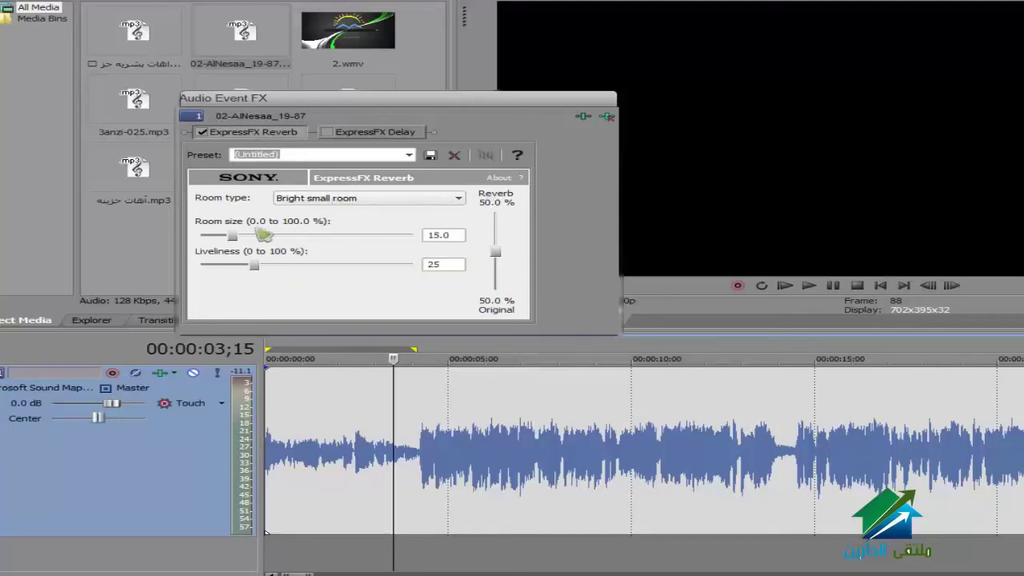
pyautogui.moveTo(239, 235); pyautogui.dragTo(366, 244)
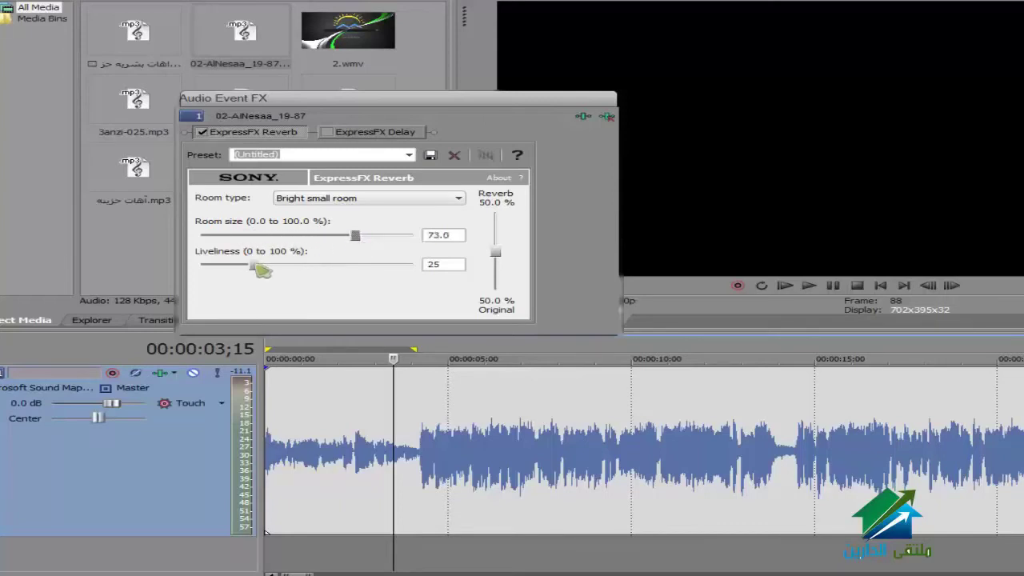
pyautogui.moveTo(259, 268); pyautogui.dragTo(339, 265)
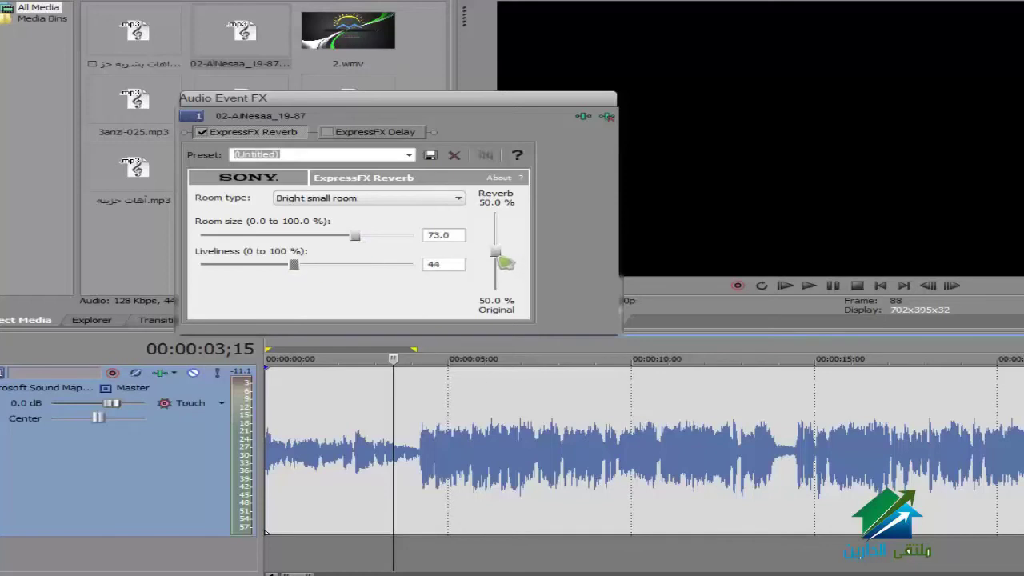
pyautogui.moveTo(501, 255); pyautogui.dragTo(503, 244)
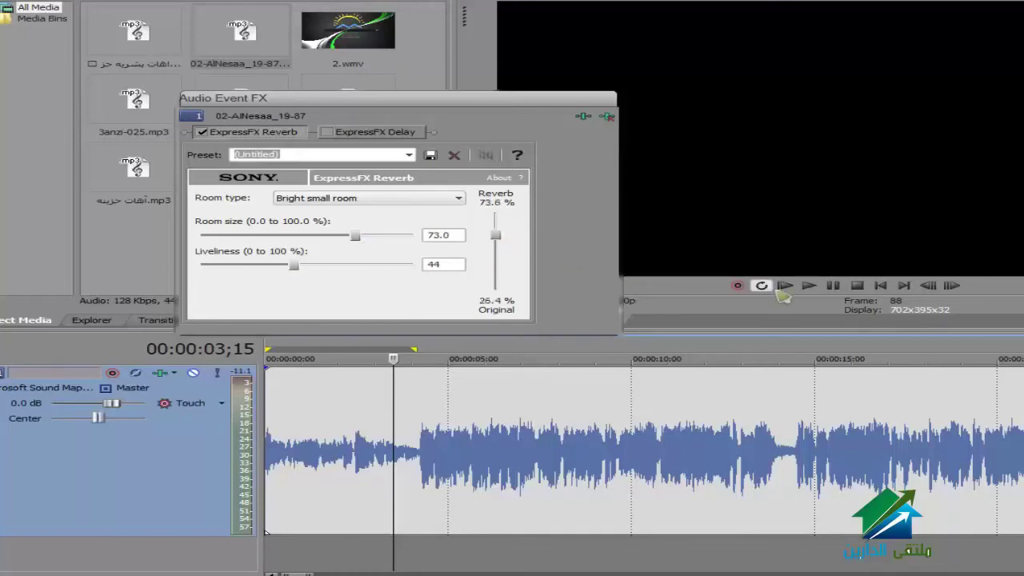
# Play the audio from the project start twice to judge the reverb settings, and return the playhead to the start.
pyautogui.click(880, 284)
pyautogui.click(810, 286)
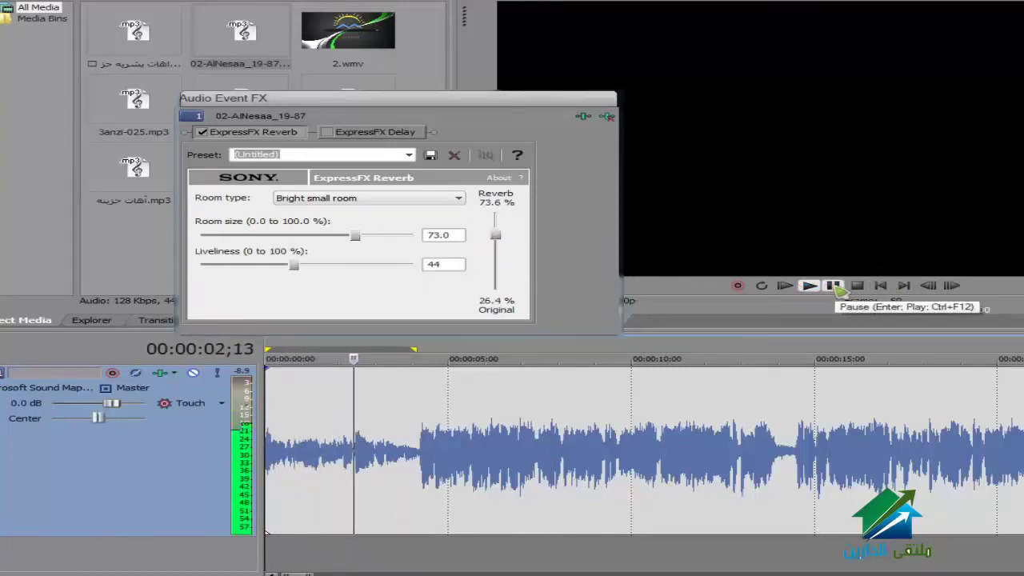
pyautogui.click(834, 287)
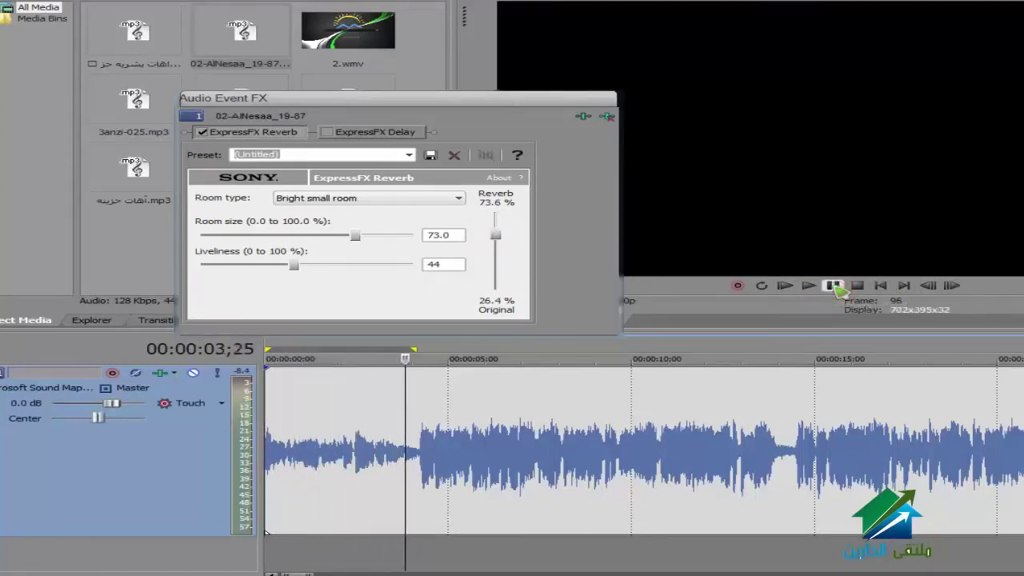
pyautogui.click(880, 285)
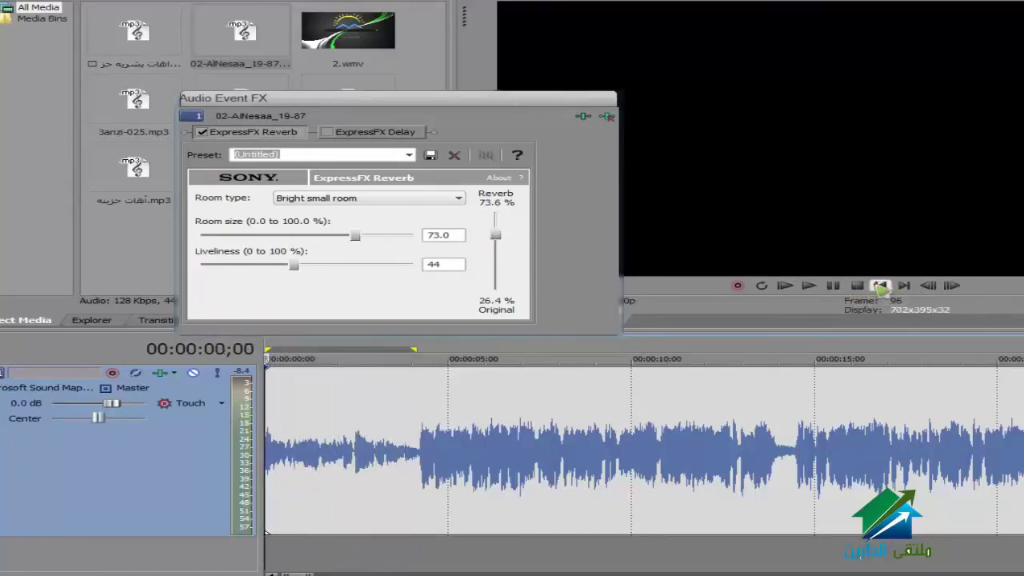
pyautogui.click(810, 286)
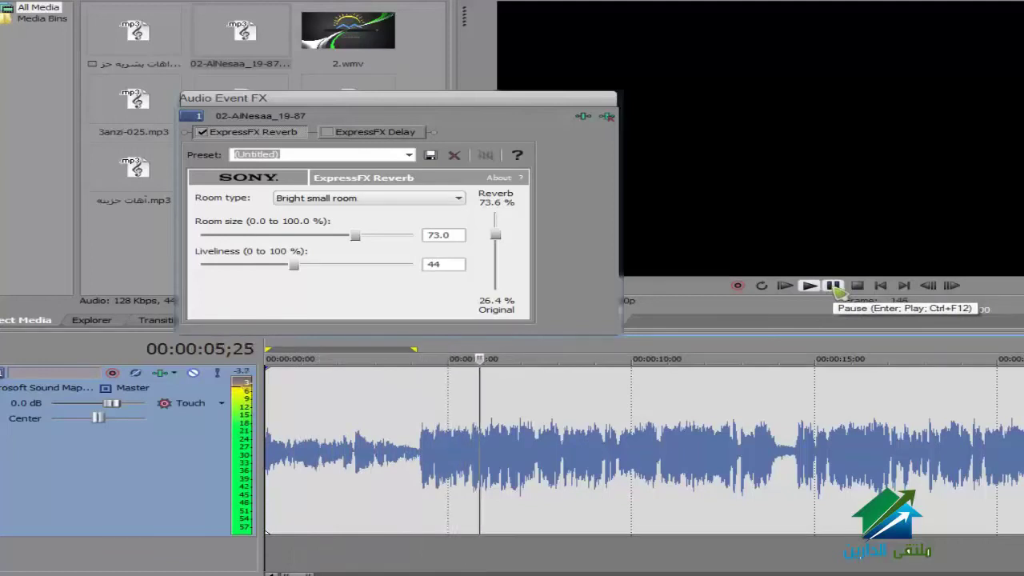
pyautogui.click(833, 286)
pyautogui.click(881, 287)
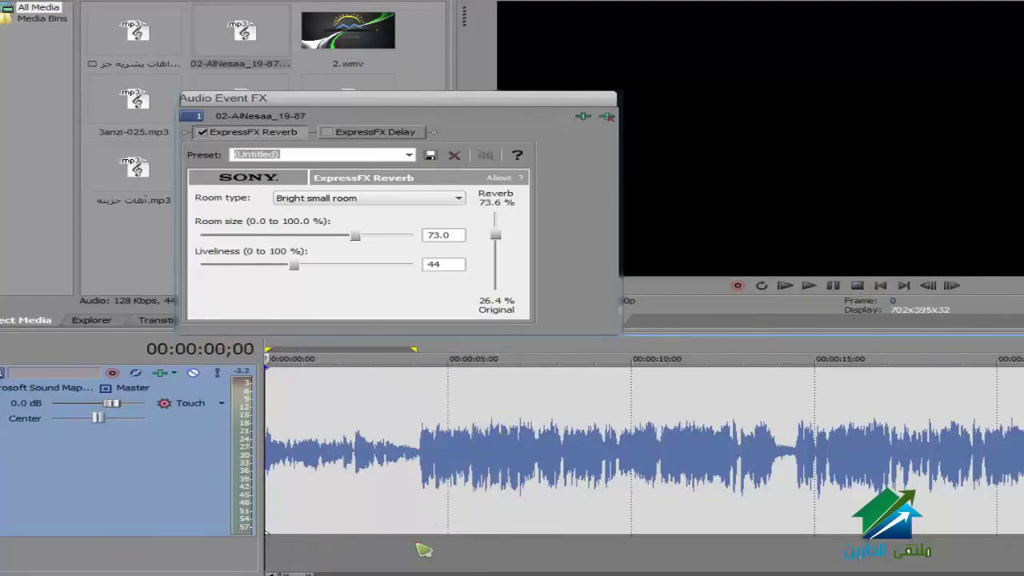
# Split the audio event at 00:00:04;08, where the opening phrase ends.
pyautogui.moveTo(416, 547); pyautogui.dragTo(260, 547)
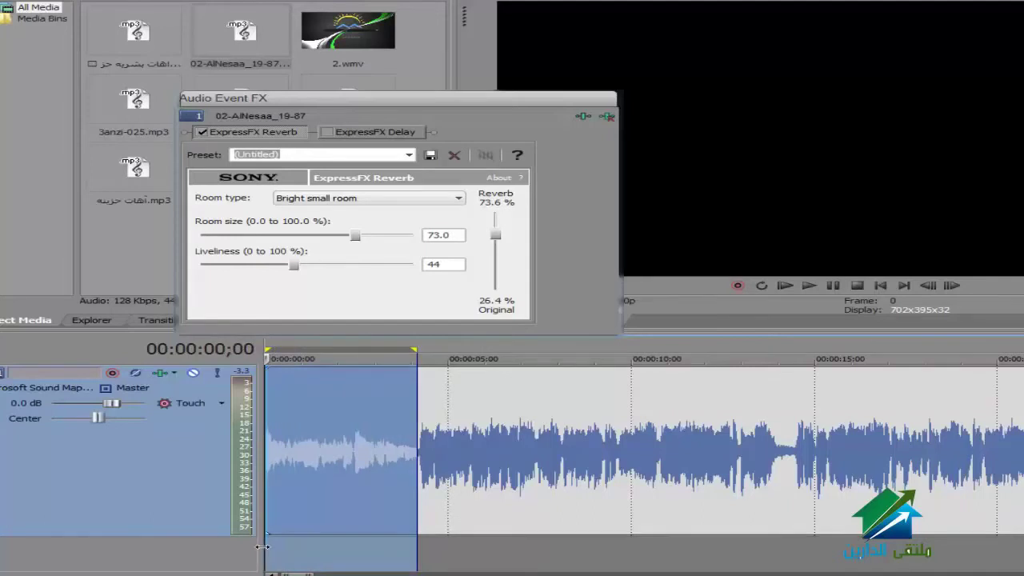
pyautogui.click(422, 470)
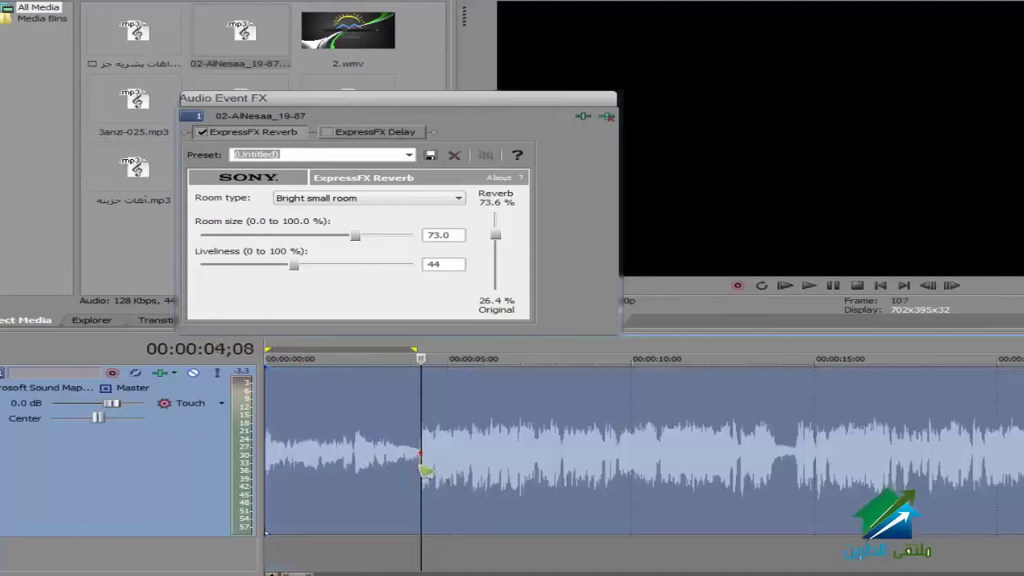
pyautogui.doubleClick(418, 550)
# Reduce the audio track's height and move the long remaining part onto a new track below, well after the opening clip.
pyautogui.moveTo(200, 535); pyautogui.dragTo(215, 434)
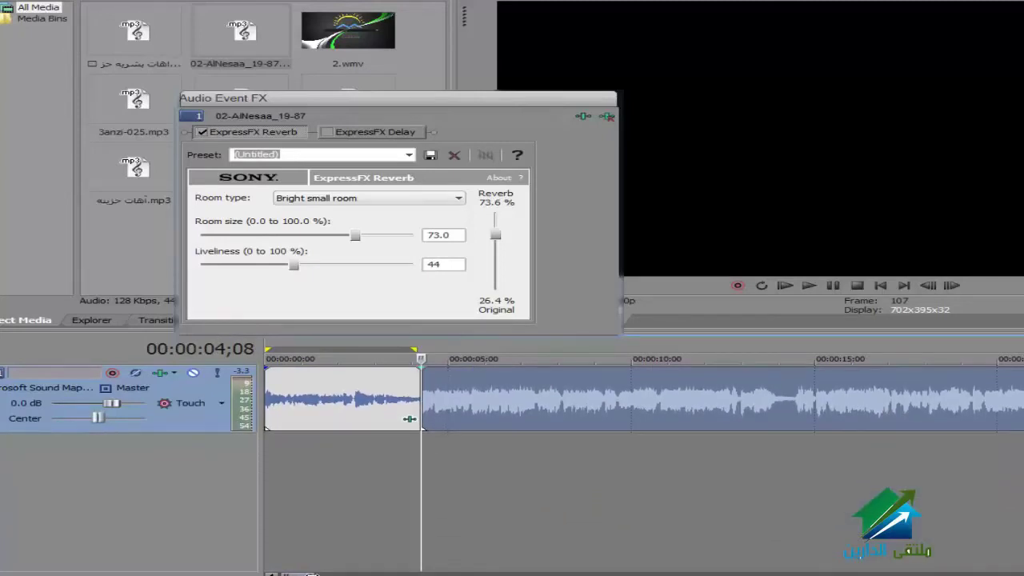
pyautogui.scroll(-10, 315, 567)
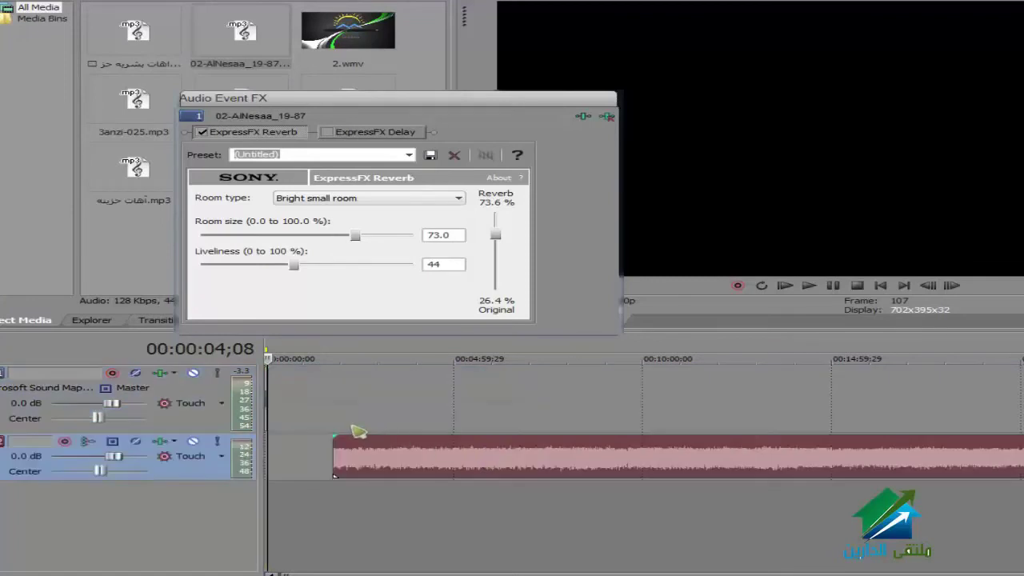
pyautogui.moveTo(355, 429); pyautogui.dragTo(311, 423)
pyautogui.scroll(2, 311, 423)
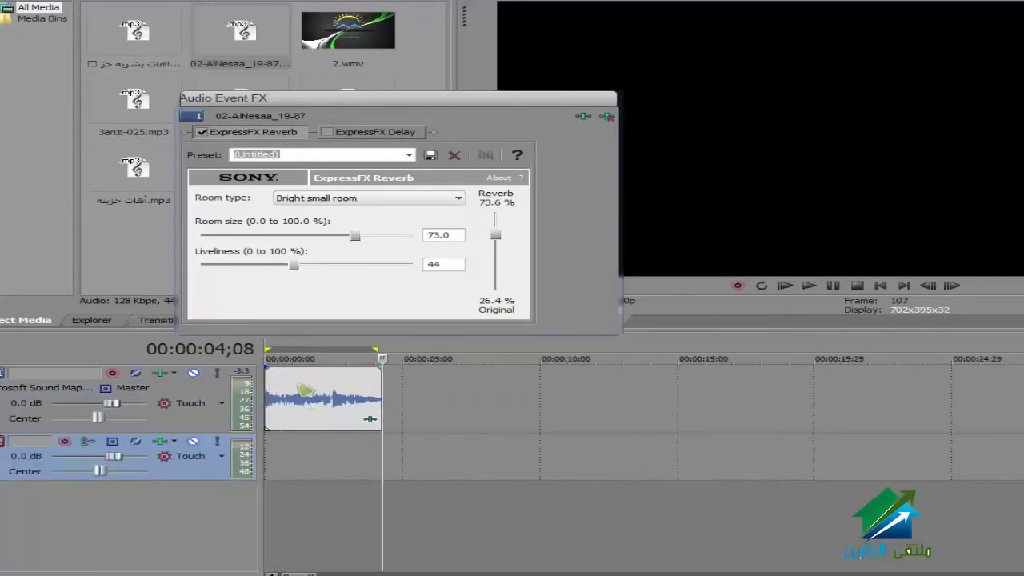
# Select the short opening clip and change its ExpressFX Reverb room type to Plate.
pyautogui.click(299, 416)
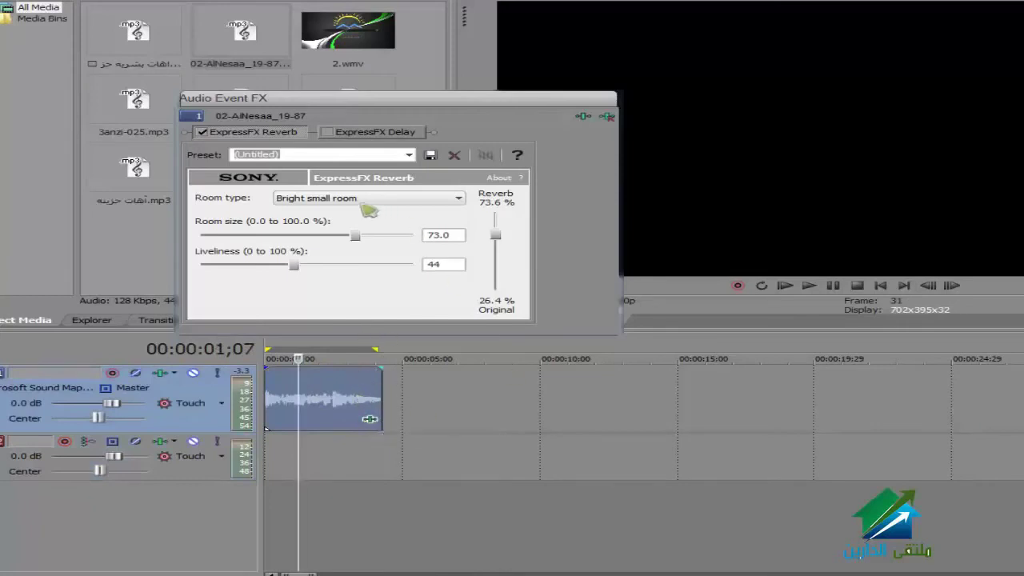
pyautogui.click(335, 207)
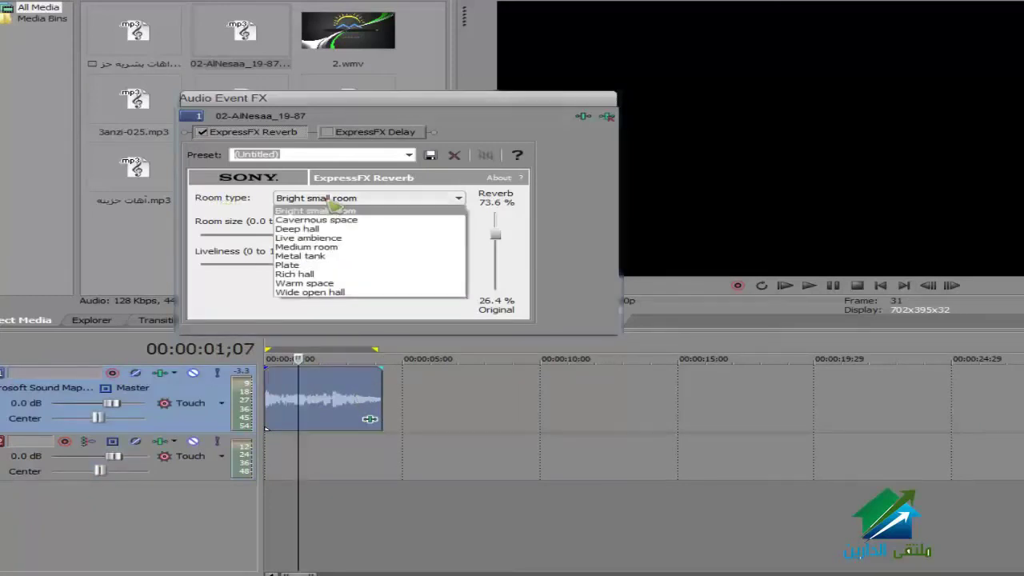
pyautogui.click(347, 265)
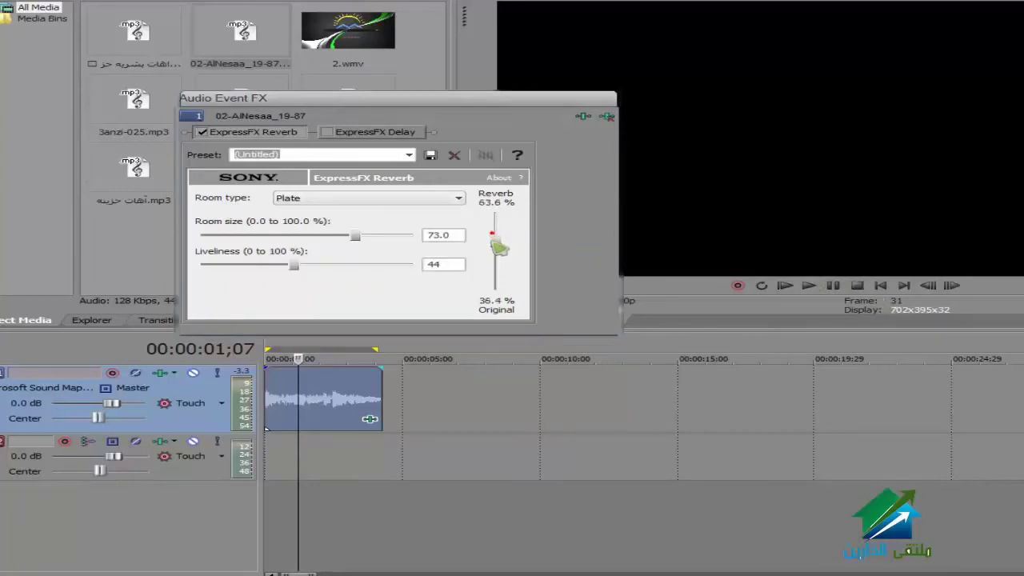
# Set the reverb level to 51.8 %, room size to 67.5 % and liveliness to 20 %, and preview the clip from the start.
pyautogui.moveTo(499, 247); pyautogui.dragTo(501, 256)
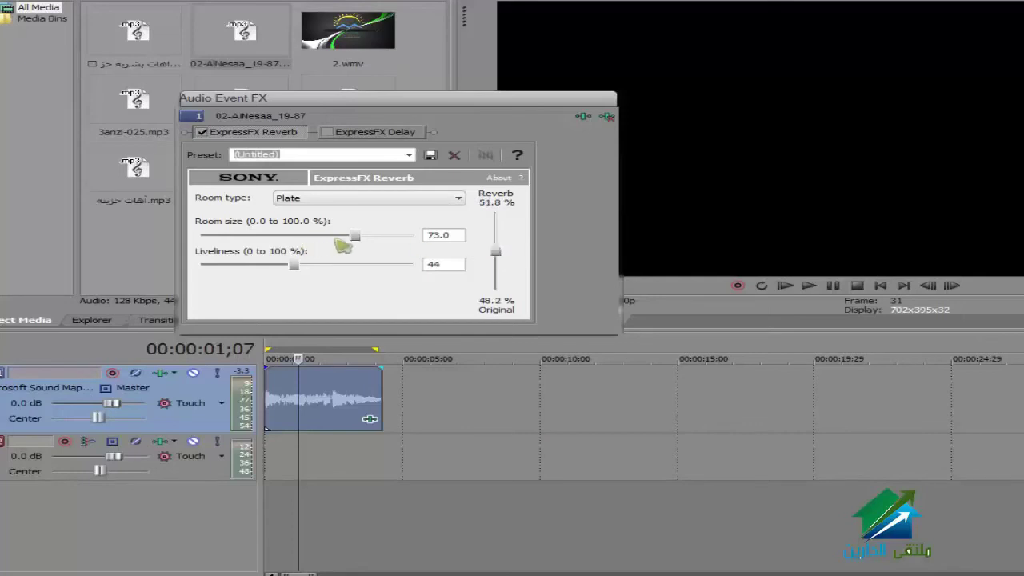
pyautogui.moveTo(352, 241); pyautogui.dragTo(344, 238)
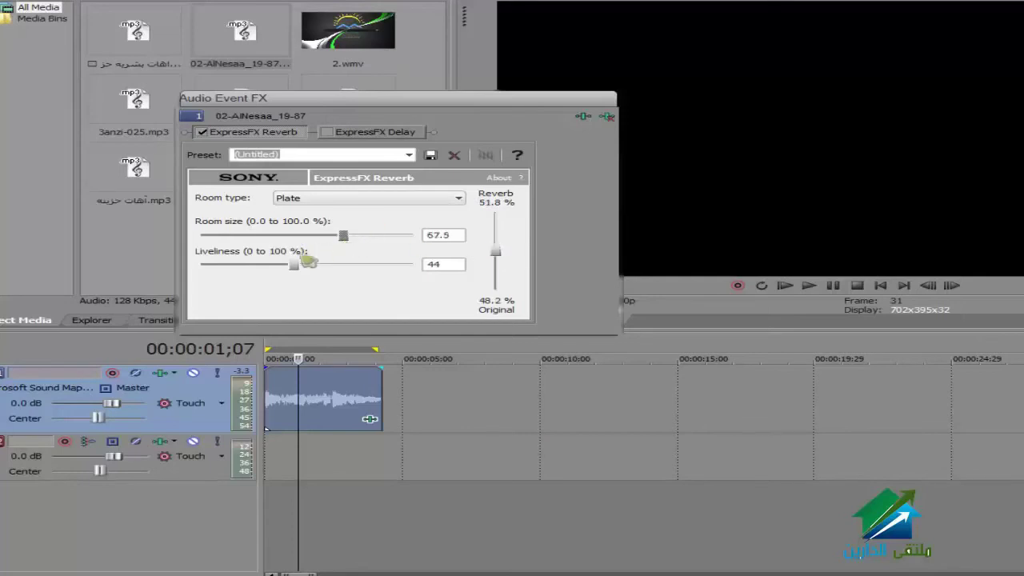
pyautogui.moveTo(292, 265); pyautogui.dragTo(243, 275)
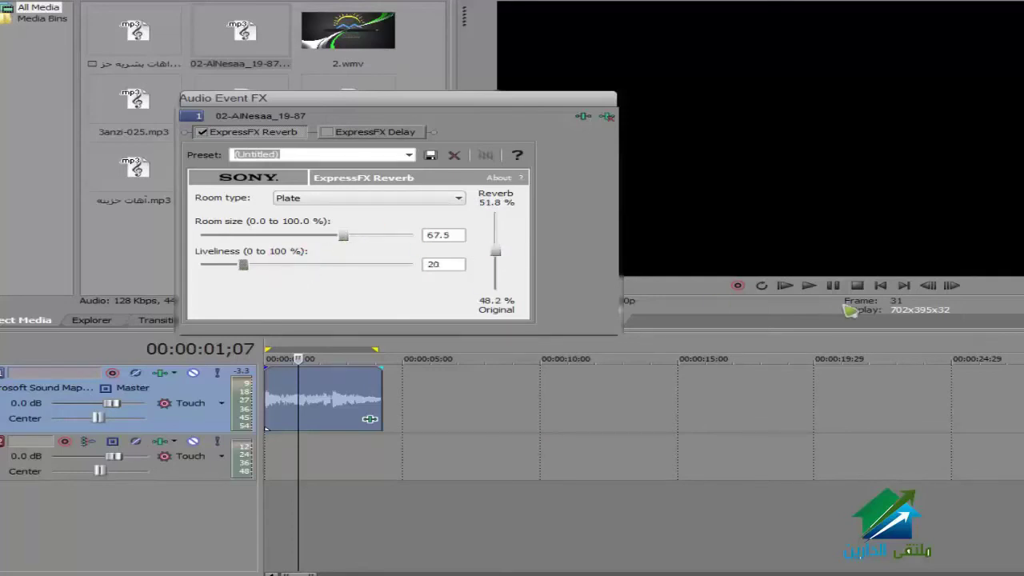
pyautogui.click(881, 285)
pyautogui.click(810, 285)
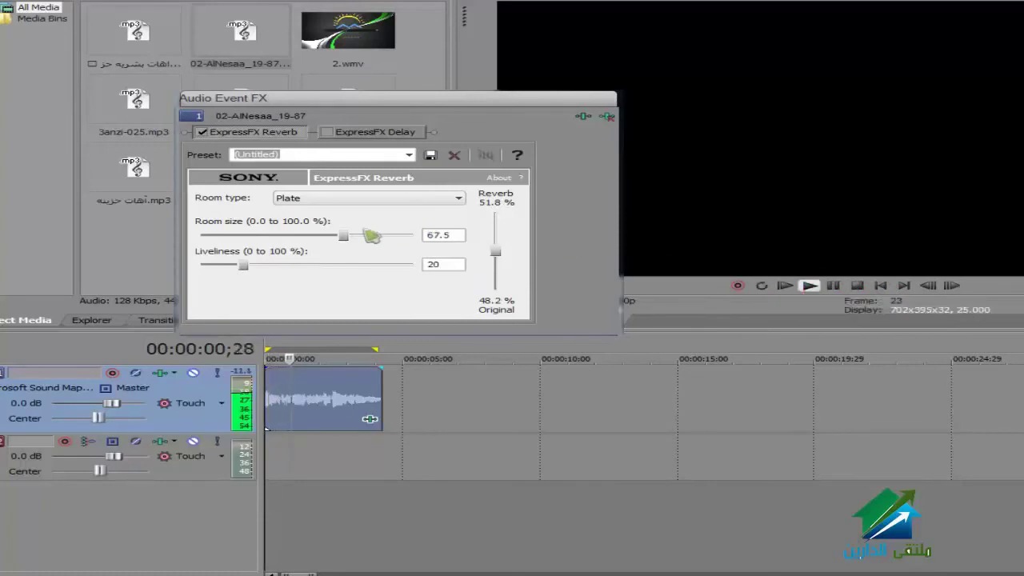
# Raise the Plate reverb's room size and liveliness to 100 % each and preview the clip from the start.
pyautogui.moveTo(344, 236); pyautogui.dragTo(431, 241)
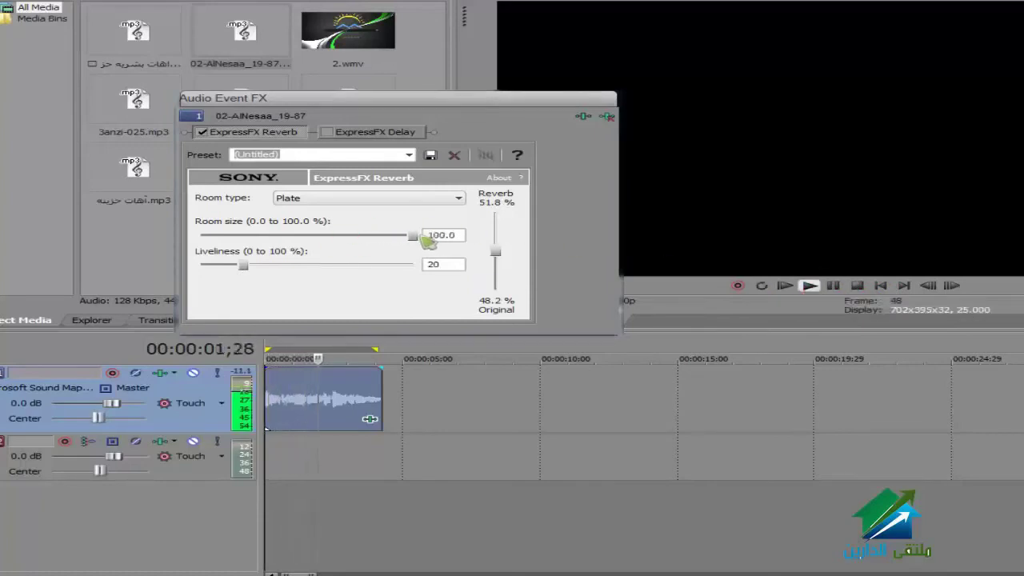
pyautogui.click(833, 285)
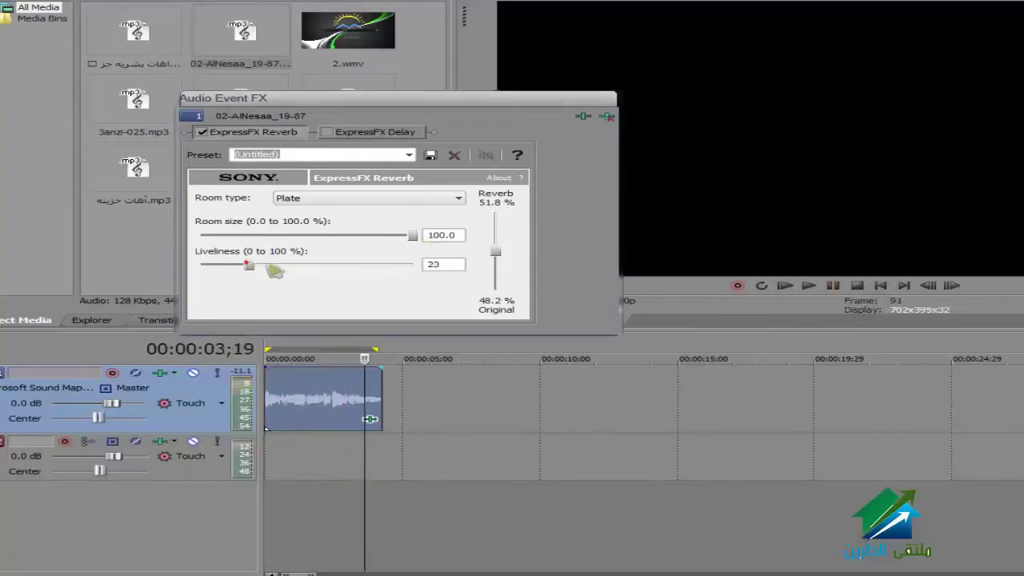
pyautogui.moveTo(264, 266); pyautogui.dragTo(487, 269)
pyautogui.click(880, 285)
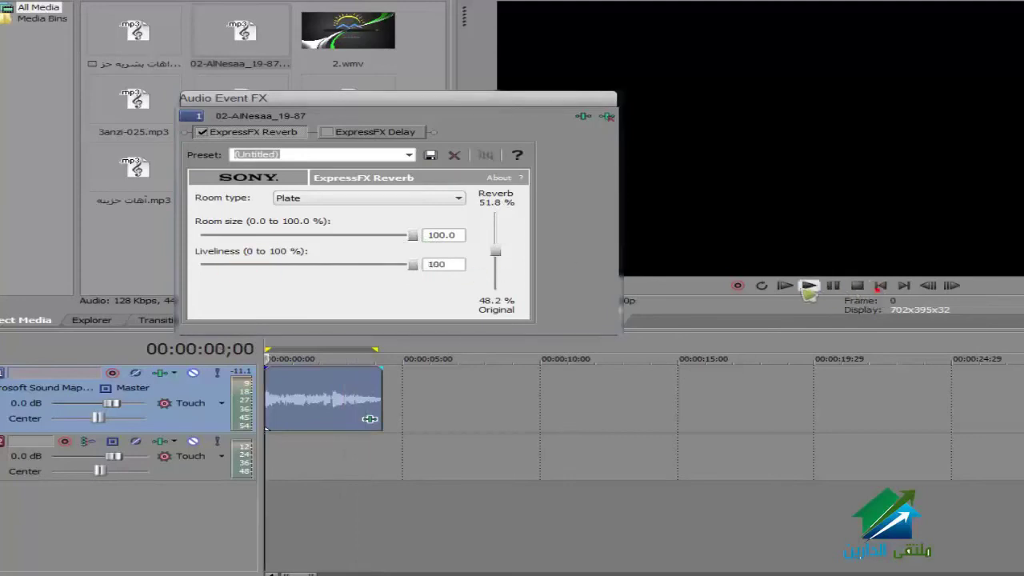
pyautogui.click(810, 286)
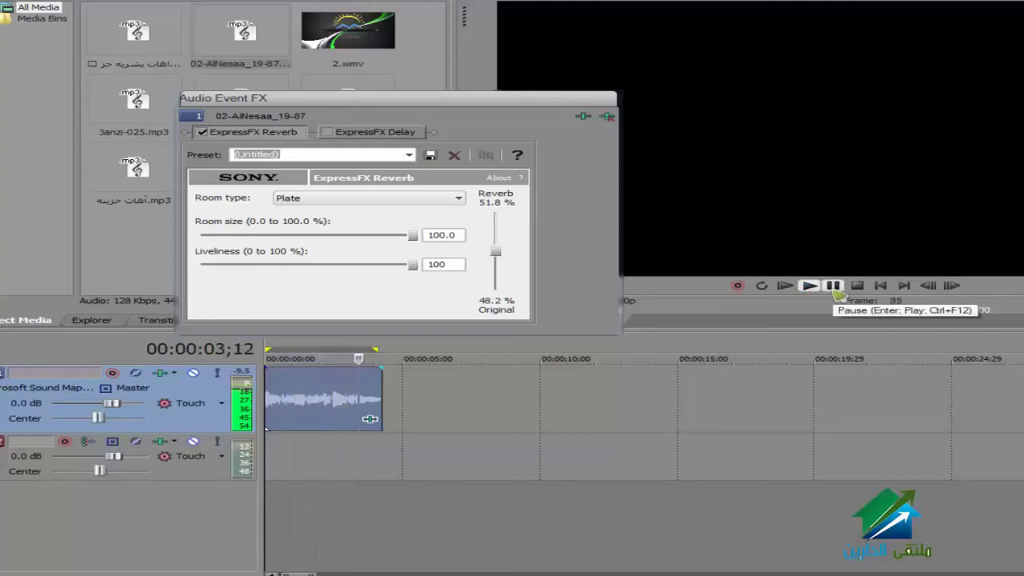
pyautogui.click(834, 288)
# Change the reverb room type to Deep hall and preview the clip from the start.
pyautogui.click(392, 198)
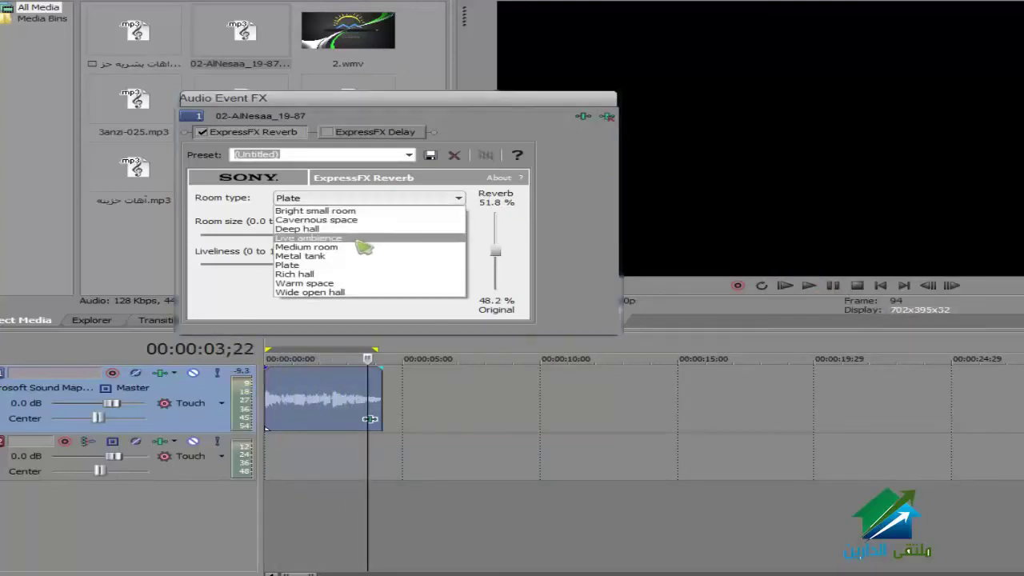
pyautogui.click(359, 230)
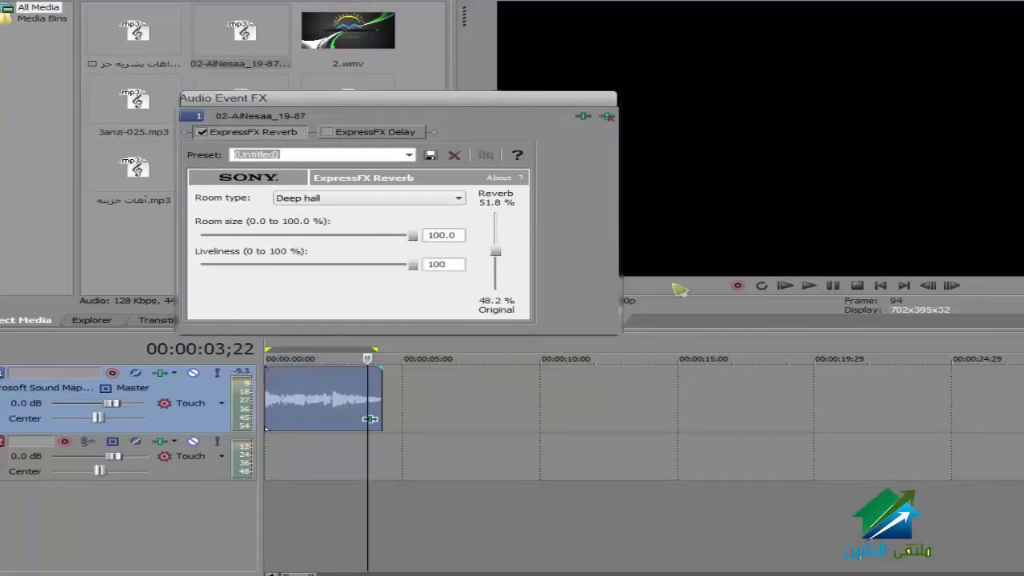
pyautogui.click(880, 286)
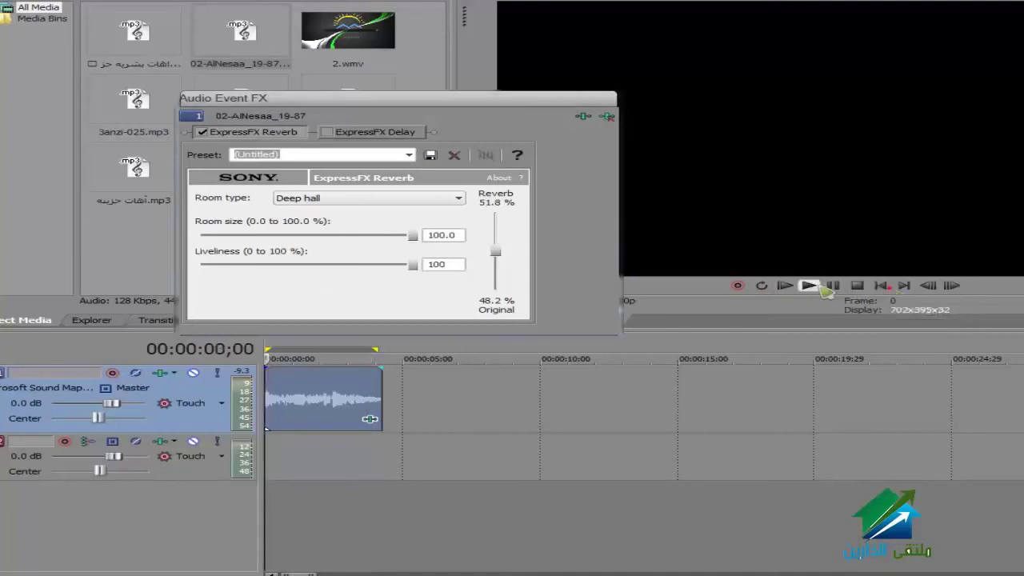
pyautogui.click(818, 286)
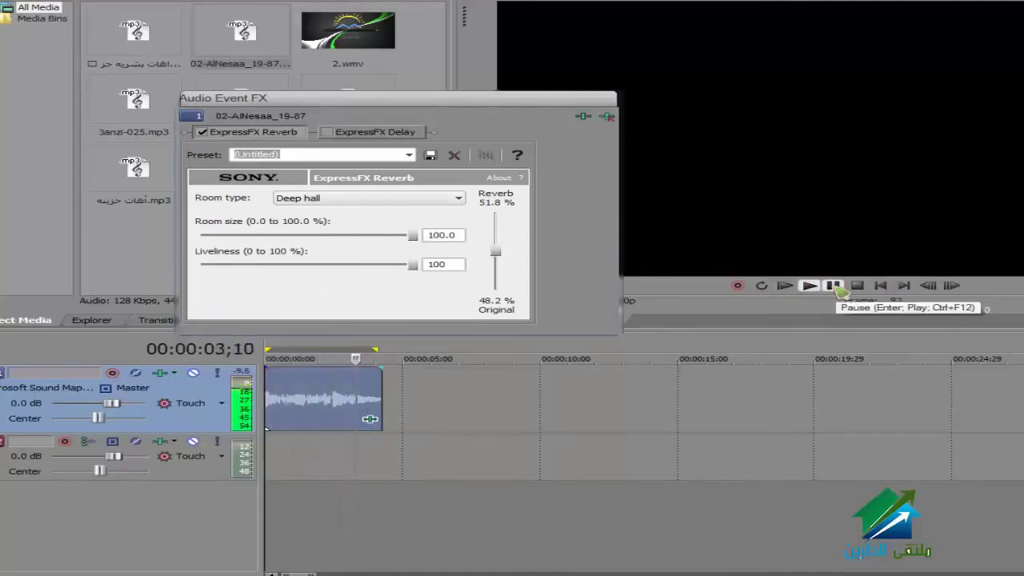
pyautogui.click(834, 285)
# Set the reverb to the Rich hall room type with room size 27.5 %, liveliness 69 % and reverb level 36.3 %.
pyautogui.moveTo(414, 237); pyautogui.dragTo(292, 236)
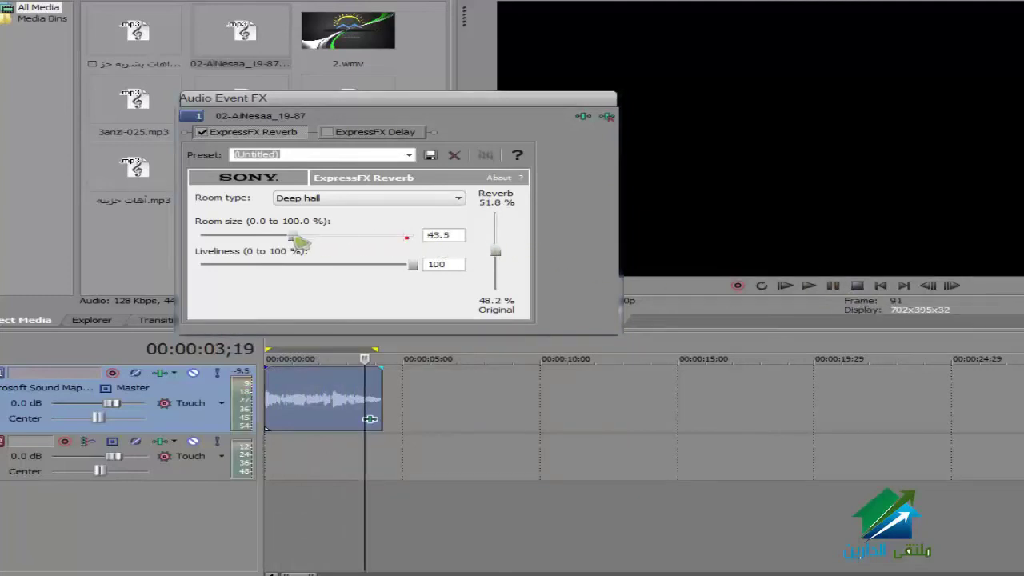
pyautogui.moveTo(413, 264); pyautogui.dragTo(258, 236)
pyautogui.click(335, 199)
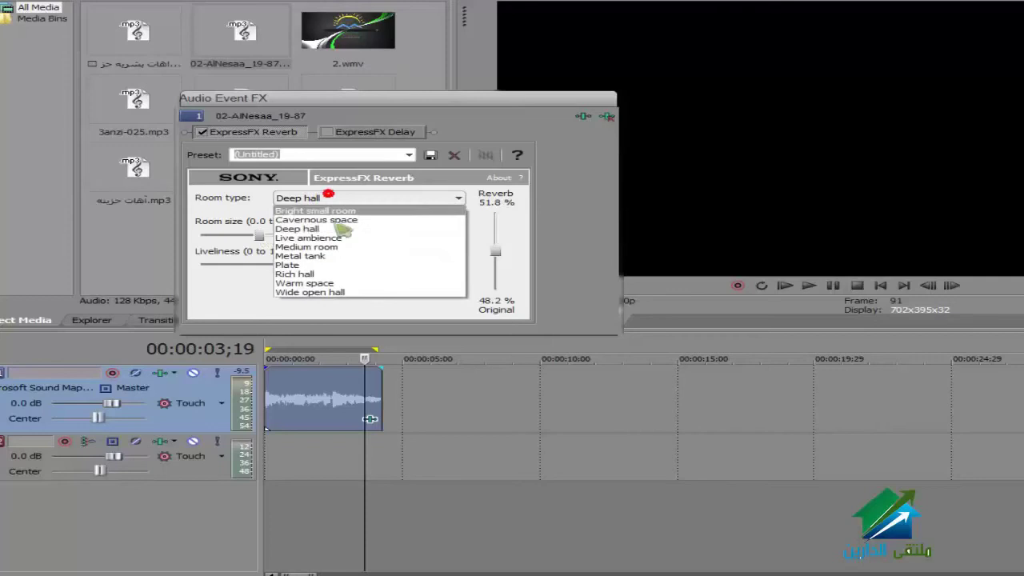
pyautogui.click(365, 277)
pyautogui.moveTo(301, 264); pyautogui.dragTo(346, 265)
pyautogui.moveTo(495, 251); pyautogui.dragTo(497, 263)
# Play the opening clip from the start to judge the Rich hall reverb, and pause near its end.
pyautogui.click(880, 285)
pyautogui.click(809, 285)
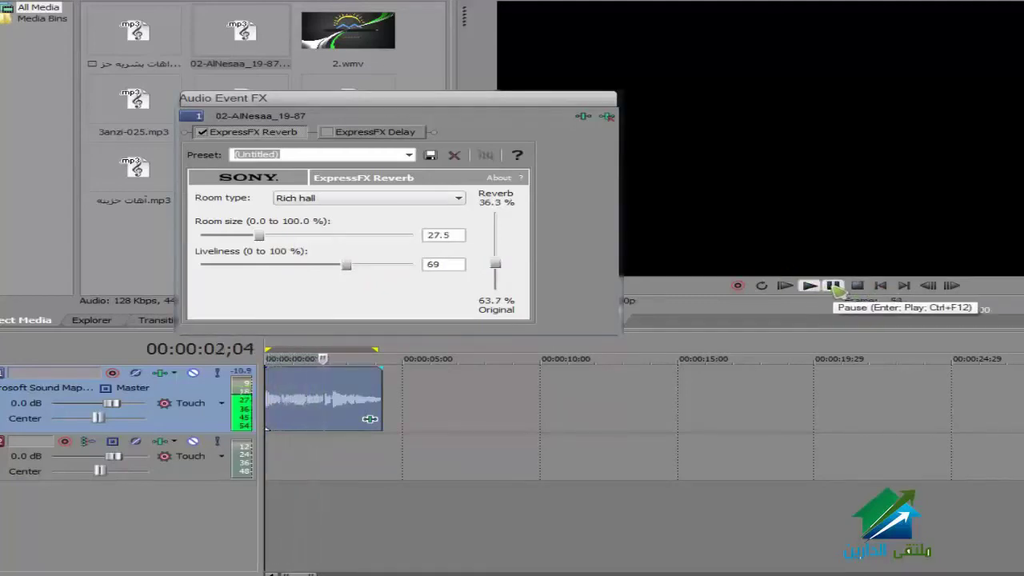
pyautogui.click(834, 286)
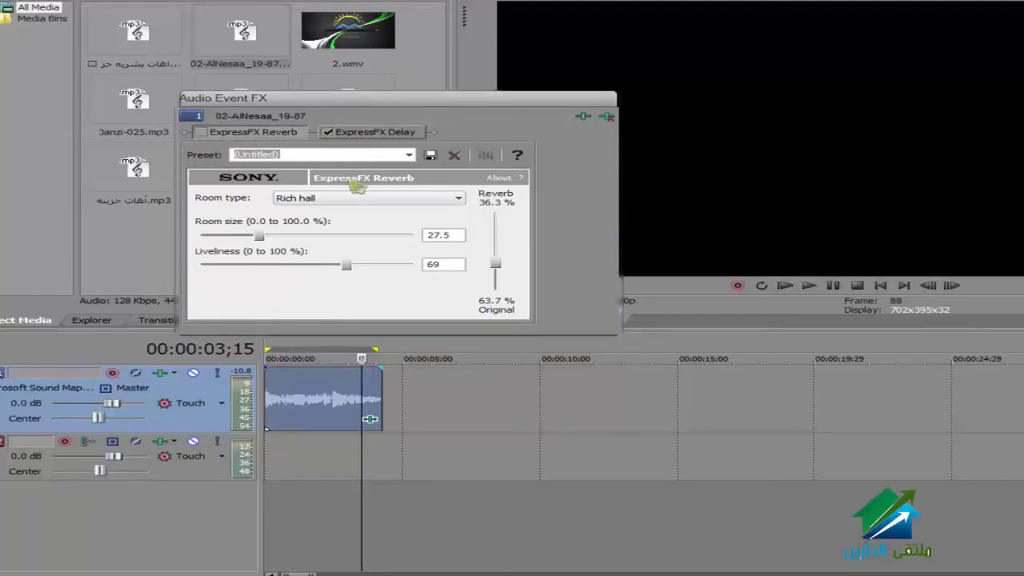
# Open the ExpressFX Delay settings, set the delay time to 502.3 ms, and return the playhead to the start.
pyautogui.click(381, 133)
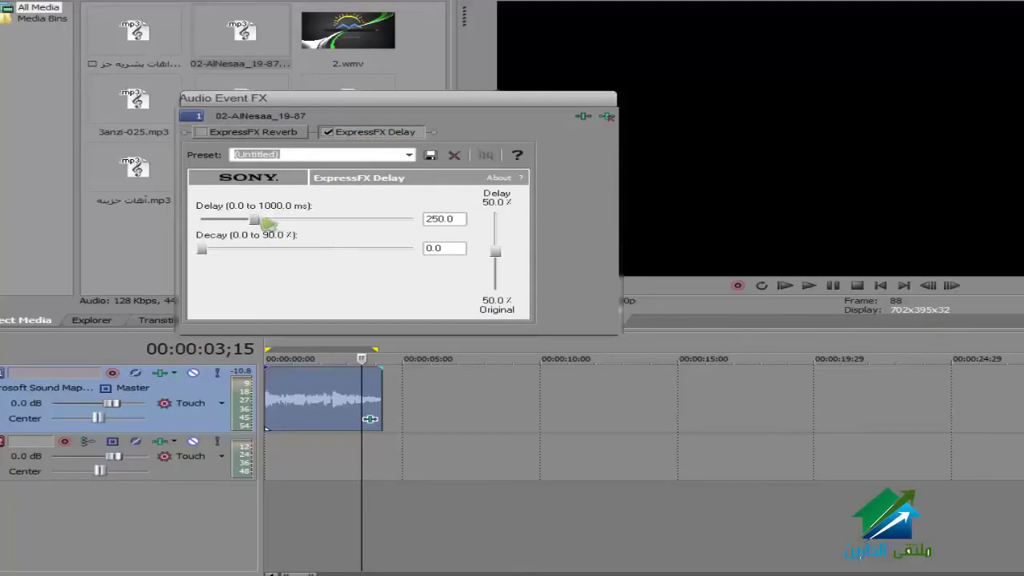
pyautogui.moveTo(258, 221); pyautogui.dragTo(308, 221)
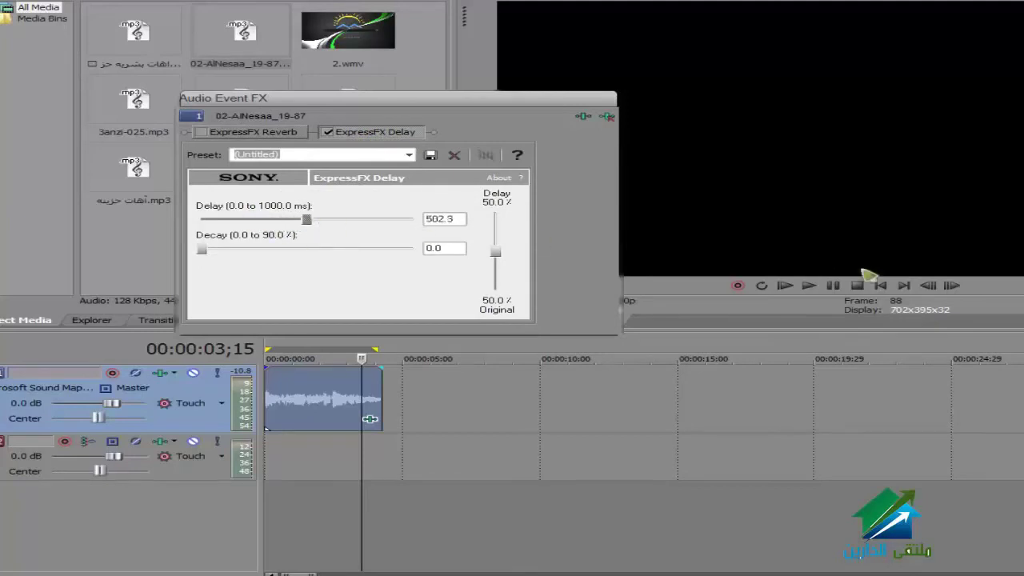
pyautogui.click(890, 286)
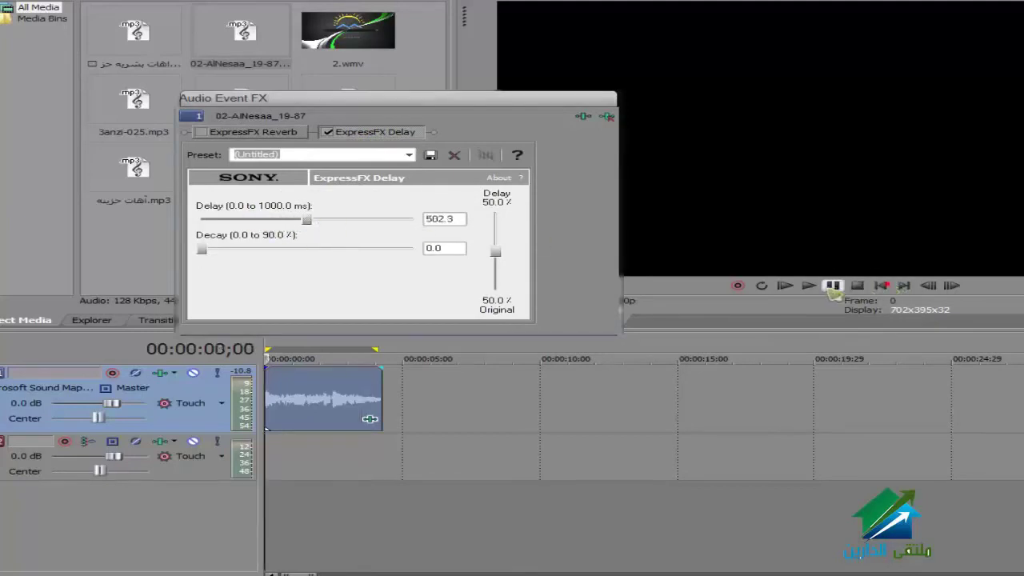
# Try the delay presets 1/2 second delay, Default all parameters and Echo chamber, and return to 1/2 second delay.
pyautogui.click(407, 155)
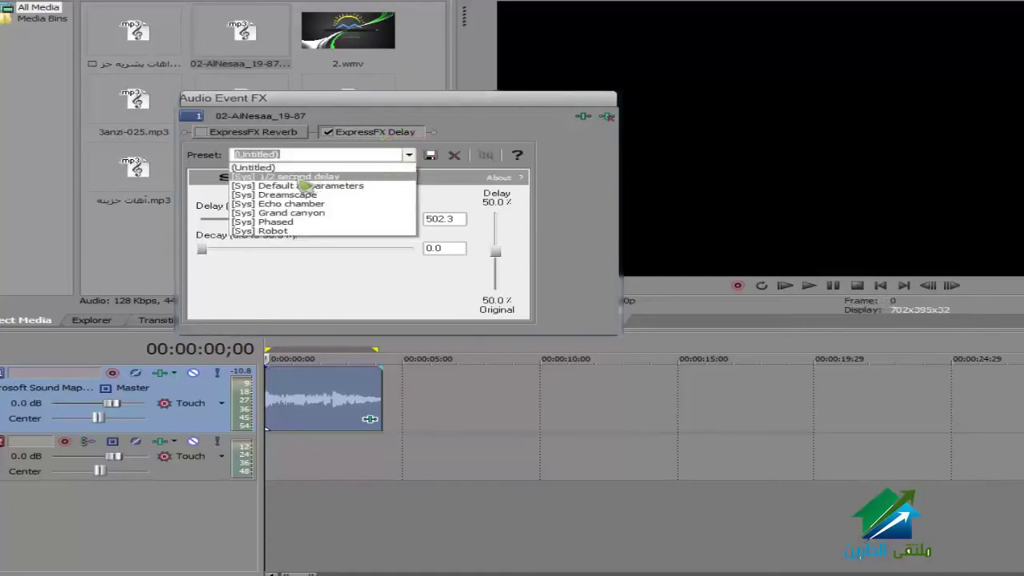
pyautogui.click(305, 178)
pyautogui.click(409, 155)
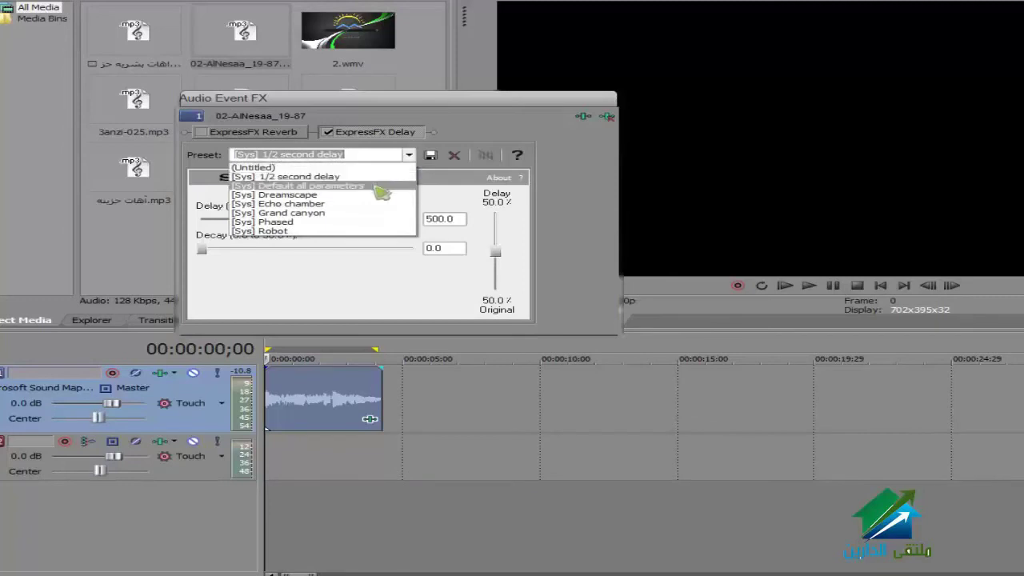
pyautogui.click(376, 187)
pyautogui.click(409, 155)
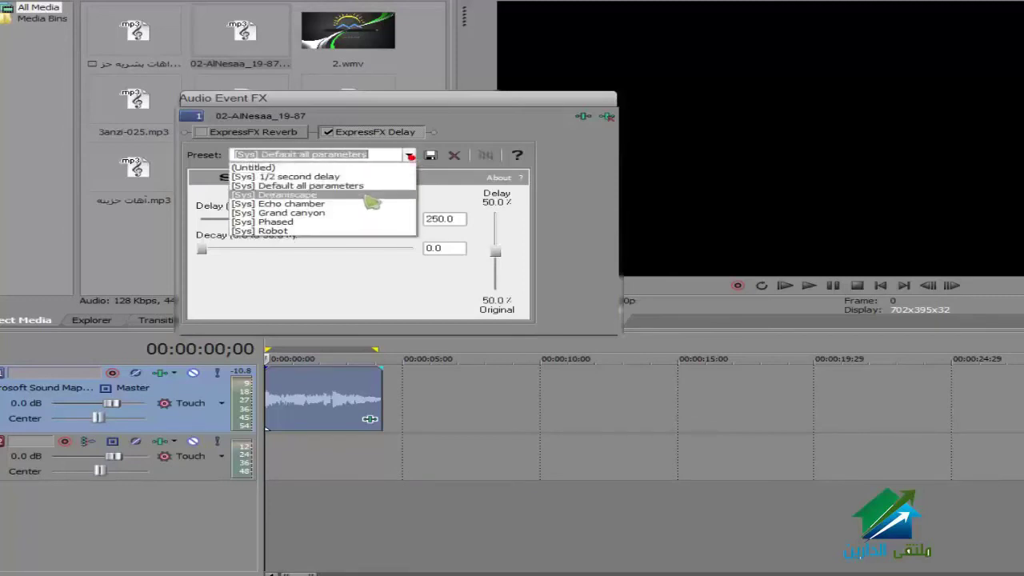
pyautogui.click(362, 204)
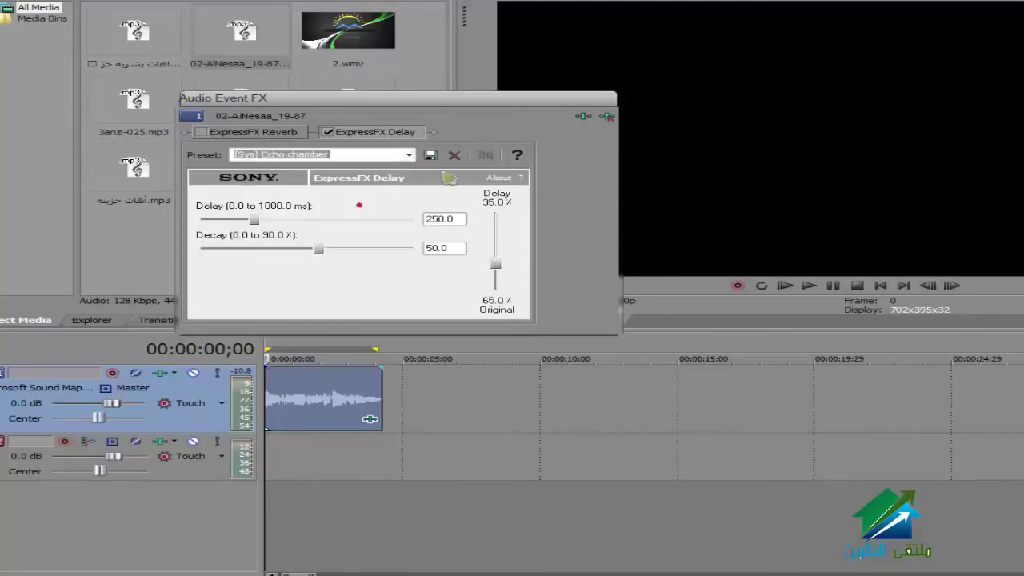
pyautogui.click(409, 154)
pyautogui.click(385, 175)
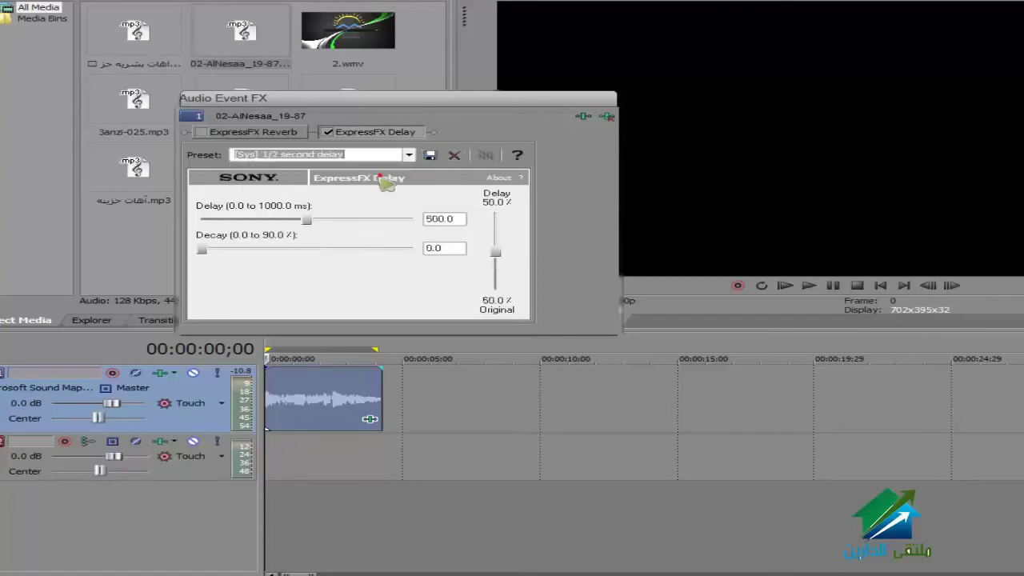
# Play the clip from the start twice to judge the 1/2 second delay preset, and return the playhead to the start.
pyautogui.click(881, 286)
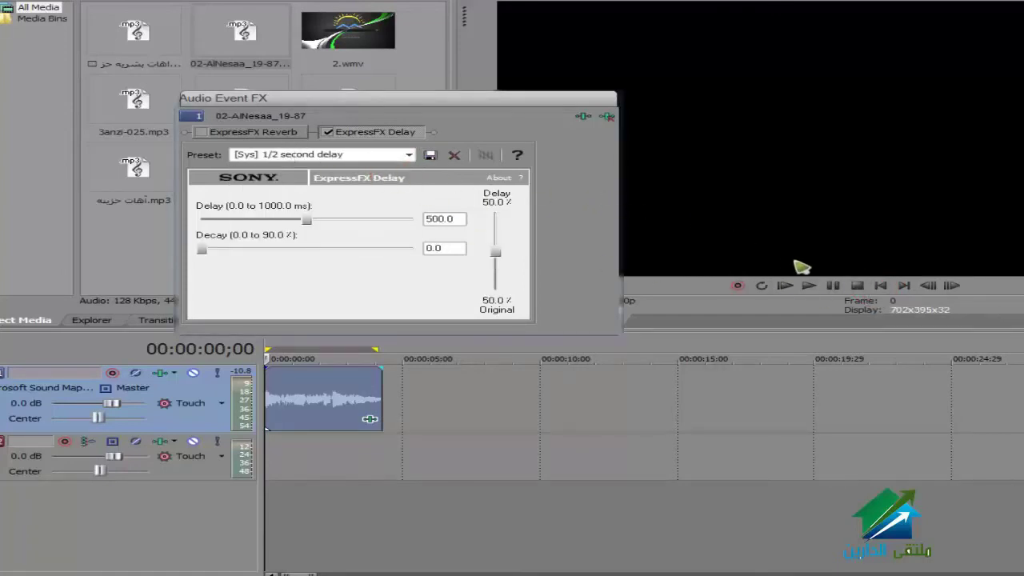
pyautogui.click(809, 285)
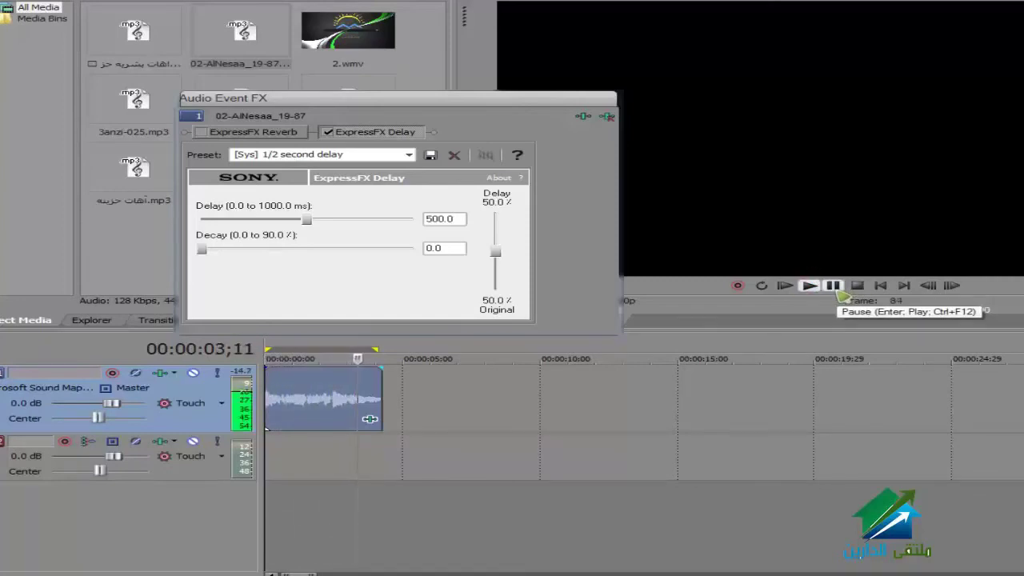
pyautogui.click(833, 285)
pyautogui.click(880, 286)
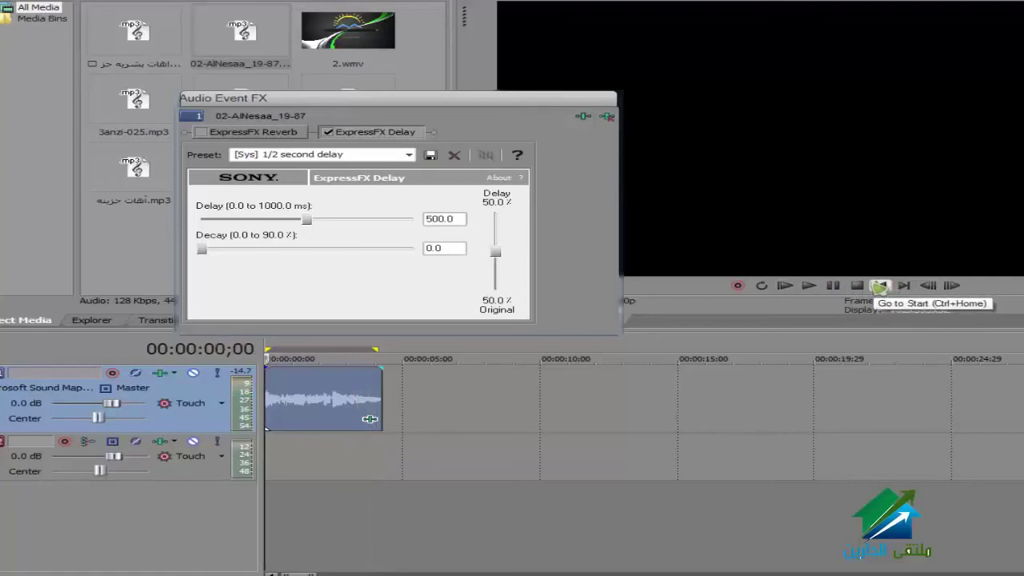
pyautogui.click(809, 286)
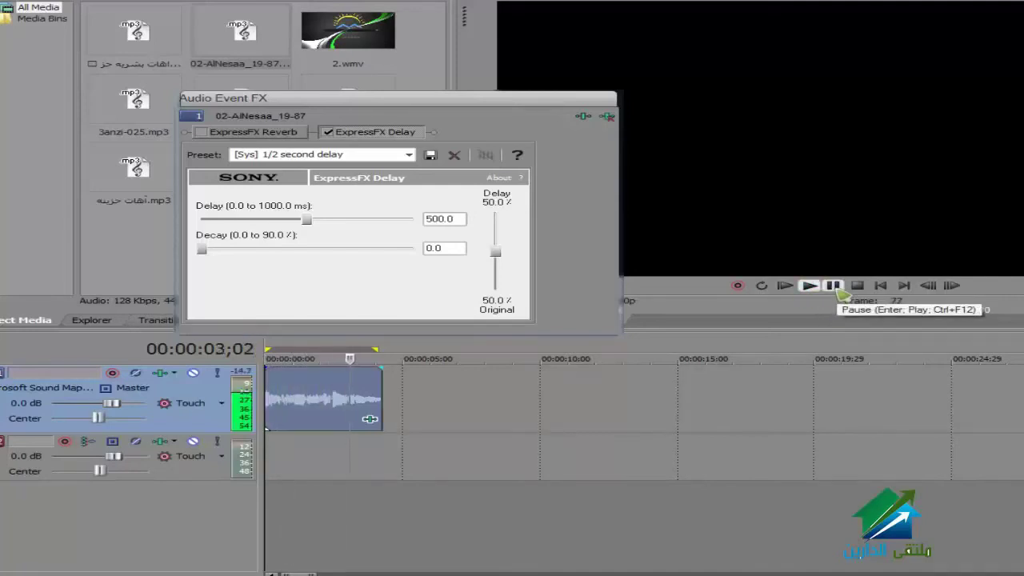
pyautogui.click(833, 286)
pyautogui.click(857, 286)
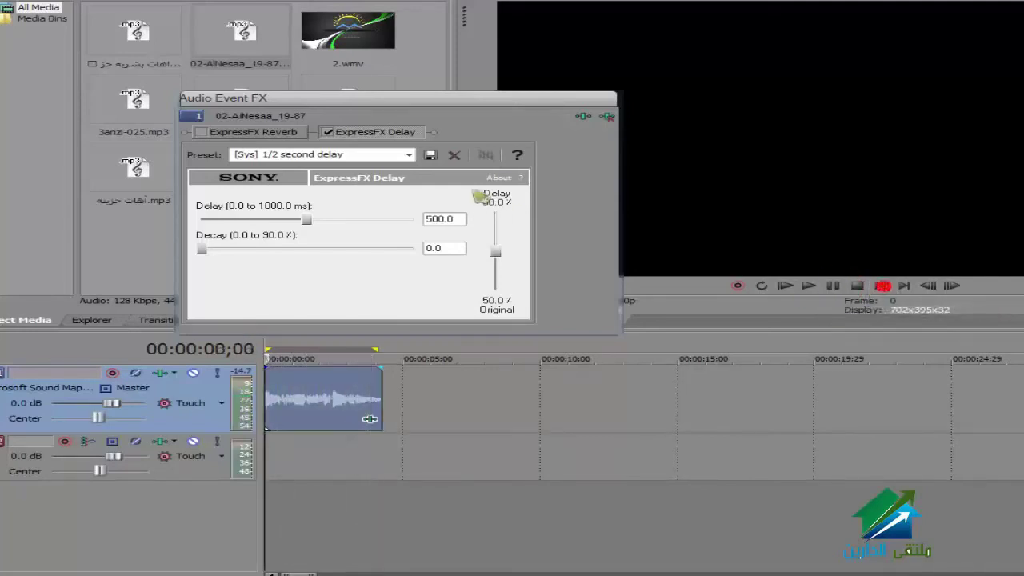
# Apply the Default all parameters delay preset, preview the clip, and return the playhead to the start.
pyautogui.click(409, 156)
pyautogui.click(370, 186)
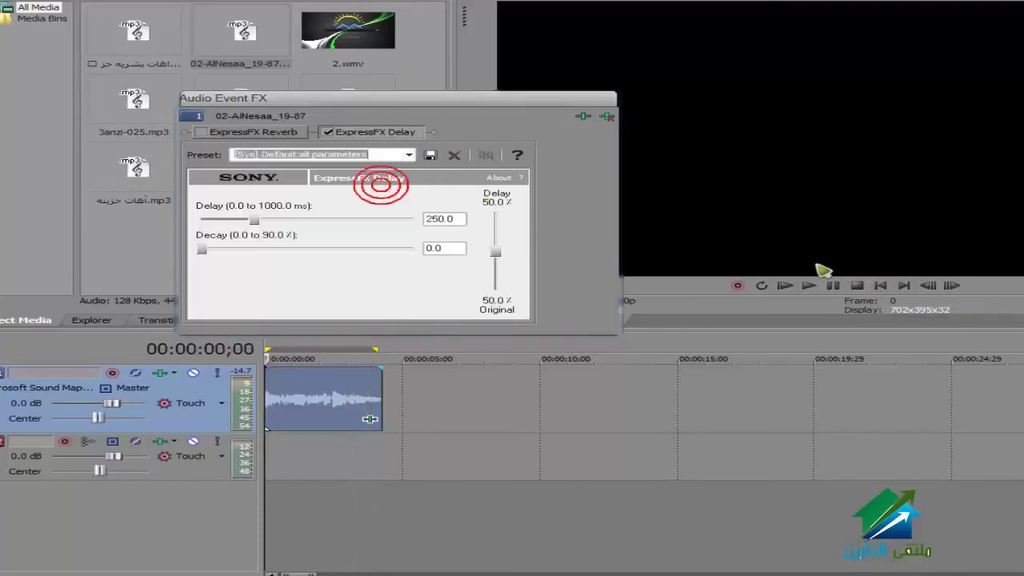
pyautogui.click(809, 286)
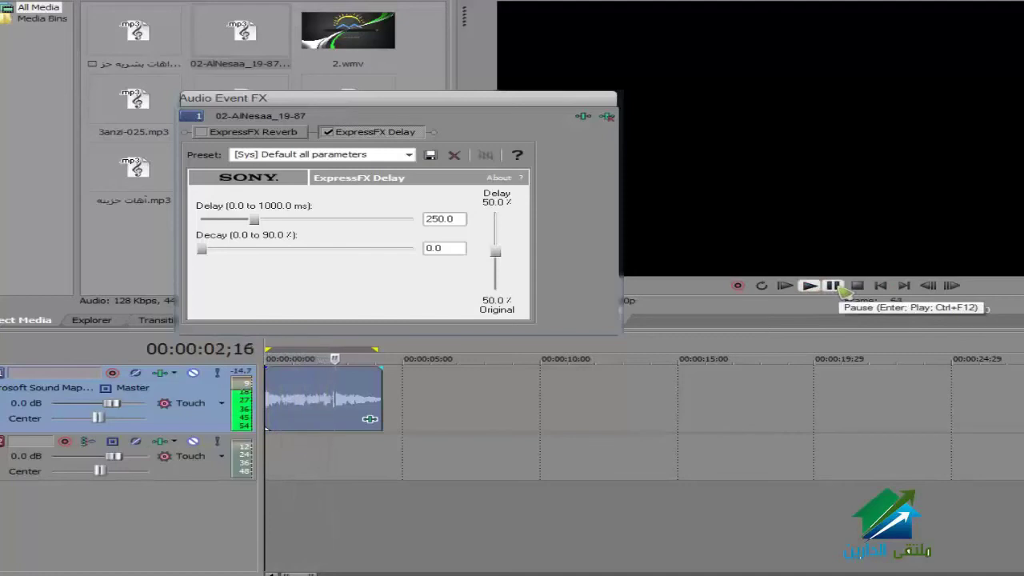
pyautogui.click(854, 286)
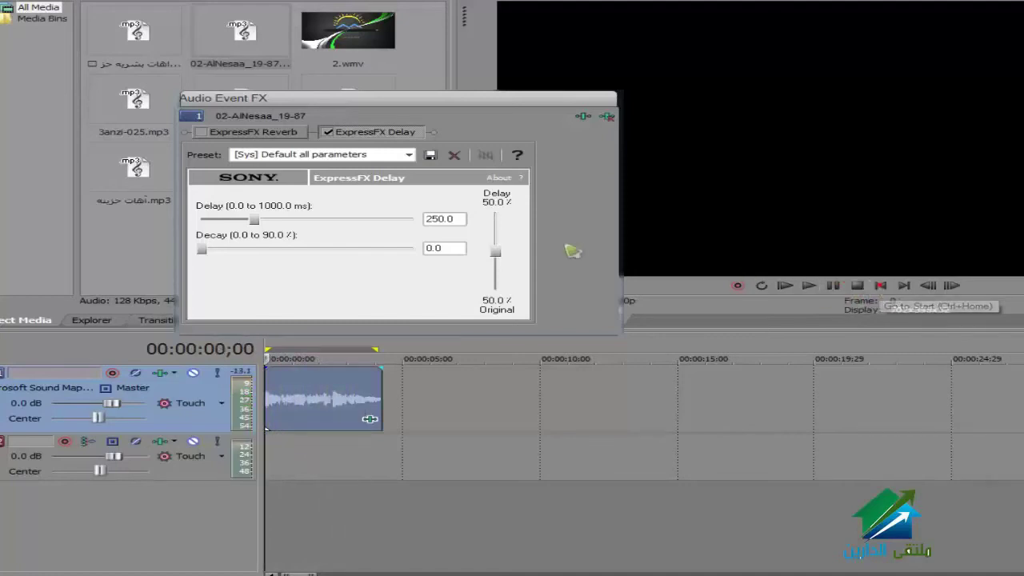
# Apply the Dreamscape delay preset and preview the clip from the start, pausing near its end.
pyautogui.click(408, 154)
pyautogui.click(391, 199)
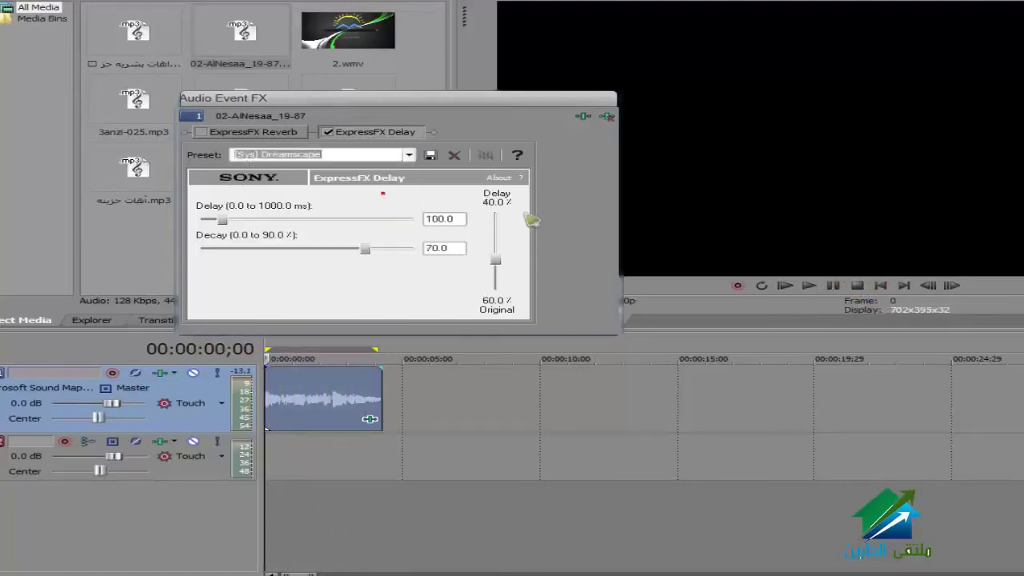
pyautogui.click(809, 286)
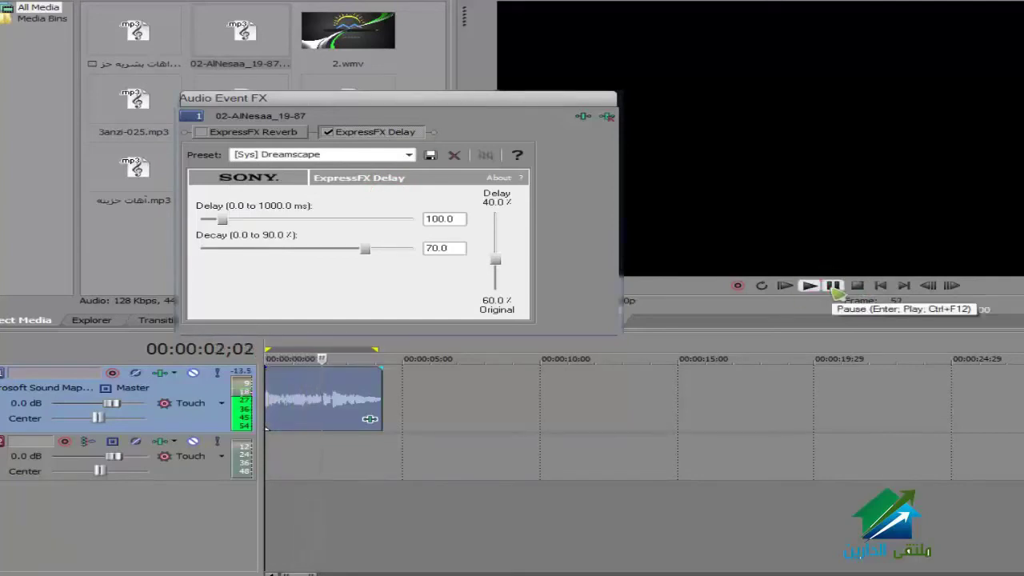
pyautogui.click(834, 286)
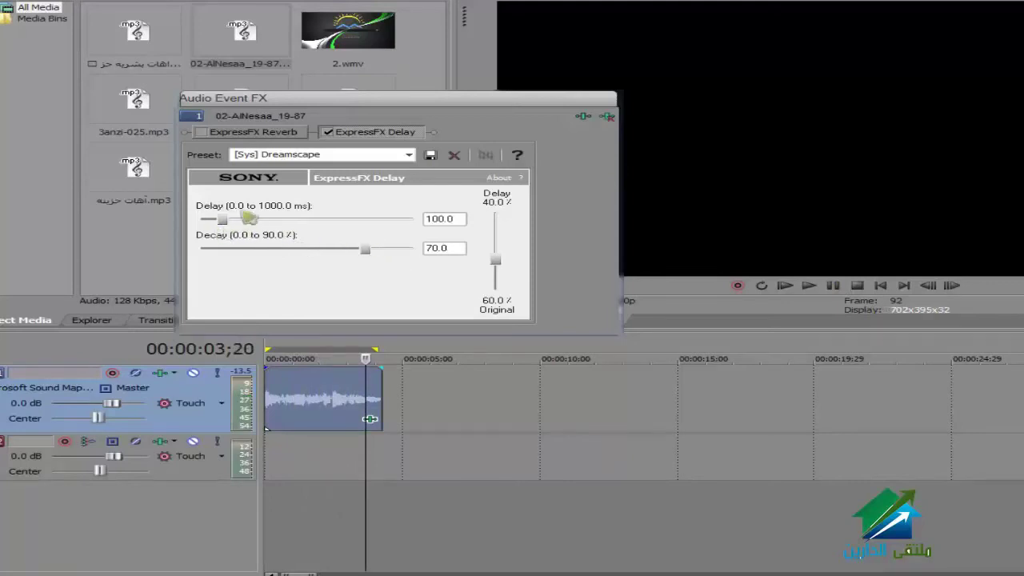
# Apply the Echo chamber delay preset, preview the clip from the start, and return the playhead to the start.
pyautogui.click(409, 155)
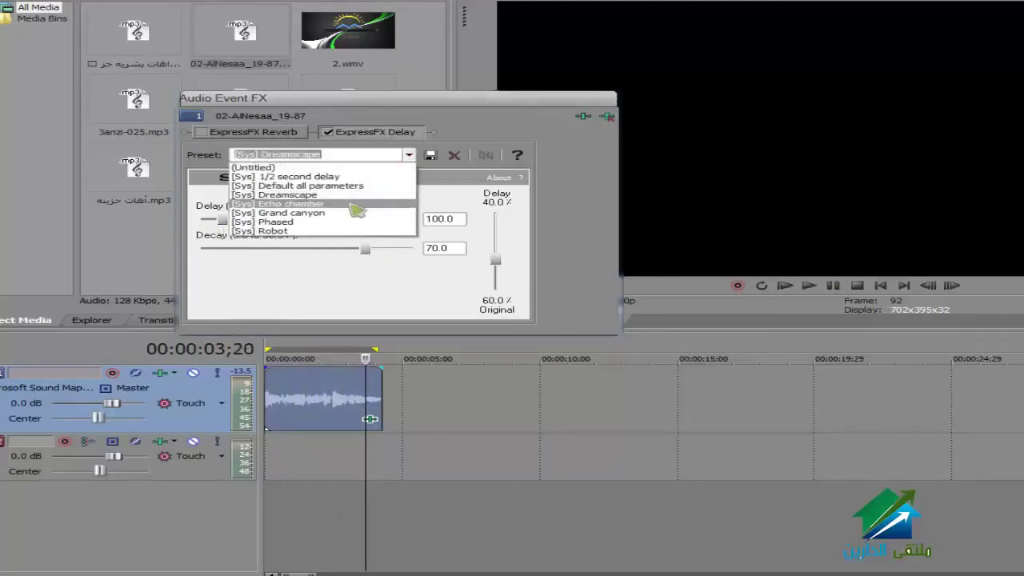
pyautogui.click(360, 206)
pyautogui.click(881, 285)
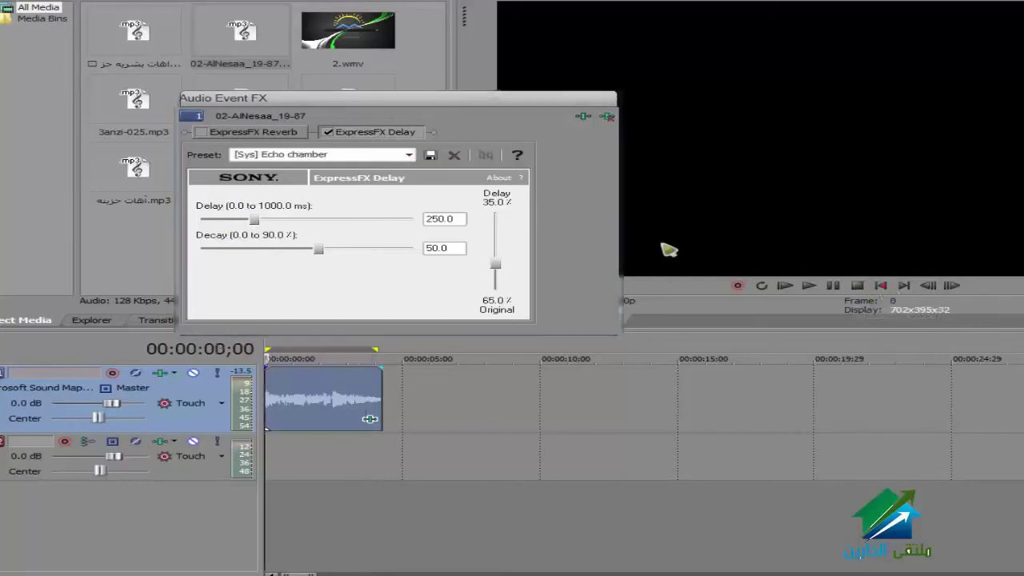
pyautogui.click(809, 285)
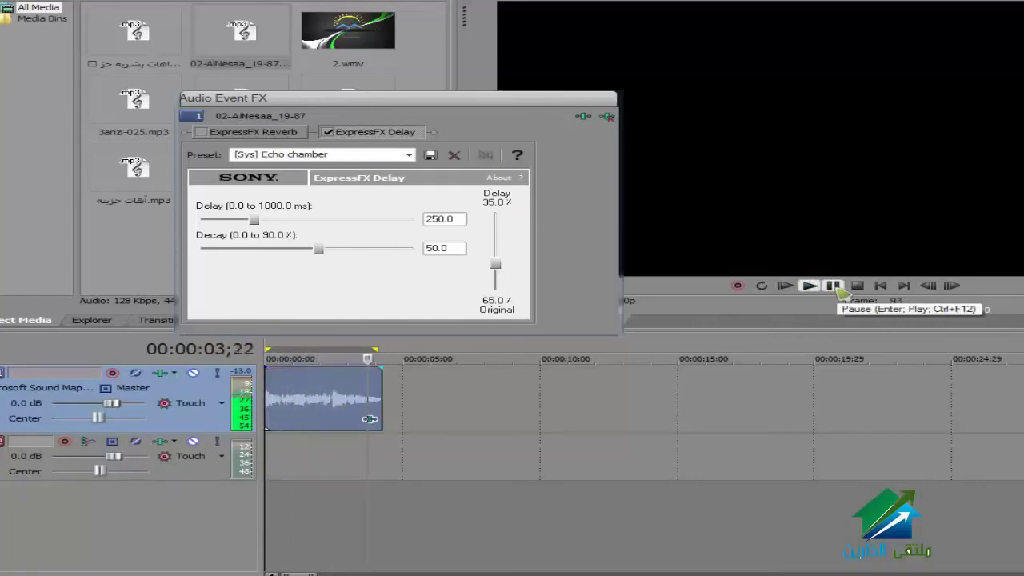
pyautogui.click(834, 285)
pyautogui.click(857, 286)
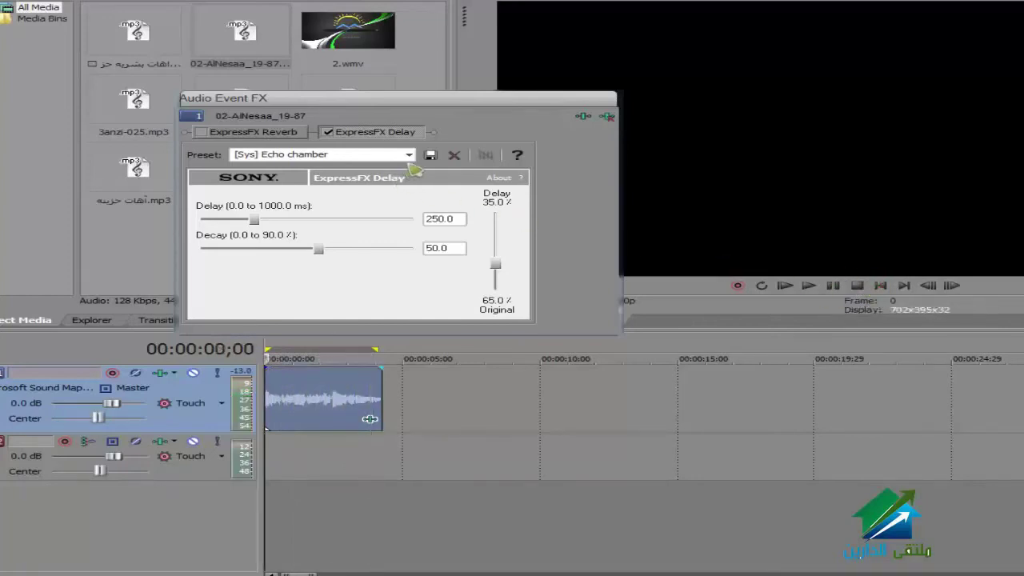
# Apply the Robot delay preset, preview part of the clip, and return the playhead to the start.
pyautogui.click(409, 154)
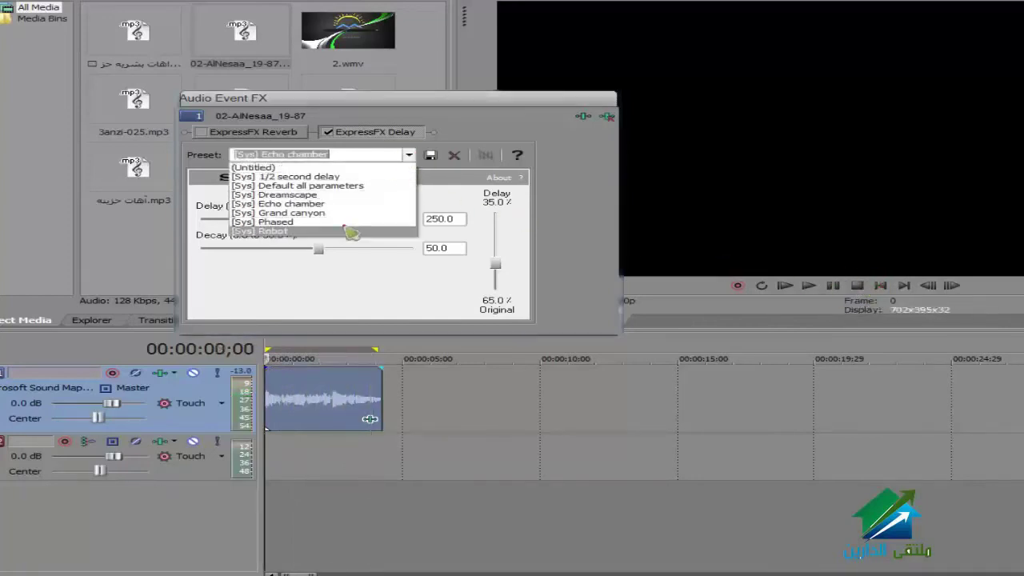
pyautogui.click(350, 231)
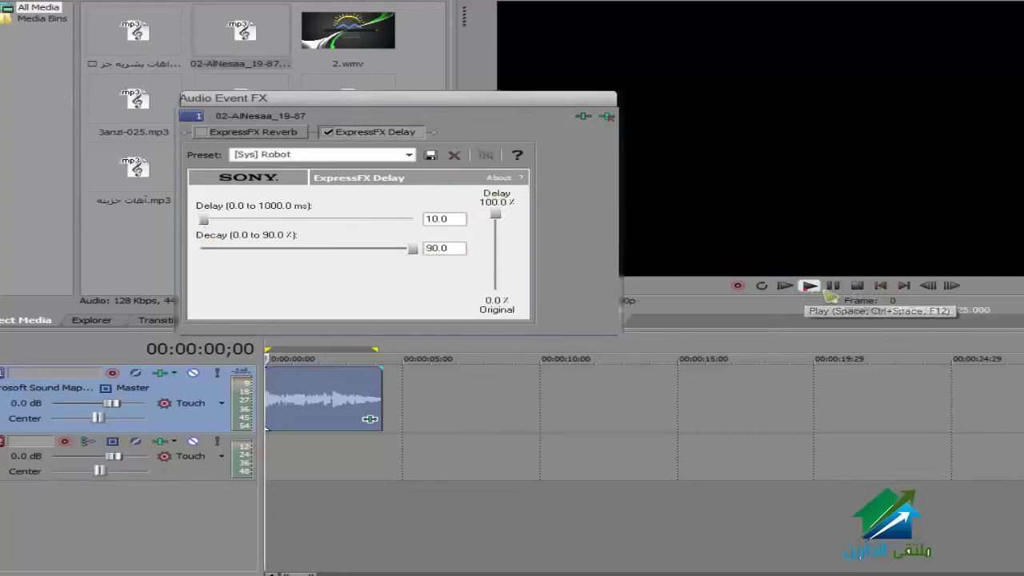
pyautogui.click(828, 294)
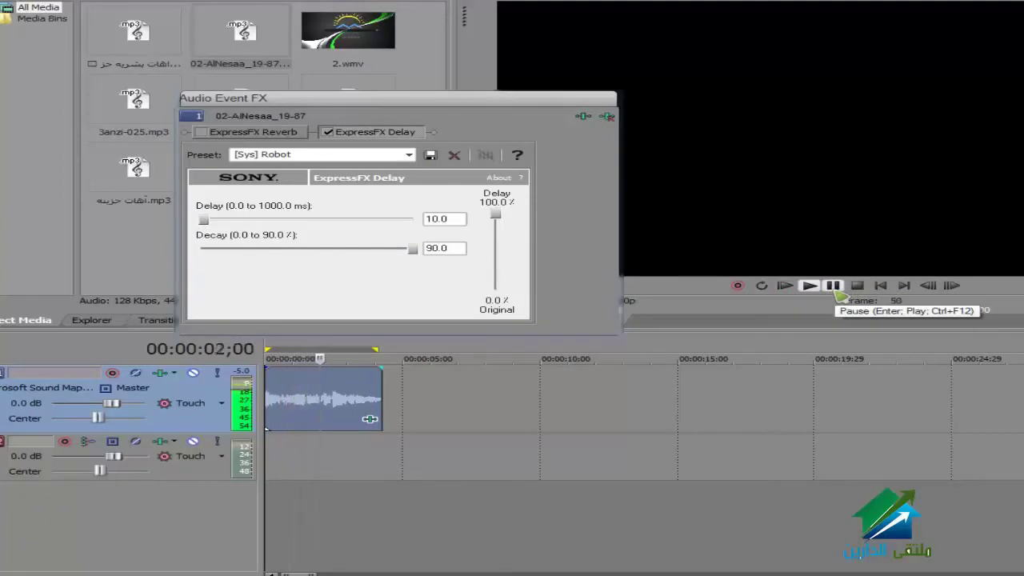
pyautogui.click(837, 293)
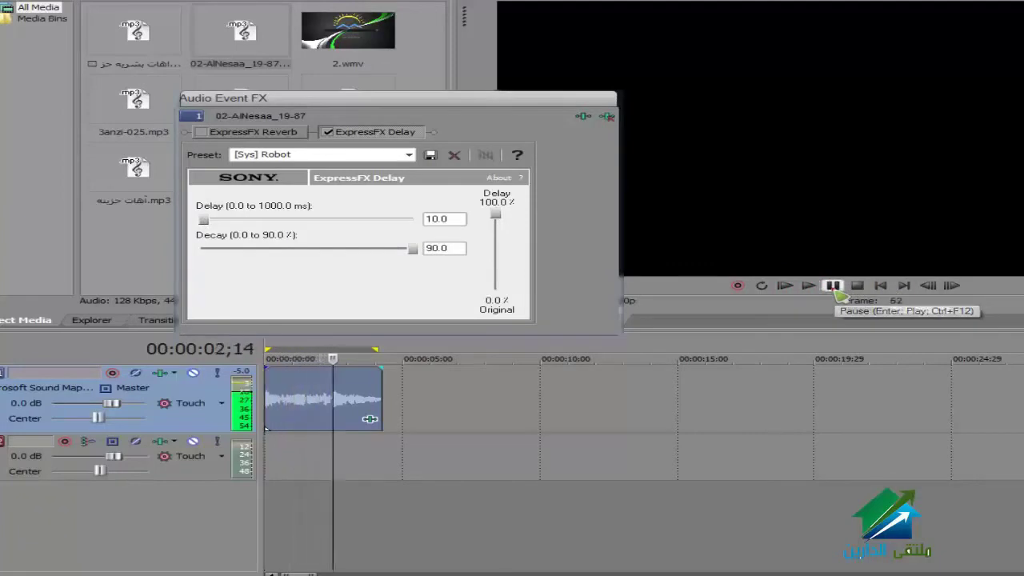
pyautogui.click(880, 286)
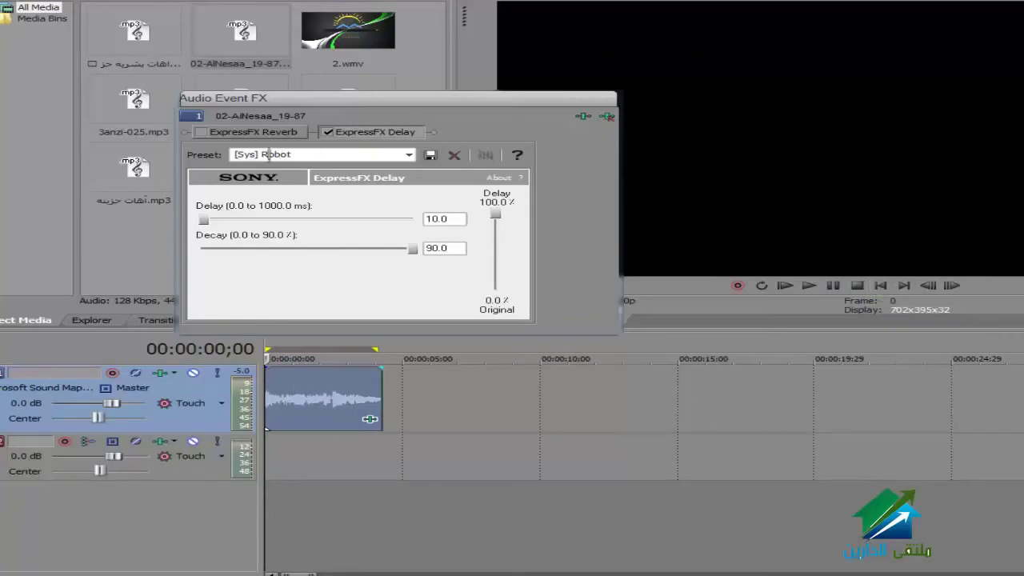
# Move the Audio Event FX window aside, reselect the Robot preset, and lower its delay time to 0.0 ms.
pyautogui.moveTo(297, 154); pyautogui.dragTo(278, 155)
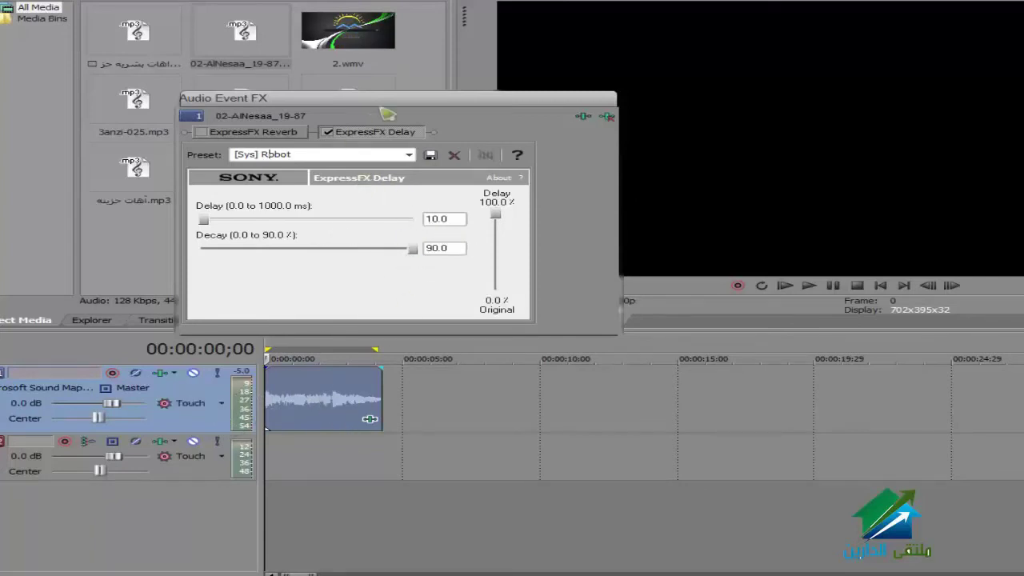
pyautogui.moveTo(367, 105); pyautogui.dragTo(492, 115)
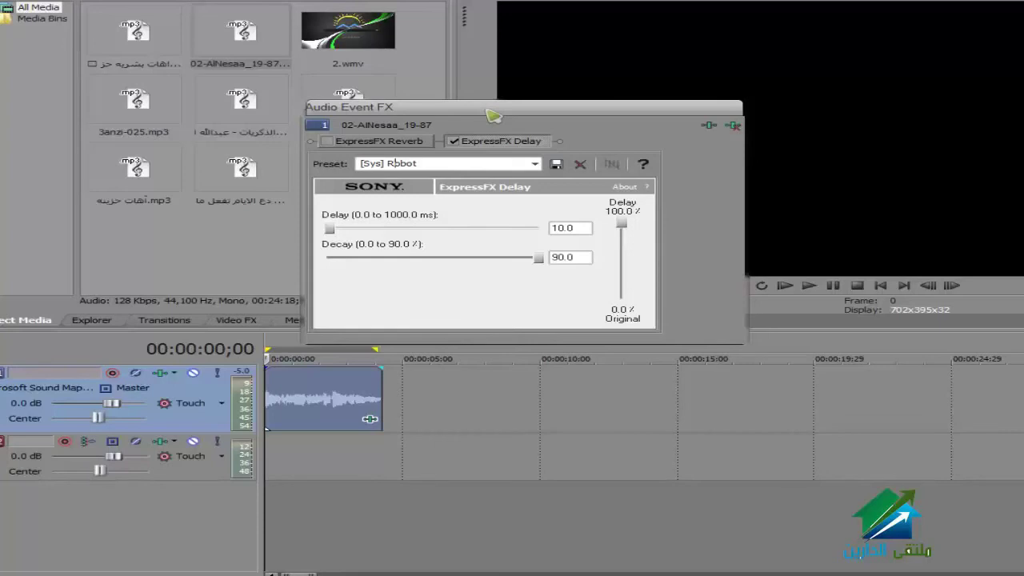
pyautogui.click(535, 164)
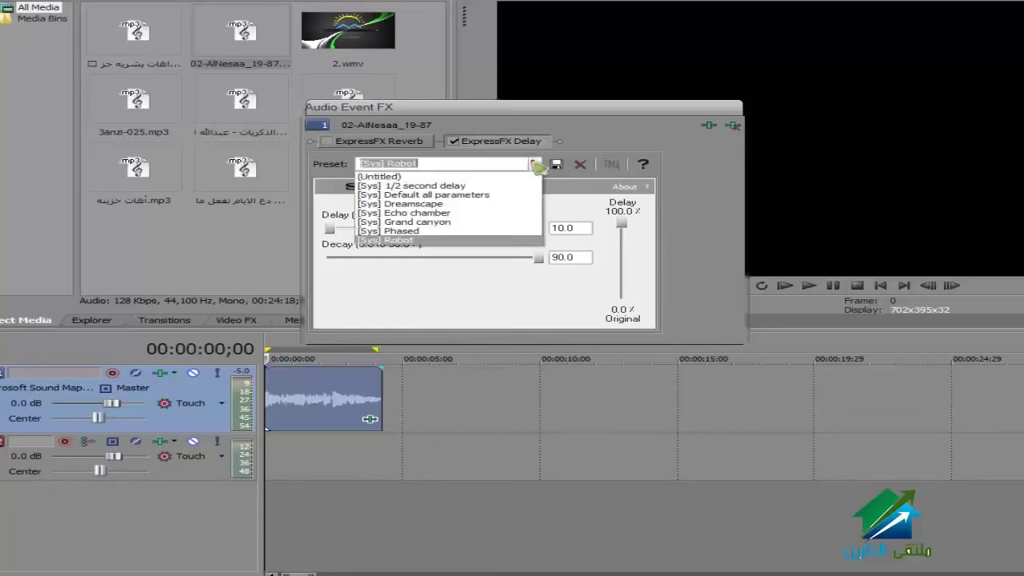
pyautogui.click(450, 240)
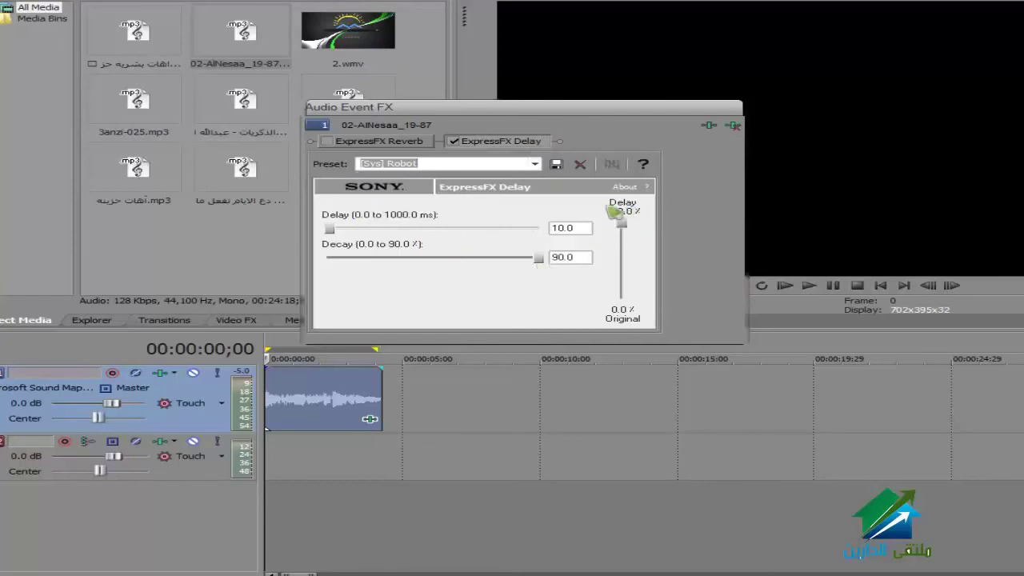
pyautogui.moveTo(632, 220)
pyautogui.mouseDown()
pyautogui.moveTo(632, 236)
pyautogui.moveTo(632, 209)
pyautogui.mouseUp()
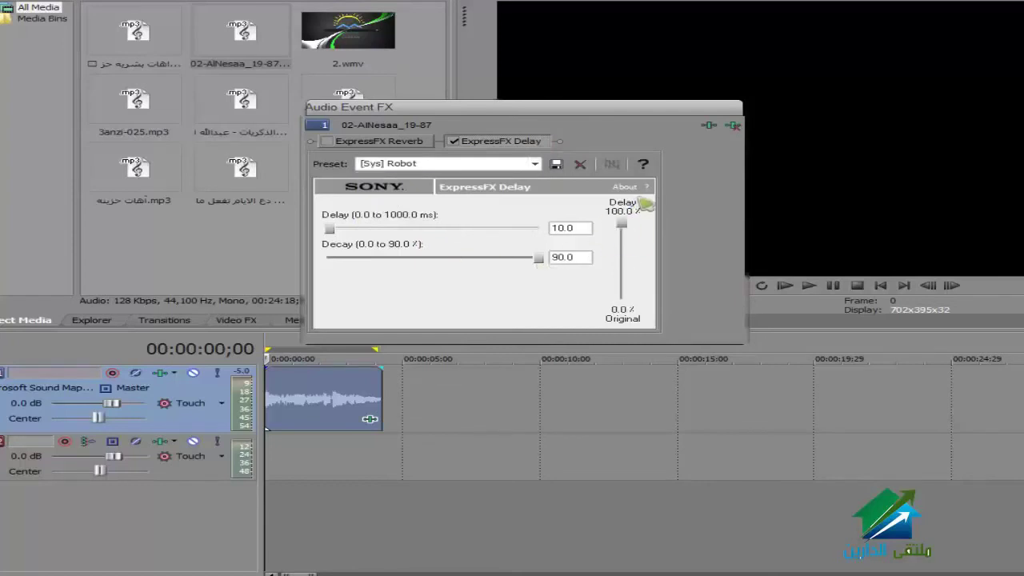
pyautogui.moveTo(330, 229); pyautogui.dragTo(310, 234)
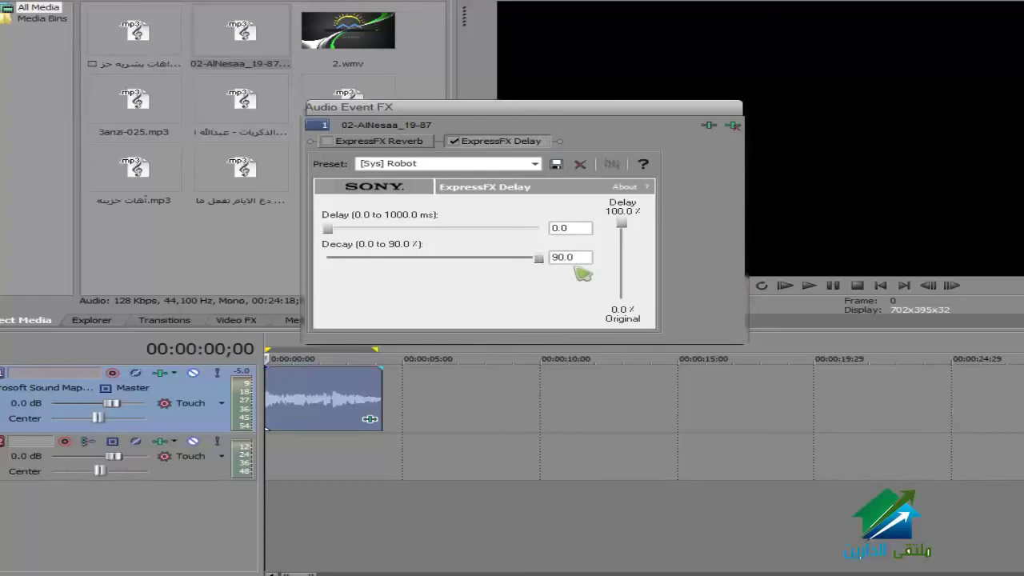
# Toggle the ExpressFX Delay bypass and remove that effect from the clip's effect chain.
pyautogui.click(454, 141)
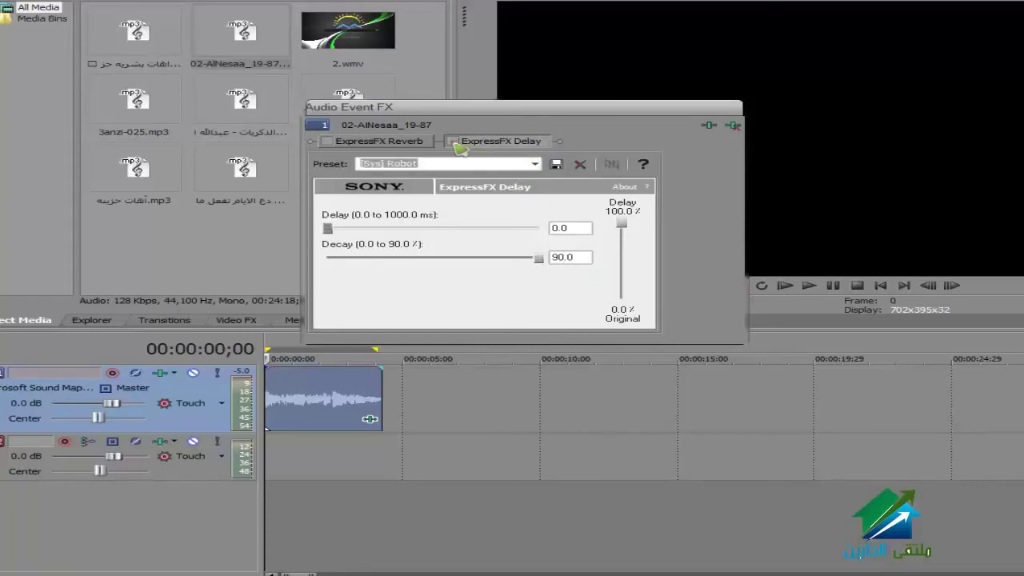
pyautogui.click(454, 142)
pyautogui.click(732, 126)
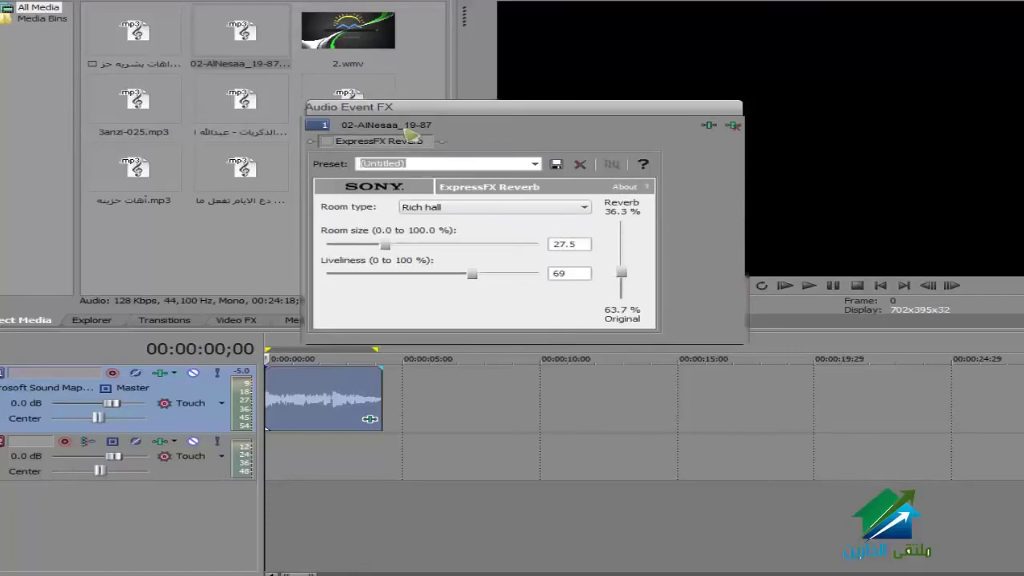
# Add the Volume effect to the clip's effect chain and preview the opening of the clip.
pyautogui.click(722, 129)
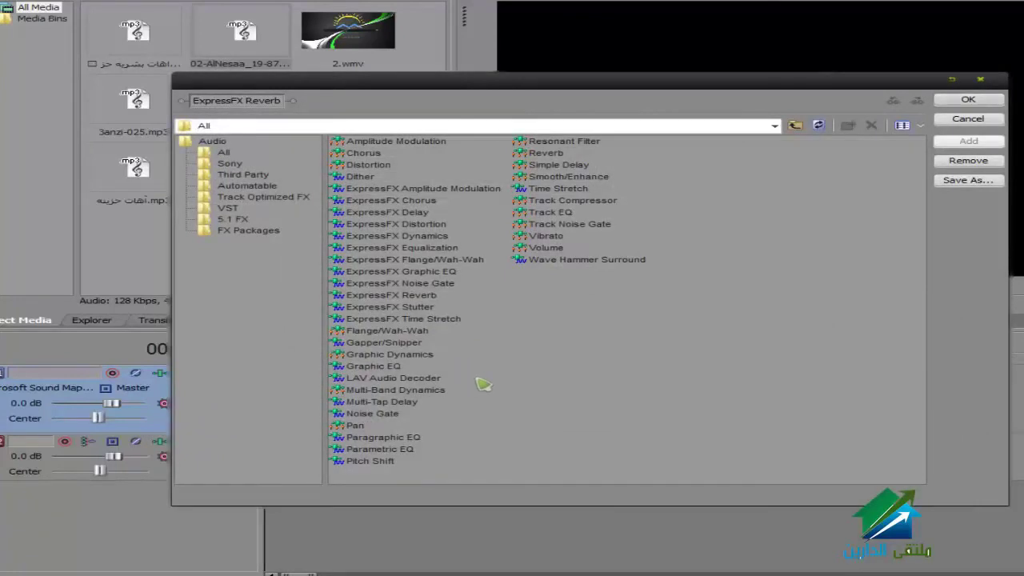
pyautogui.click(551, 248)
pyautogui.click(968, 141)
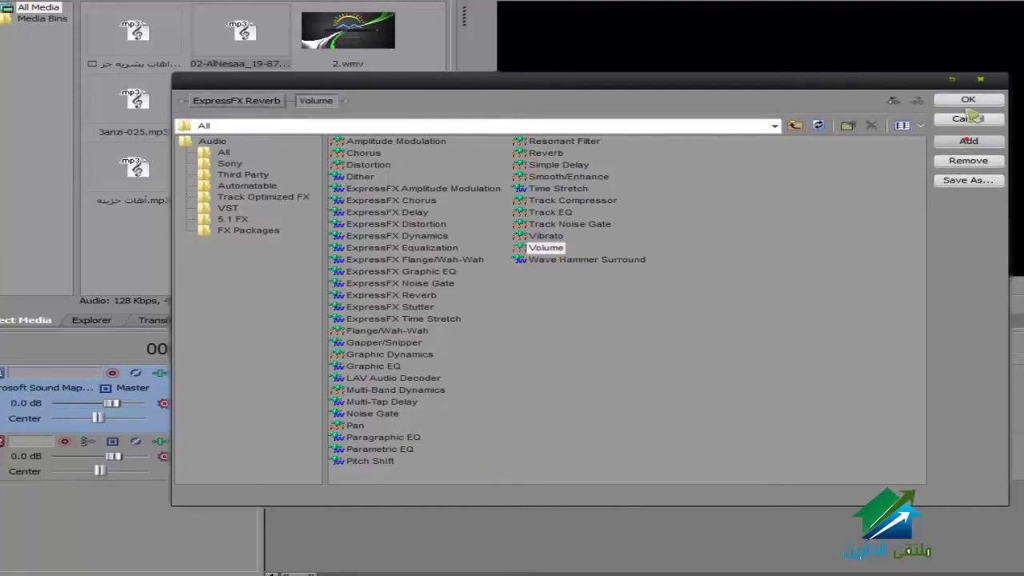
pyautogui.click(956, 101)
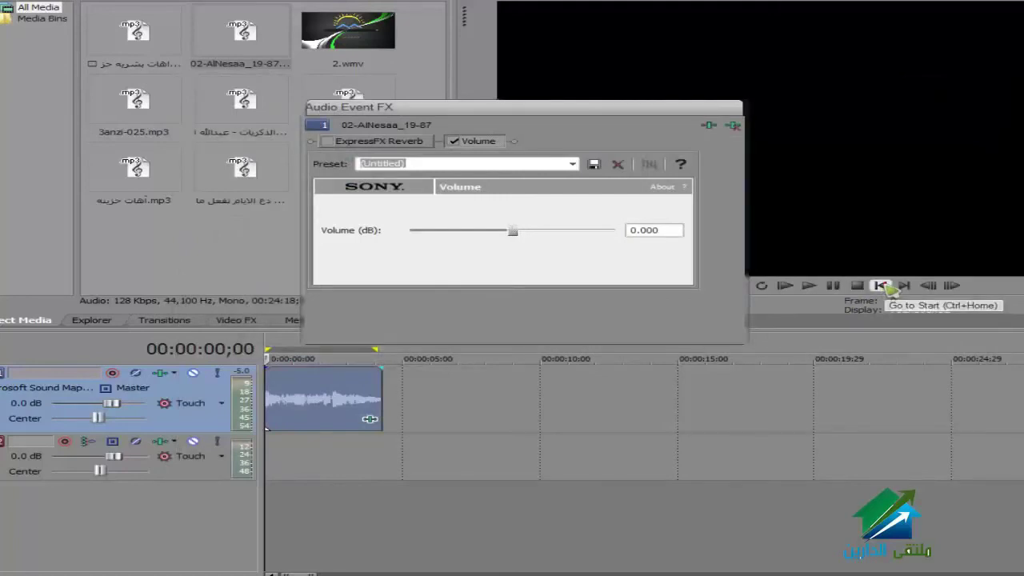
pyautogui.click(809, 285)
pyautogui.click(834, 286)
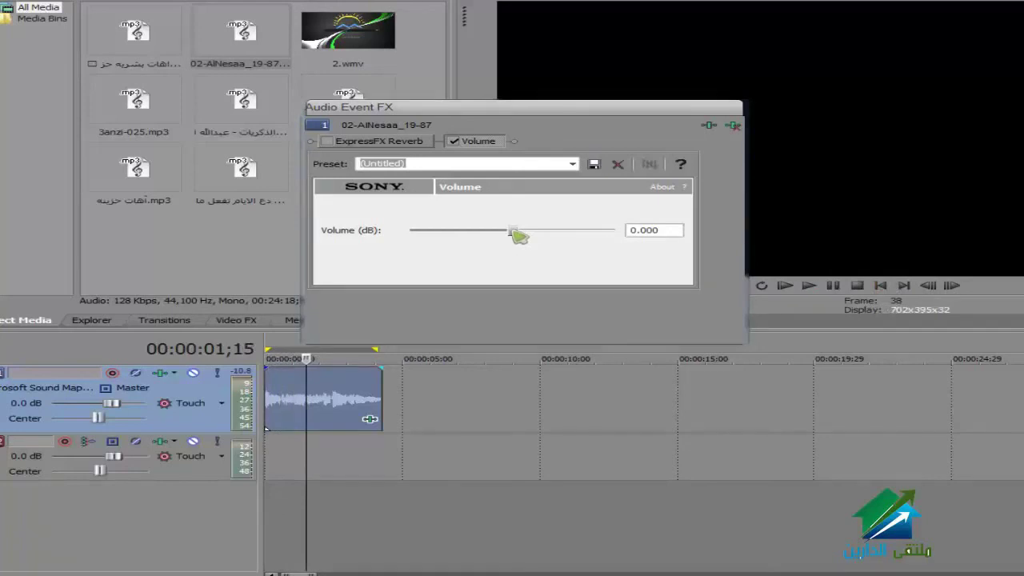
# Try the Volume effect's Default all parameters and Untitled presets, lower the volume to -Inf., and set it to -2.651 dB.
pyautogui.click(573, 163)
pyautogui.click(516, 185)
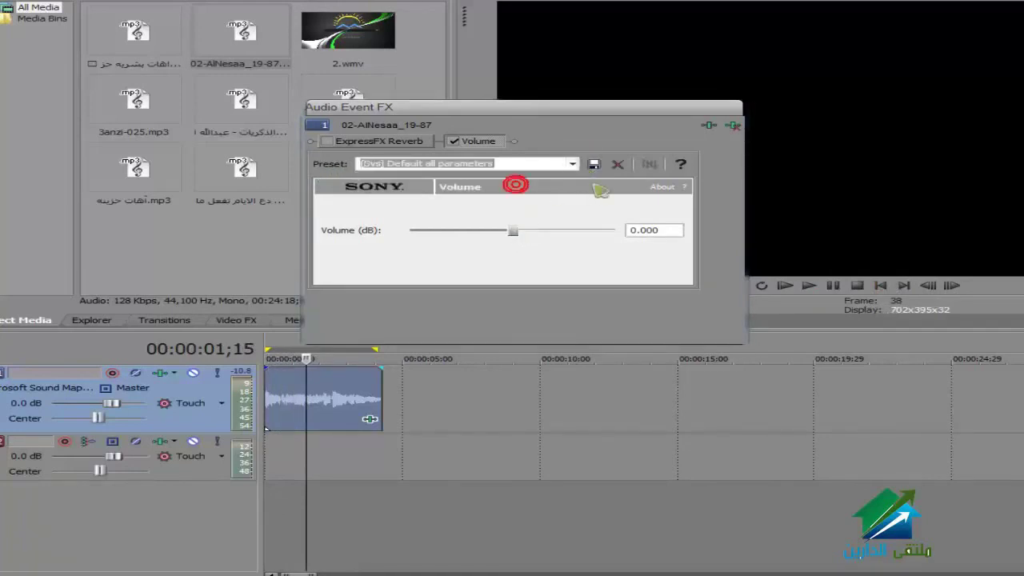
pyautogui.click(573, 164)
pyautogui.click(573, 163)
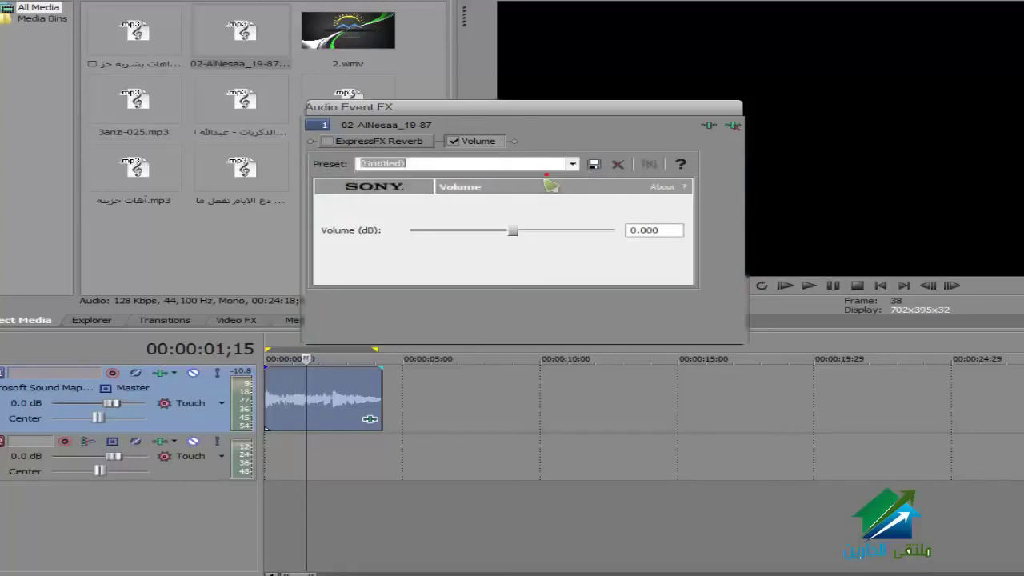
pyautogui.moveTo(513, 231); pyautogui.dragTo(282, 268)
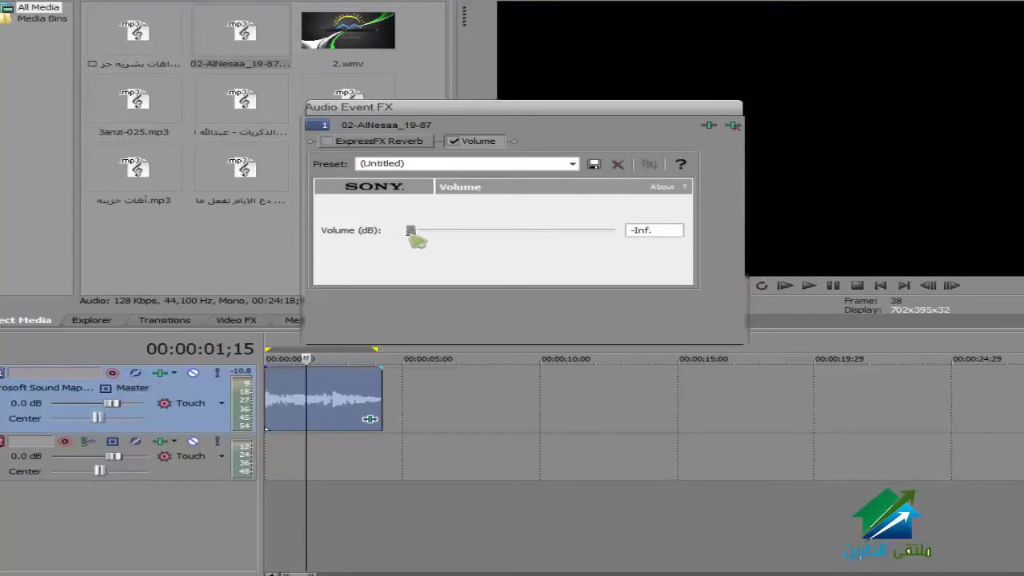
pyautogui.moveTo(411, 233); pyautogui.dragTo(485, 232)
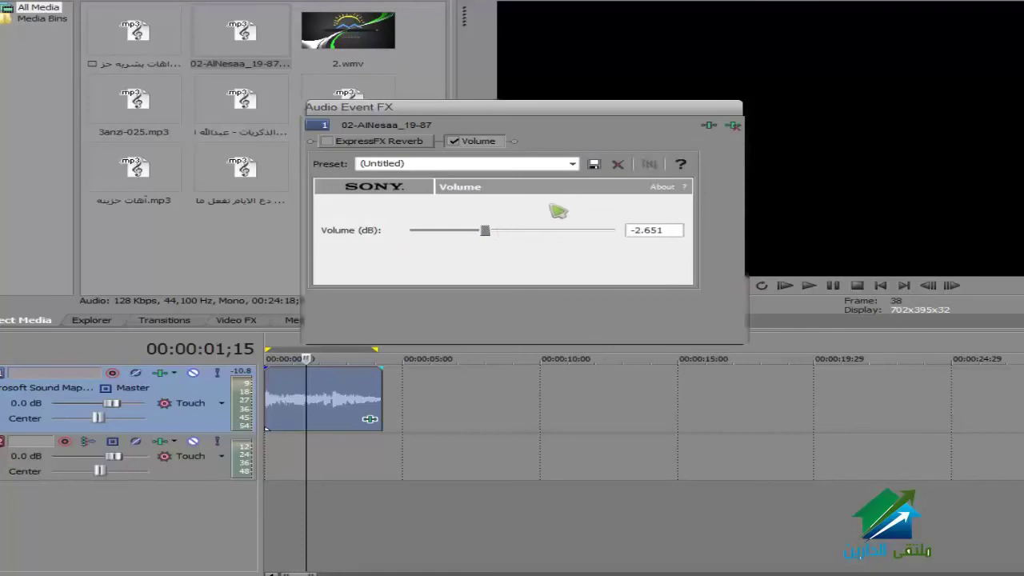
# Replace the Volume effect with ExpressFX Stutter in the clip's chain and return the playhead to the start.
pyautogui.click(730, 125)
pyautogui.click(709, 127)
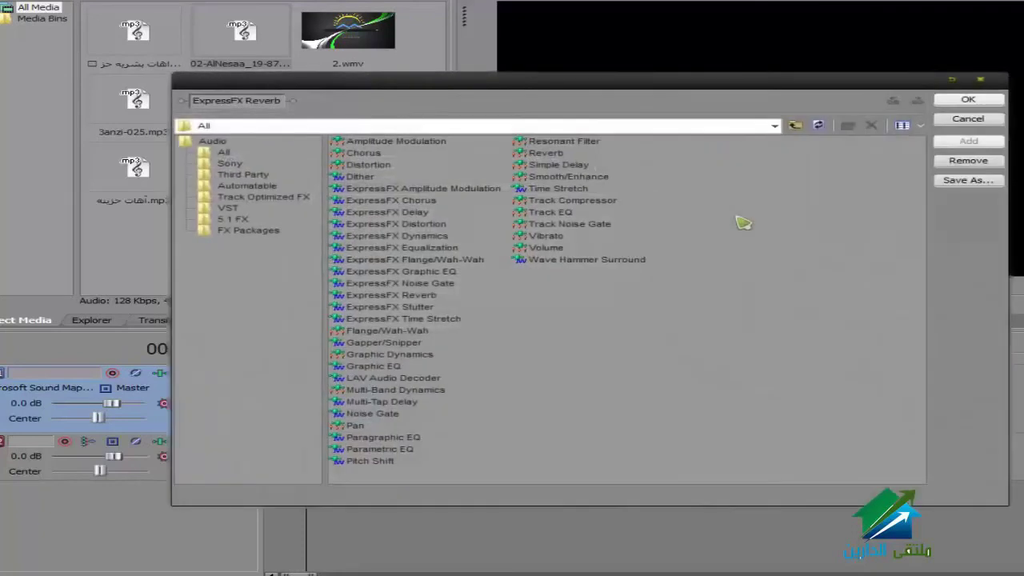
pyautogui.click(420, 308)
pyautogui.click(968, 142)
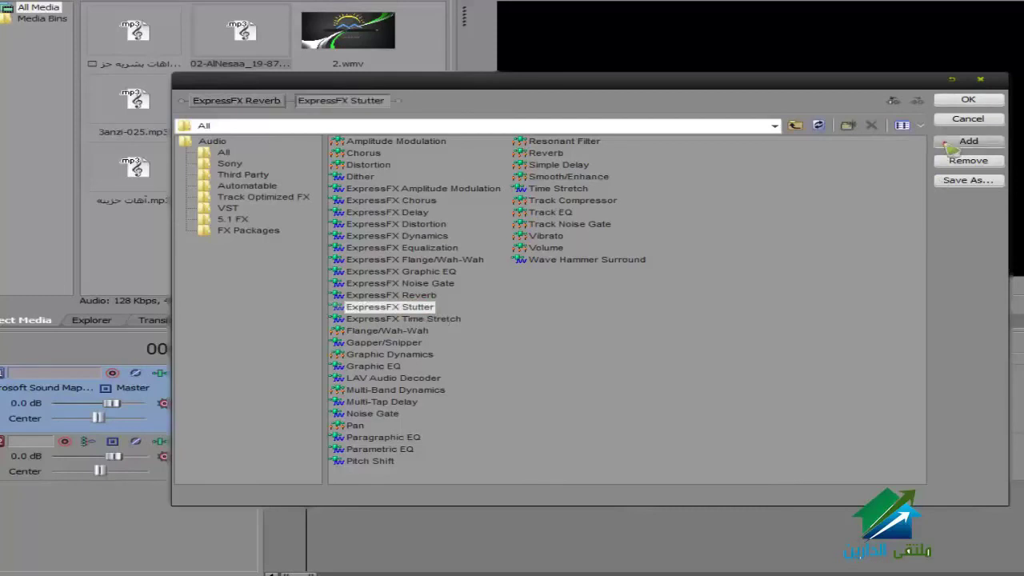
pyautogui.click(968, 99)
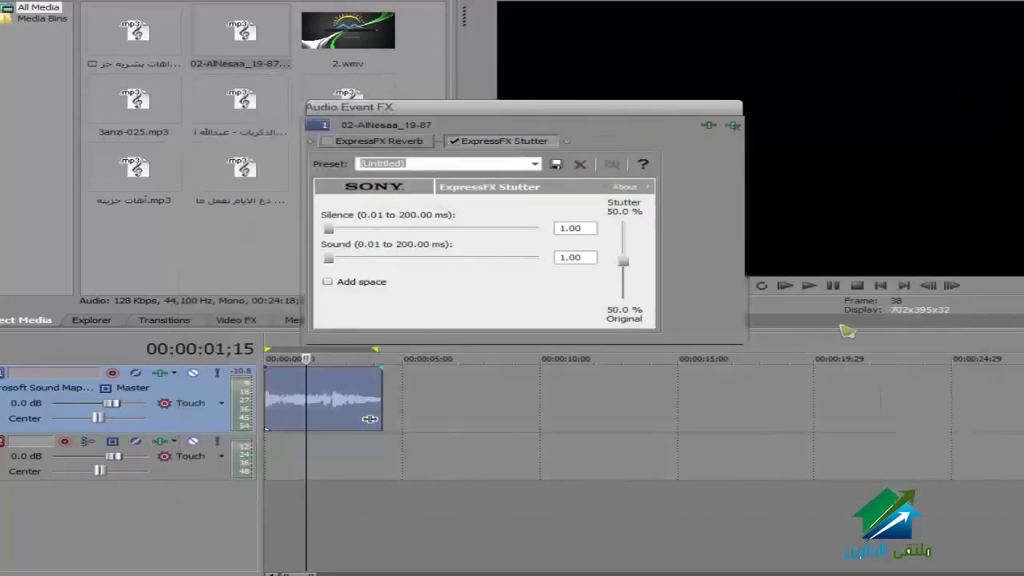
pyautogui.click(885, 285)
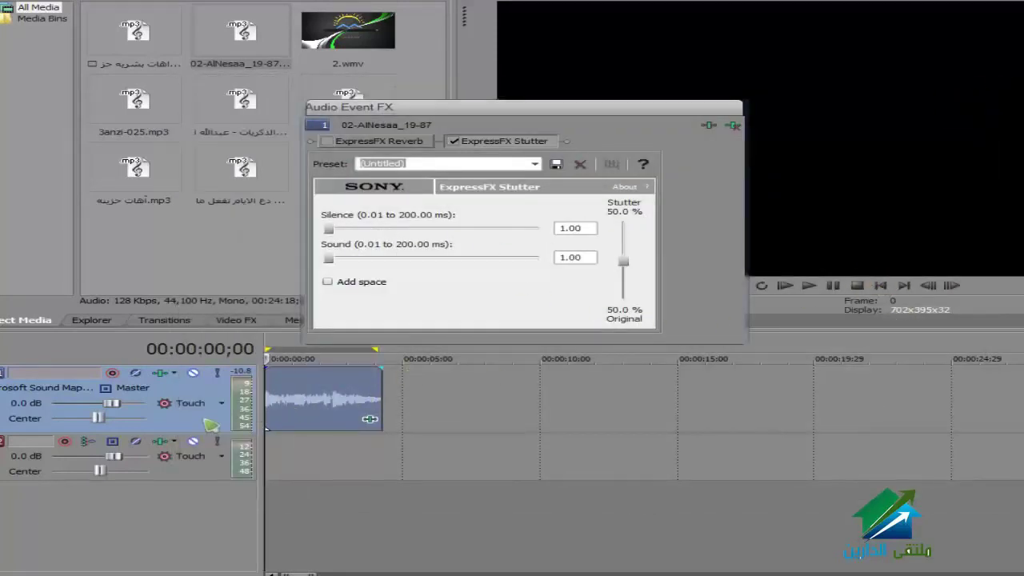
# Delete the test clip's track, place the stereo MP3 at the start of the remaining track, and close the empty Audio Event FX window.
pyautogui.press('Delete')
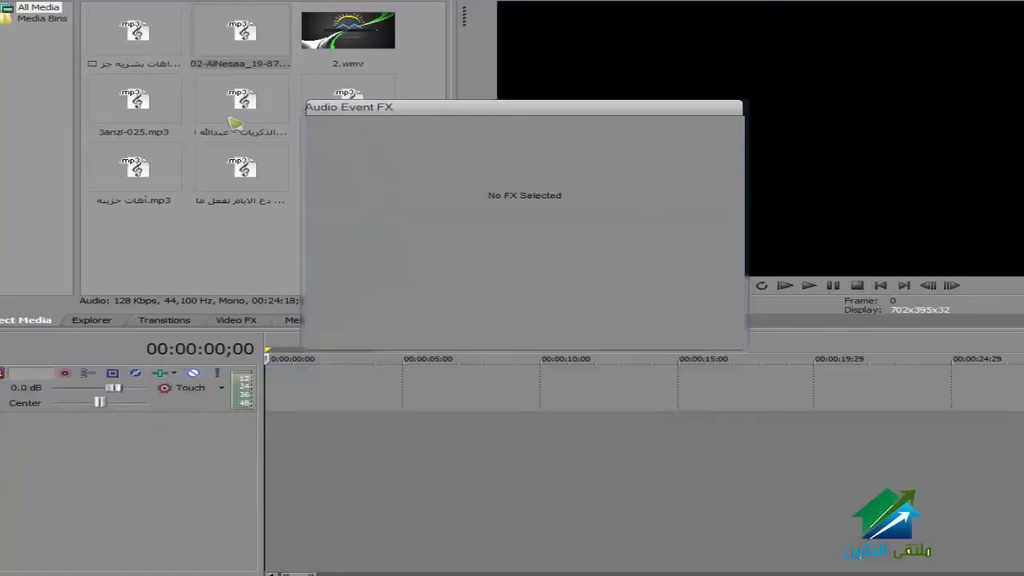
pyautogui.moveTo(458, 111); pyautogui.dragTo(591, 100)
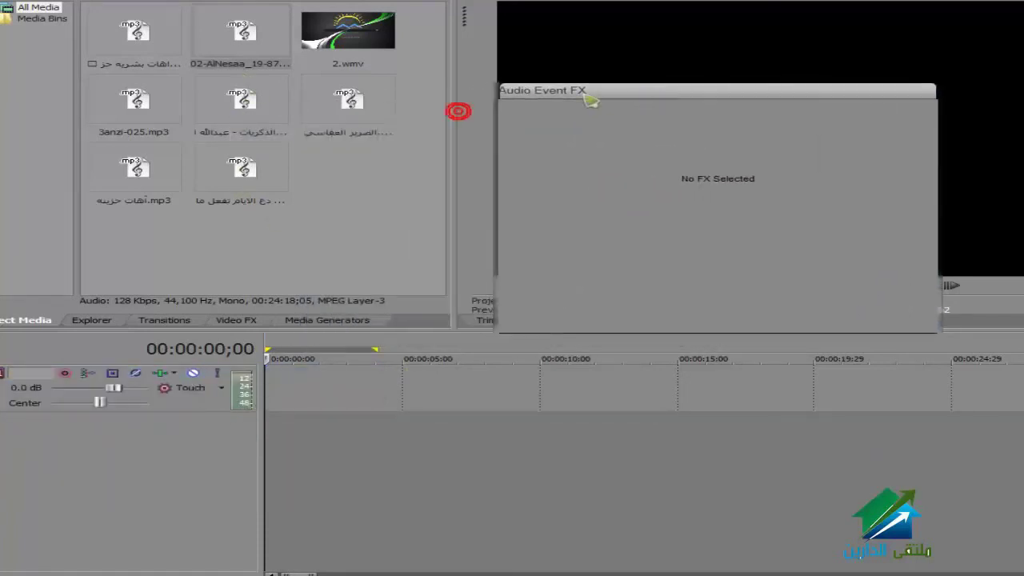
pyautogui.click(352, 100)
pyautogui.moveTo(169, 418); pyautogui.dragTo(313, 401)
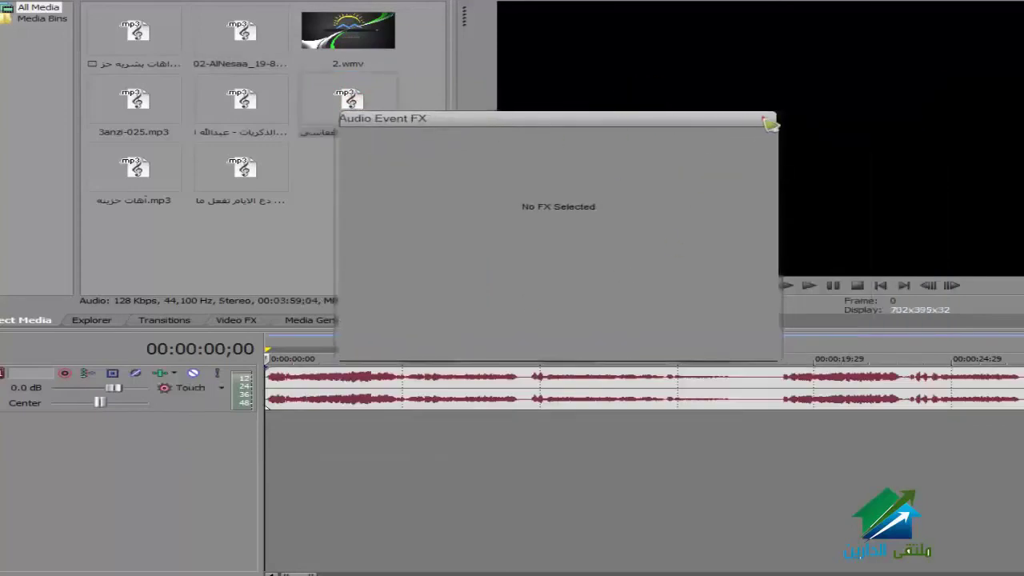
pyautogui.click(766, 120)
# Move the long clip that overlaps the MP3 onto a new track below, starting past the end of the MP3 clip.
pyautogui.scroll(-5, 595, 395)
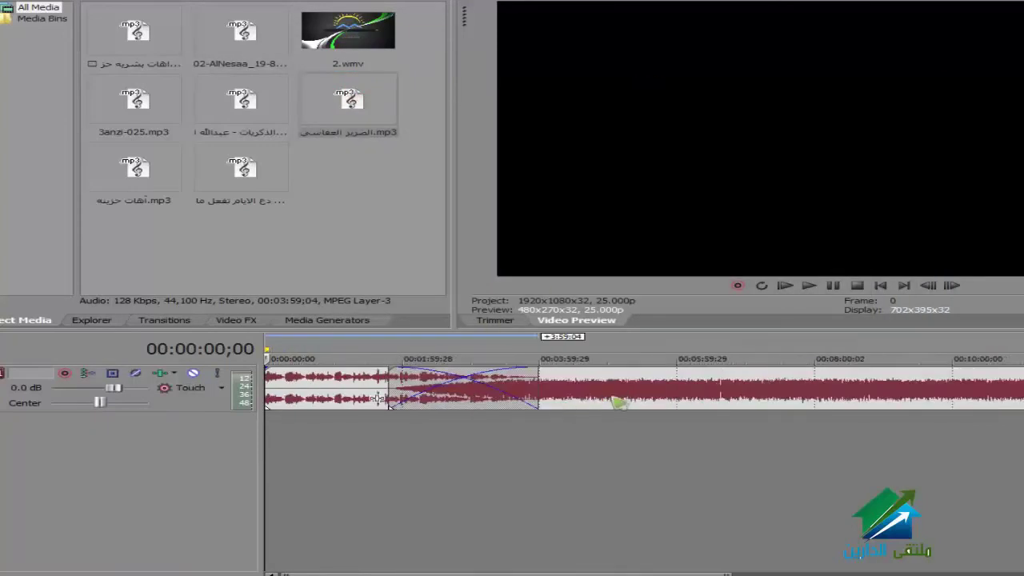
pyautogui.moveTo(618, 402); pyautogui.dragTo(624, 442)
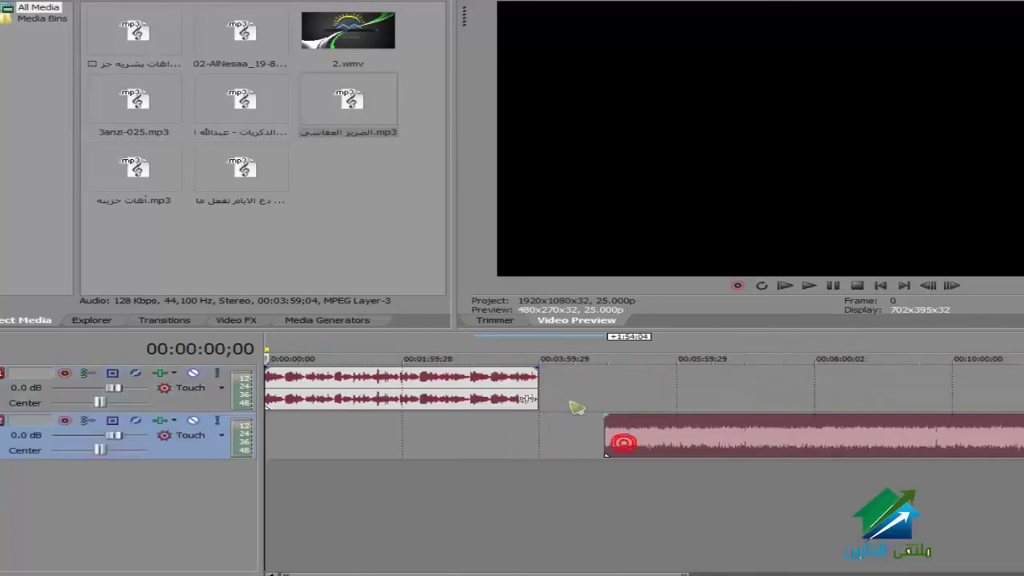
# Add the ExpressFX Stutter effect to the MP3 clip on the first track and preview its opening.
pyautogui.click(527, 398)
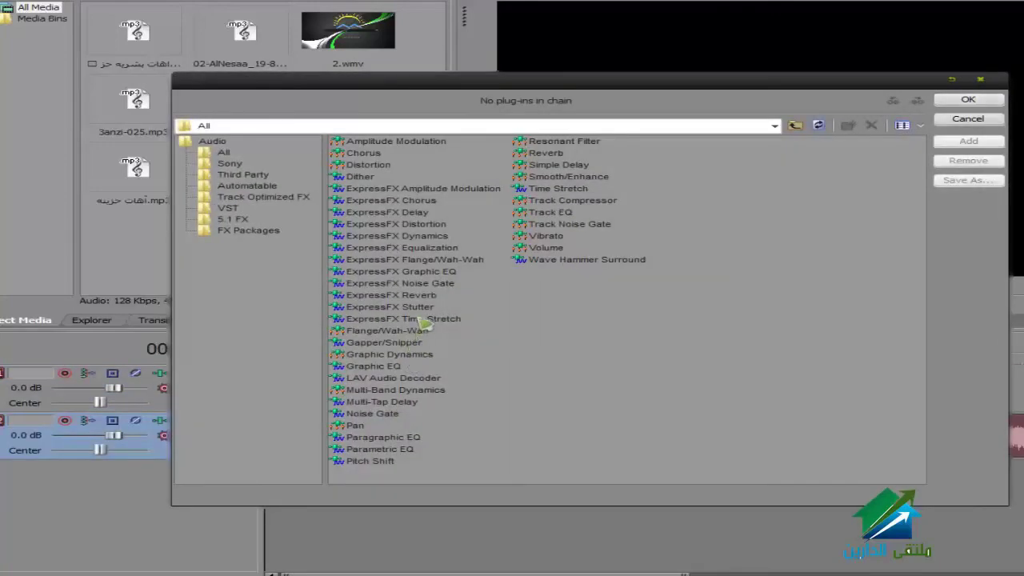
pyautogui.click(400, 307)
pyautogui.click(968, 141)
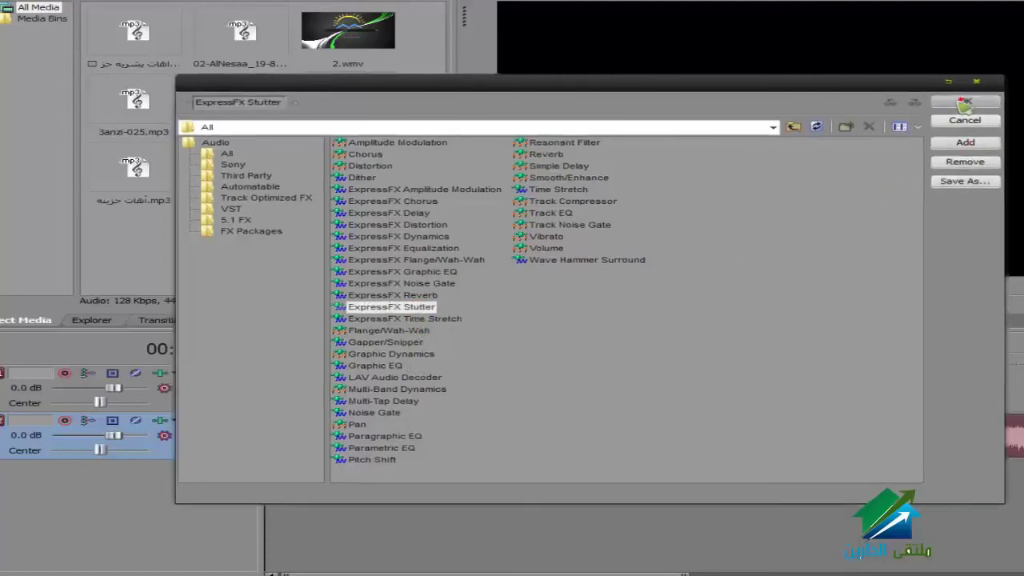
pyautogui.click(968, 99)
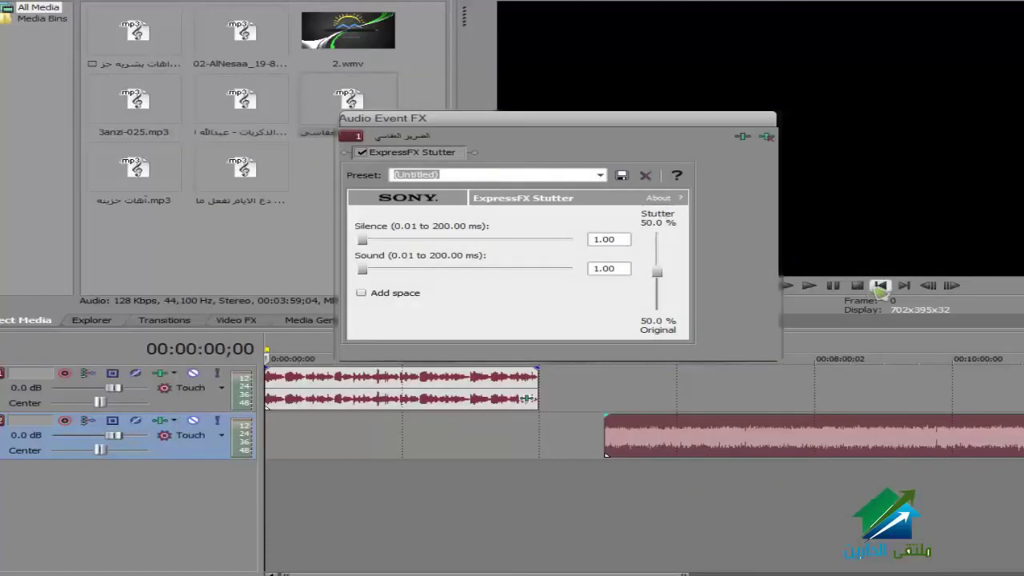
pyautogui.click(809, 285)
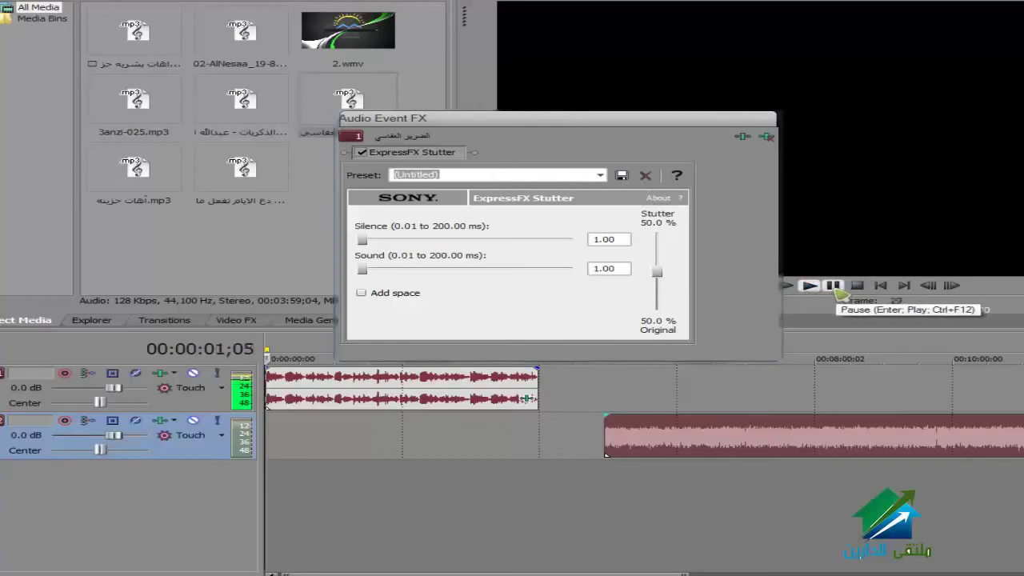
pyautogui.click(833, 284)
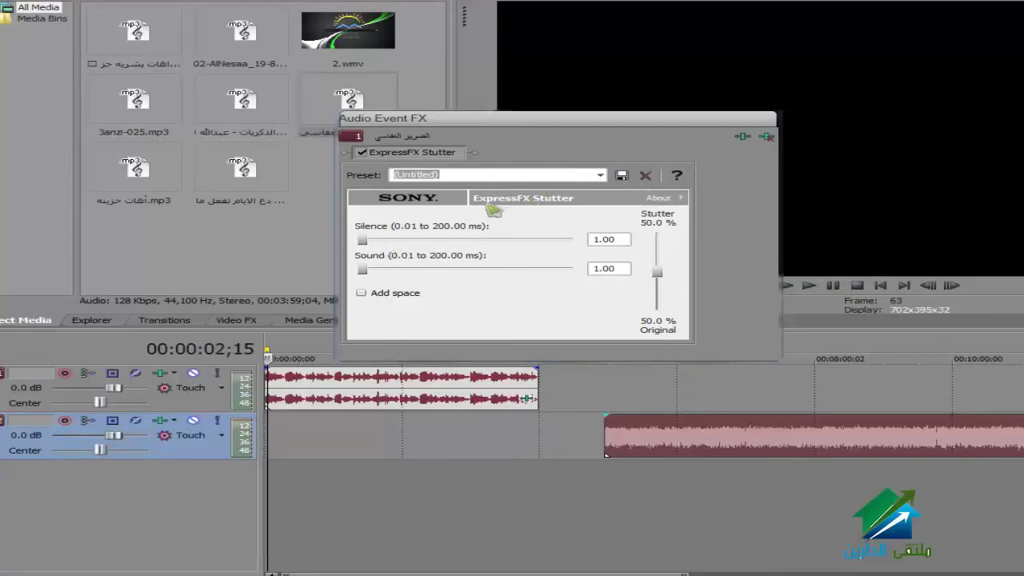
# Apply the Crystal ball preset to ExpressFX Stutter and preview the clip with it.
pyautogui.click(601, 175)
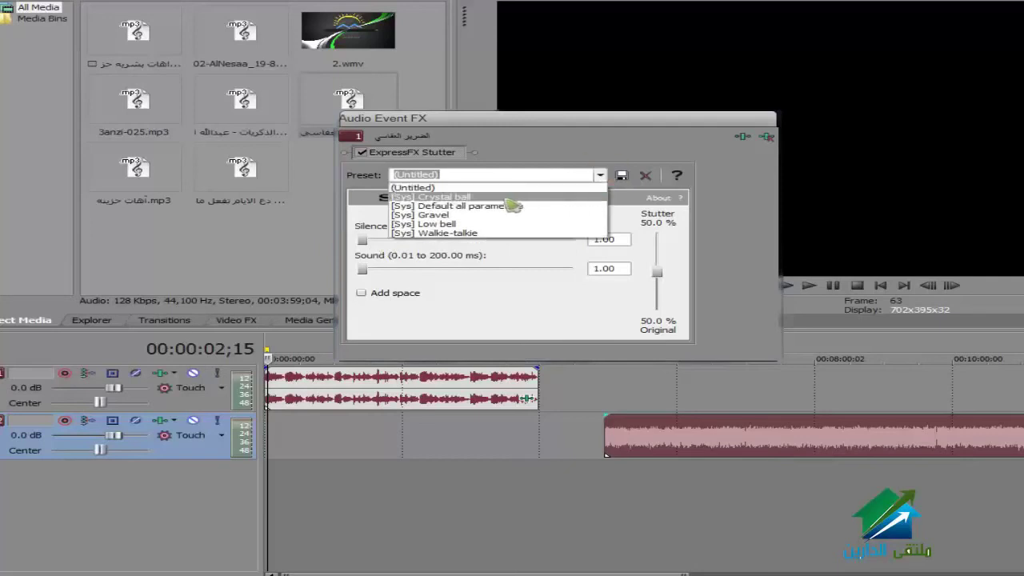
pyautogui.click(483, 198)
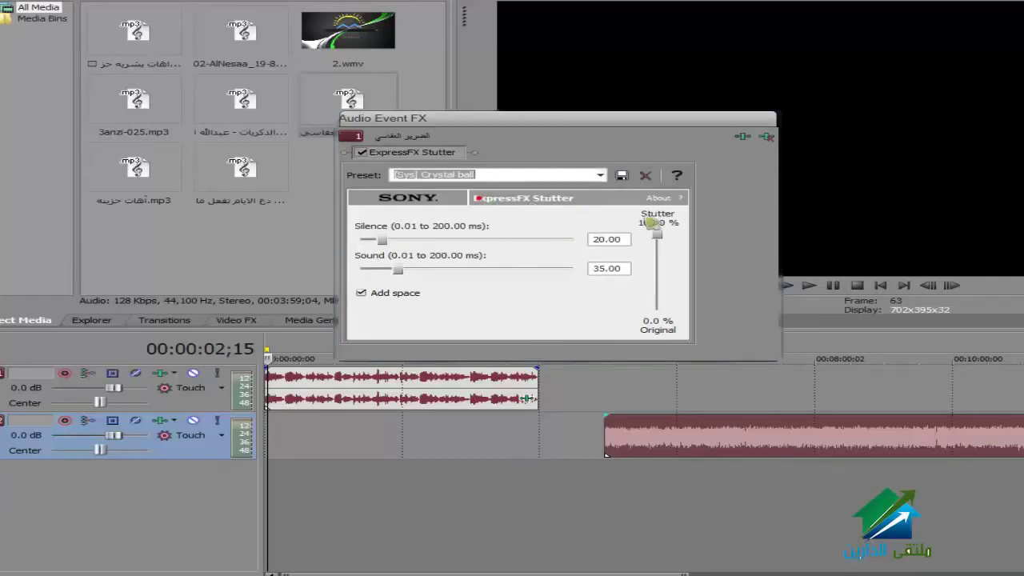
pyautogui.click(883, 285)
pyautogui.click(830, 288)
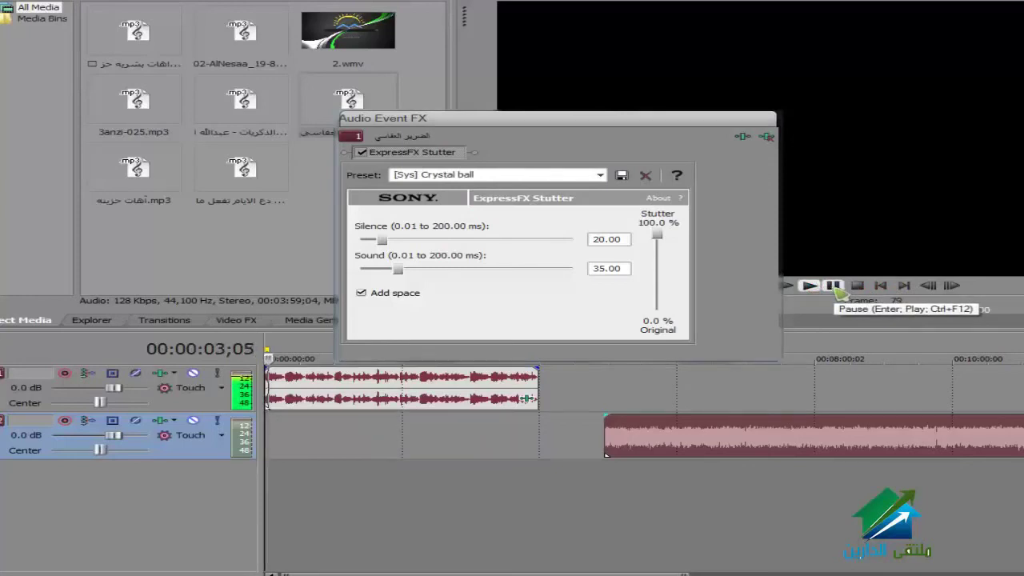
pyautogui.click(834, 288)
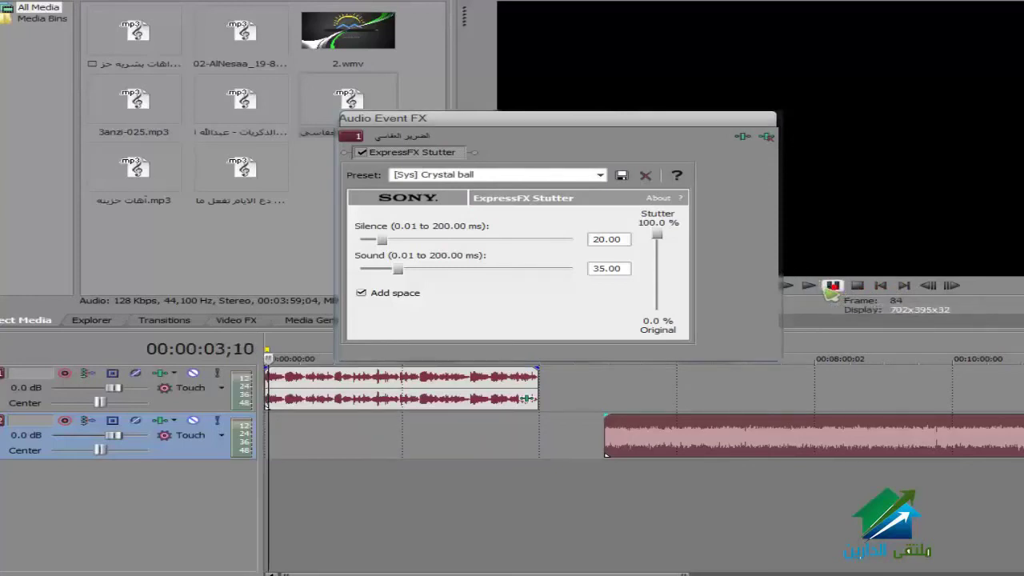
# Try ExpressFX Stutter's Default all parameters preset, switch to the Gravel preset, and preview the clip.
pyautogui.click(600, 175)
pyautogui.click(591, 202)
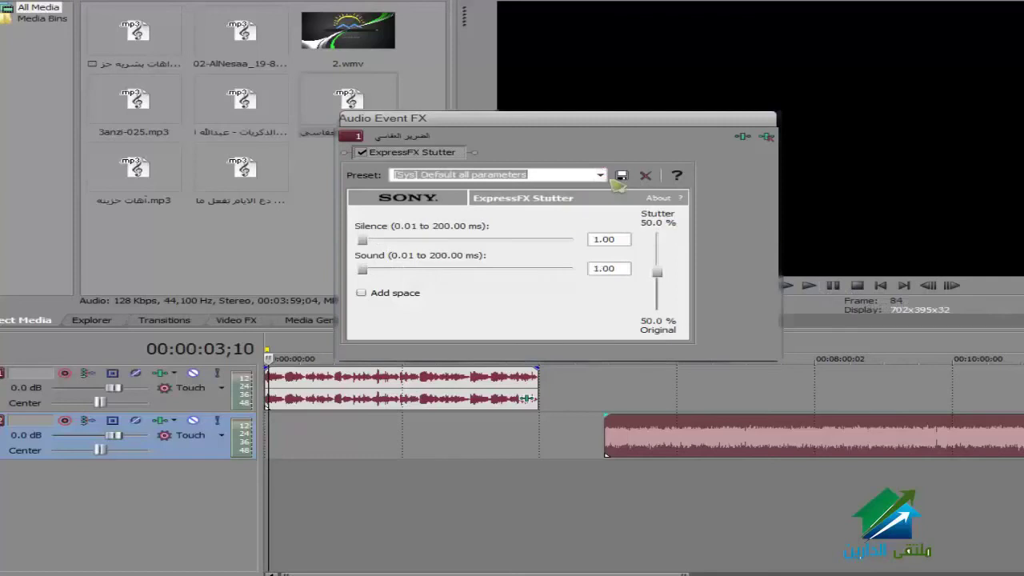
pyautogui.click(602, 174)
pyautogui.click(571, 223)
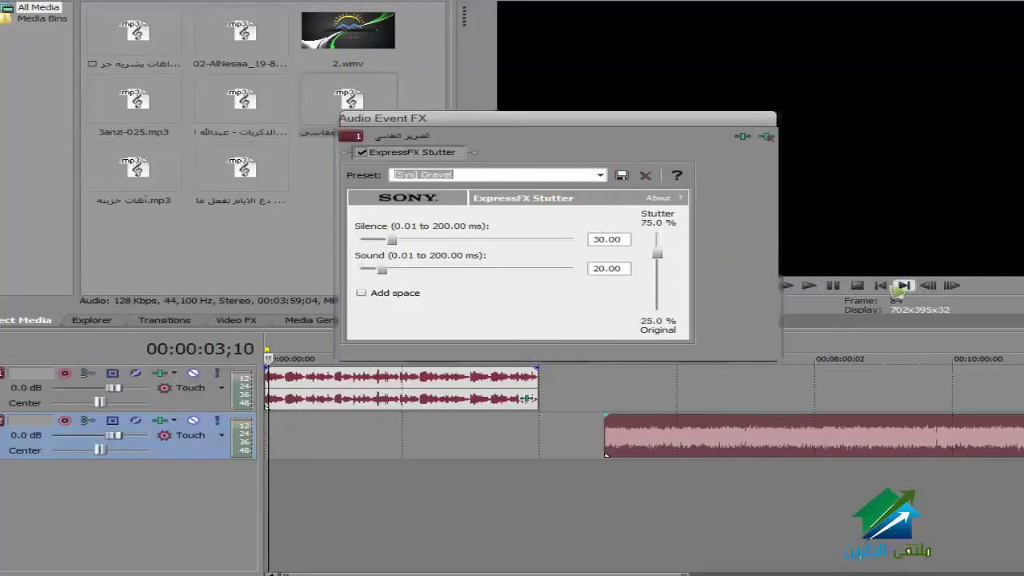
pyautogui.click(809, 286)
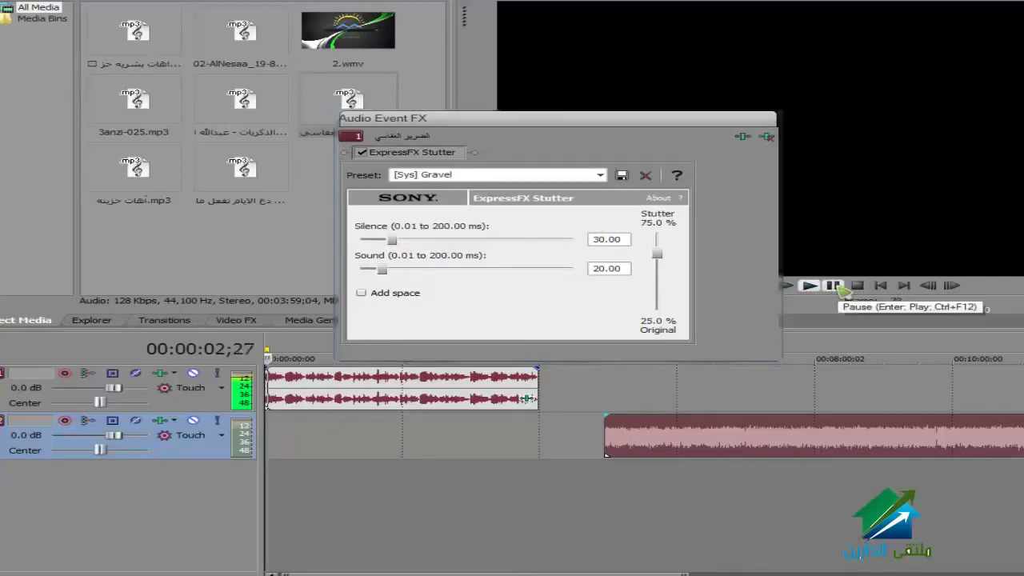
pyautogui.click(834, 286)
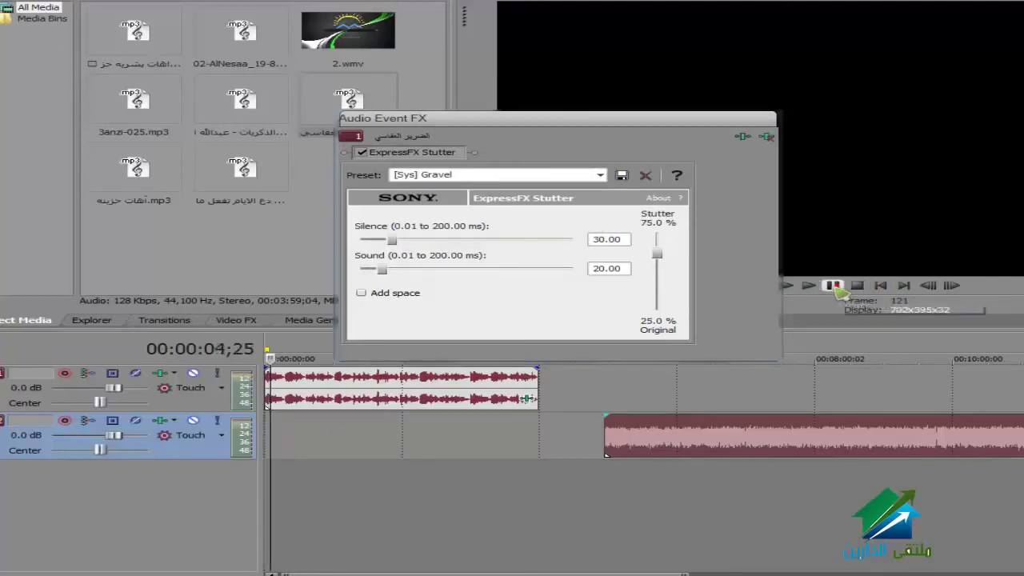
# Replace ExpressFX Stutter with Track EQ in the clip's effect chain and preview the clip's opening.
pyautogui.click(751, 139)
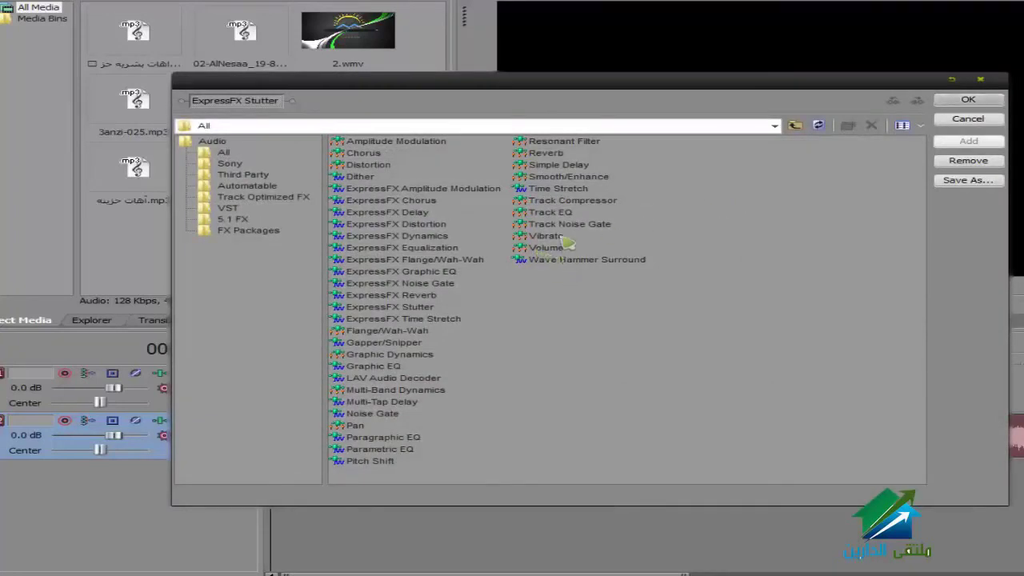
pyautogui.click(561, 213)
pyautogui.click(968, 141)
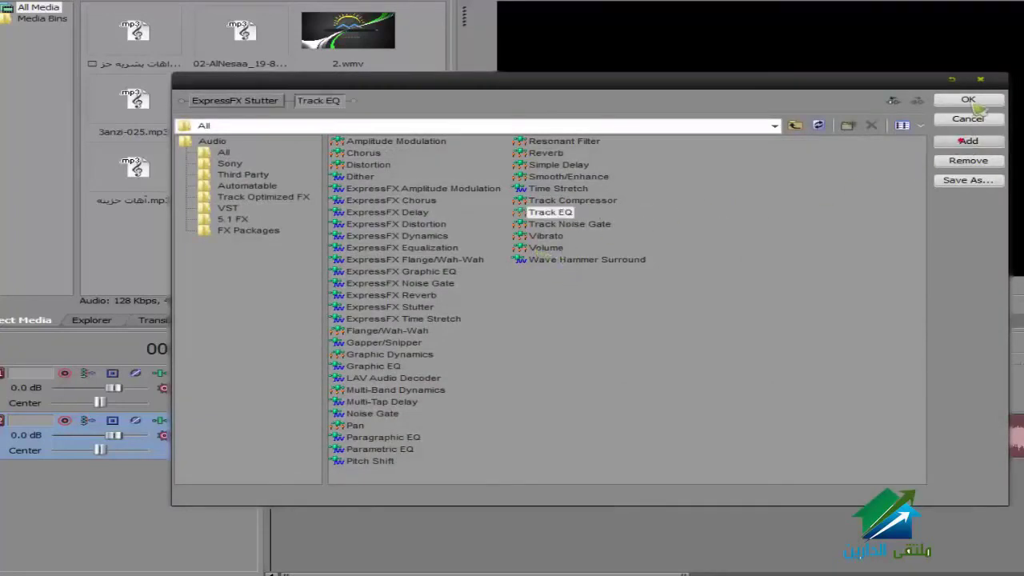
pyautogui.click(968, 99)
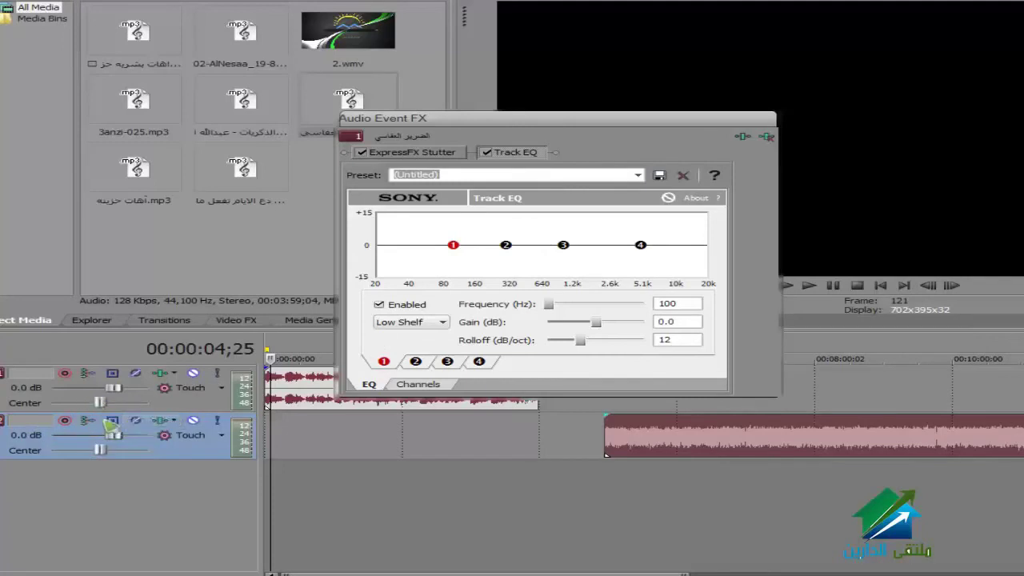
pyautogui.click(448, 155)
pyautogui.click(769, 138)
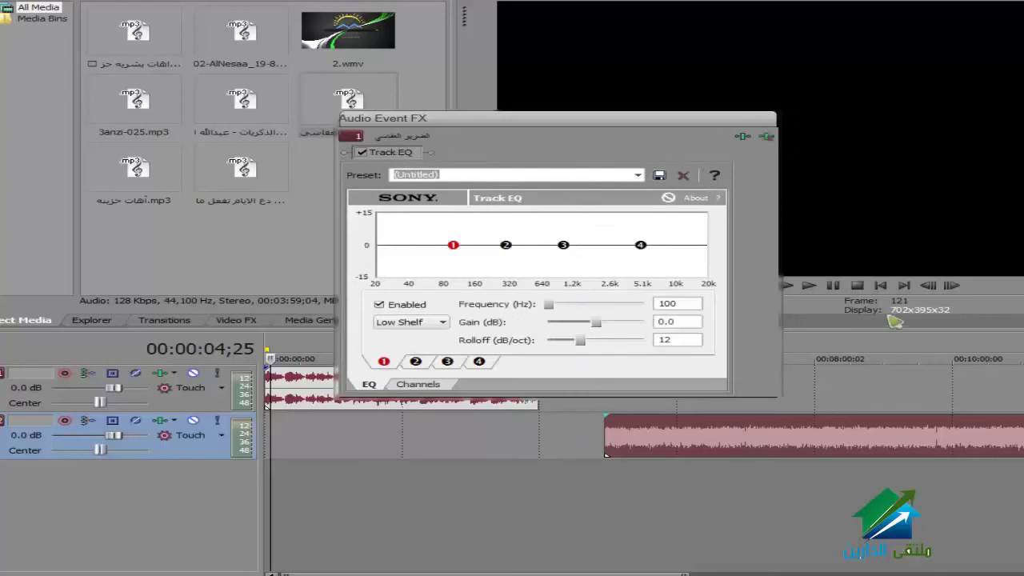
pyautogui.click(809, 285)
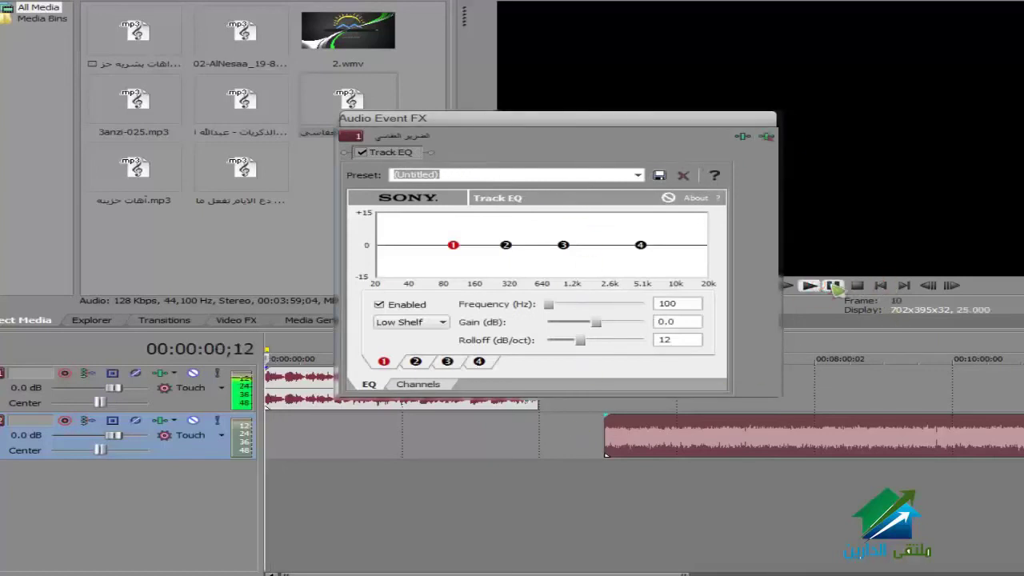
pyautogui.click(835, 285)
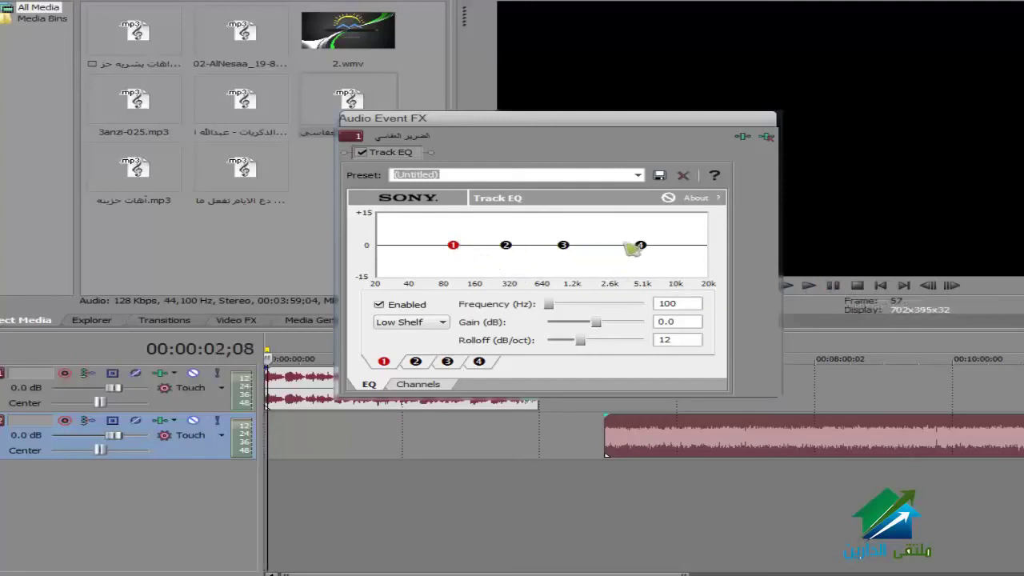
# Lower Track EQ bands 1 and 2 below 0 dB and look through the settings of all four bands.
pyautogui.moveTo(454, 245)
pyautogui.mouseDown()
pyautogui.moveTo(458, 267)
pyautogui.moveTo(455, 256)
pyautogui.mouseUp()
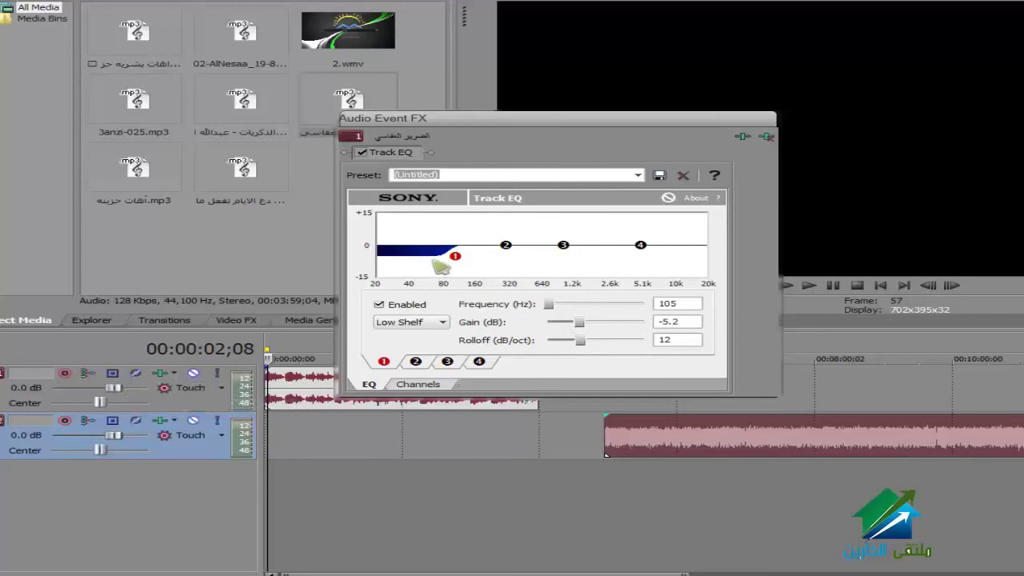
pyautogui.moveTo(461, 263); pyautogui.dragTo(501, 265)
pyautogui.click(449, 362)
pyautogui.click(478, 361)
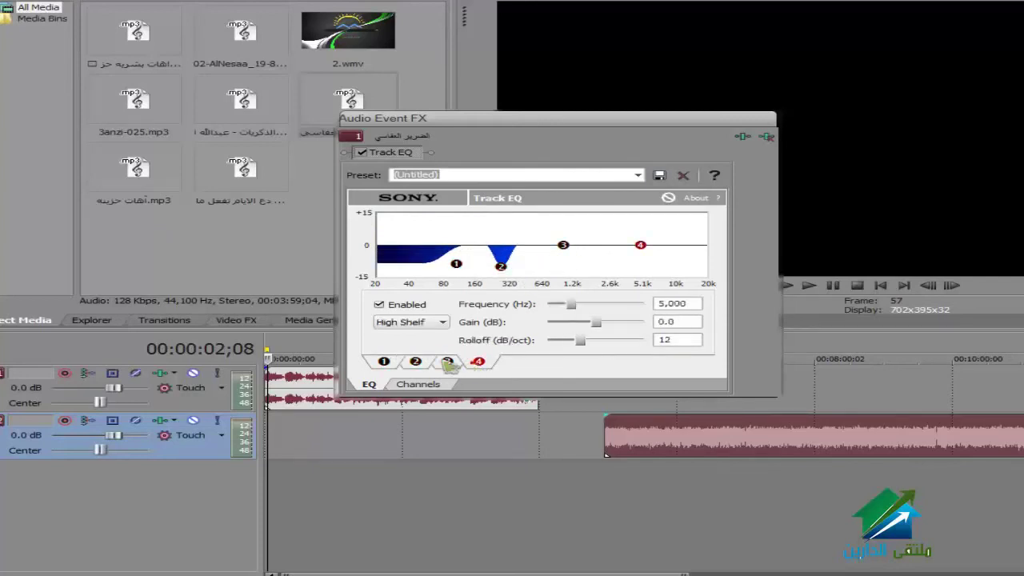
pyautogui.click(384, 362)
pyautogui.click(416, 361)
pyautogui.click(449, 361)
pyautogui.click(478, 361)
pyautogui.click(449, 361)
# Set Track EQ band 3 to 13.7 dB at 652 Hz, raise band 4 slightly, and set band 2 to 8.5 dB and band 1 to -7.2 dB.
pyautogui.moveTo(564, 245); pyautogui.dragTo(545, 221)
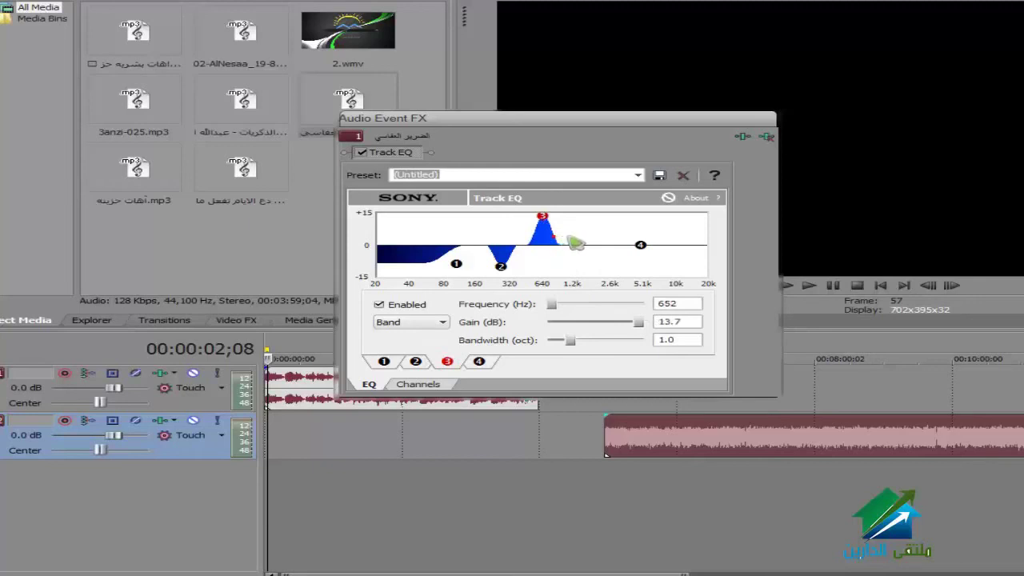
pyautogui.moveTo(641, 245); pyautogui.dragTo(608, 243)
pyautogui.moveTo(503, 270); pyautogui.dragTo(485, 231)
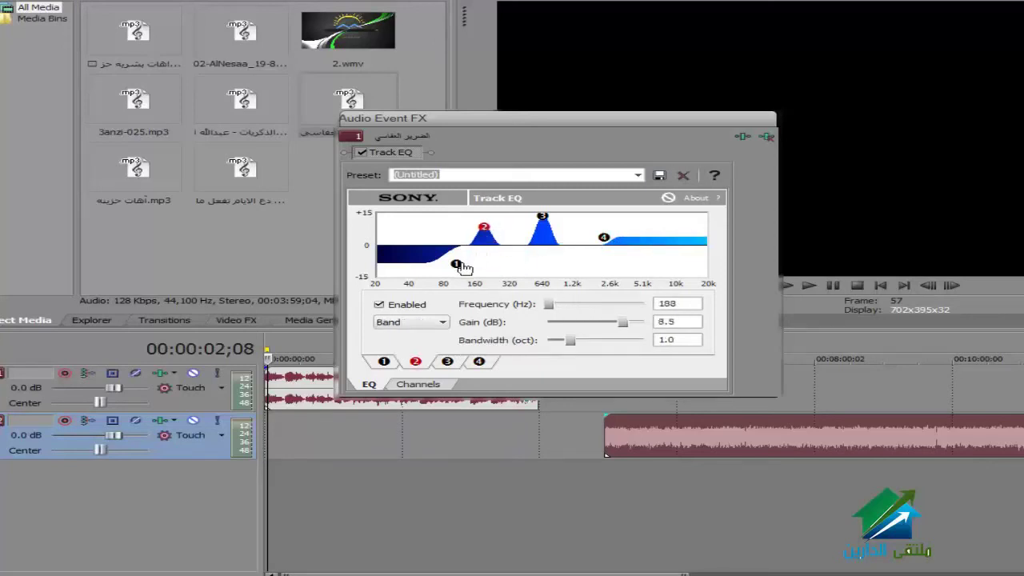
pyautogui.moveTo(457, 264)
pyautogui.mouseDown()
pyautogui.moveTo(434, 255)
pyautogui.moveTo(450, 264)
pyautogui.mouseUp()
# Check Track EQ's channel options and try the 15 dB notch centered at 1000 Hz preset with band 3 moved to 948 Hz.
pyautogui.click(413, 383)
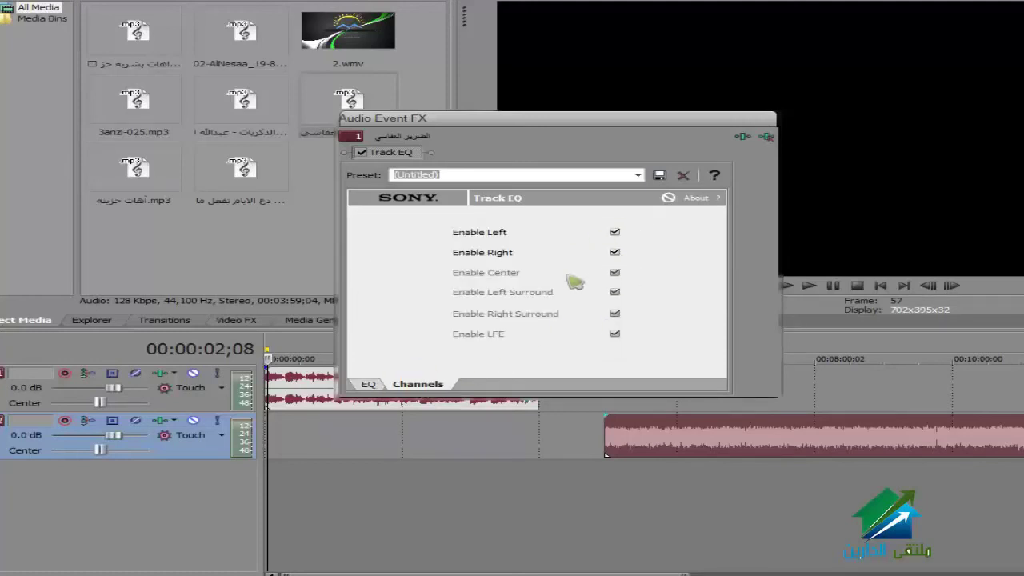
pyautogui.click(373, 385)
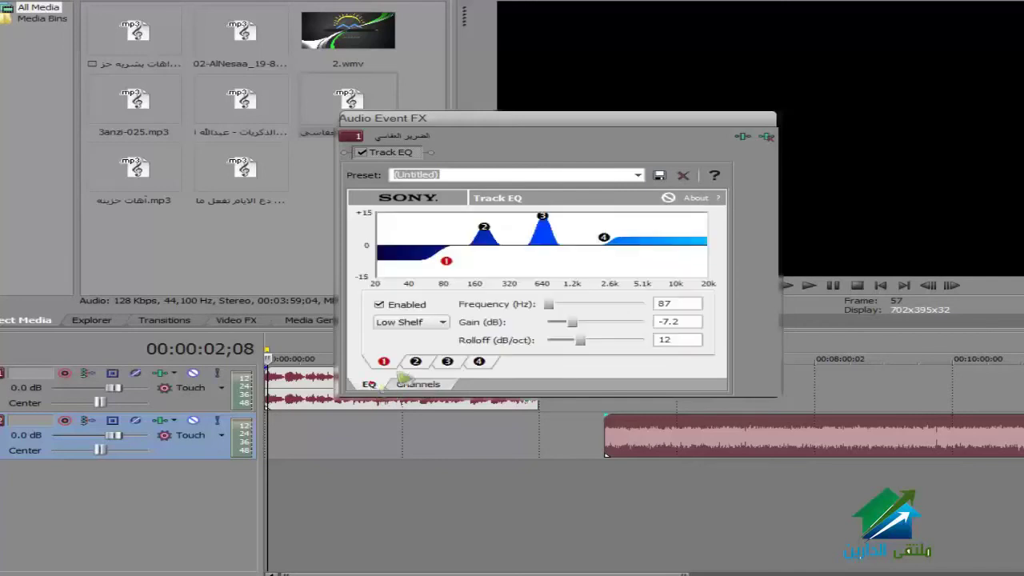
pyautogui.click(638, 175)
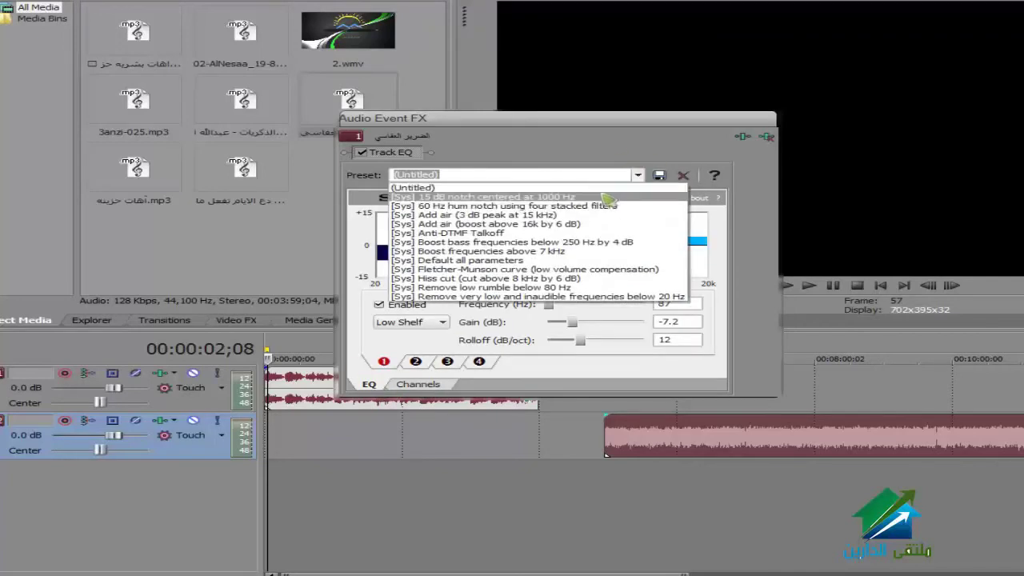
pyautogui.click(560, 197)
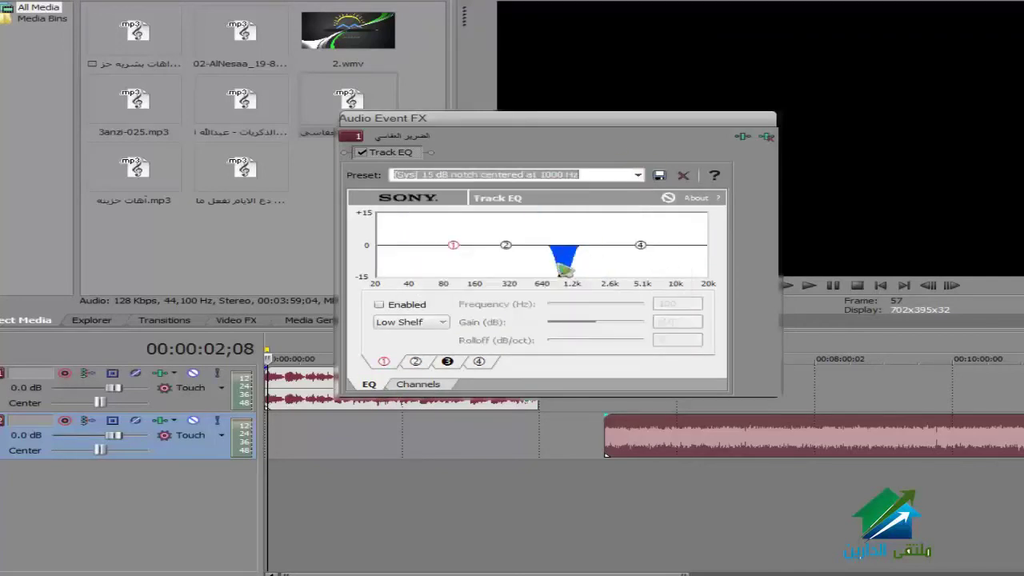
pyautogui.click(563, 274)
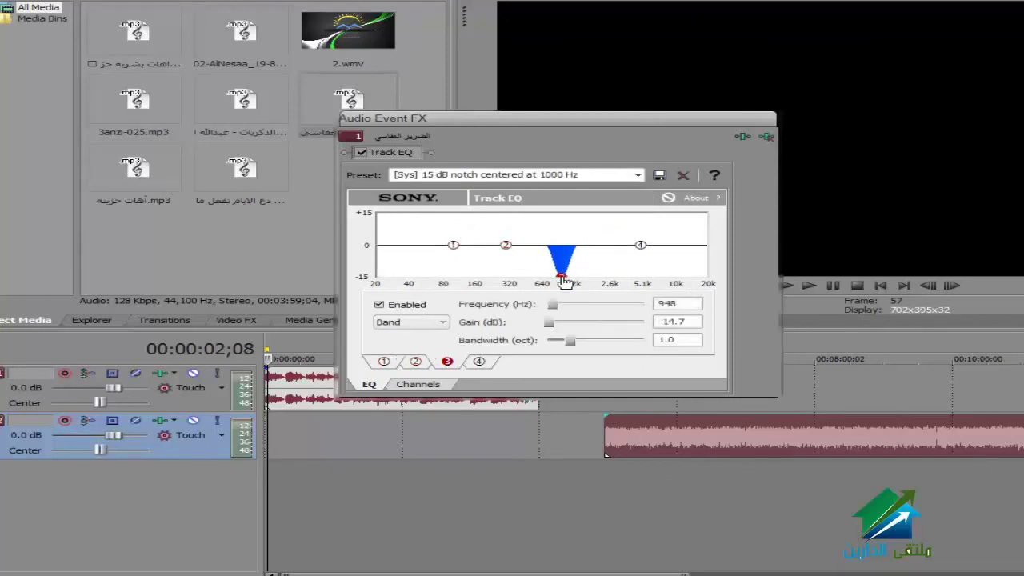
# Try the preset boosting bass frequencies below 250 Hz by 4 dB, and move band 1 to 153 Hz and 4.6 dB.
pyautogui.click(638, 174)
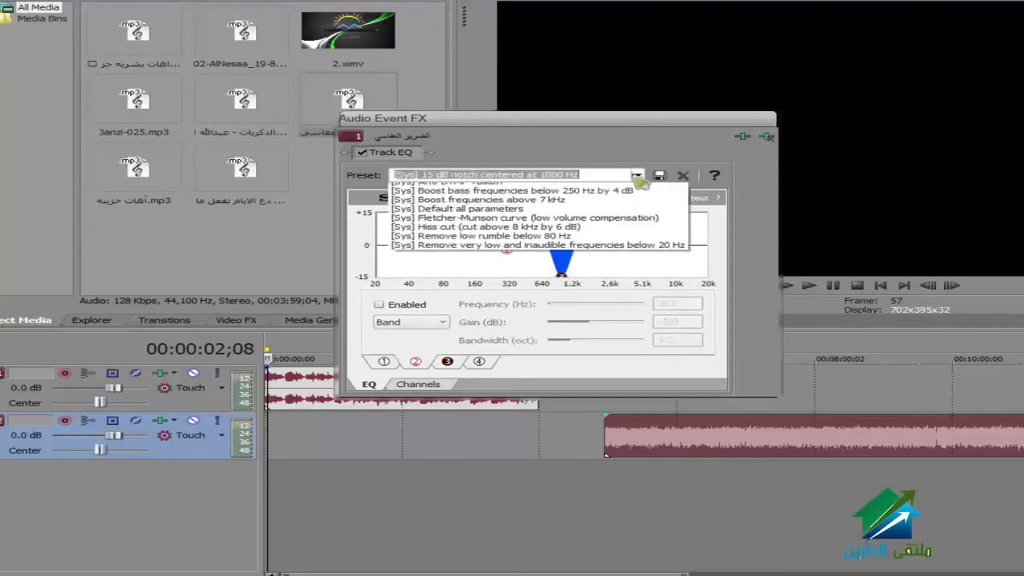
pyautogui.click(576, 242)
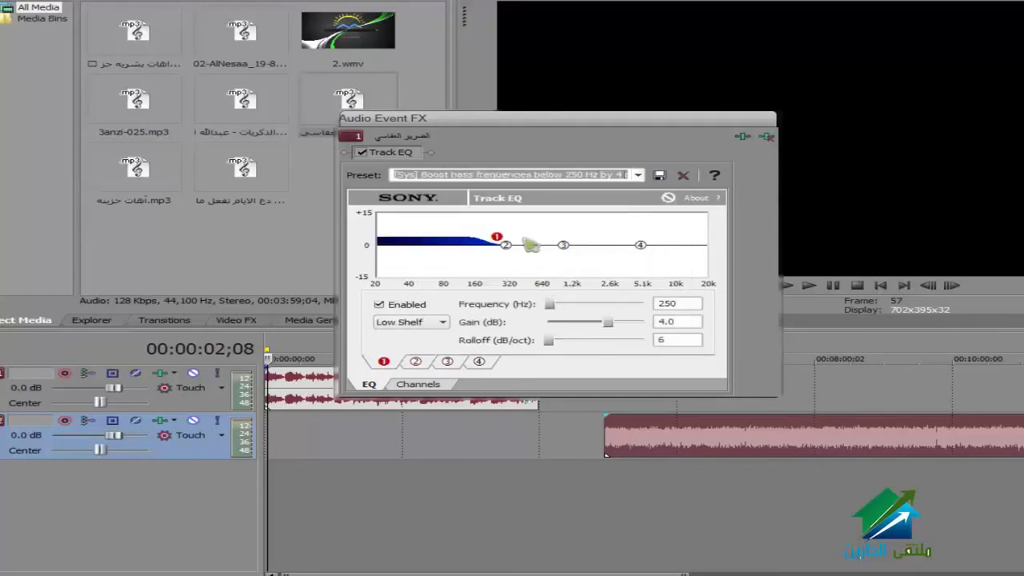
pyautogui.moveTo(501, 243); pyautogui.dragTo(476, 240)
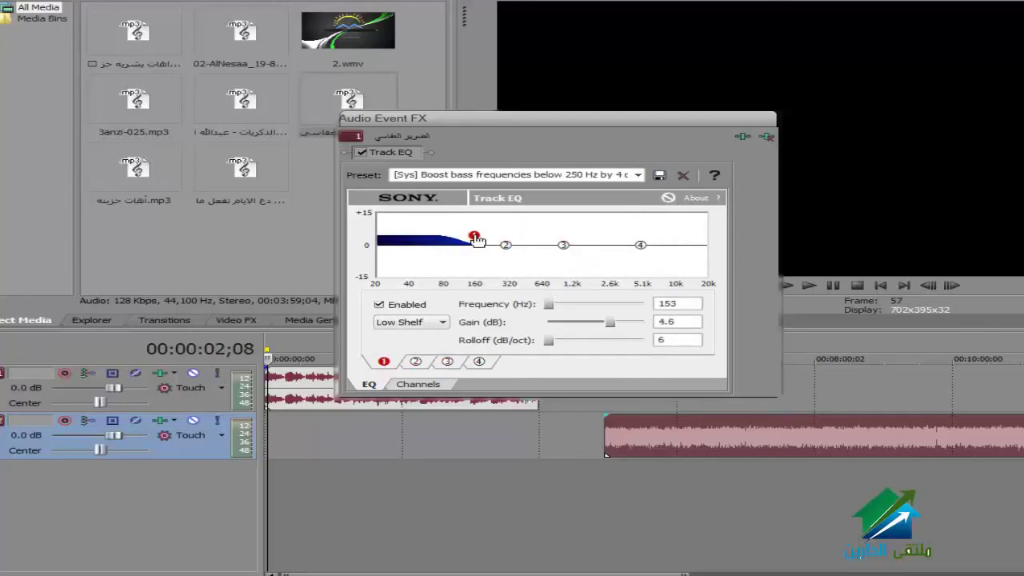
# Try Track EQ's Fletcher-Munson curve preset, check band 3, and load the Default all parameters preset.
pyautogui.click(637, 175)
pyautogui.click(632, 261)
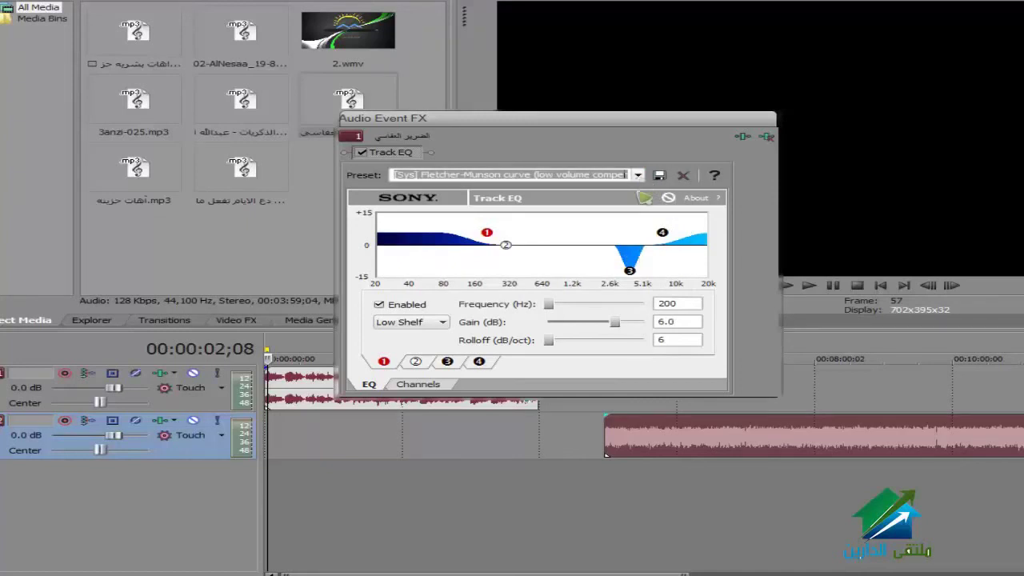
pyautogui.click(630, 269)
pyautogui.click(638, 174)
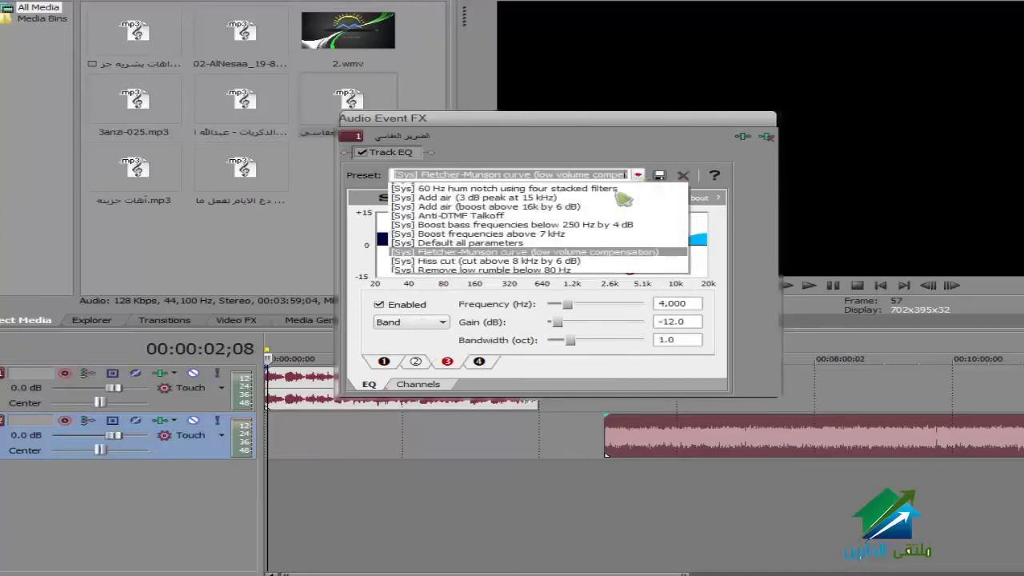
pyautogui.click(560, 270)
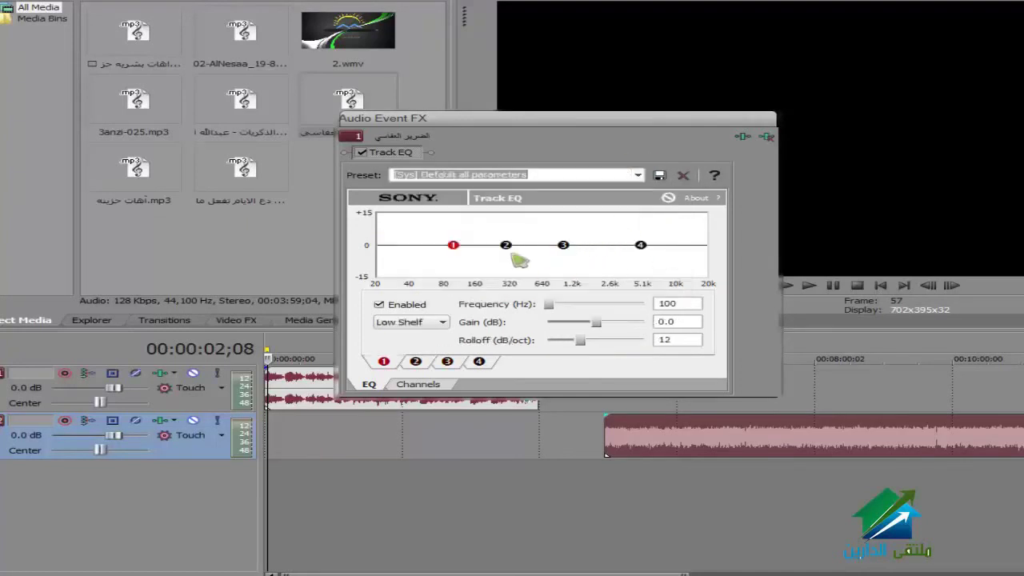
pyautogui.click(638, 176)
pyautogui.click(370, 276)
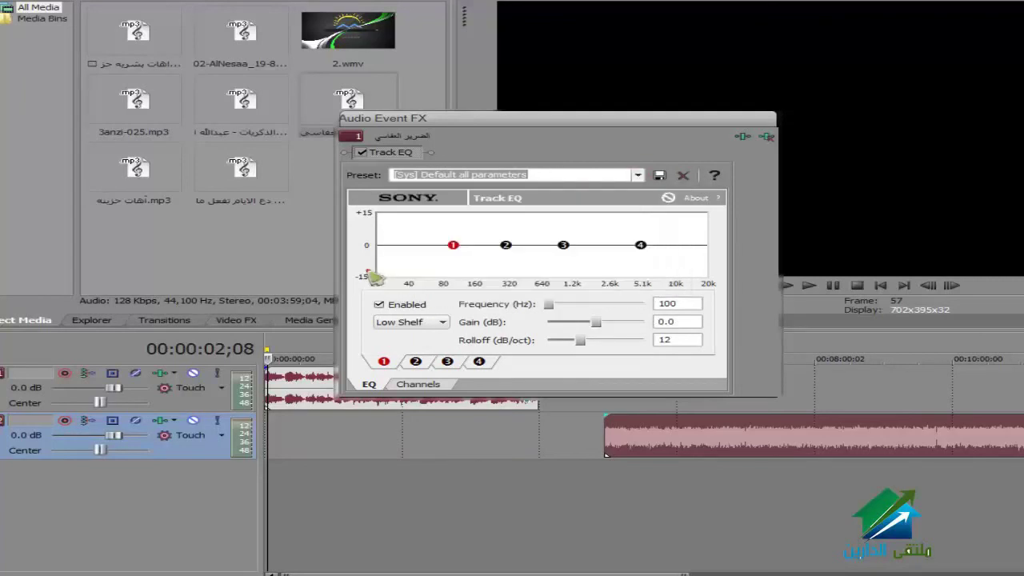
pyautogui.click(385, 363)
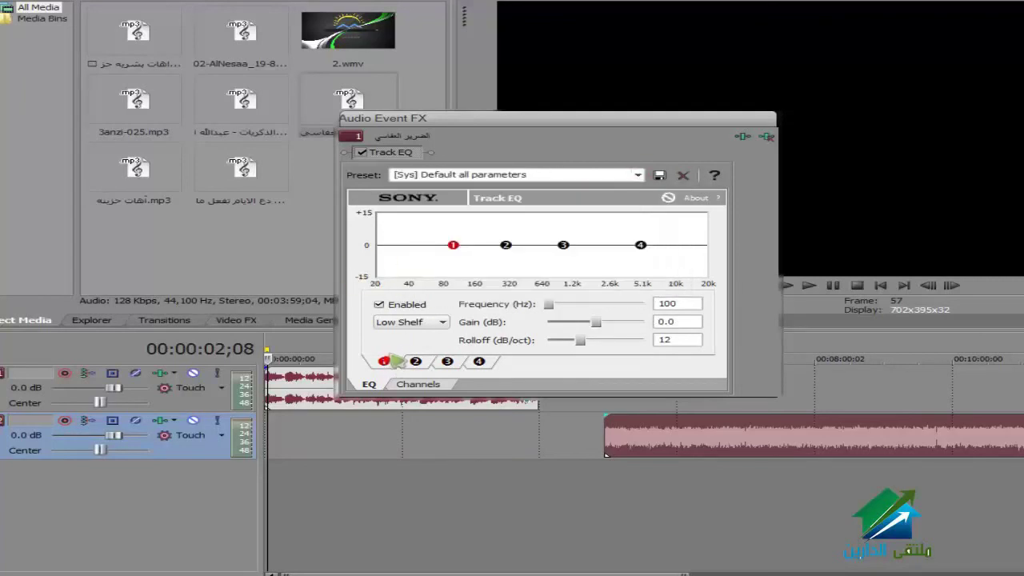
# Try the Boost frequencies above 7 kHz preset, checking bands 1 and 2, and the Add air (boost above 16k by 6 dB) preset.
pyautogui.click(637, 177)
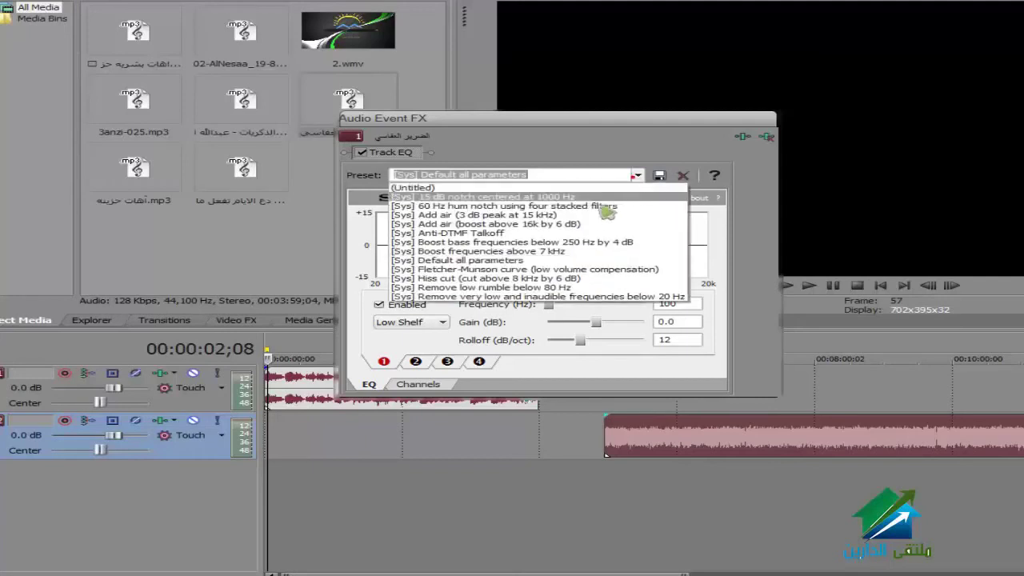
pyautogui.click(588, 252)
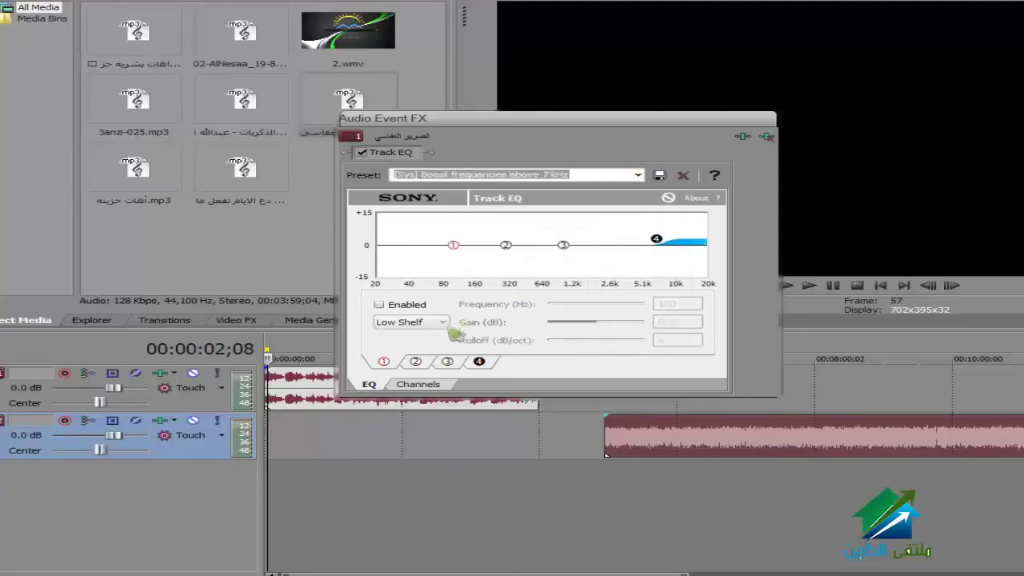
pyautogui.click(392, 364)
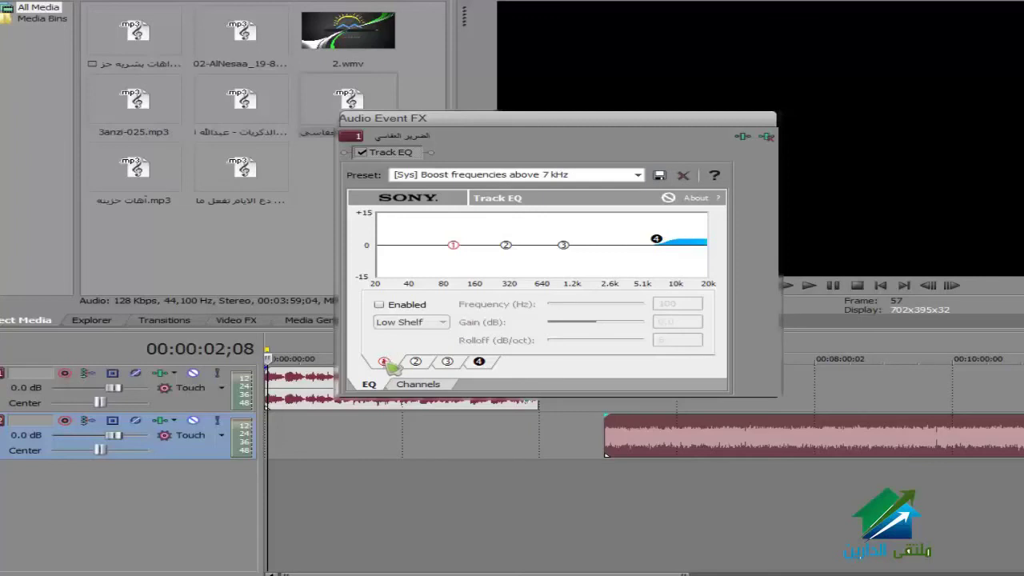
pyautogui.click(416, 362)
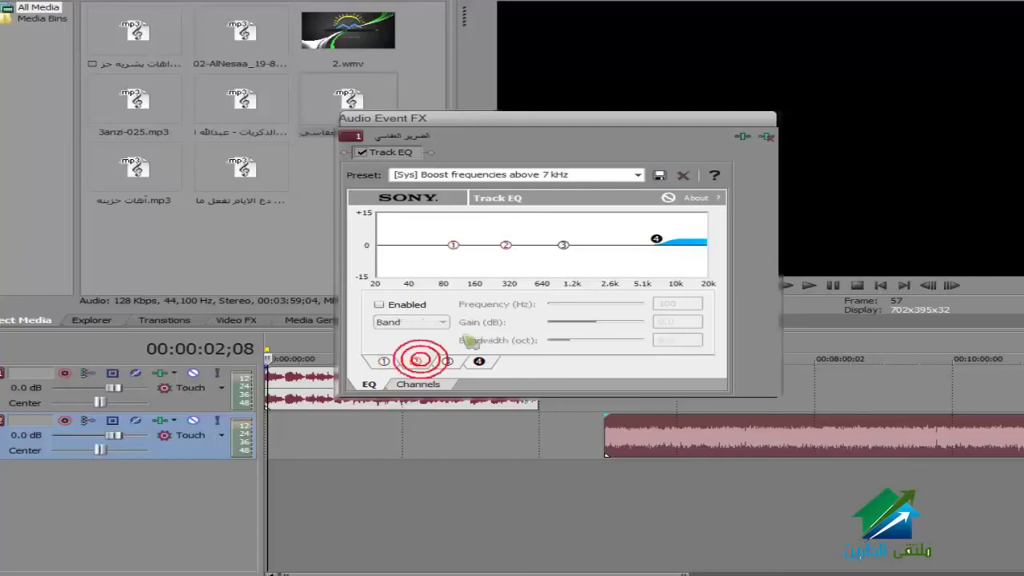
pyautogui.click(638, 175)
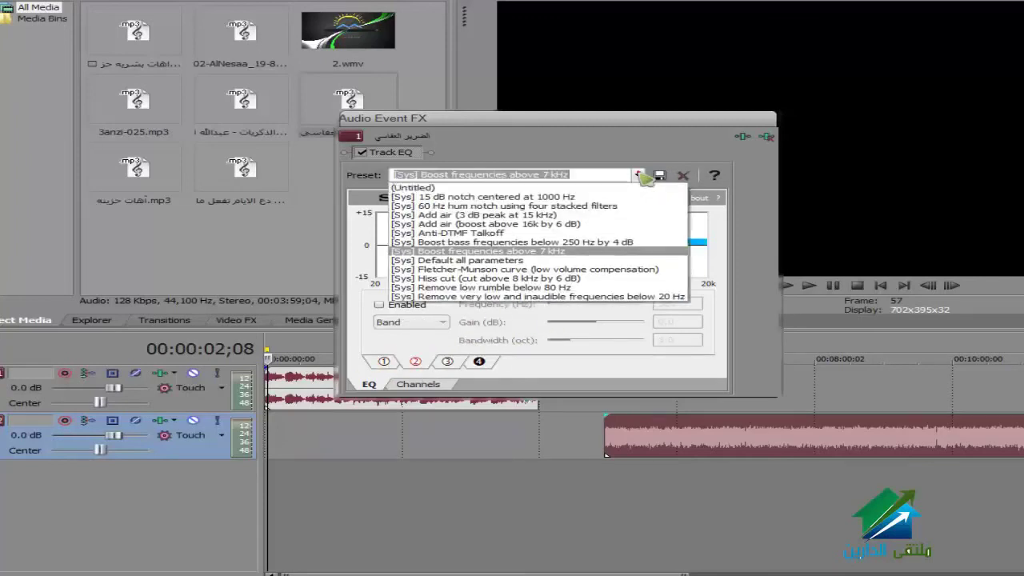
pyautogui.click(593, 225)
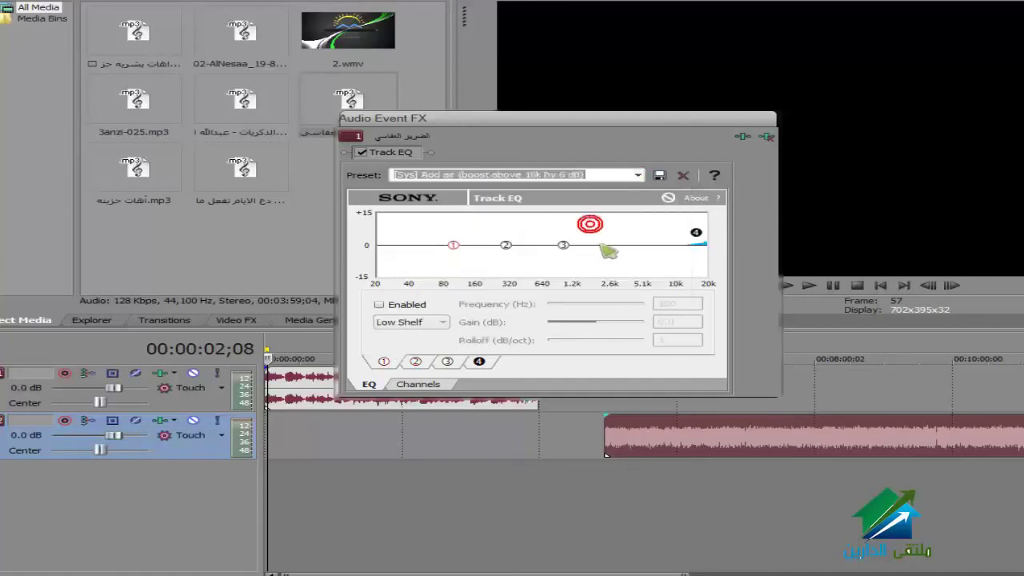
# Try the Hiss cut (cut above 8 kHz by 6 dB) preset and move band 4 to 7,864 Hz and -5.5 dB.
pyautogui.click(640, 175)
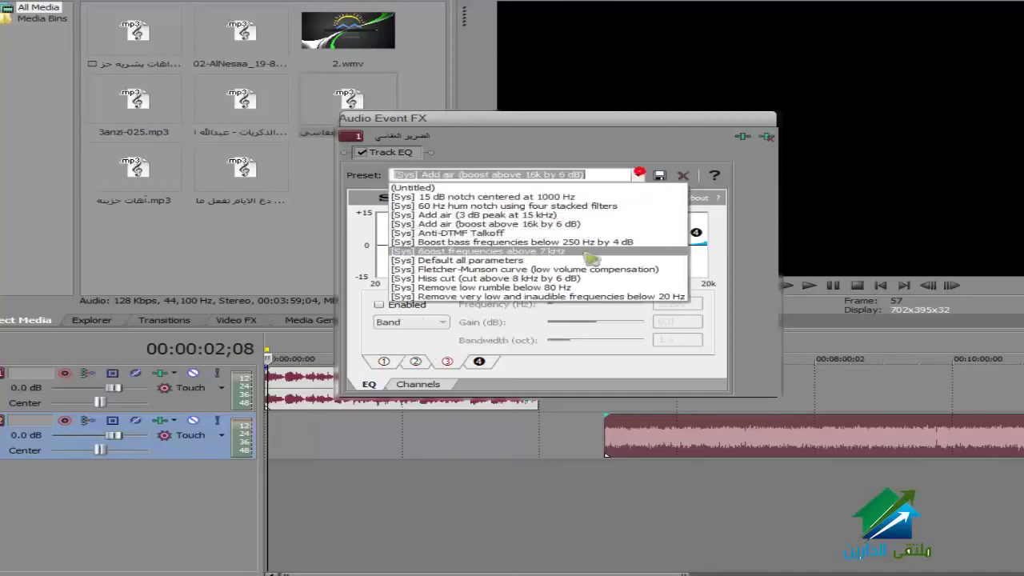
pyautogui.click(574, 276)
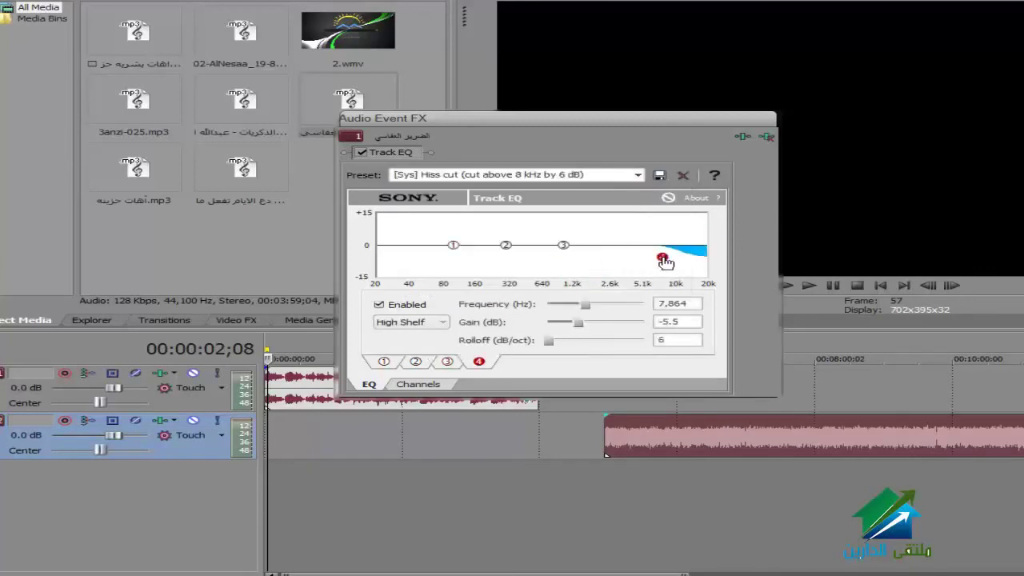
pyautogui.click(661, 258)
# Load the Add air (3 dB peak at 15 kHz) preset and preview the clip briefly from the start.
pyautogui.click(638, 175)
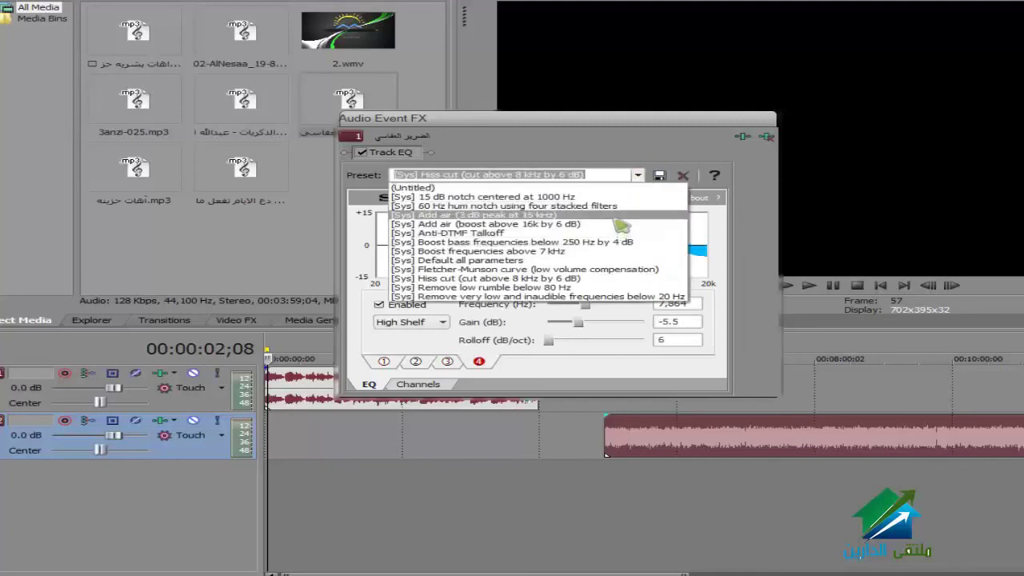
pyautogui.click(612, 215)
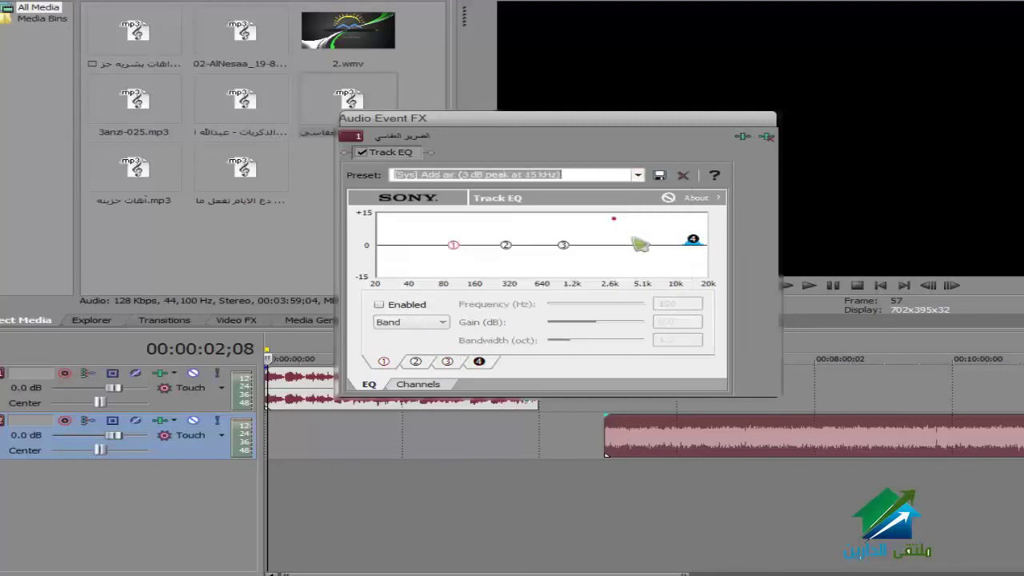
pyautogui.click(881, 285)
pyautogui.click(813, 286)
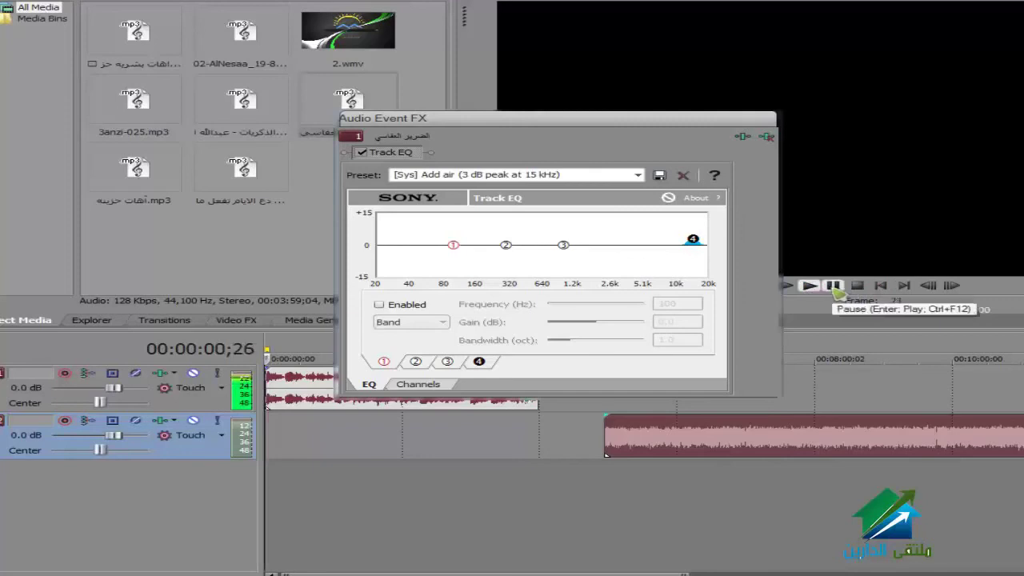
pyautogui.click(834, 286)
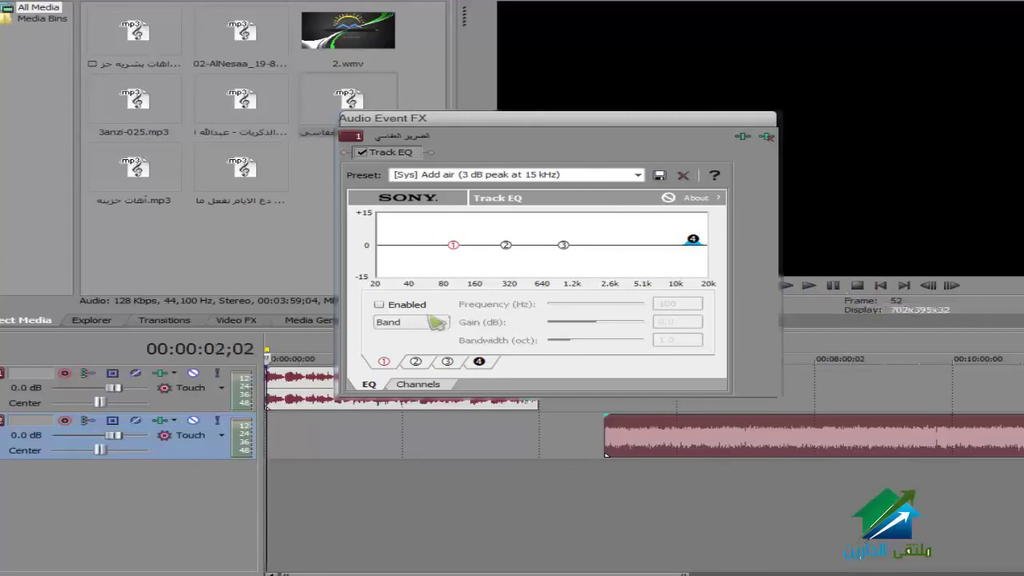
# Enable Track EQ band 1 as a Low Shelf filter with a gain of -3.5 dB at 20 Hz.
pyautogui.click(406, 307)
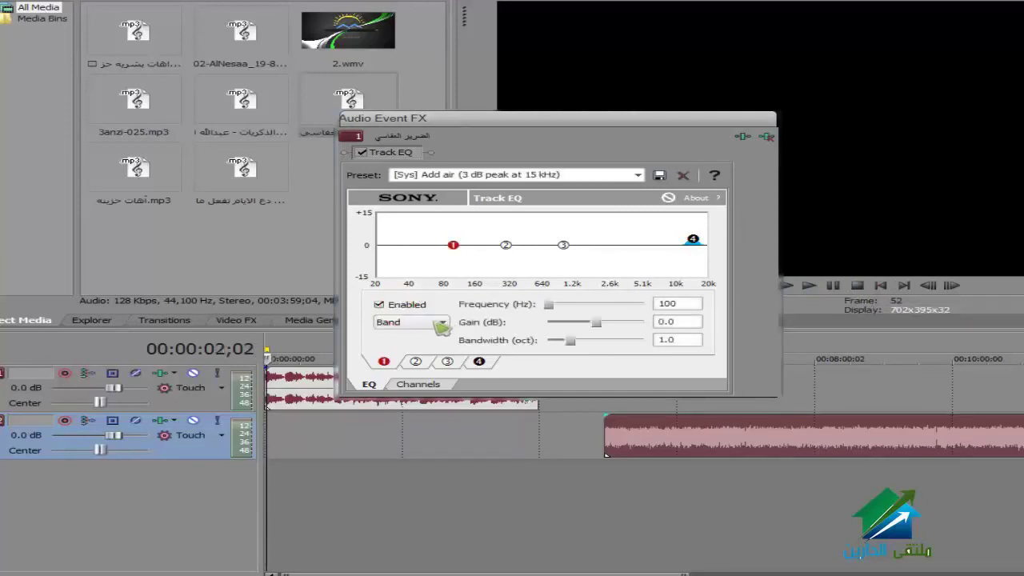
pyautogui.click(441, 324)
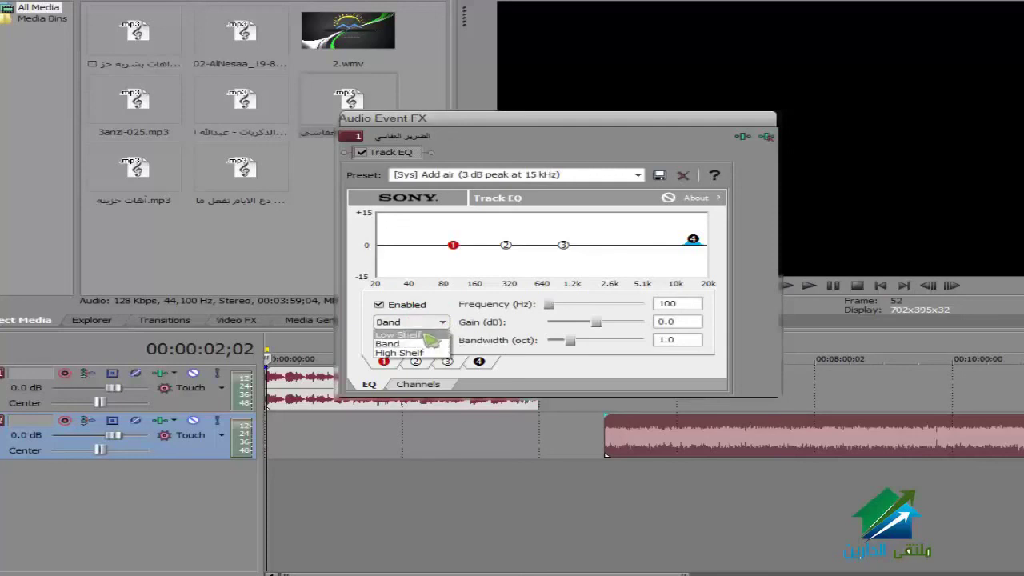
pyautogui.click(436, 336)
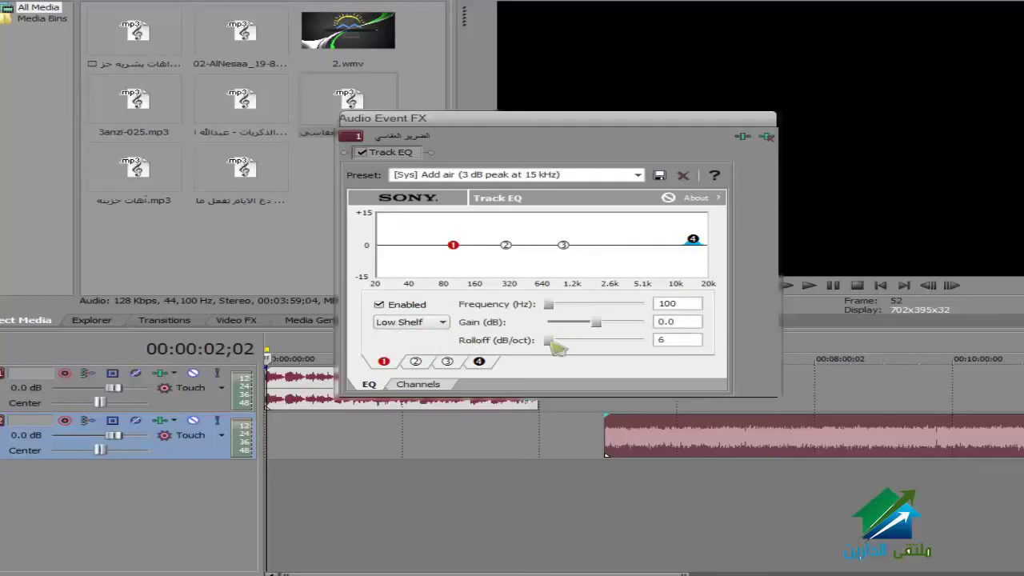
pyautogui.click(441, 324)
pyautogui.click(441, 323)
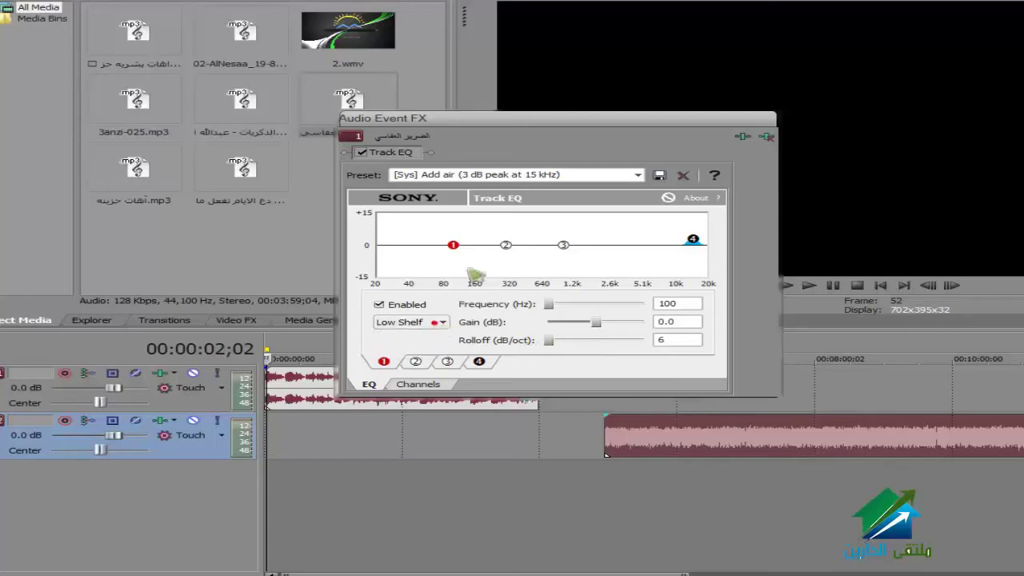
pyautogui.moveTo(597, 323); pyautogui.dragTo(546, 306)
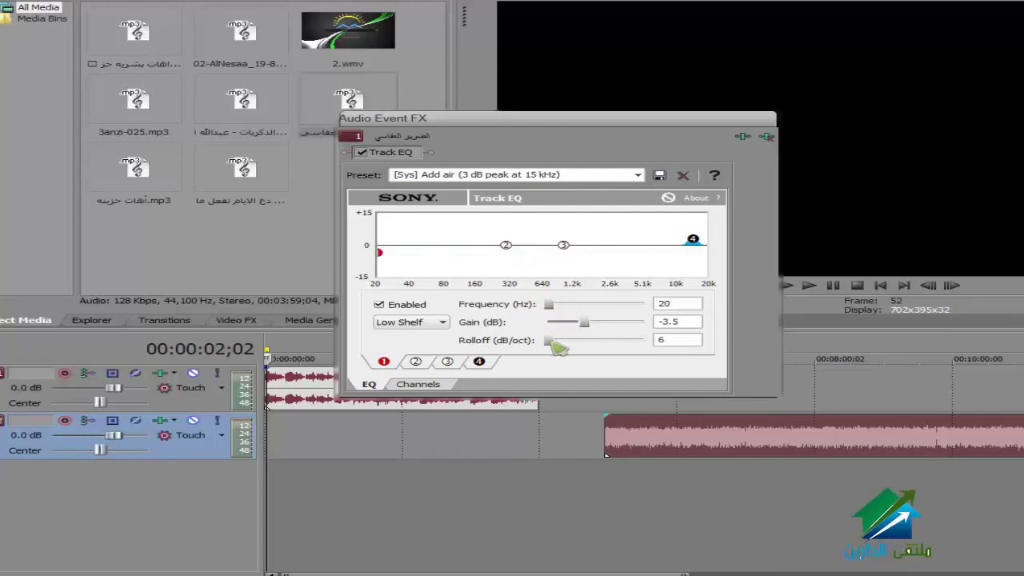
# Enable band 2 with a gain of about -6.3 dB at 316 Hz, and enable band 3 with a positive gain.
pyautogui.click(509, 247)
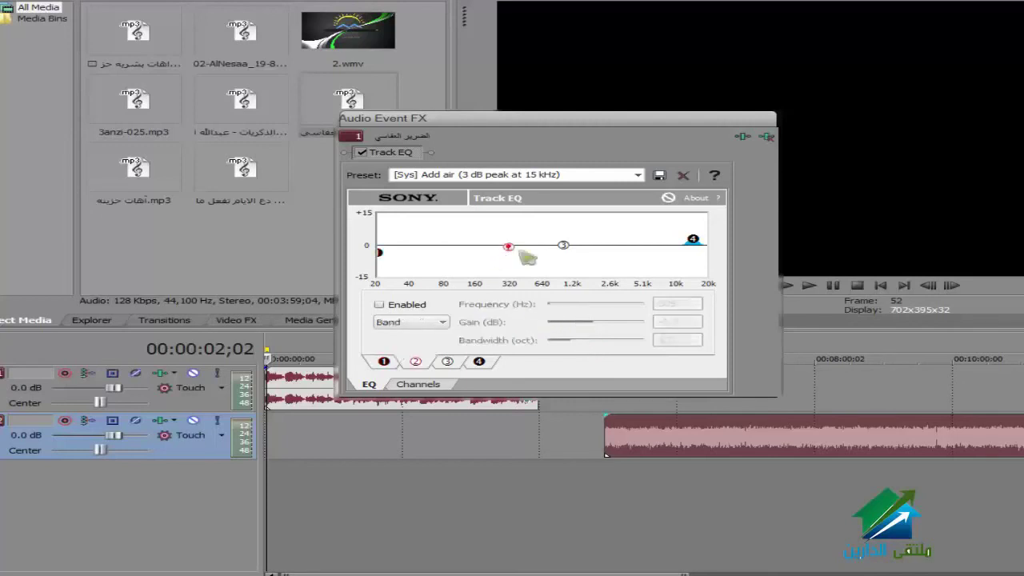
pyautogui.click(407, 305)
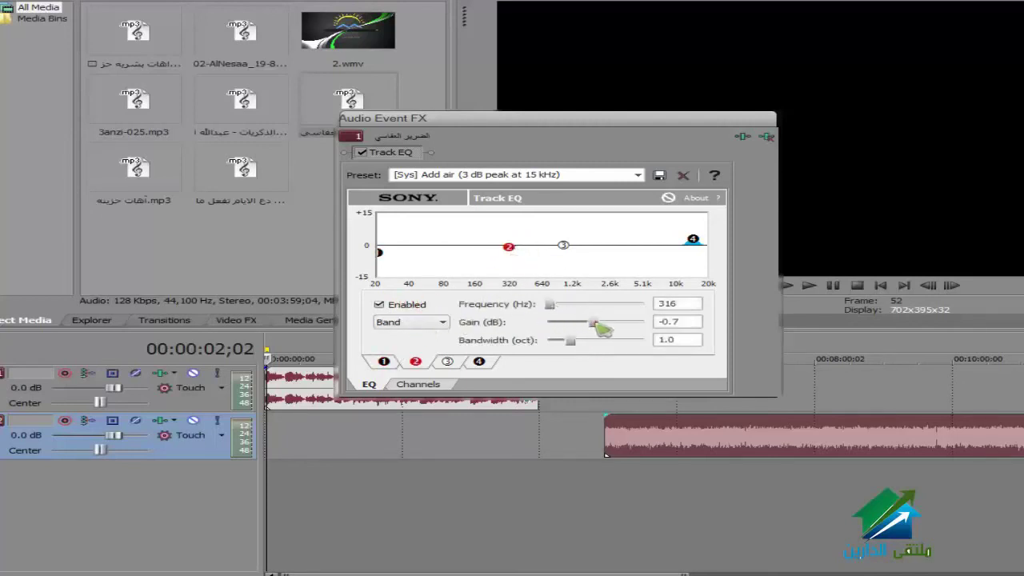
pyautogui.moveTo(593, 322); pyautogui.dragTo(574, 321)
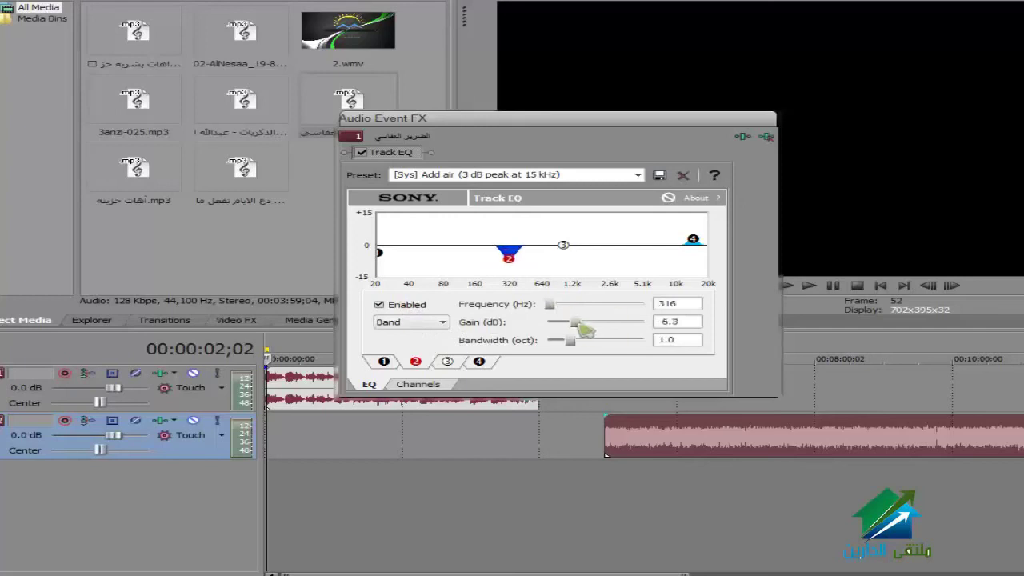
pyautogui.click(447, 362)
pyautogui.click(418, 305)
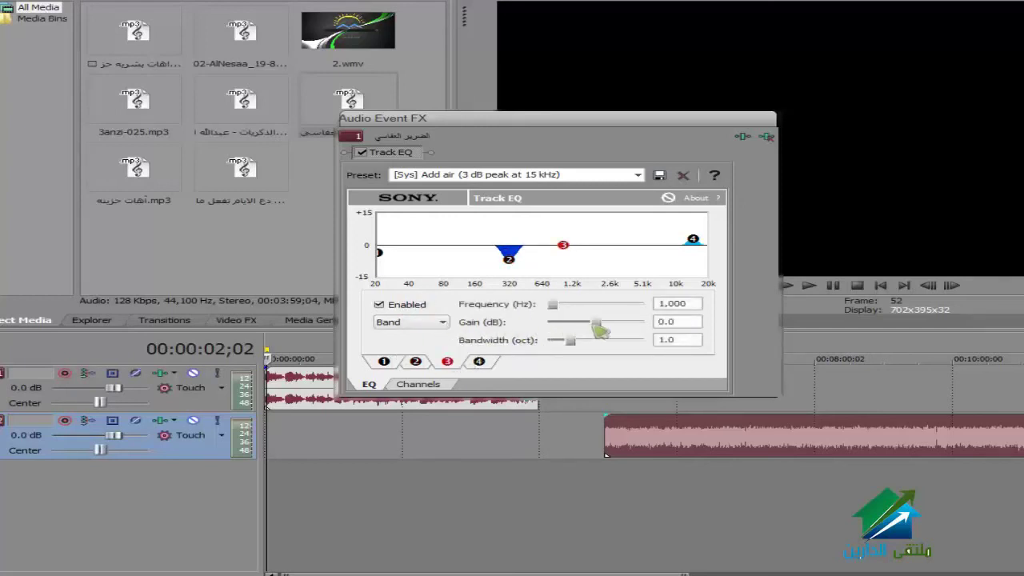
pyautogui.moveTo(597, 323); pyautogui.dragTo(612, 322)
# Move band 4 to a much lower frequency and shift bands 3 and 2 slightly higher in frequency.
pyautogui.click(484, 362)
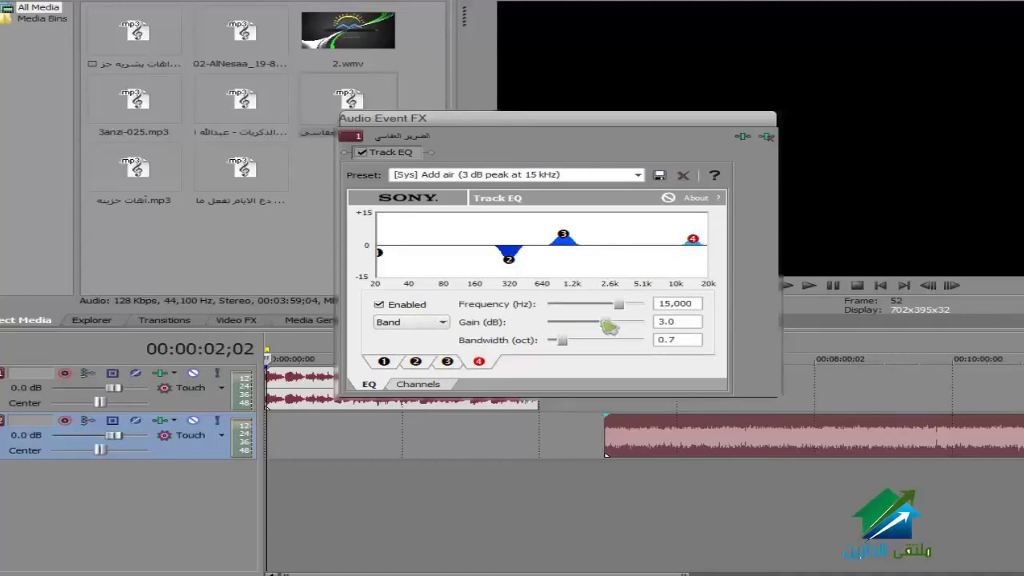
pyautogui.moveTo(618, 307); pyautogui.dragTo(552, 306)
pyautogui.click(447, 361)
pyautogui.click(416, 360)
# Set band 1's frequency to 50 Hz and its rolloff to 12 dB/oct.
pyautogui.click(384, 360)
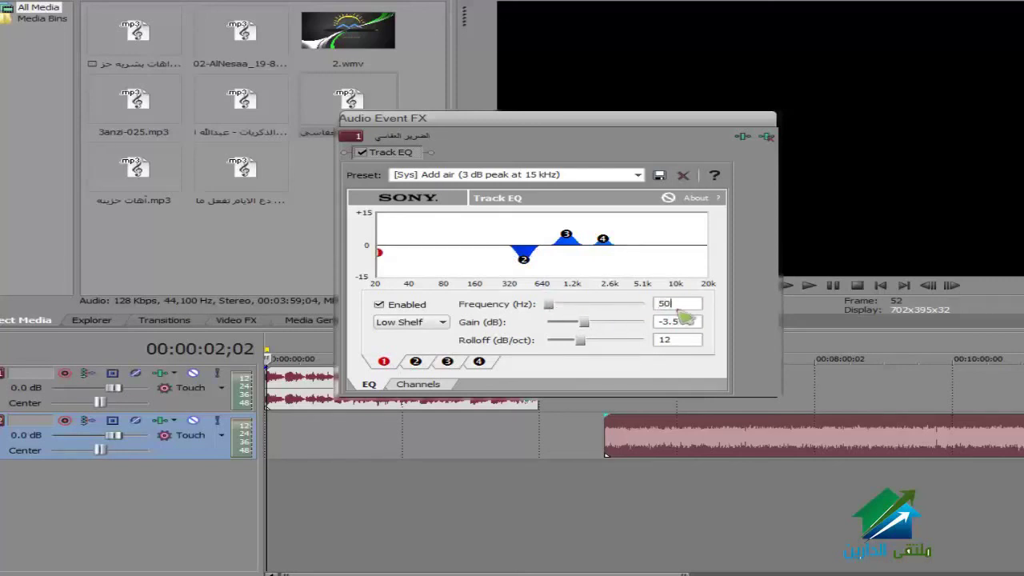
pyautogui.press('Return')
pyautogui.click(631, 339)
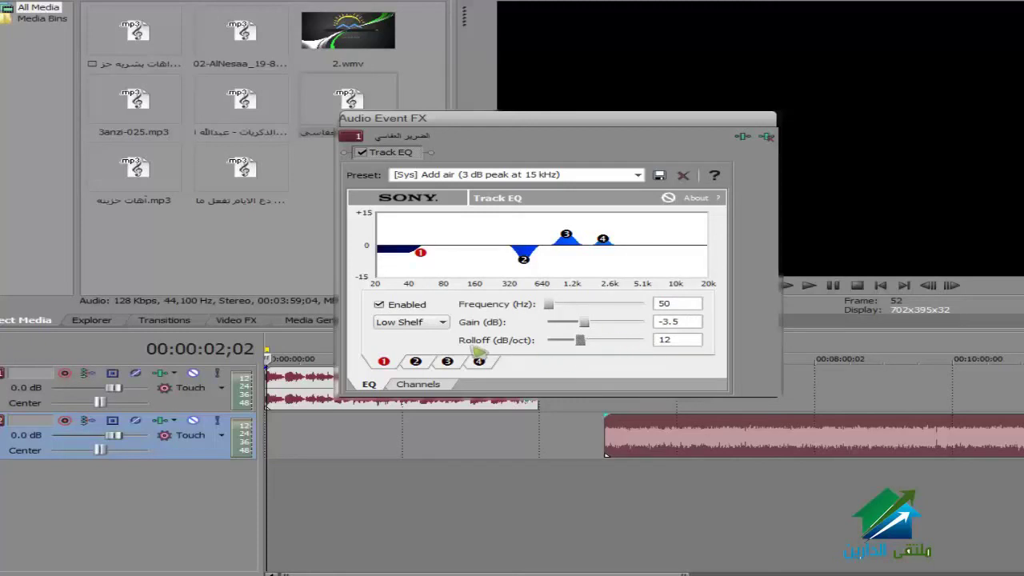
# Preview the clip from the start with the adjusted Track EQ bands and return the cursor to the beginning.
pyautogui.click(880, 285)
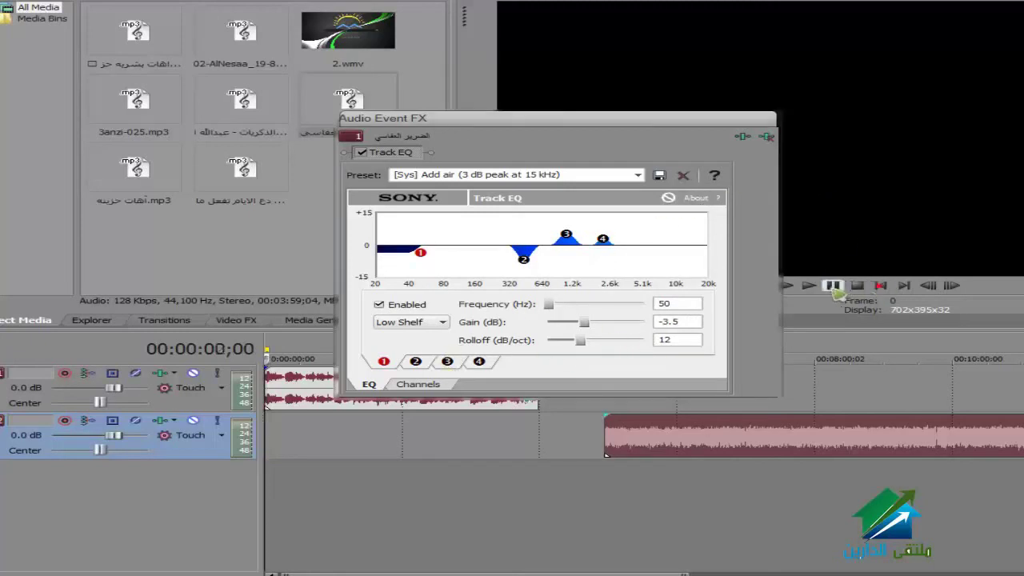
pyautogui.click(833, 286)
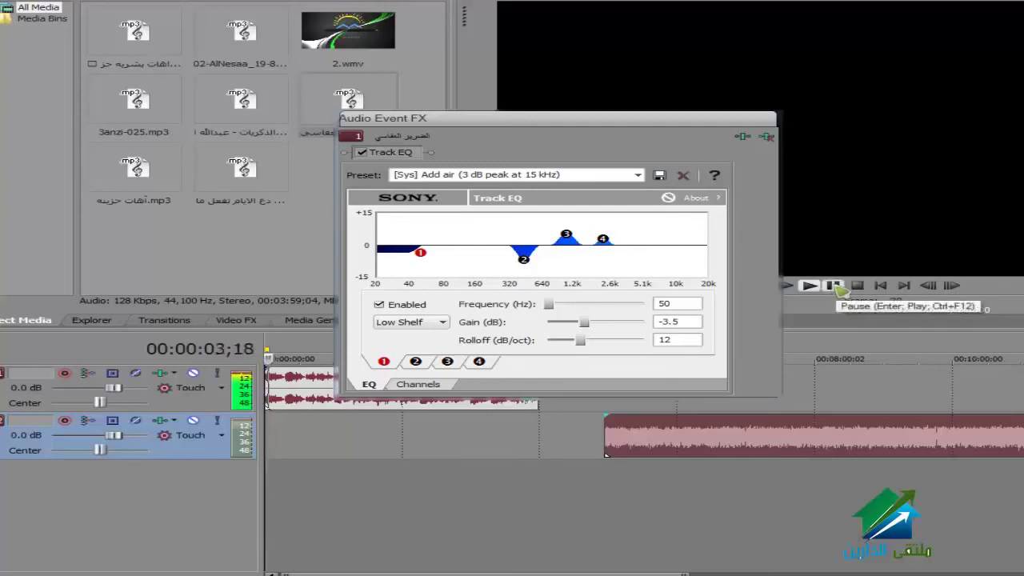
pyautogui.click(880, 285)
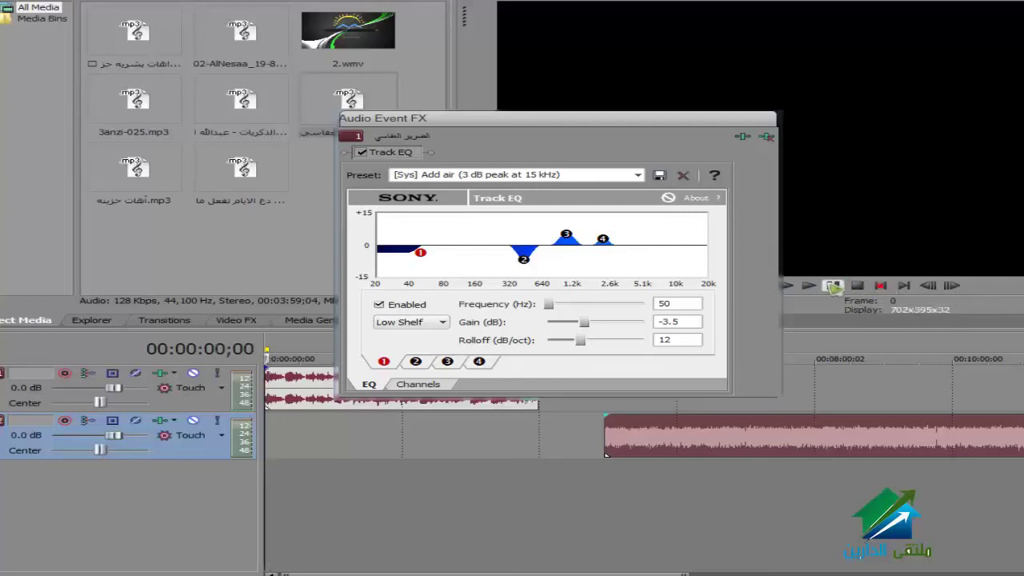
# Remove Track EQ from the audio event and close the Audio Event FX window.
pyautogui.click(767, 137)
pyautogui.click(772, 124)
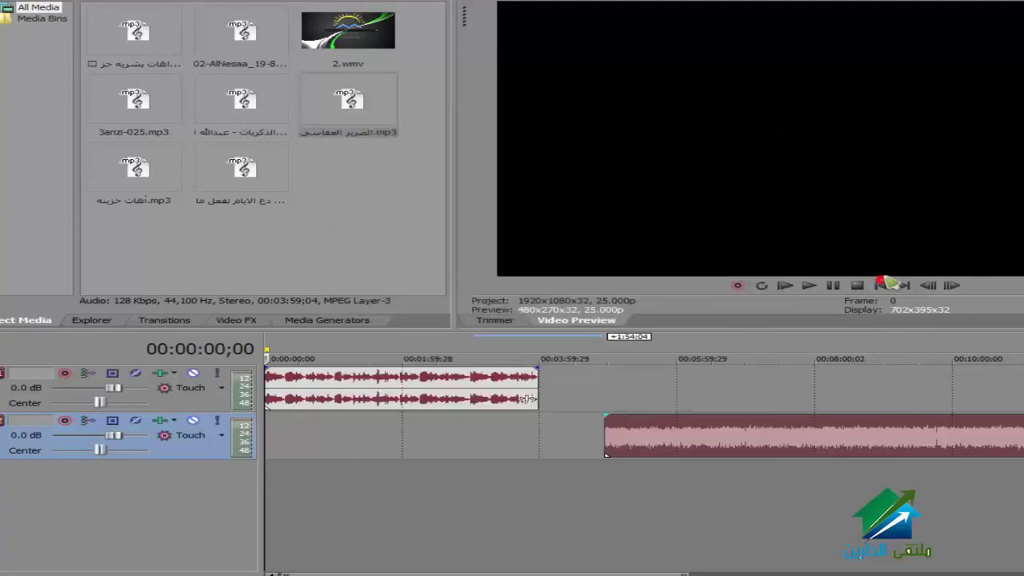
# Delete both audio tracks from the timeline and extend the loop region to about 30 seconds.
pyautogui.rightClick(199, 449)
pyautogui.click(286, 164)
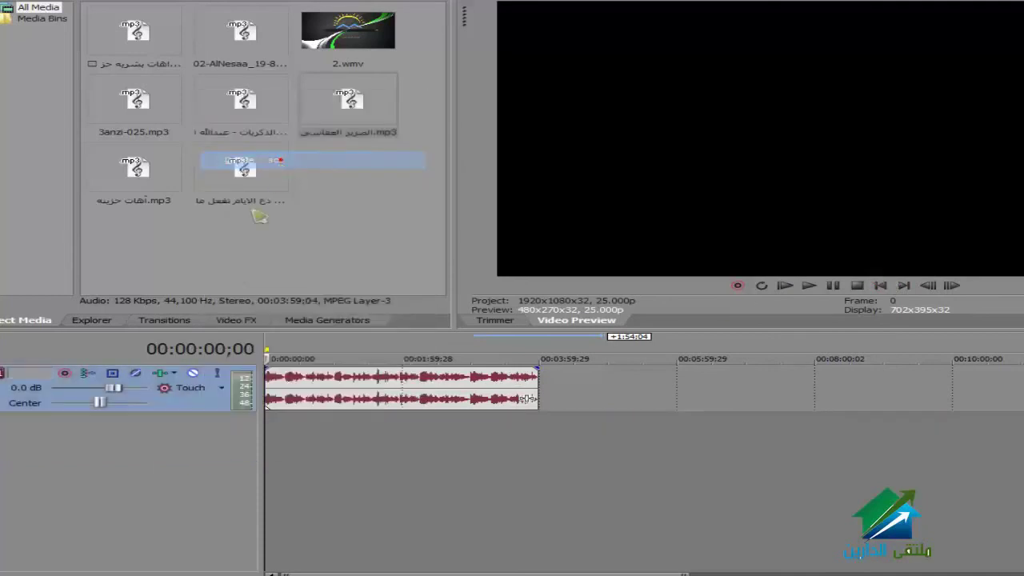
pyautogui.rightClick(208, 407)
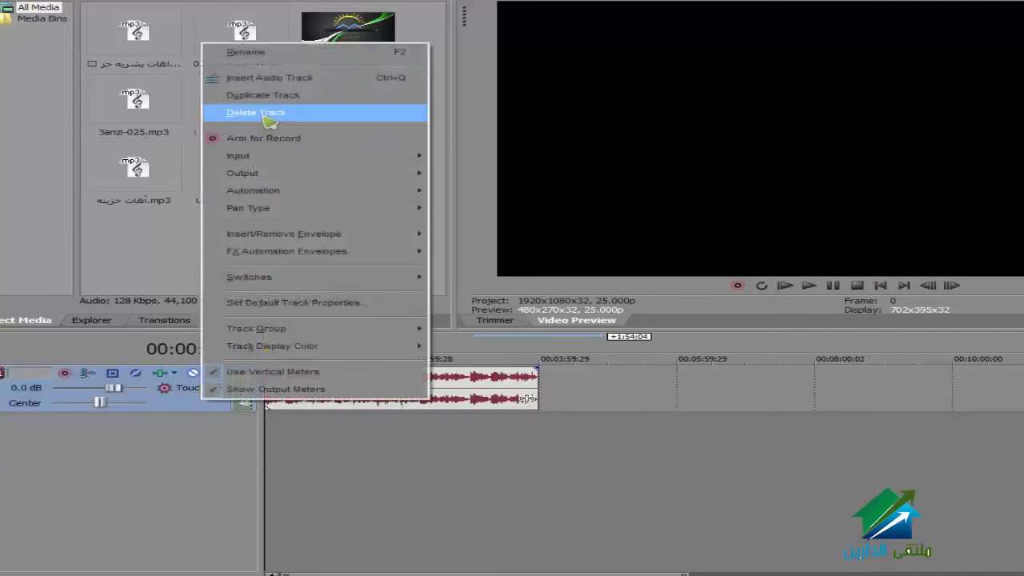
pyautogui.click(262, 115)
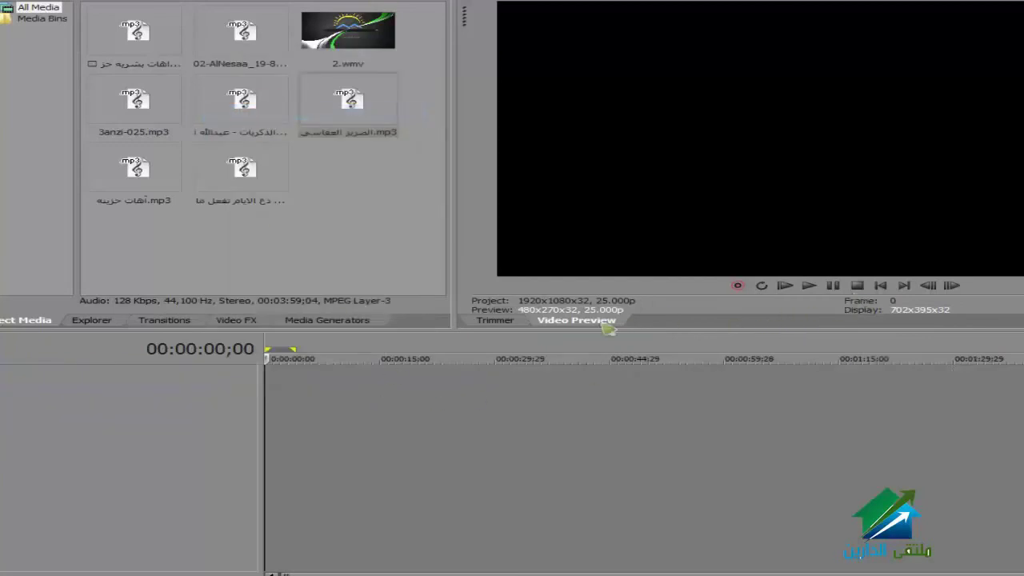
pyautogui.moveTo(296, 349); pyautogui.dragTo(499, 349)
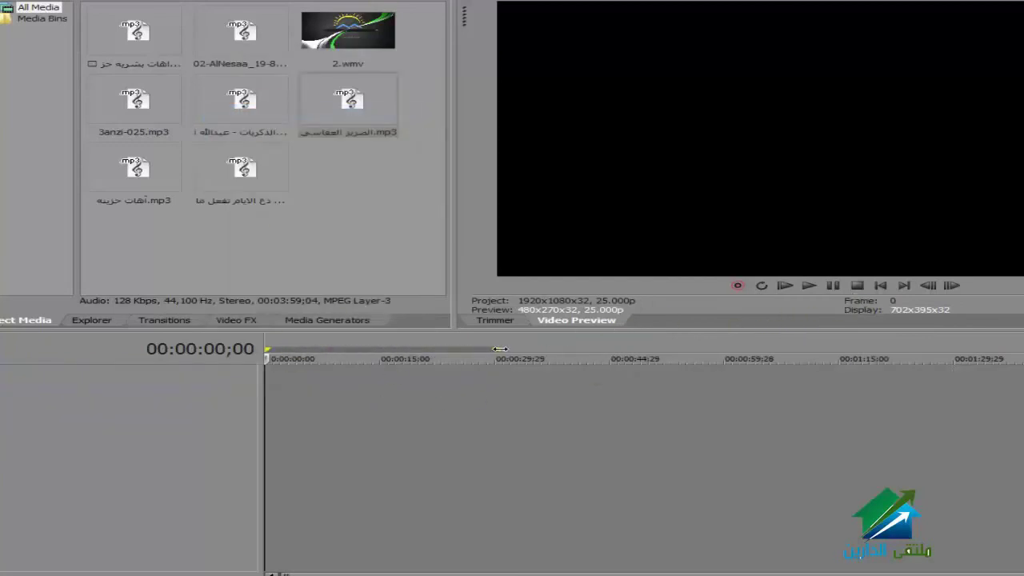
pyautogui.click(898, 288)
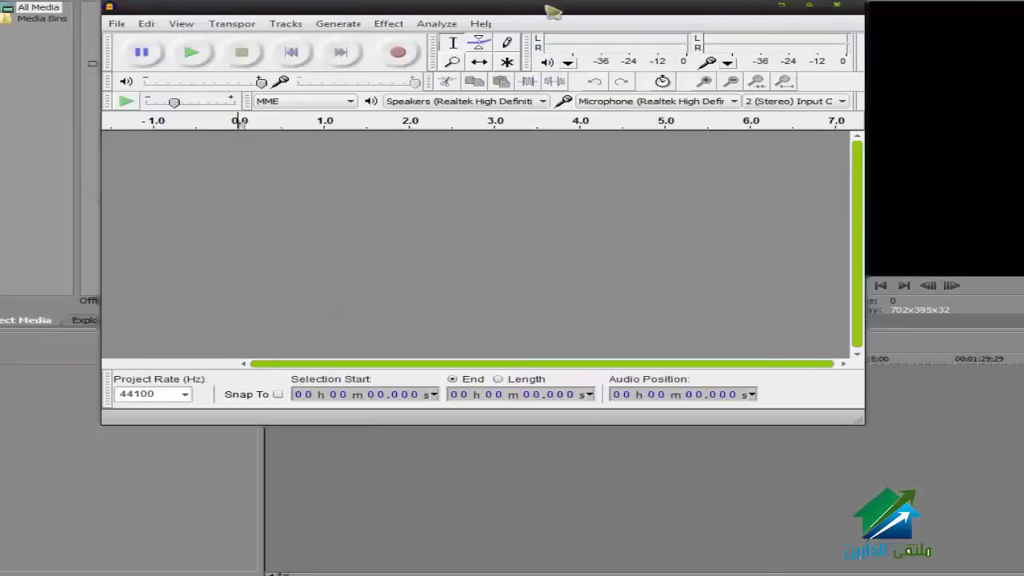
# Switch to Audacity, reposition its window over the video editor and enlarge it.
pyautogui.moveTo(262, 13); pyautogui.dragTo(366, 157)
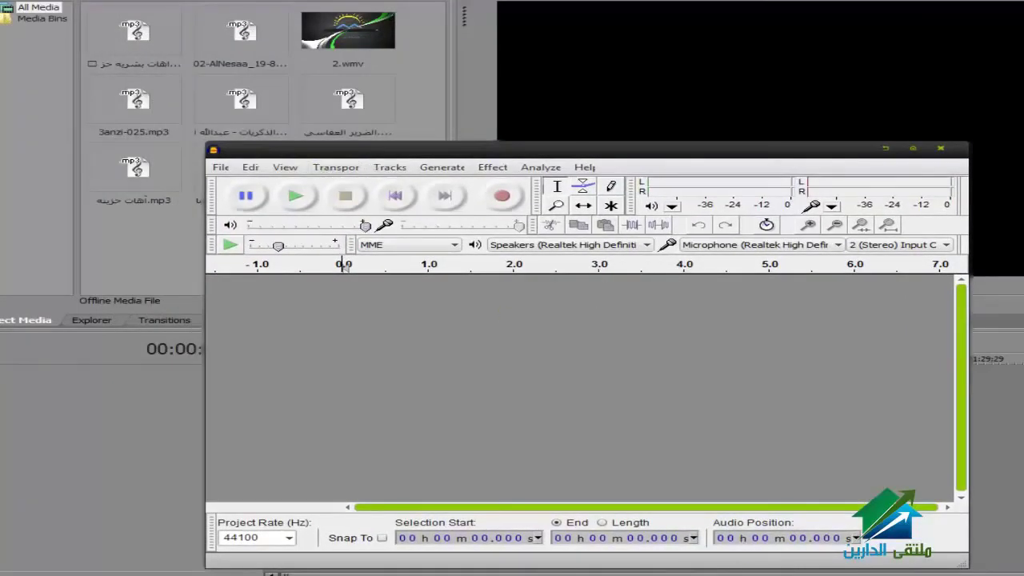
pyautogui.moveTo(719, 572)
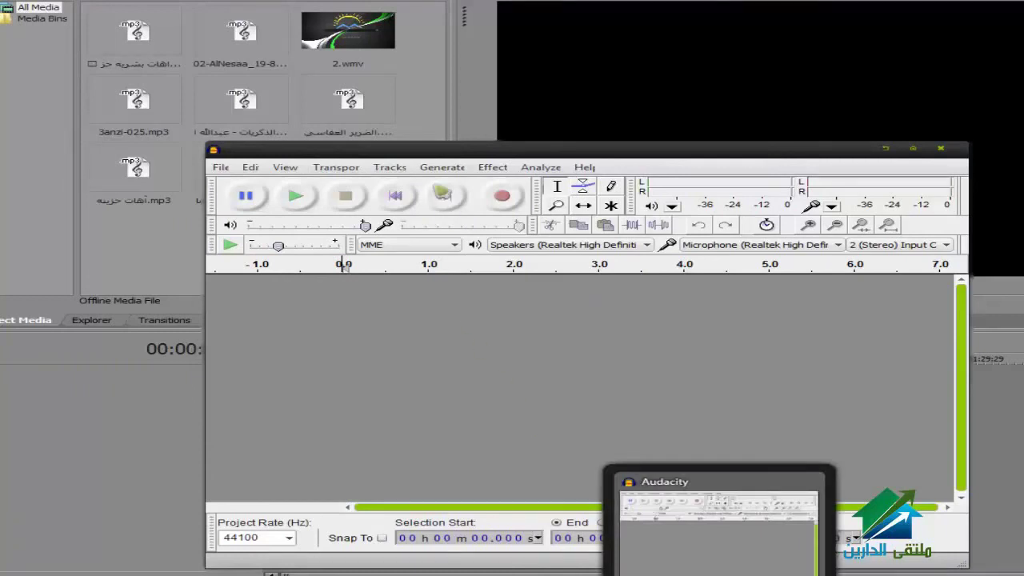
pyautogui.moveTo(450, 154); pyautogui.dragTo(434, 153)
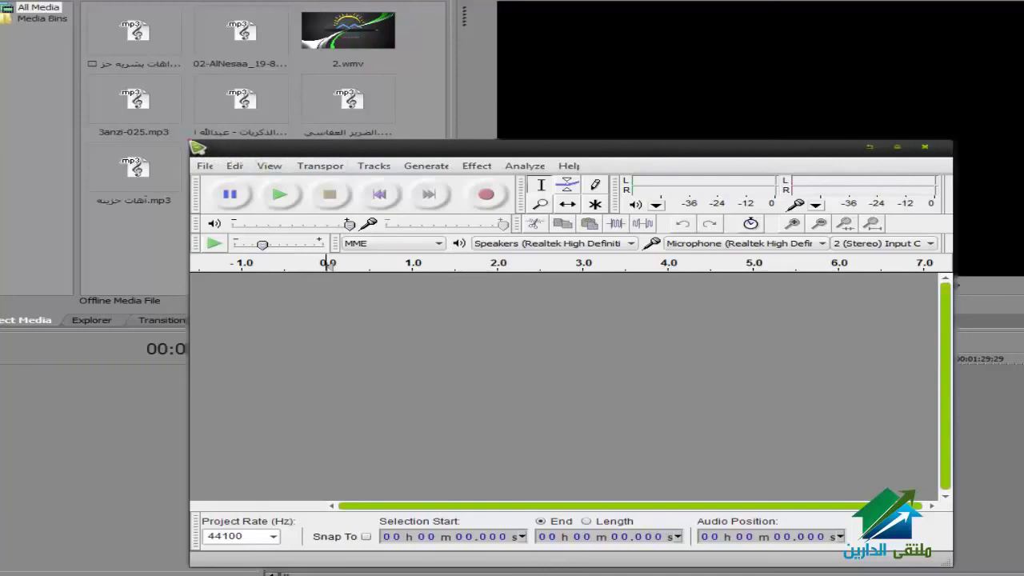
pyautogui.moveTo(196, 148); pyautogui.dragTo(116, 72)
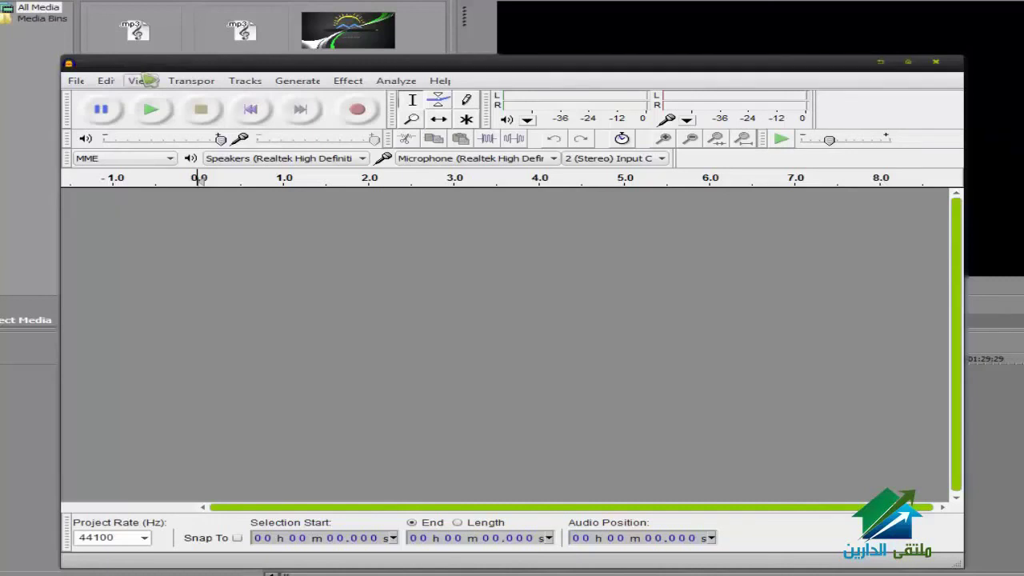
# Import the audio file "دع الايام تفعل ما" into the empty Audacity project.
pyautogui.click(80, 81)
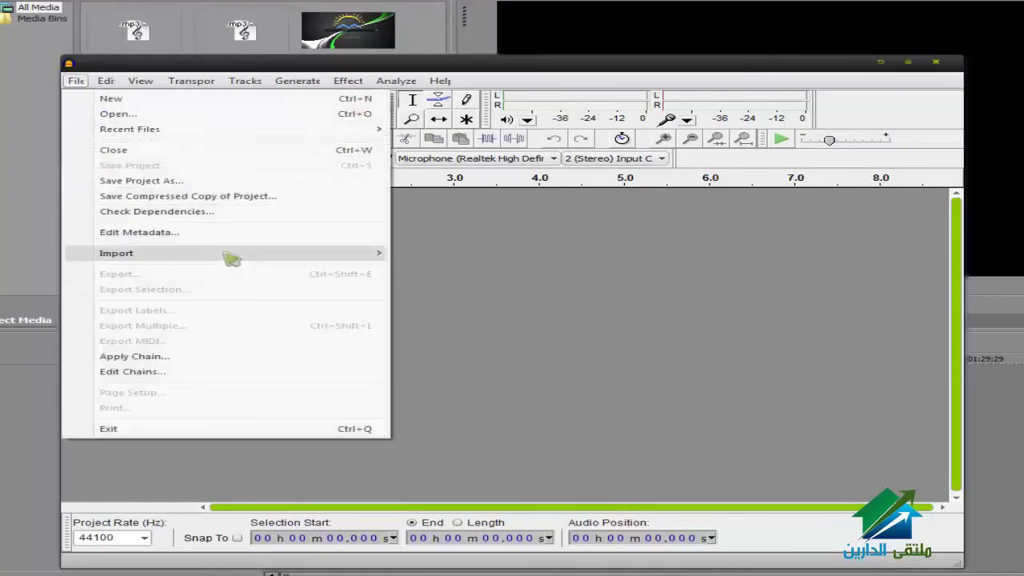
pyautogui.moveTo(294, 257)
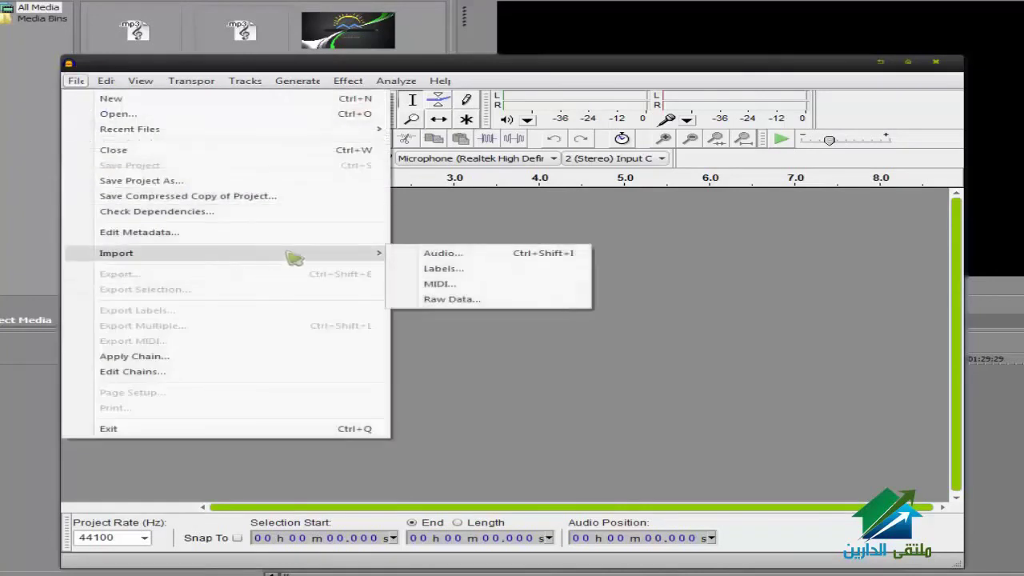
pyautogui.click(462, 256)
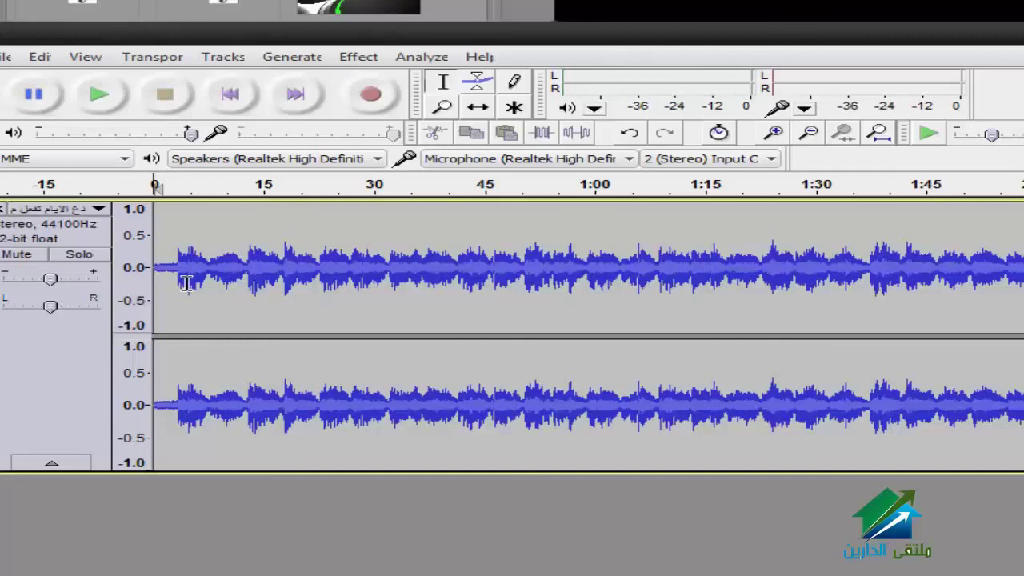
# Magnify the quiet opening of the waveform and listen to its background noise, pausing at about 2.4 seconds.
pyautogui.click(444, 109)
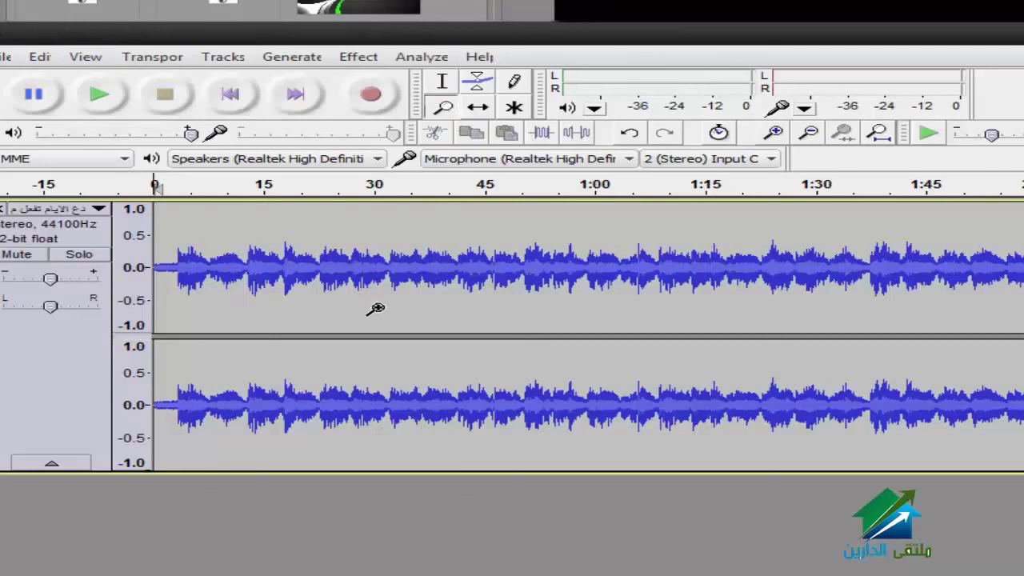
pyautogui.click(170, 258)
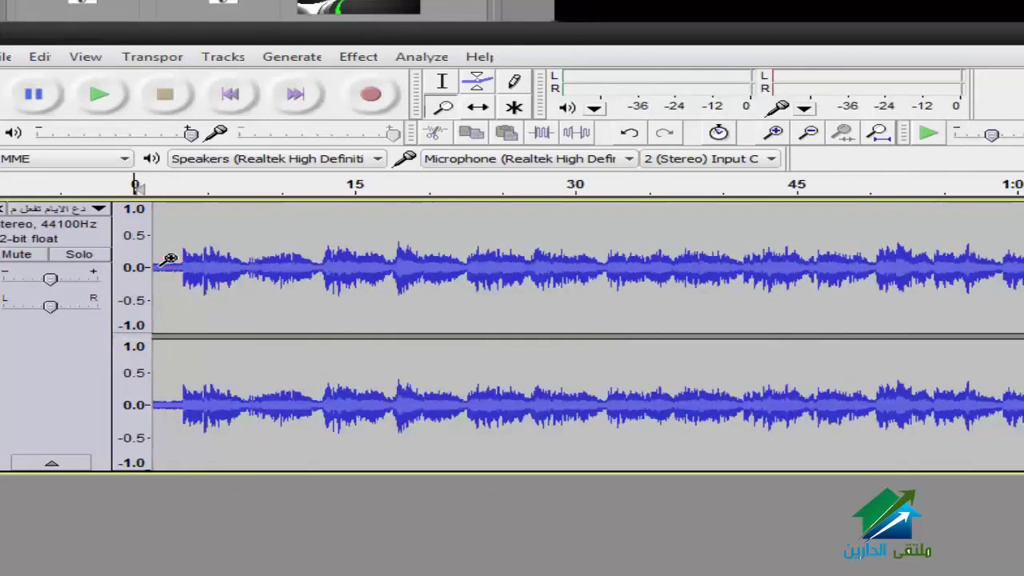
pyautogui.click(169, 259)
pyautogui.click(171, 259)
pyautogui.click(172, 259)
pyautogui.click(174, 260)
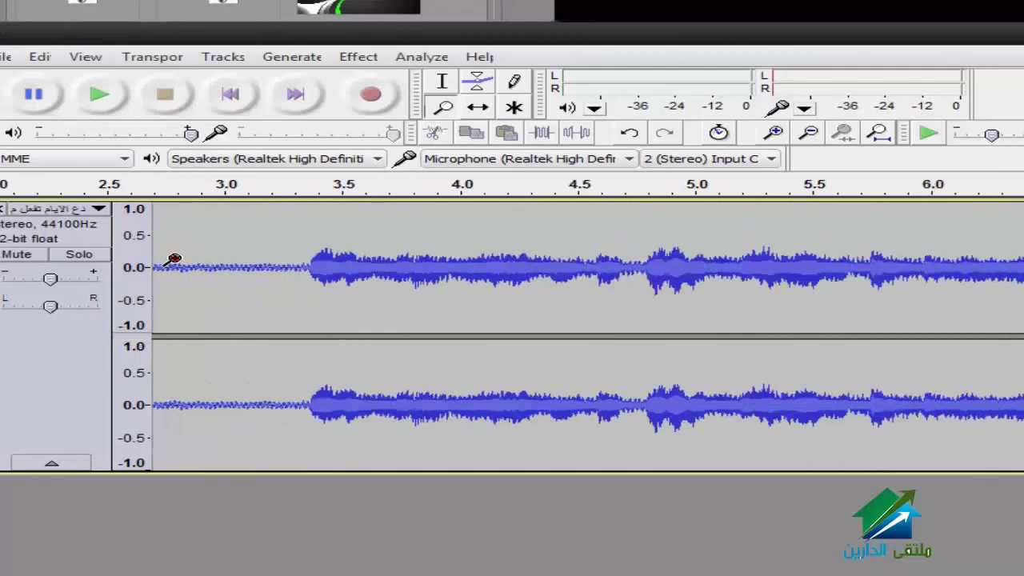
pyautogui.click(174, 260)
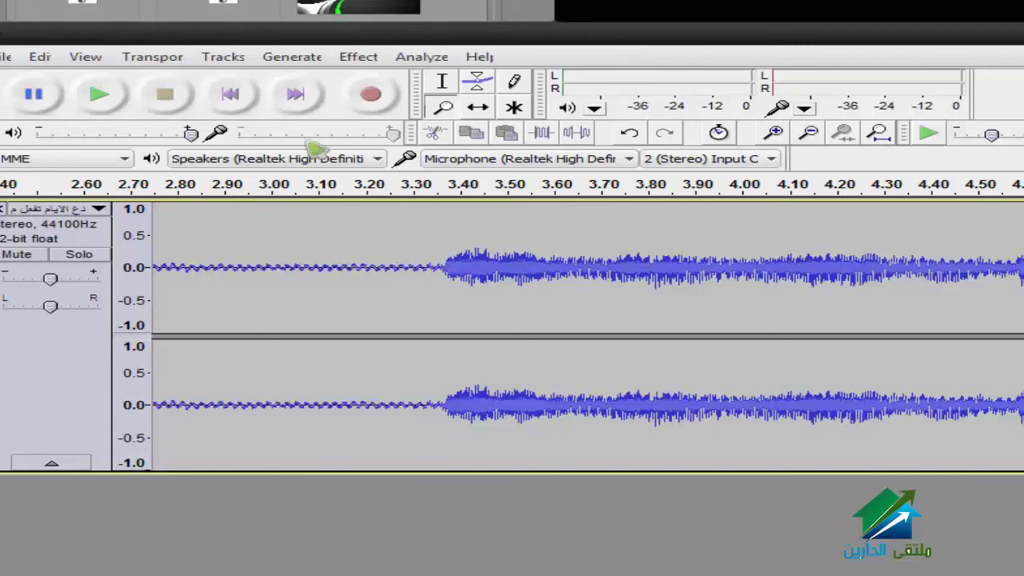
pyautogui.click(100, 96)
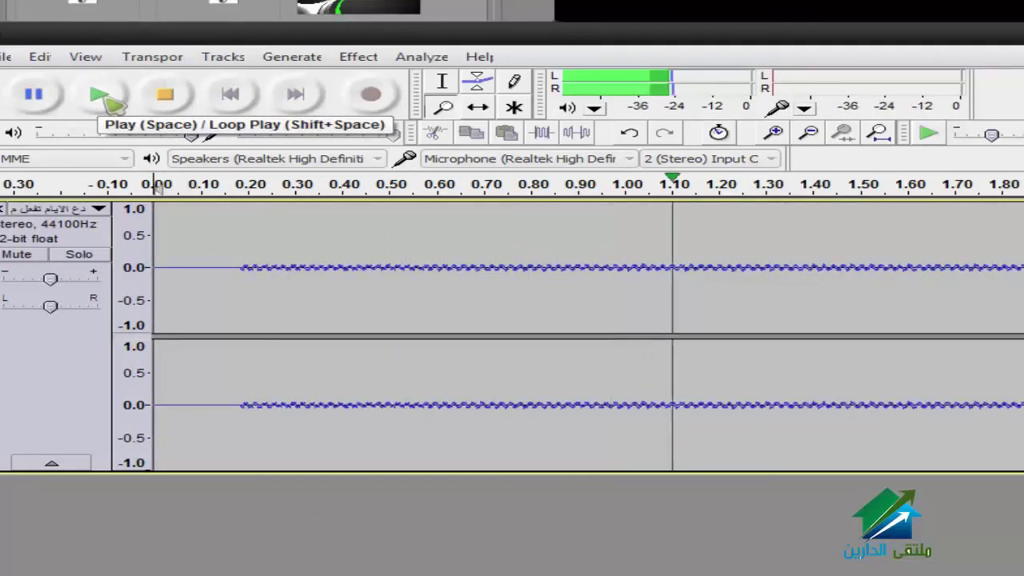
pyautogui.click(35, 94)
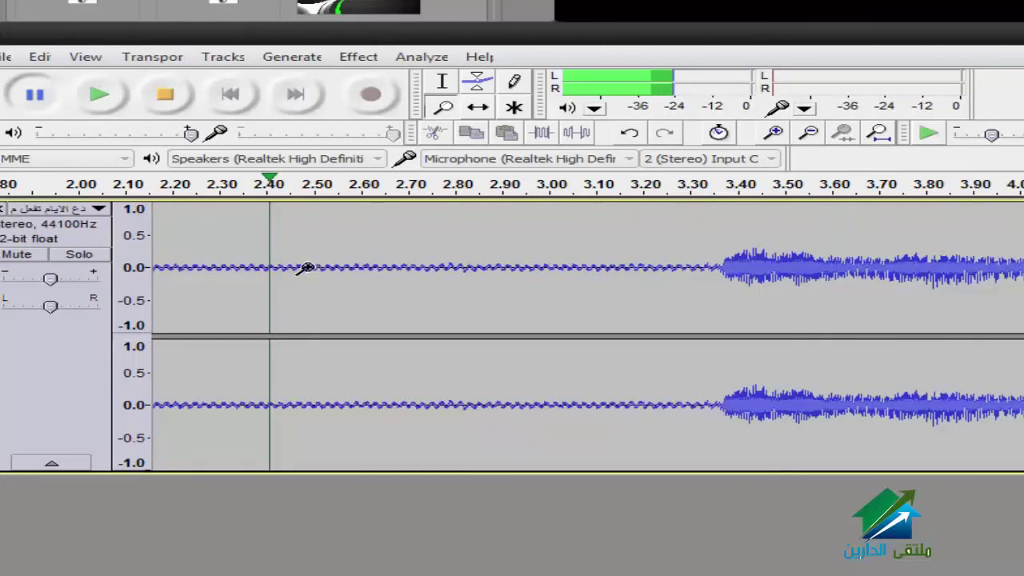
# Select the opening noise, about 0.3 to 3.3 seconds, and try to run Noise Removal while playback is paused.
pyautogui.hotkey('ctrl', 'z')
pyautogui.hotkey('ctrl', 'z')
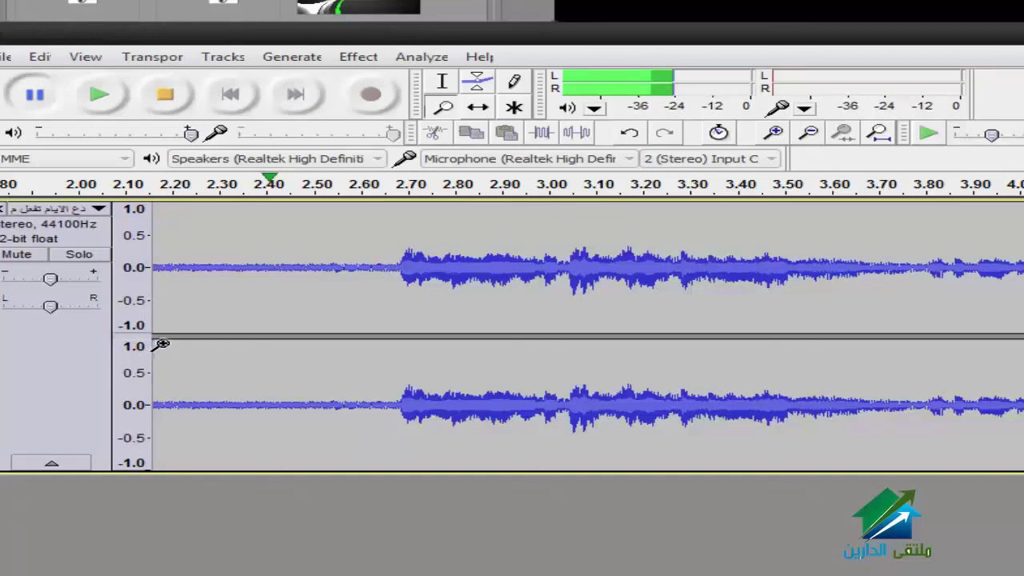
pyautogui.click(442, 83)
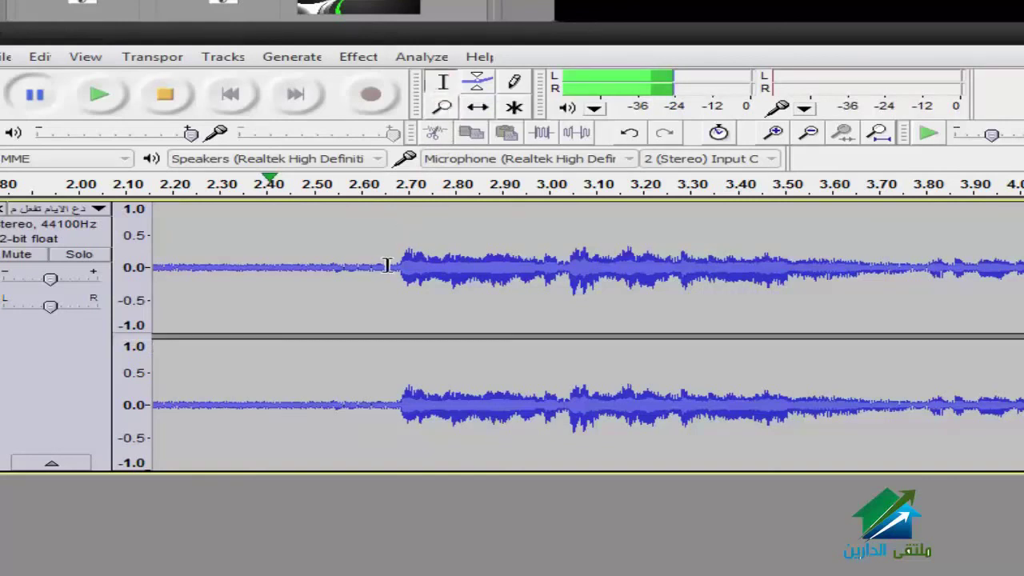
pyautogui.moveTo(396, 264); pyautogui.dragTo(172, 275)
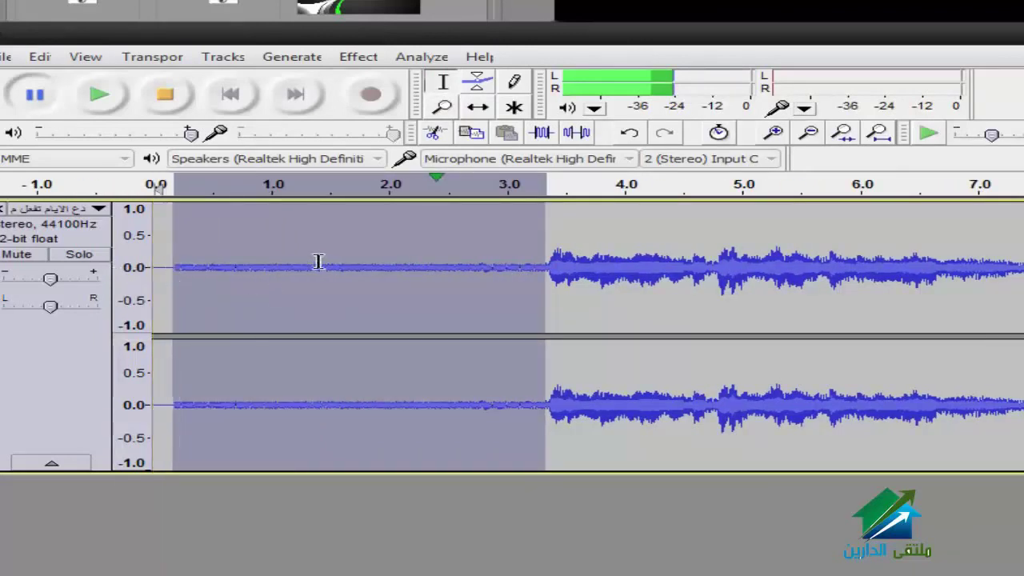
pyautogui.click(361, 59)
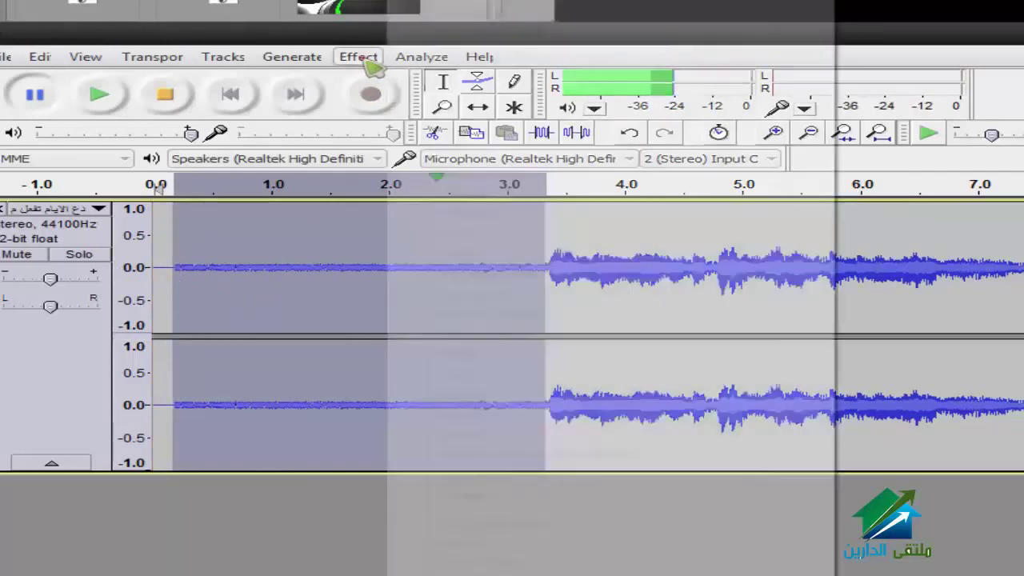
pyautogui.click(361, 57)
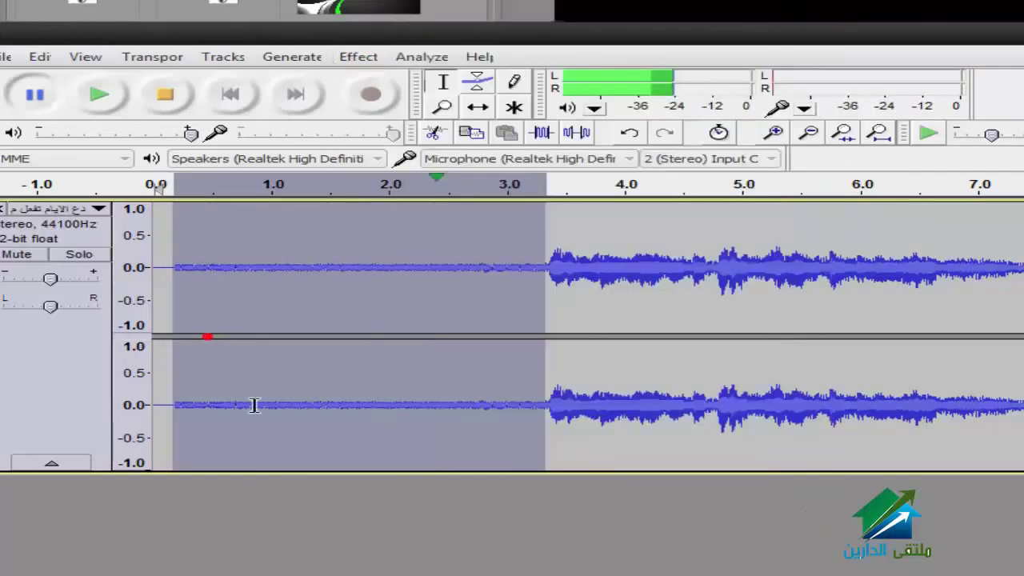
pyautogui.click(251, 554)
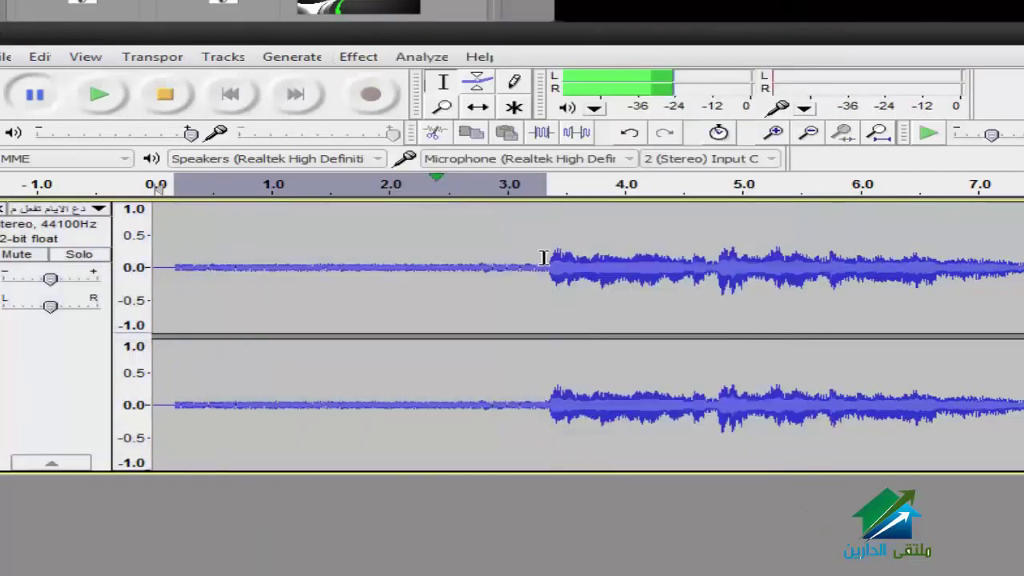
pyautogui.moveTo(543, 257)
pyautogui.mouseDown()
pyautogui.moveTo(171, 268)
pyautogui.moveTo(187, 268)
pyautogui.mouseUp()
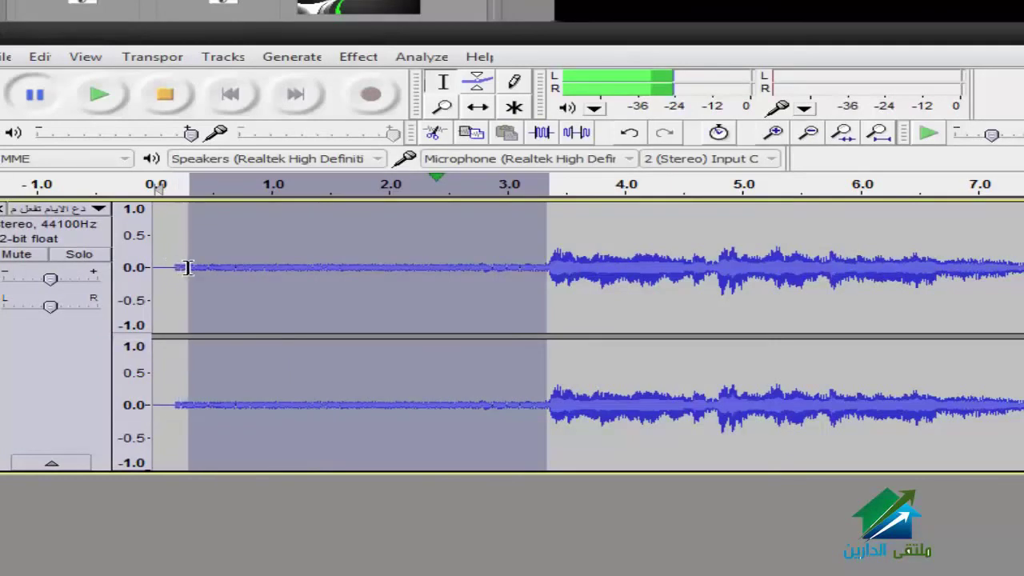
pyautogui.click(358, 56)
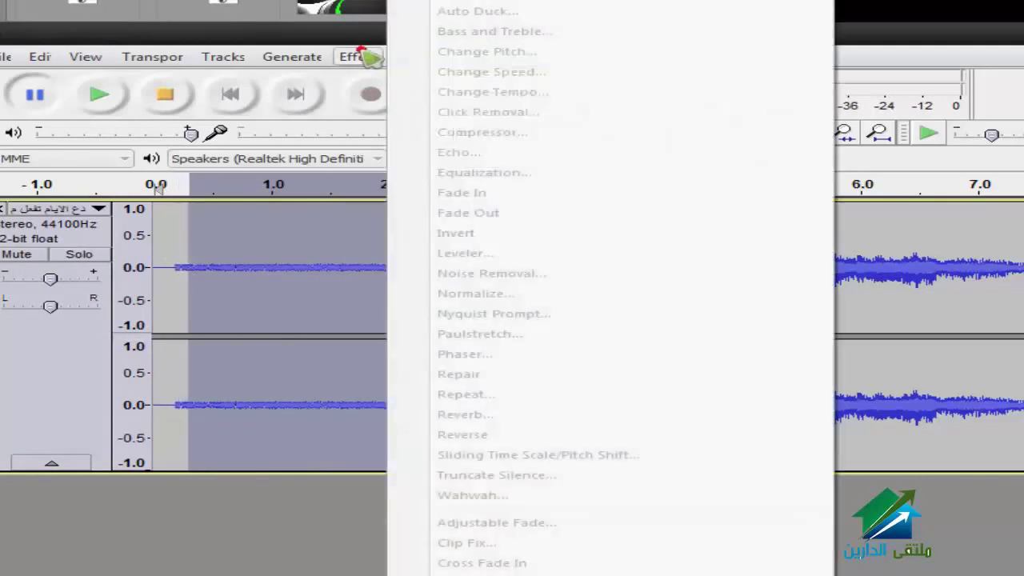
pyautogui.click(473, 276)
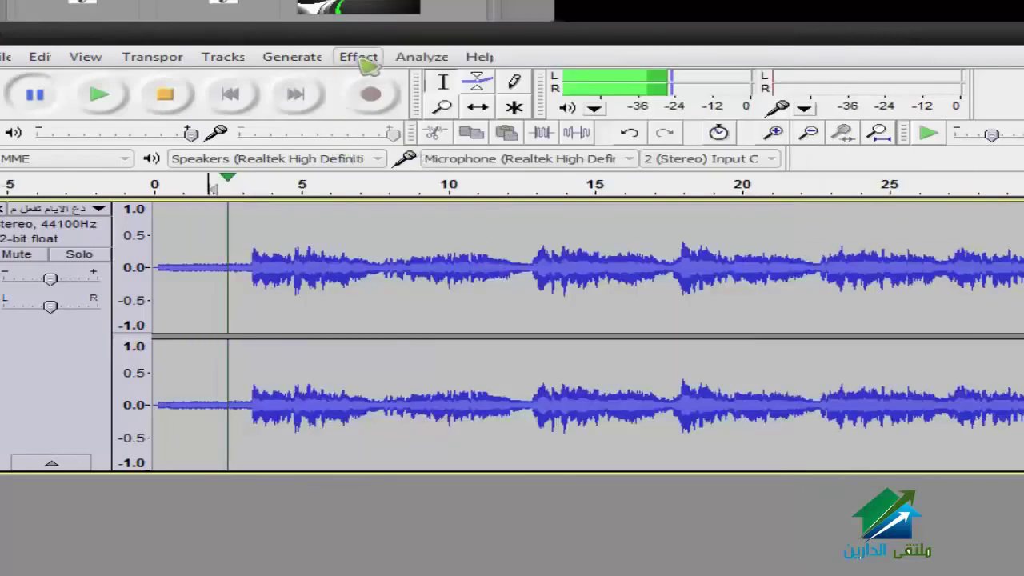
# Stop the paused playback and select the noise-only opening of the track, about 0.2 to 3.3 seconds.
pyautogui.click(358, 56)
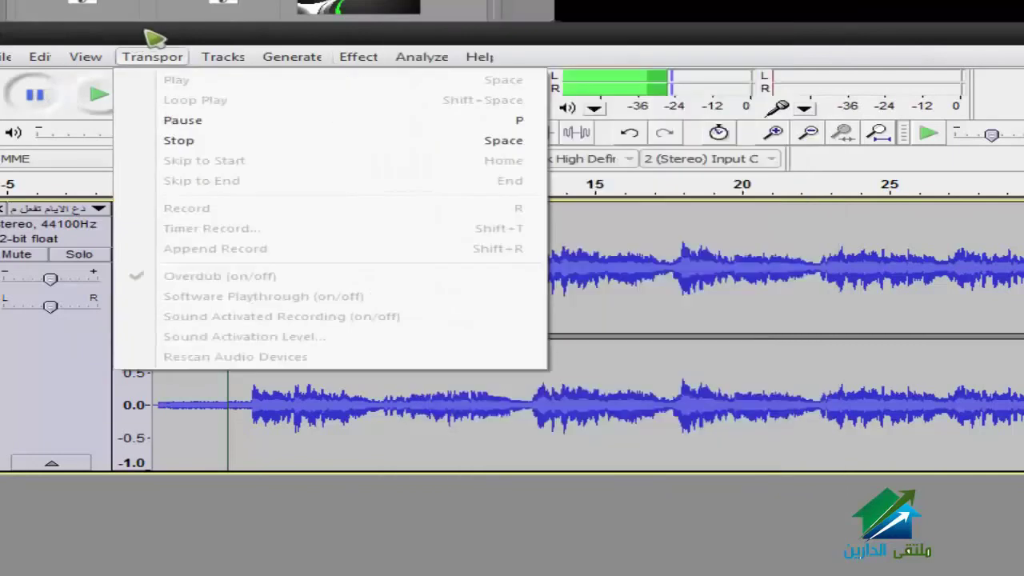
pyautogui.click(158, 36)
pyautogui.click(169, 98)
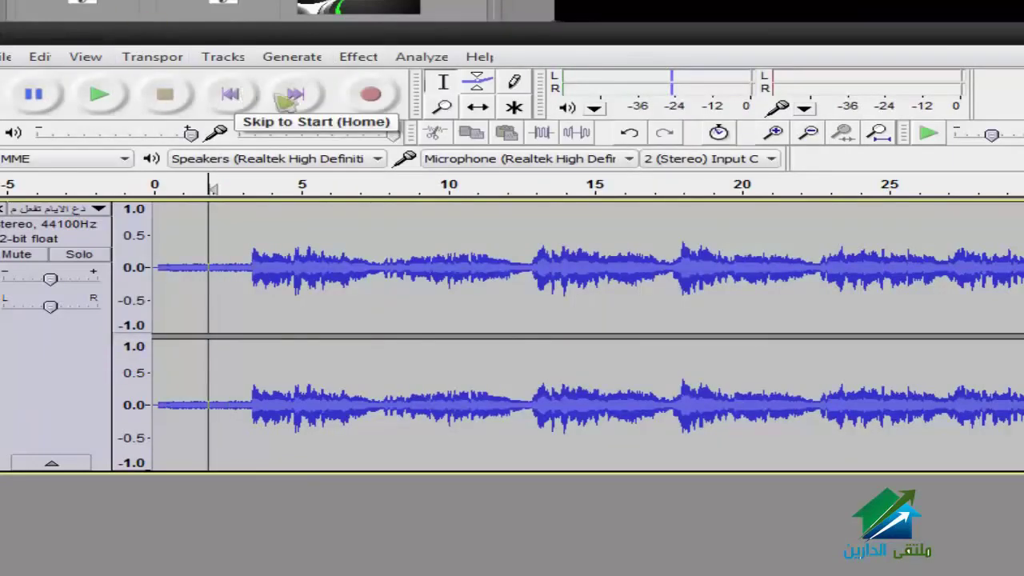
pyautogui.moveTo(249, 260); pyautogui.dragTo(162, 264)
# Capture the noise profile of the selected section with the Noise Removal effect.
pyautogui.click(357, 57)
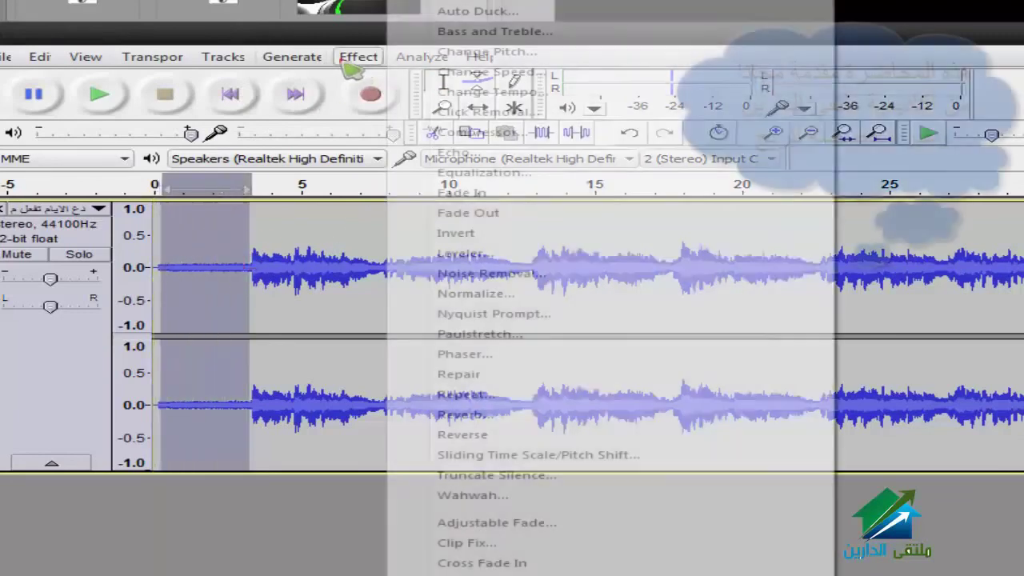
pyautogui.click(541, 274)
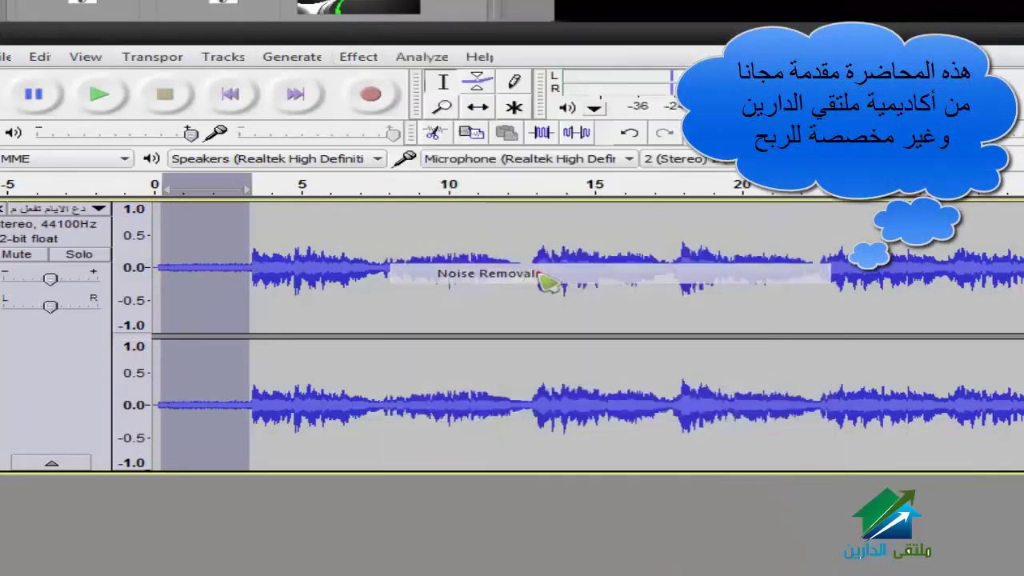
pyautogui.moveTo(662, 203); pyautogui.dragTo(832, 195)
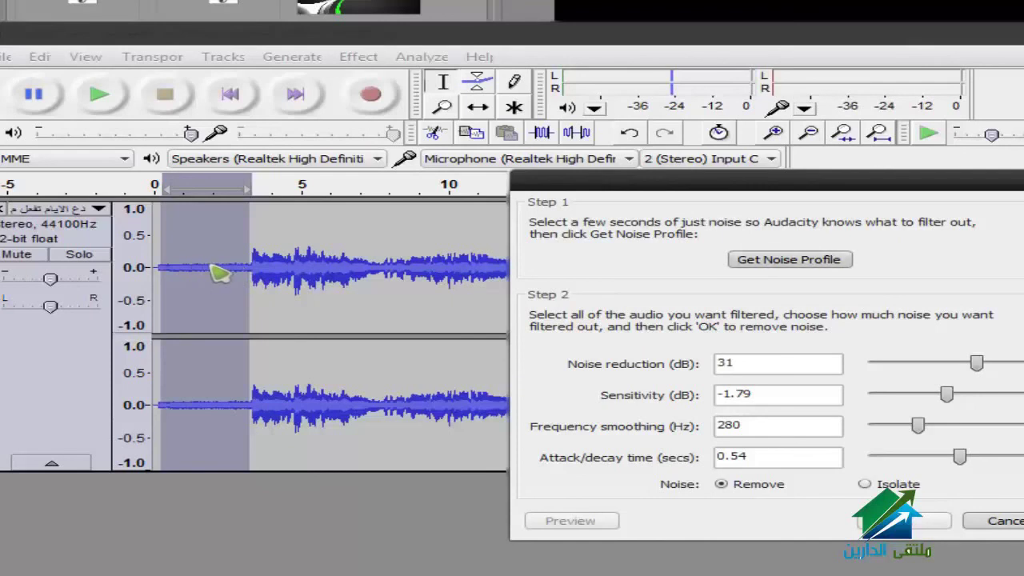
pyautogui.click(784, 259)
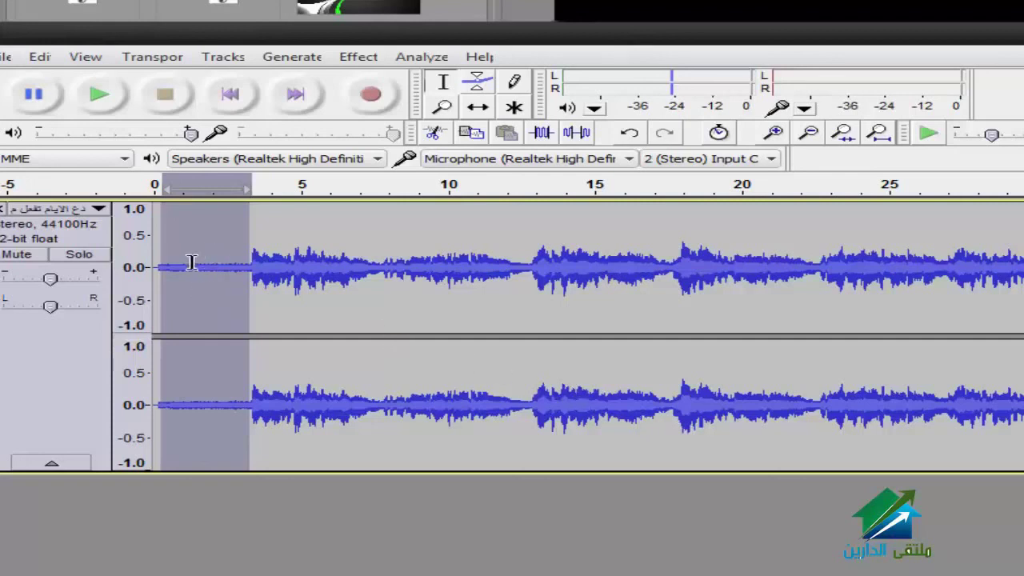
# Apply Noise Removal to the selected opening with 30 dB noise reduction and a 0.32-second attack/decay time.
pyautogui.click(356, 57)
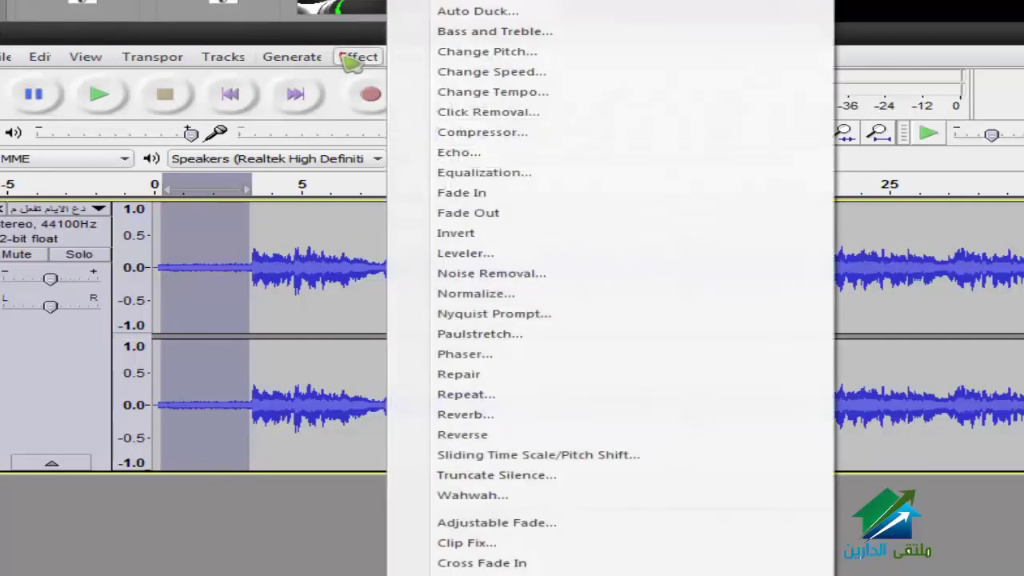
pyautogui.click(599, 276)
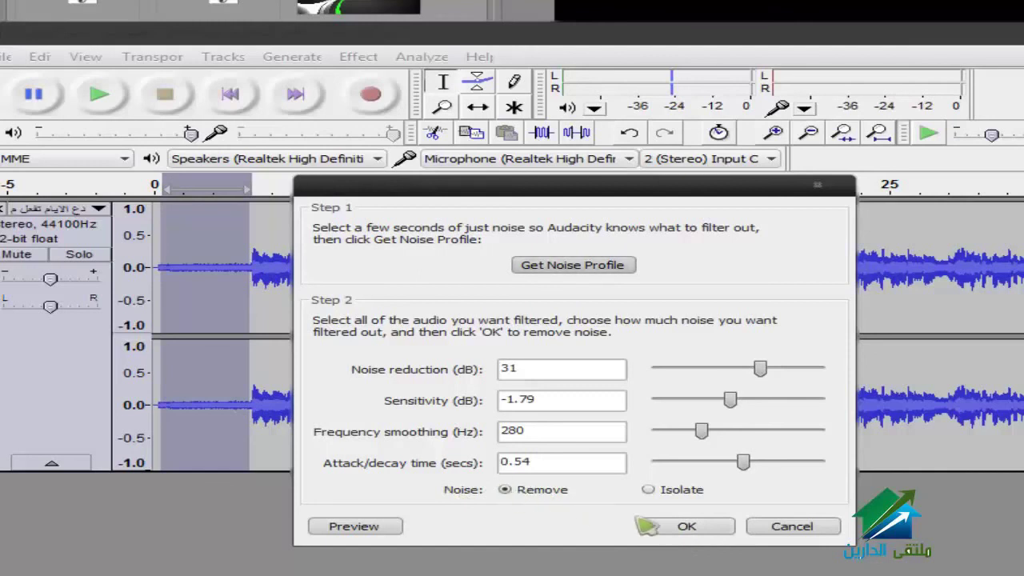
pyautogui.moveTo(761, 369)
pyautogui.mouseDown()
pyautogui.moveTo(718, 376)
pyautogui.moveTo(758, 373)
pyautogui.mouseUp()
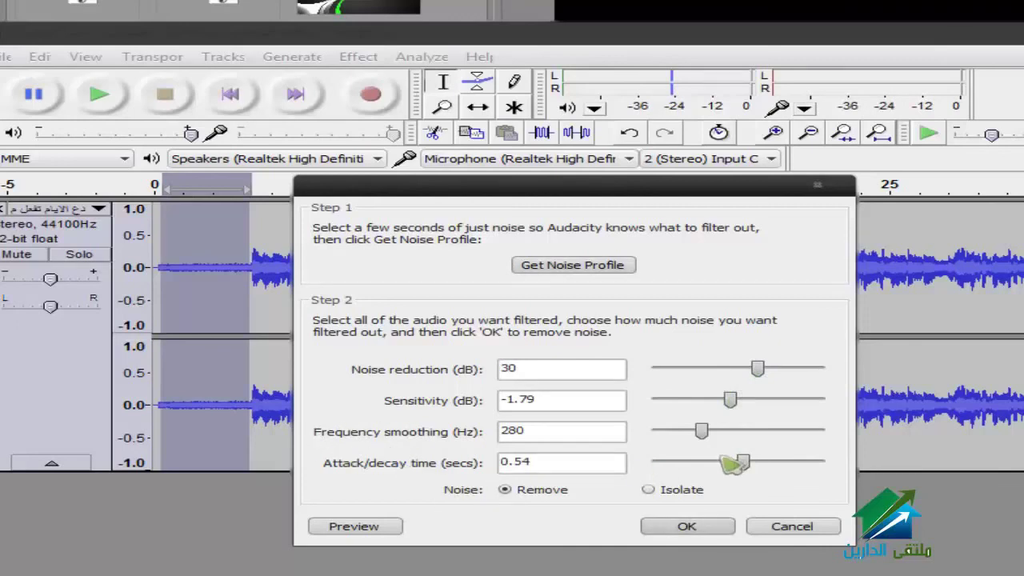
pyautogui.moveTo(744, 462); pyautogui.dragTo(709, 464)
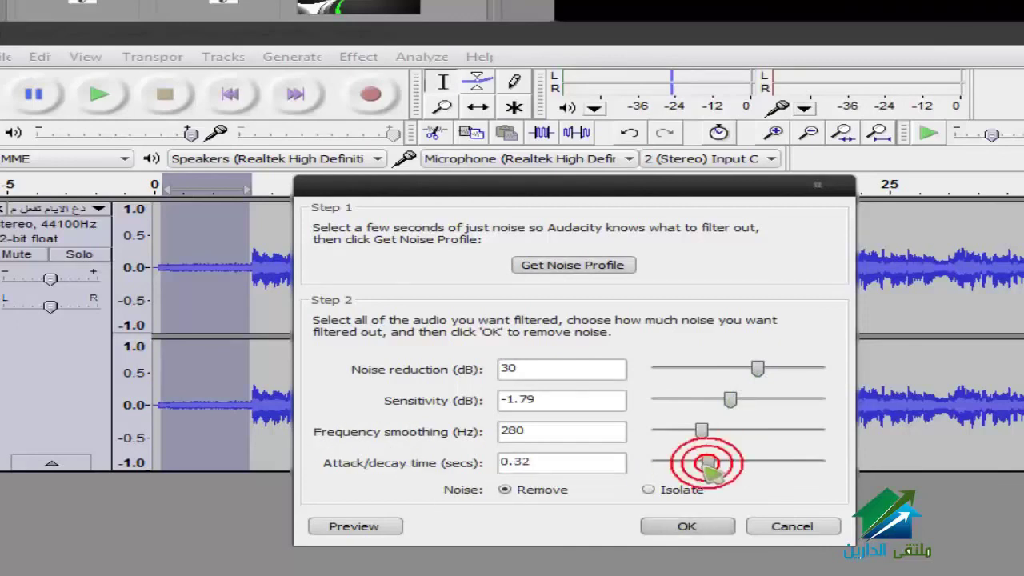
pyautogui.click(688, 528)
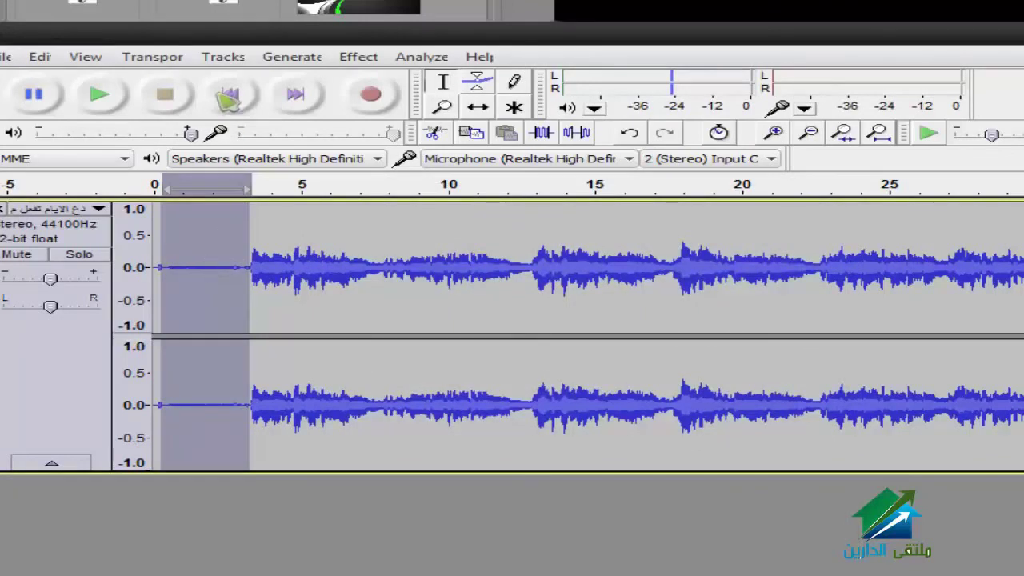
# Play the filtered opening twice from the start of the track to check for remaining noise.
pyautogui.click(229, 94)
pyautogui.click(97, 94)
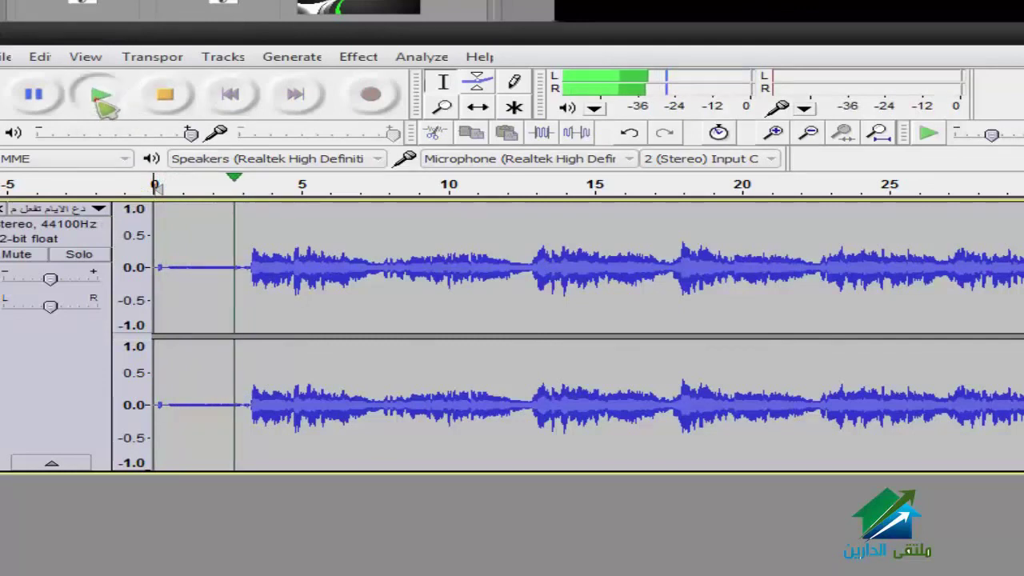
pyautogui.click(109, 104)
pyautogui.click(164, 96)
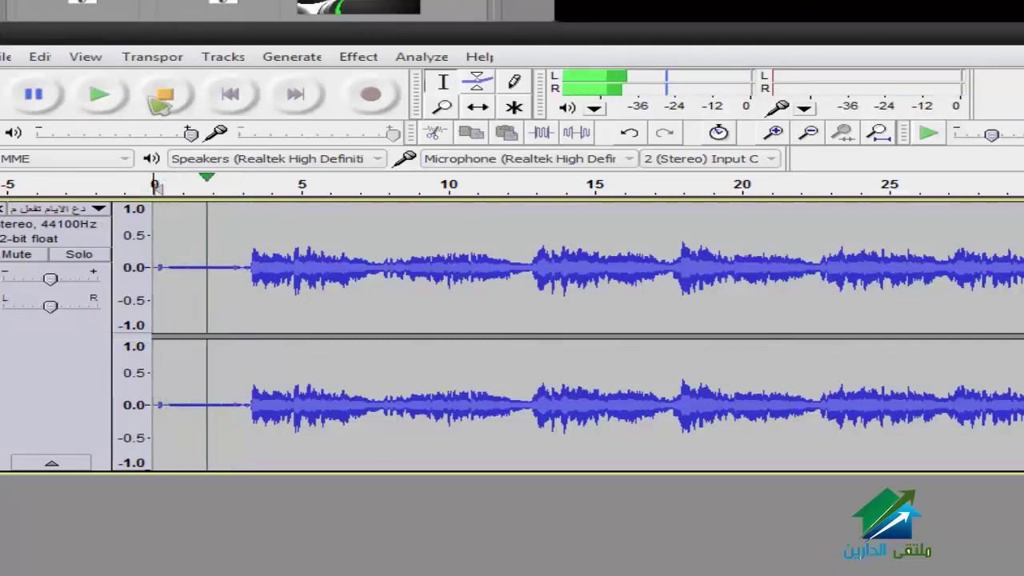
# Delete about the first 0.7 seconds of the track and listen to its new opening.
pyautogui.moveTo(176, 272); pyautogui.dragTo(151, 273)
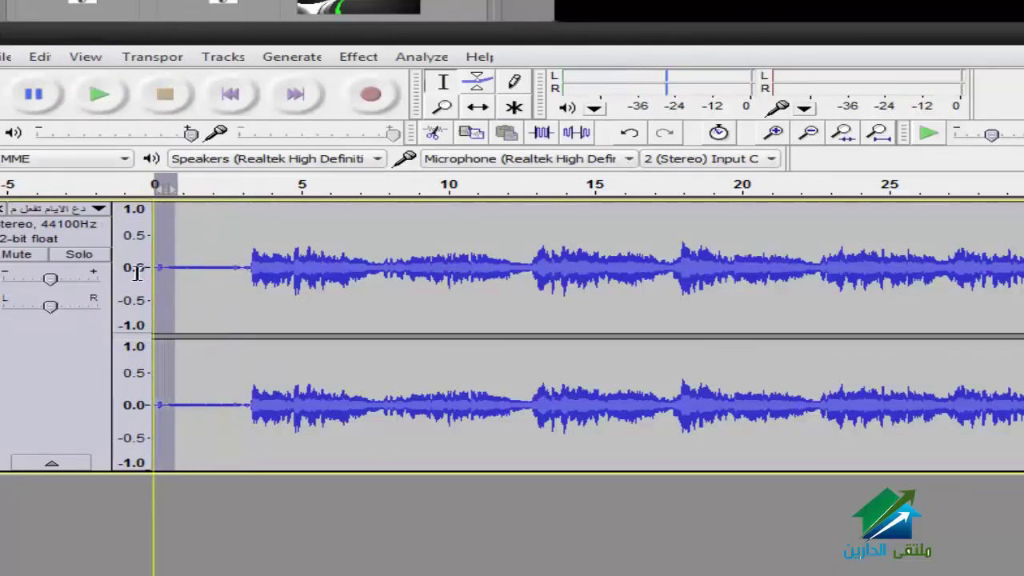
pyautogui.press('Delete')
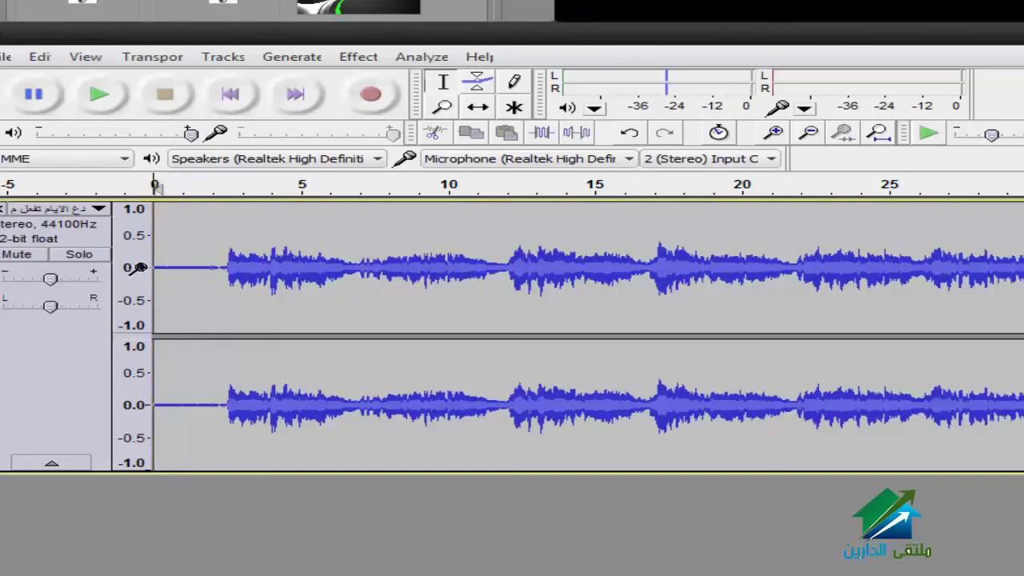
pyautogui.click(101, 96)
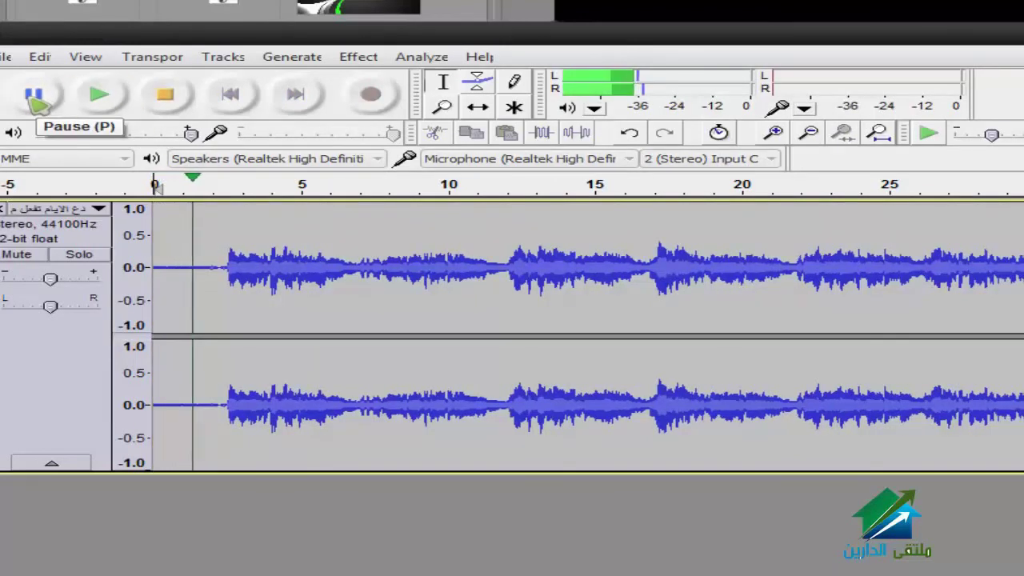
pyautogui.click(34, 95)
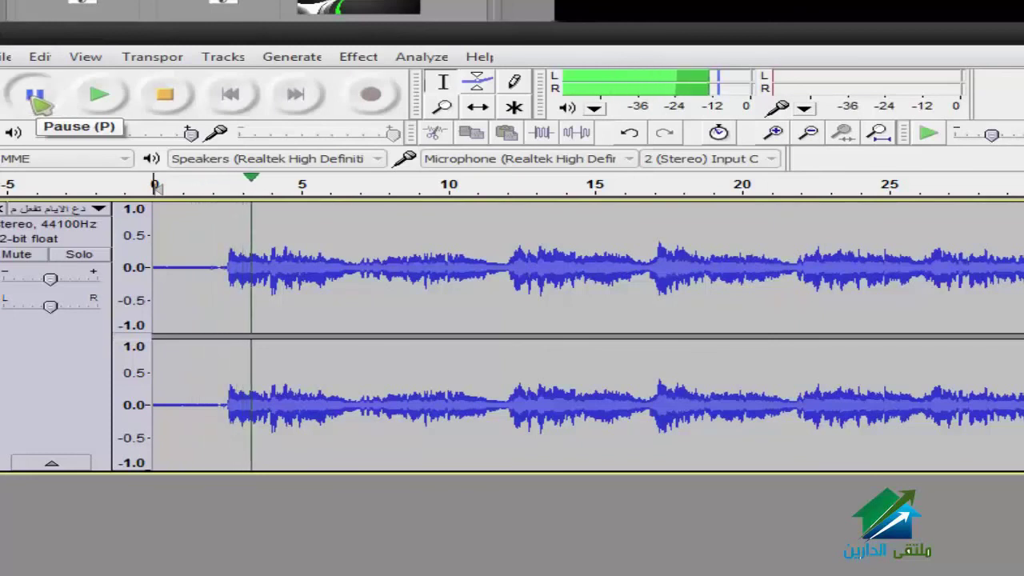
pyautogui.click(164, 95)
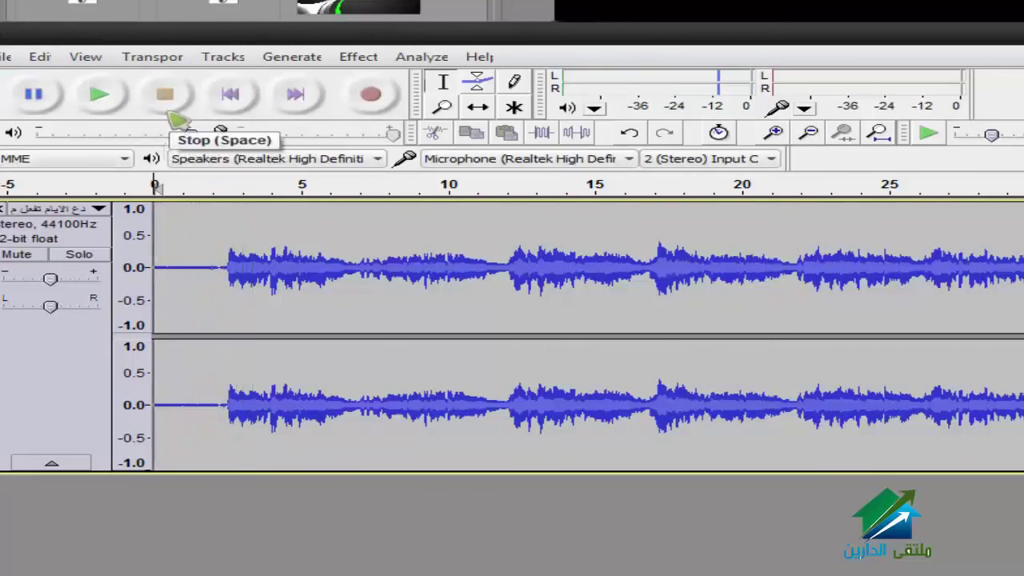
# Apply Noise Removal to the entire track with 30 dB reduction, -1.79 dB sensitivity, 280 Hz smoothing and 0.32-second attack/decay time.
pyautogui.click(409, 275)
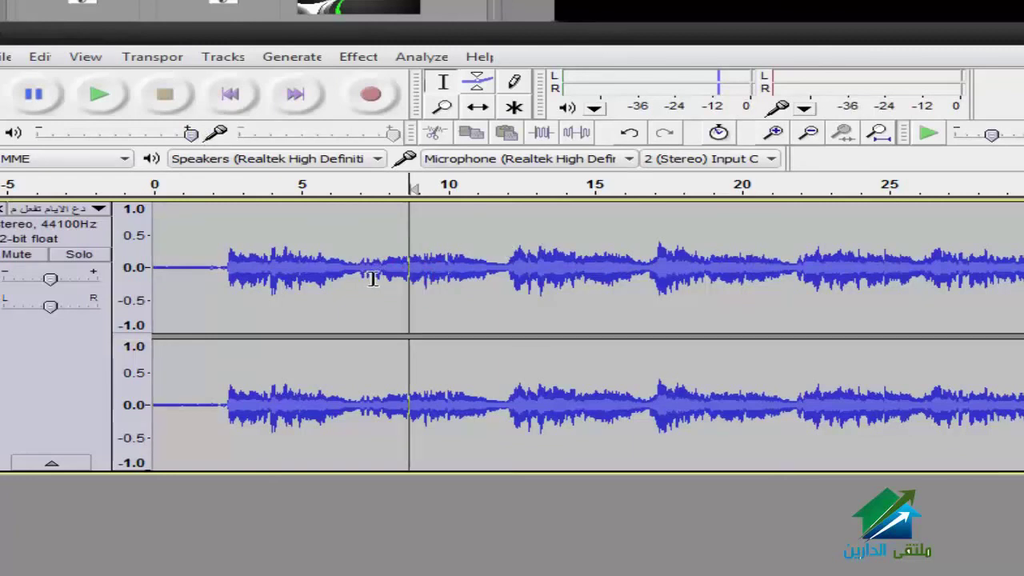
pyautogui.hotkey('ctrl', 'a')
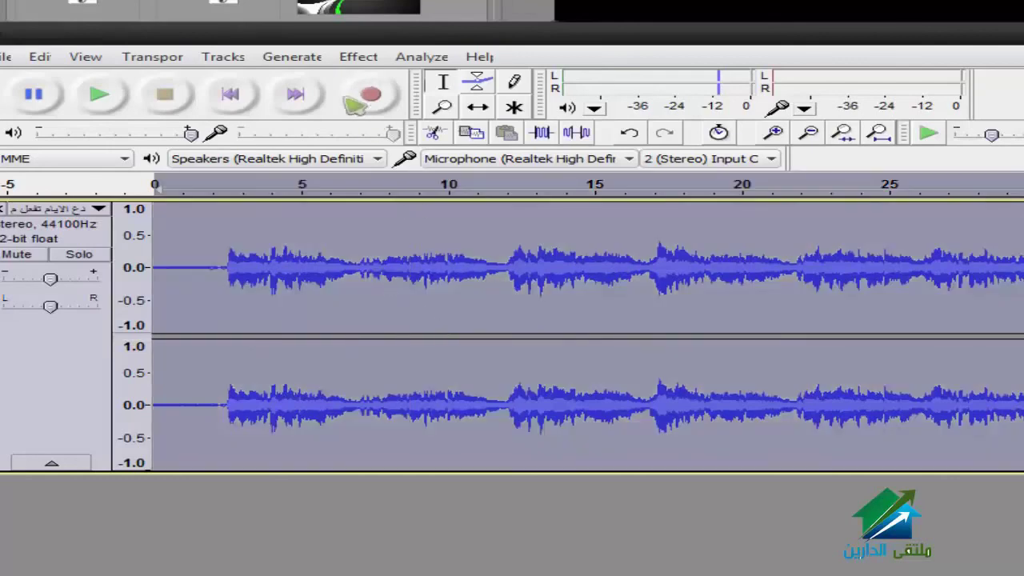
pyautogui.click(352, 59)
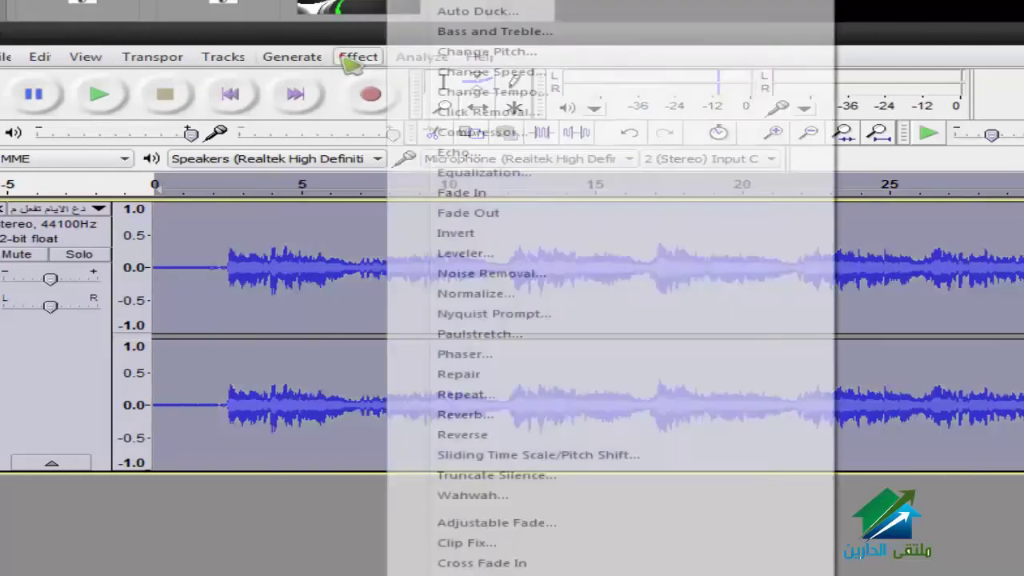
pyautogui.click(513, 285)
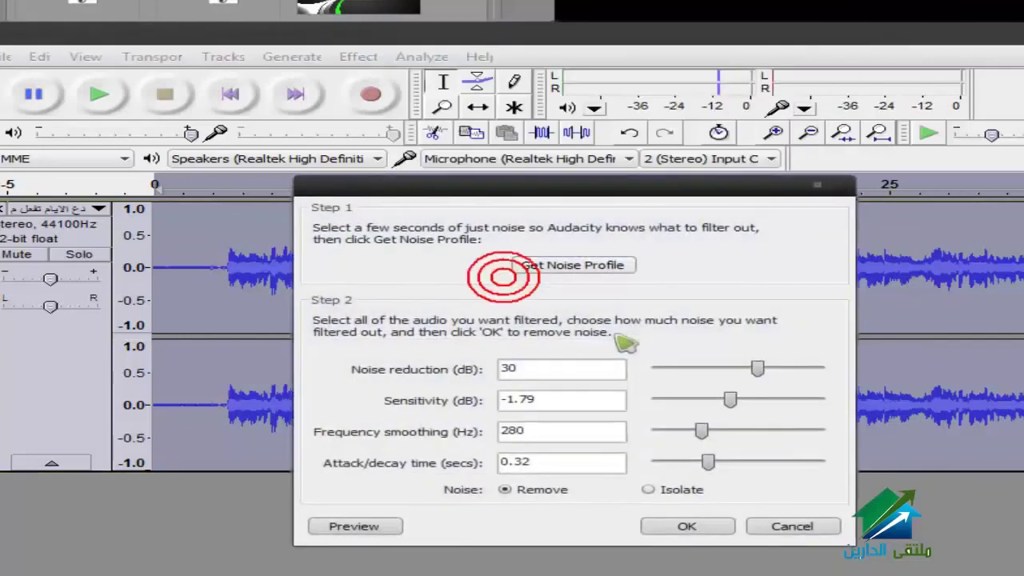
pyautogui.click(686, 525)
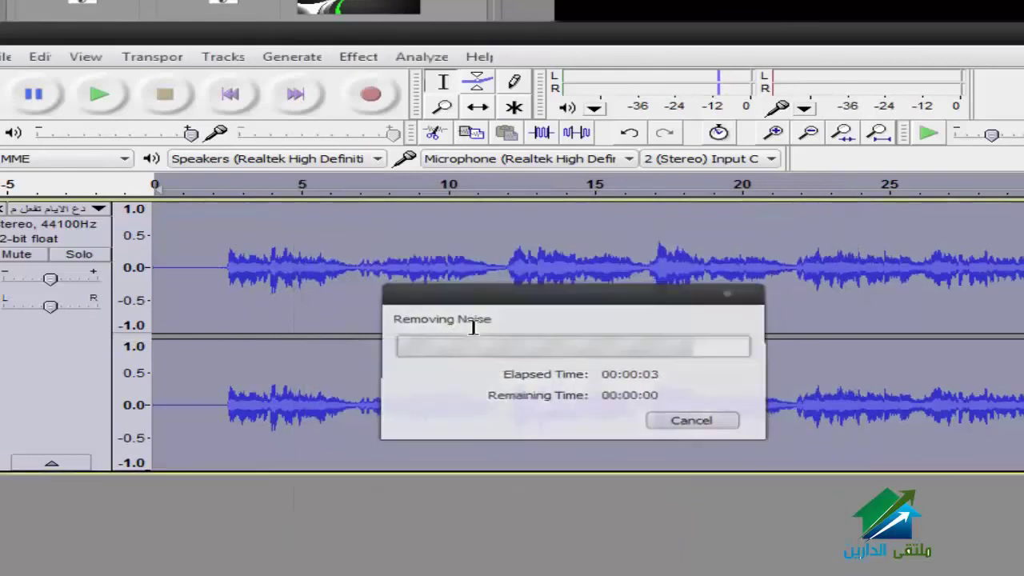
# Play the cleaned track from the beginning for about five seconds to check the result.
pyautogui.click(197, 280)
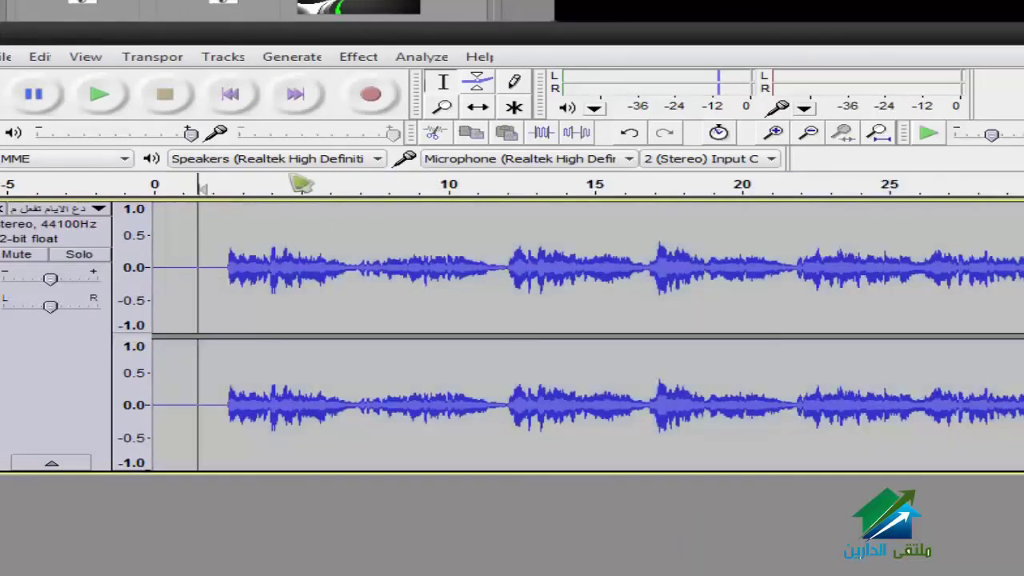
pyautogui.click(230, 93)
pyautogui.click(98, 94)
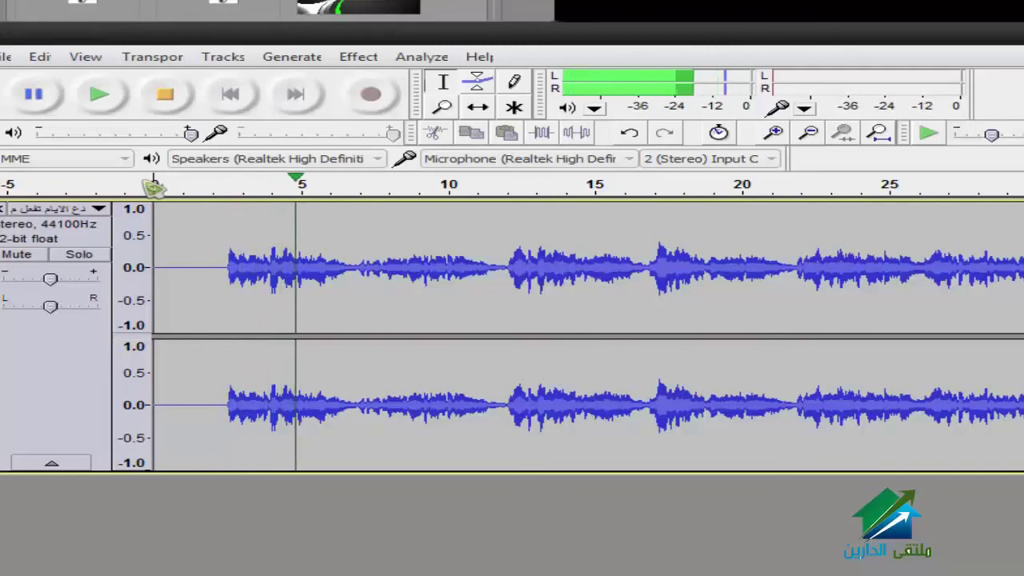
pyautogui.click(165, 96)
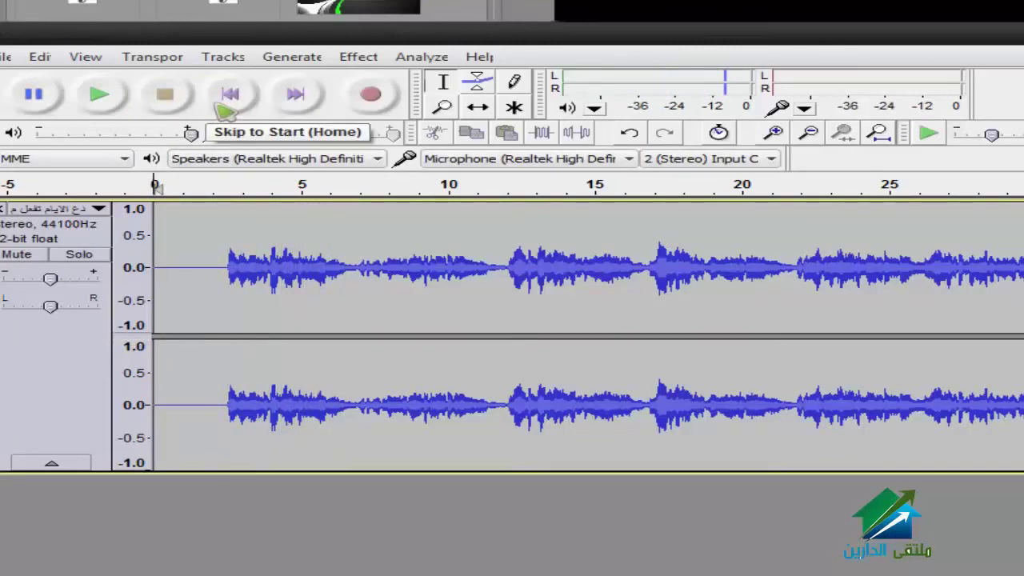
# Export the cleaned track to the Desktop as an MP2 file under the suggested name, accepting its existing metadata tags.
pyautogui.click(7, 57)
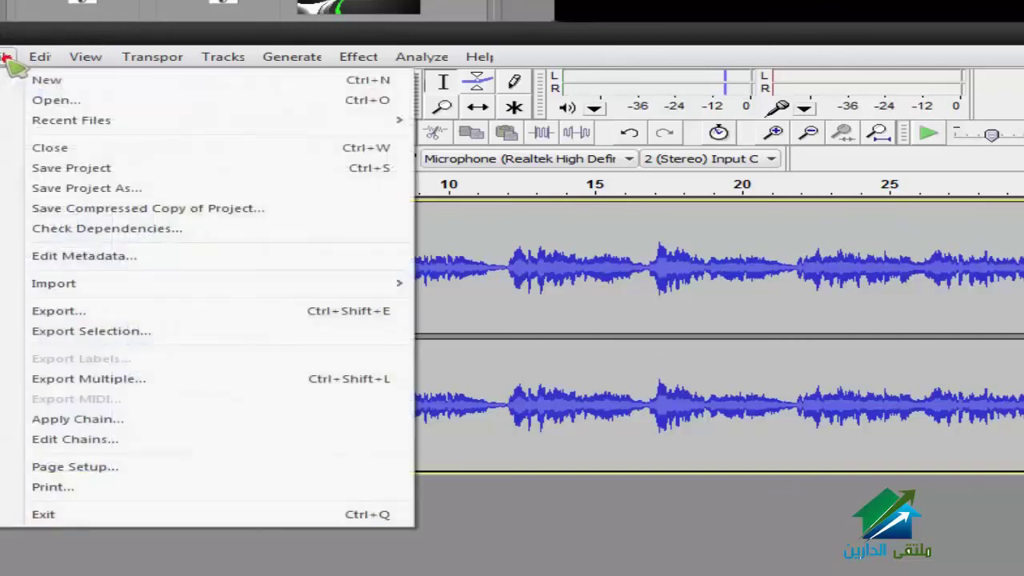
pyautogui.click(168, 313)
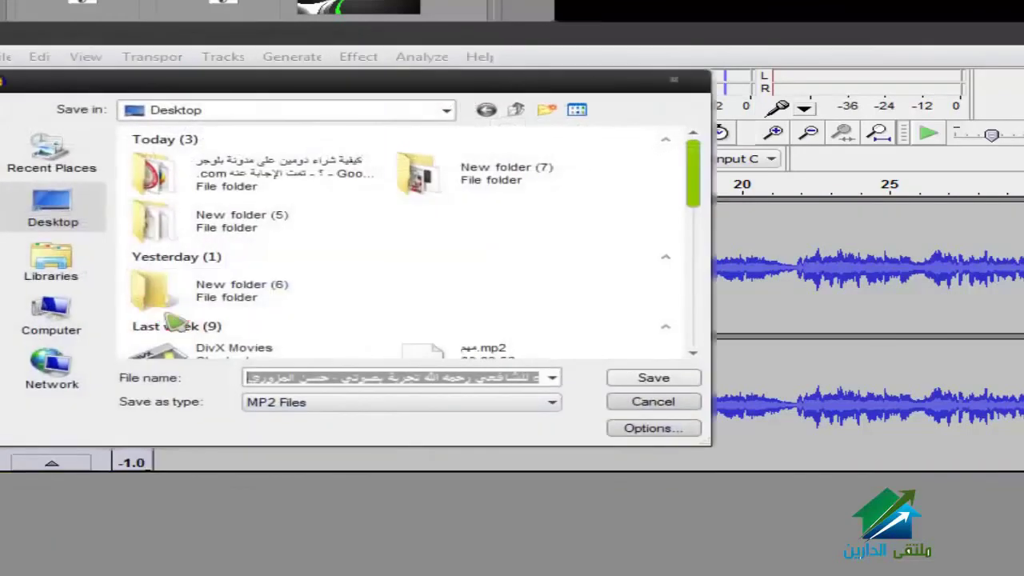
pyautogui.click(407, 404)
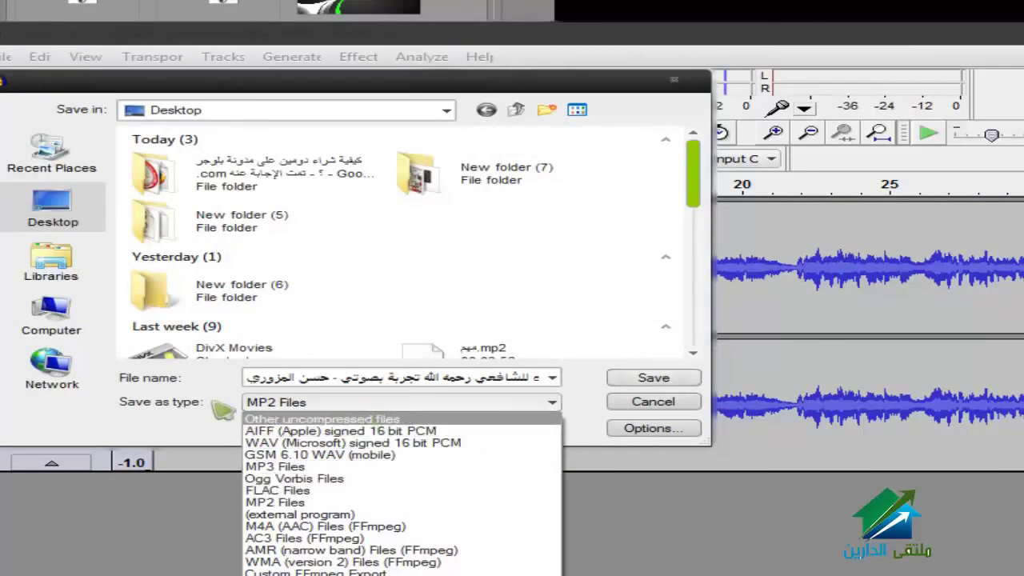
pyautogui.click(220, 424)
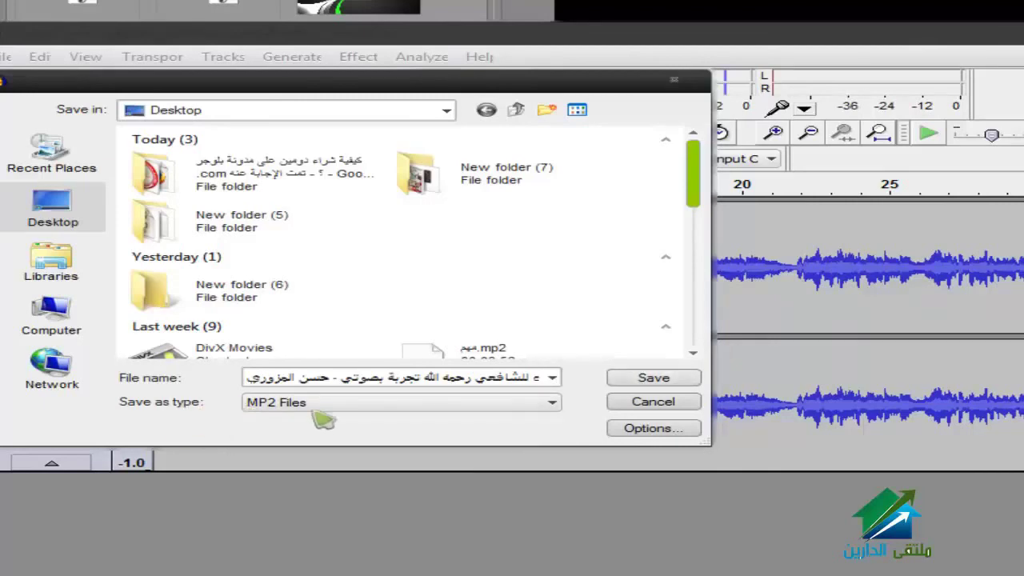
pyautogui.click(644, 380)
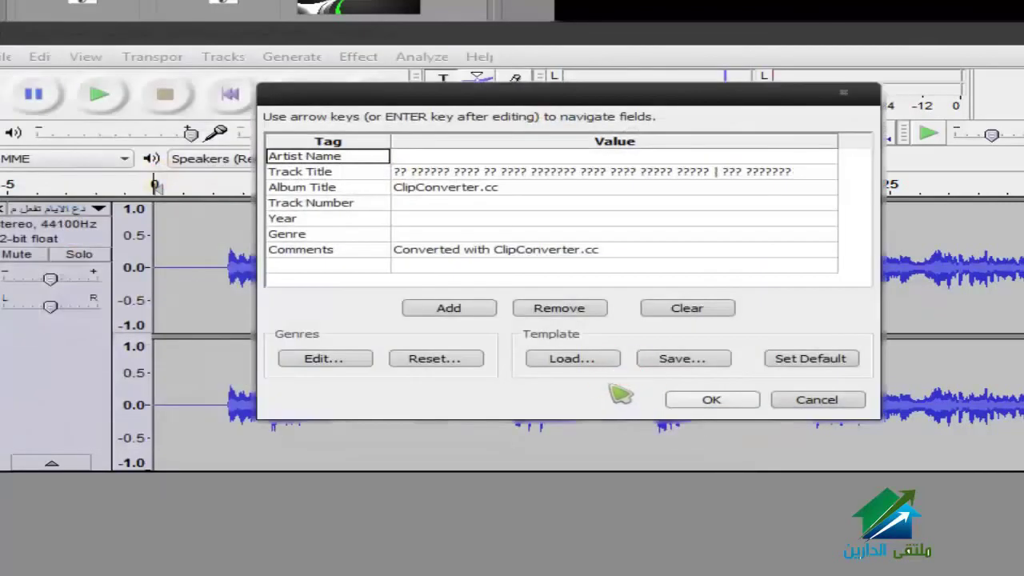
pyautogui.click(422, 205)
pyautogui.click(450, 189)
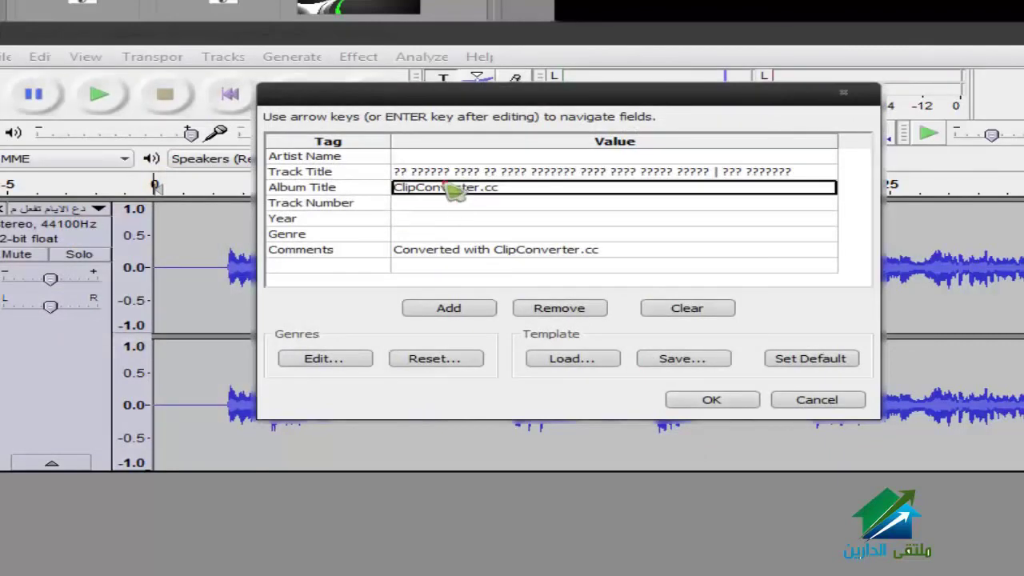
pyautogui.click(468, 232)
pyautogui.click(711, 400)
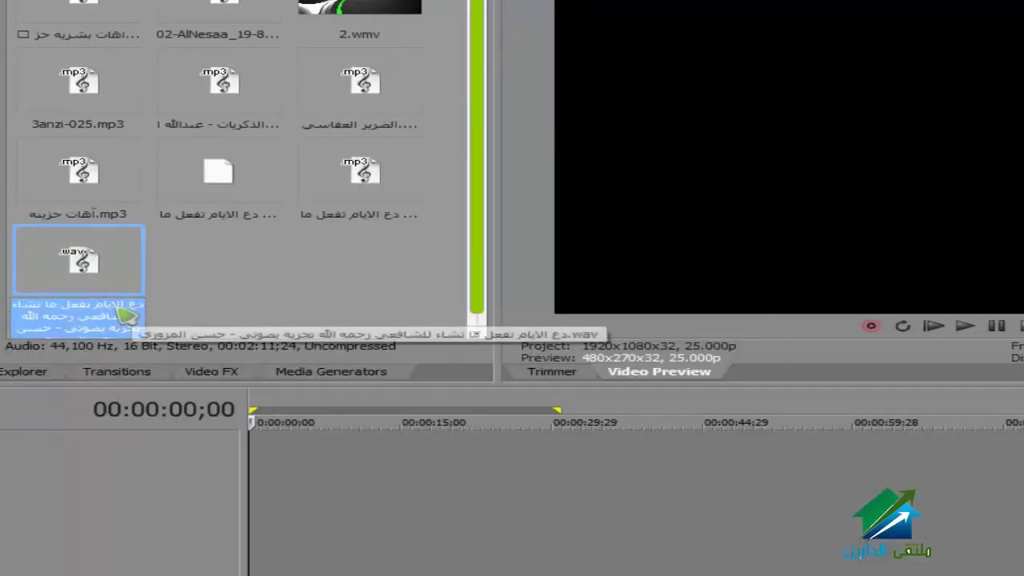
# Switch to Sony Vegas and add the cleaned WAV file to the empty timeline as an audio track.
pyautogui.click(253, 186)
pyautogui.click(78, 264)
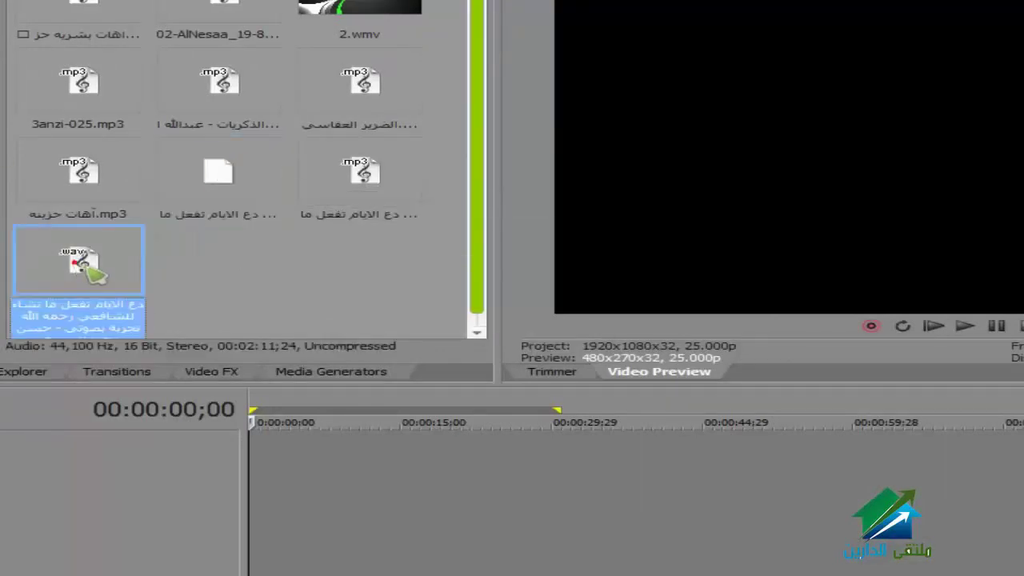
pyautogui.moveTo(72, 268); pyautogui.dragTo(210, 481)
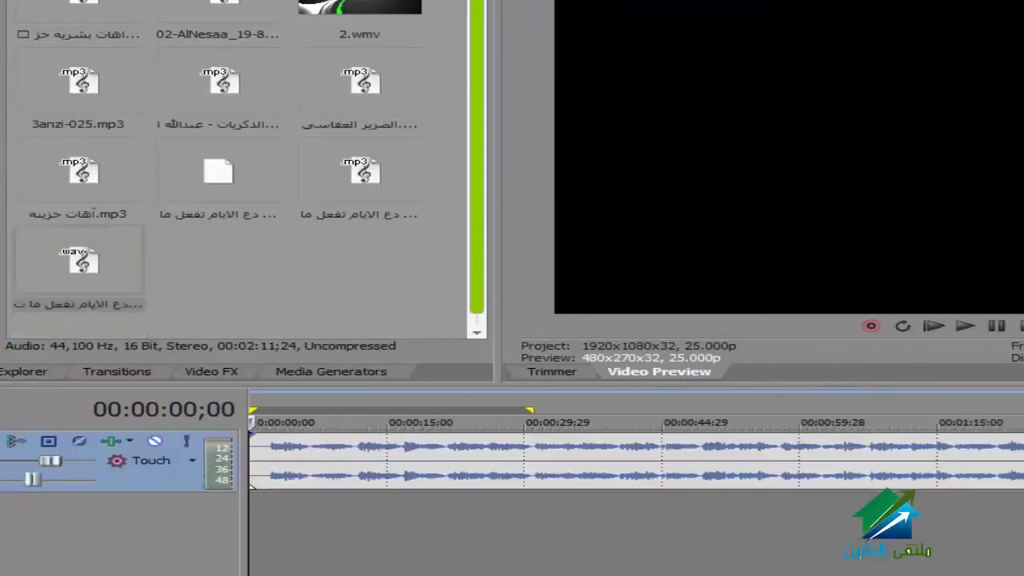
# Play the opening seconds of the cleaned WAV track on the timeline to listen for noise.
pyautogui.click(976, 333)
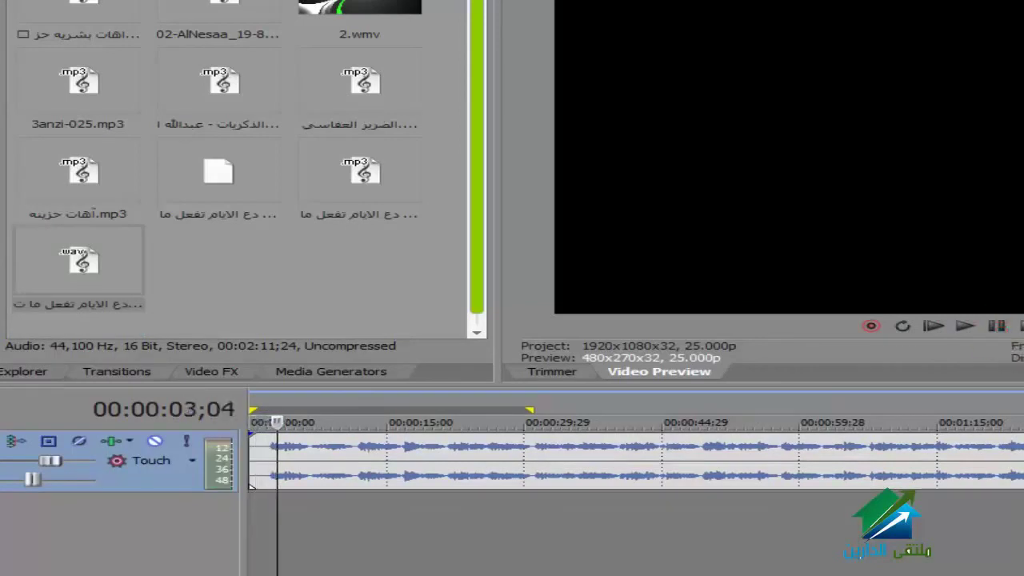
pyautogui.press('space')
pyautogui.press('space')
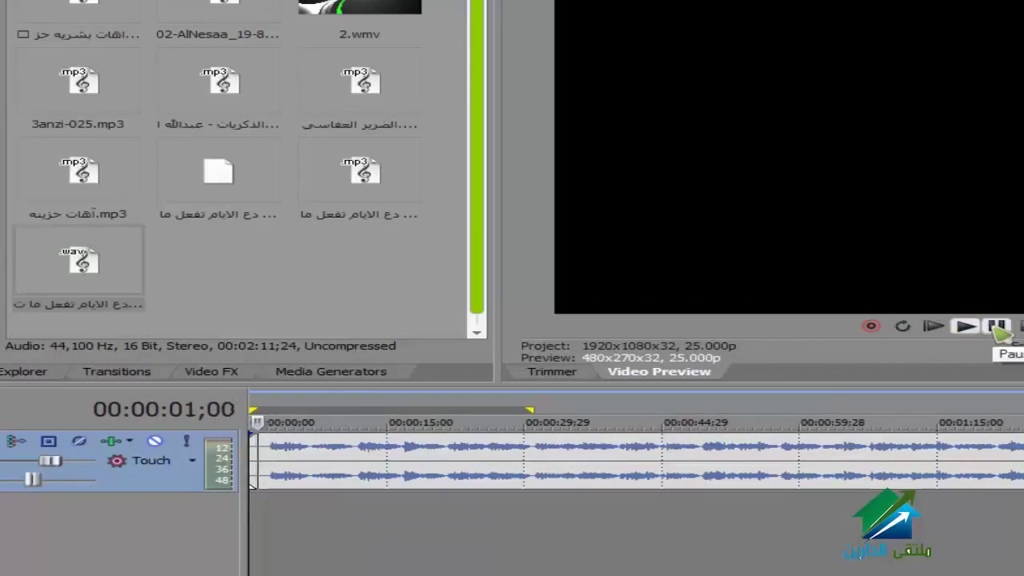
pyautogui.click(997, 328)
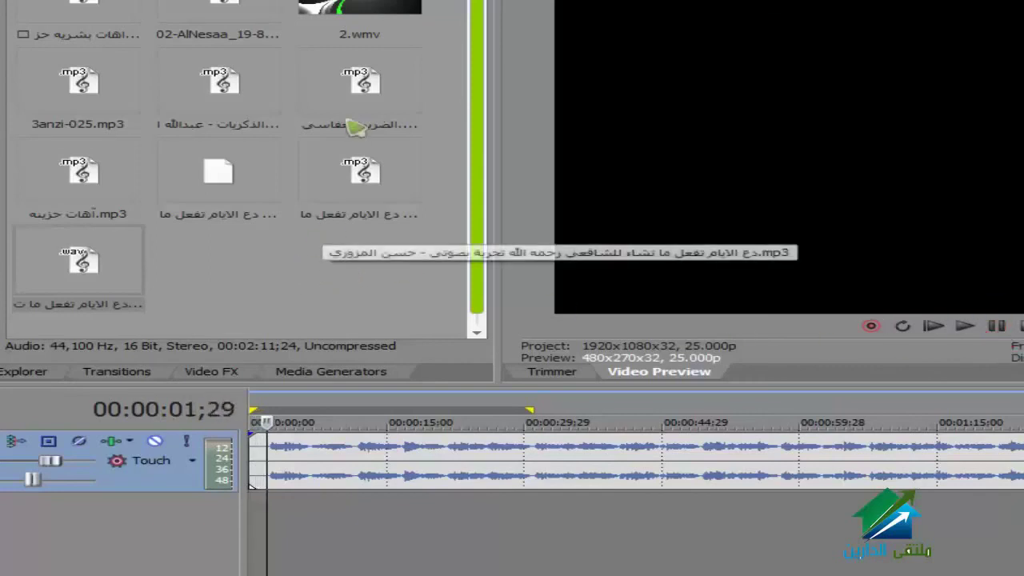
# Add the original MP3 recording as a second audio track and mute the cleaned WAV track.
pyautogui.moveTo(360, 172); pyautogui.dragTo(376, 540)
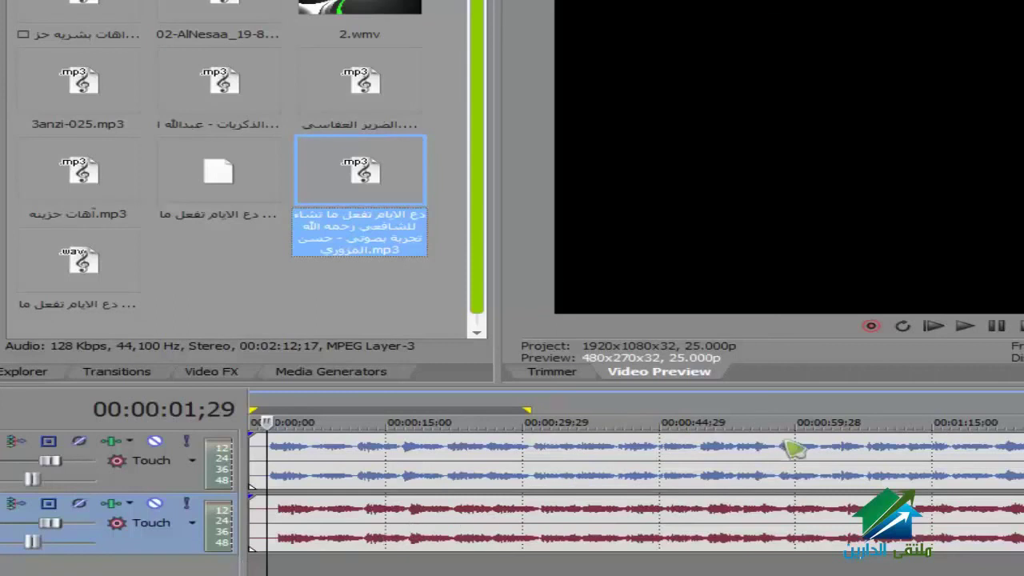
pyautogui.click(154, 441)
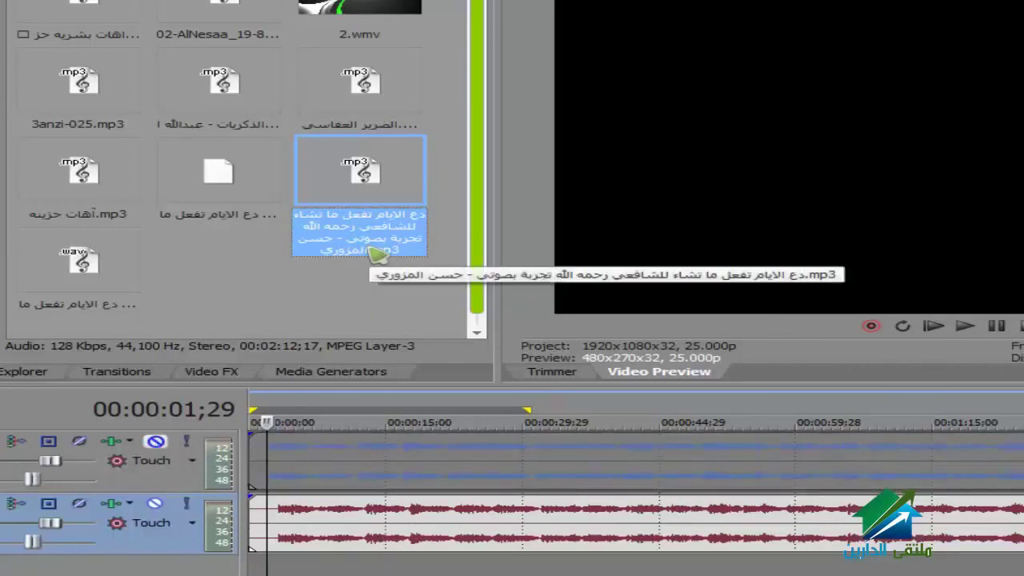
# Listen to the first two seconds of the original MP3 track repeatedly, comparing its noise with the cleaned version.
pyautogui.click(992, 329)
pyautogui.click(975, 330)
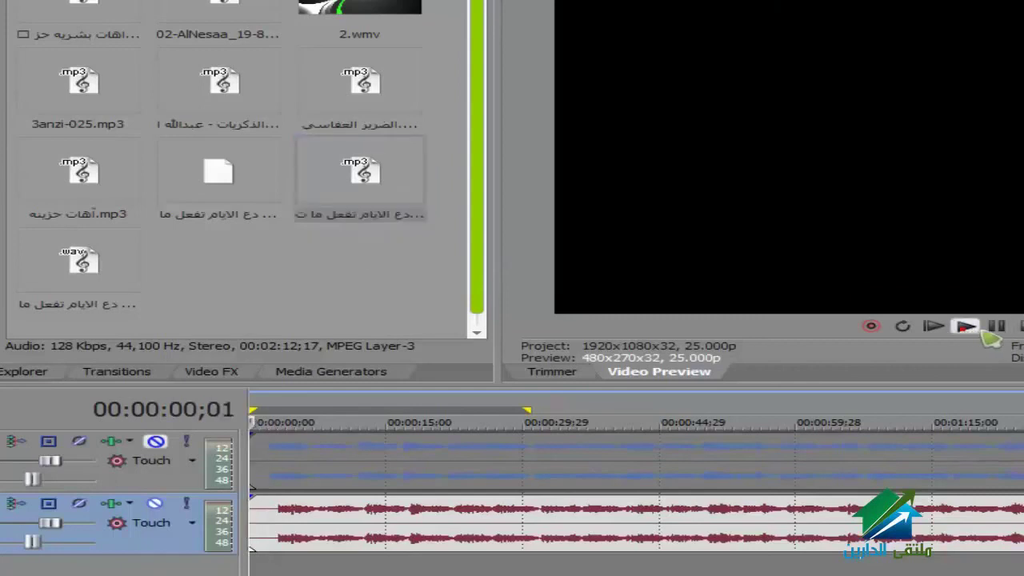
pyautogui.click(996, 327)
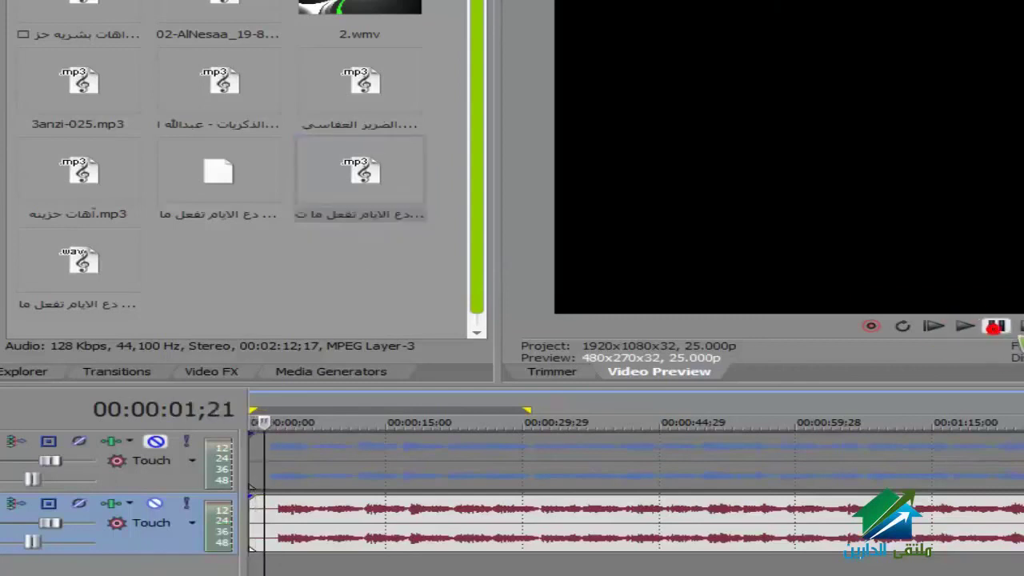
pyautogui.click(1016, 327)
pyautogui.click(998, 326)
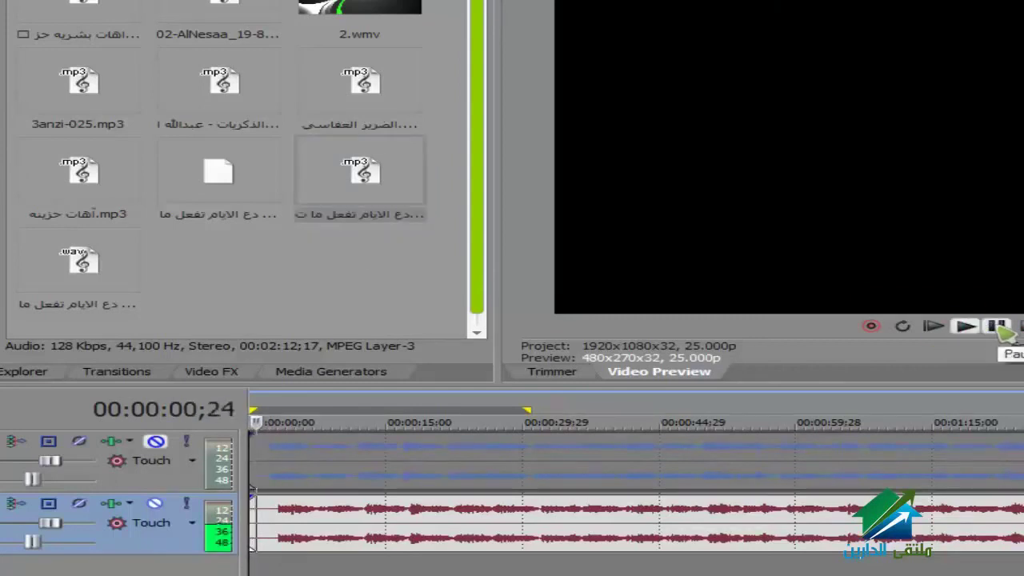
pyautogui.click(998, 327)
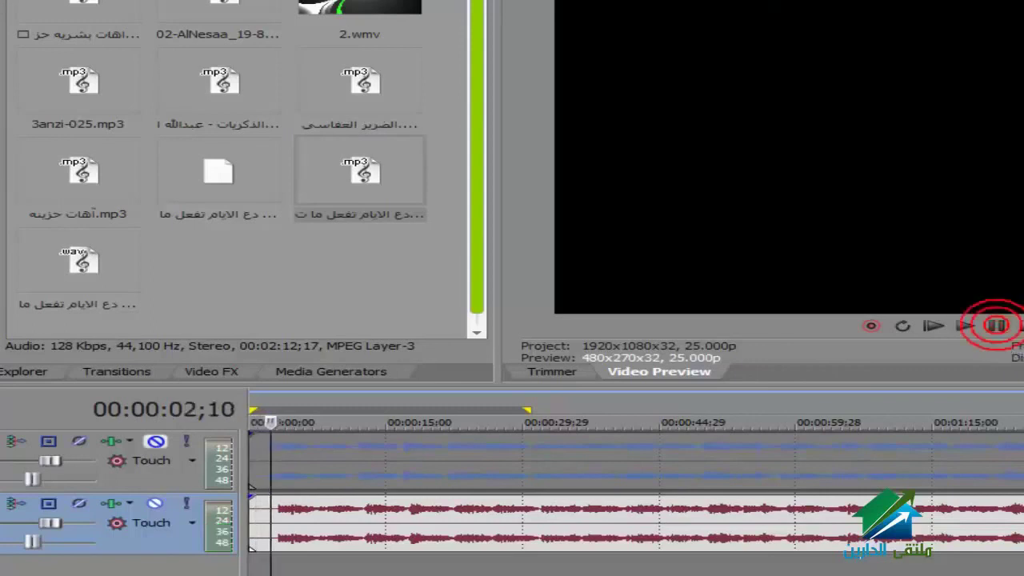
pyautogui.click(1018, 326)
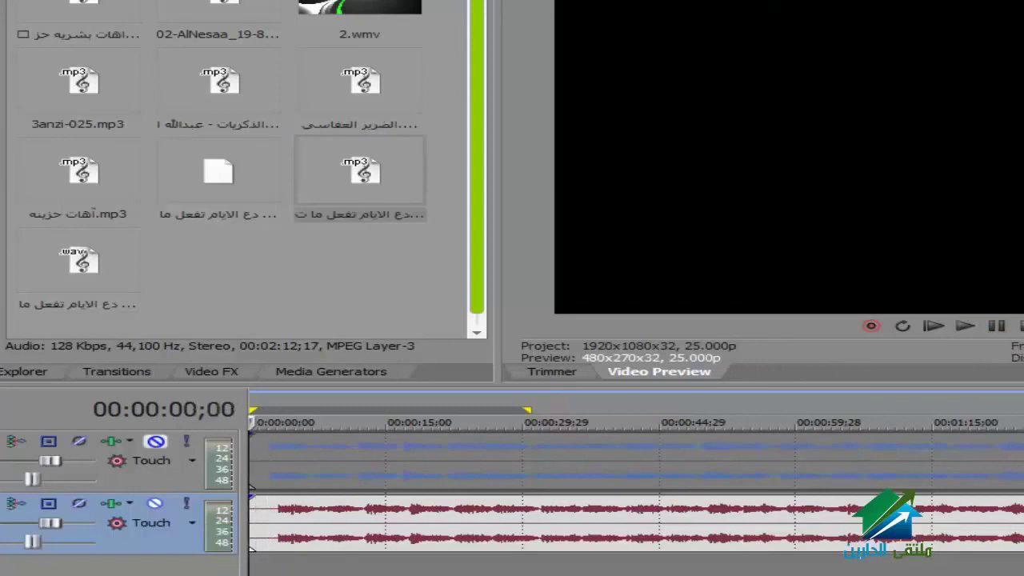